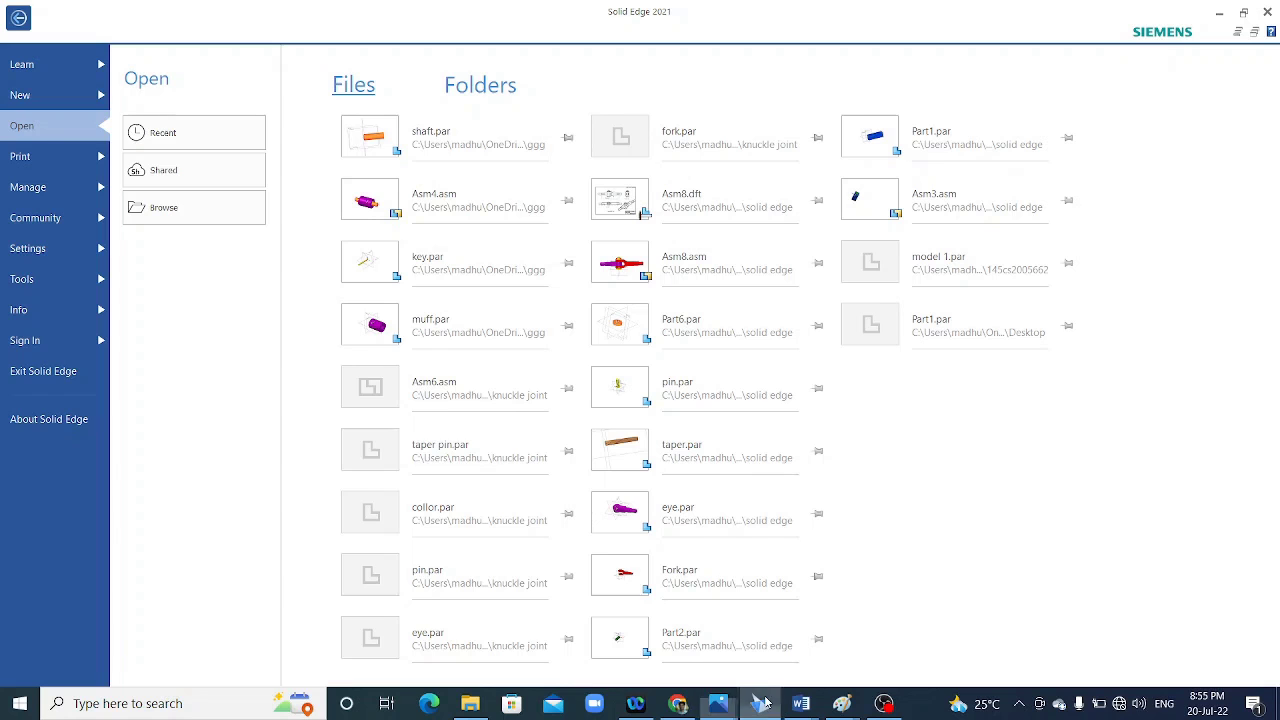
Create a new part, Part7, from the iso metric part.par template.
click(762, 703)
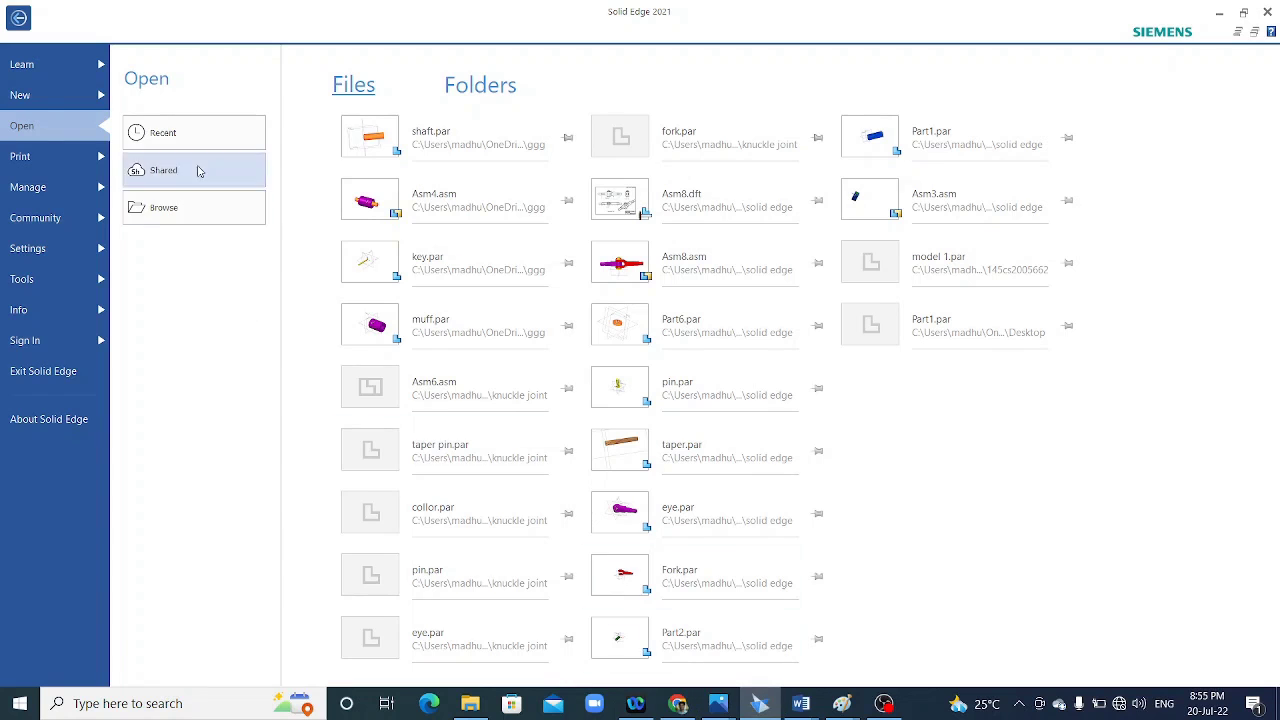
click(24, 100)
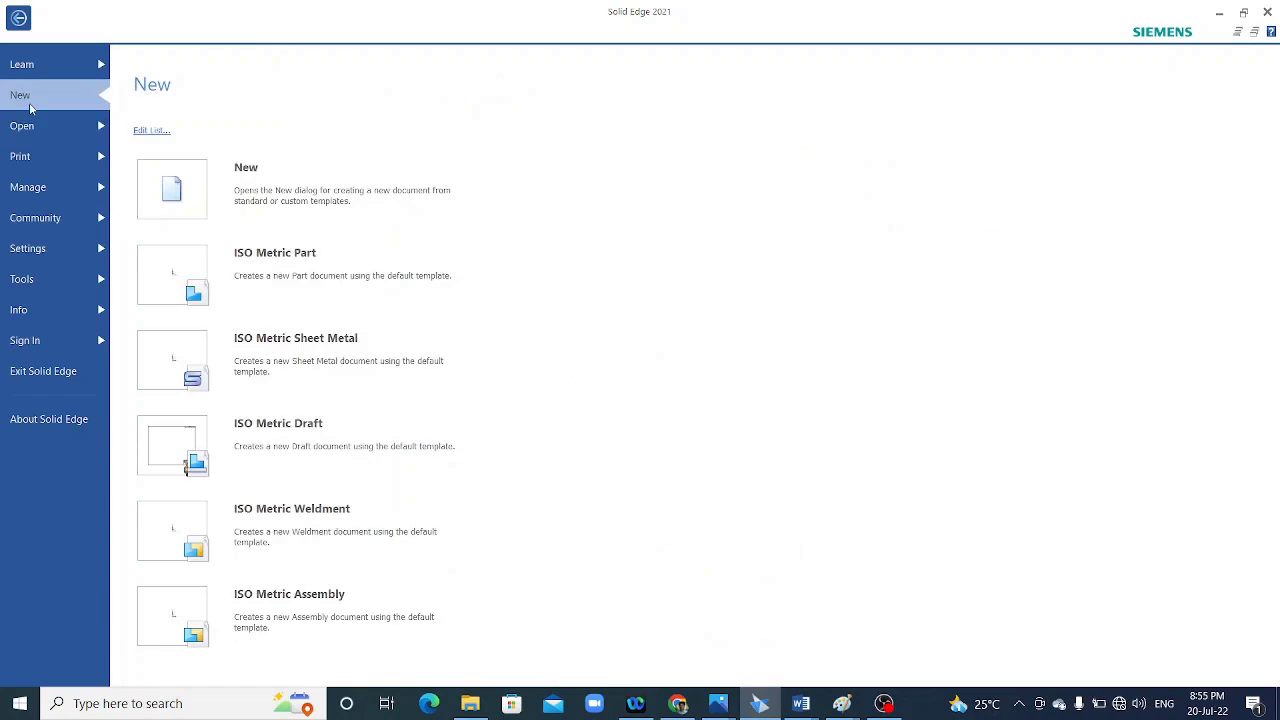
click(272, 186)
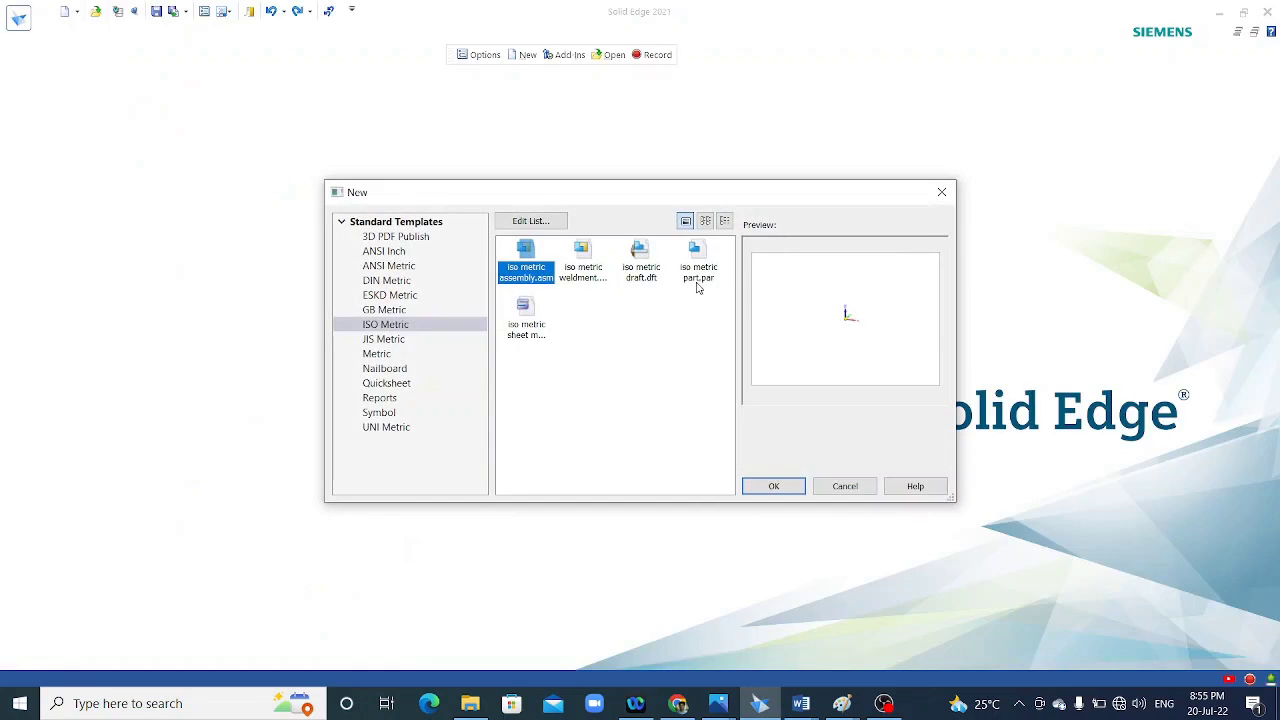
click(707, 276)
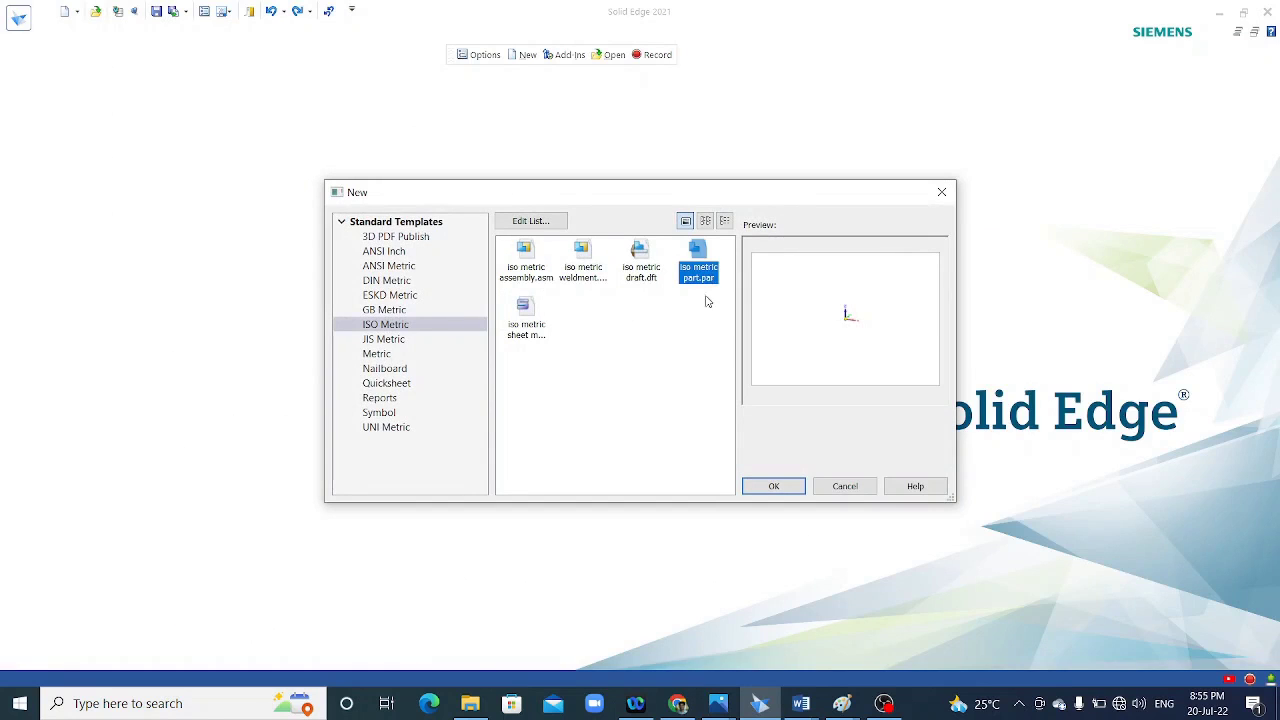
click(769, 488)
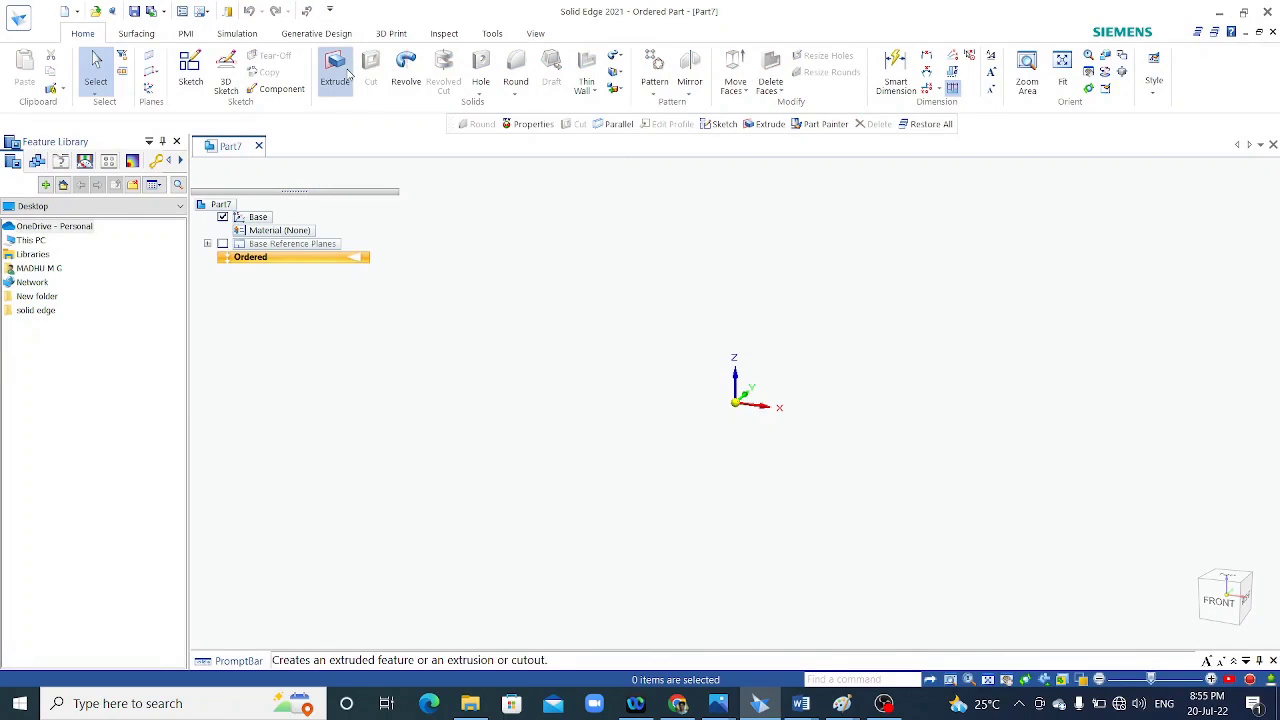
Sketch a 25 mm circle at the origin on the Front (xz) plane for an extrusion.
click(340, 73)
click(222, 244)
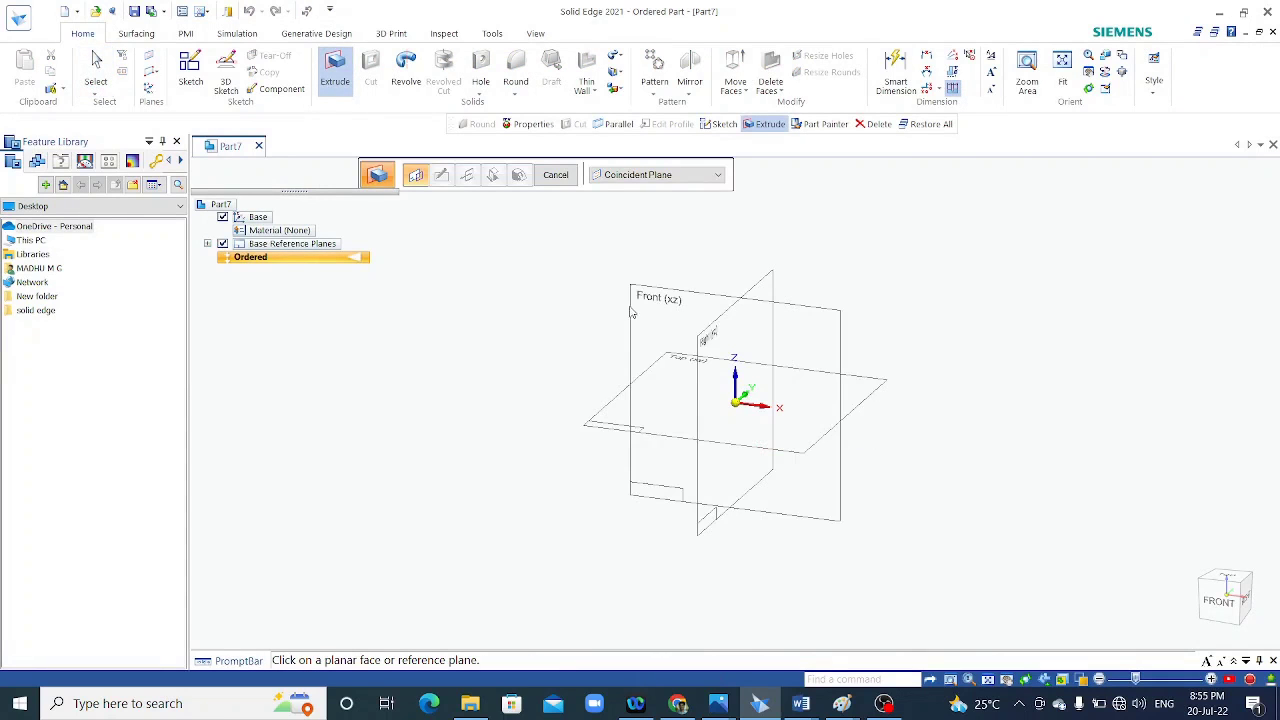
click(700, 340)
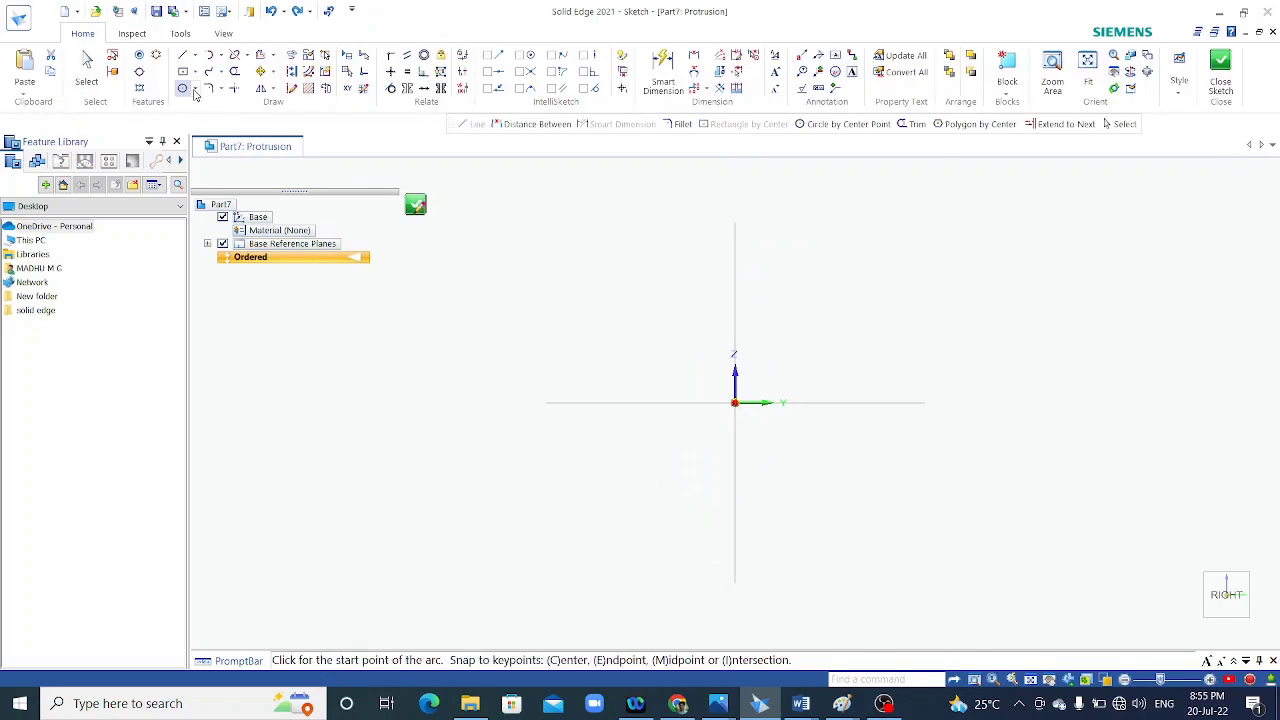
click(182, 88)
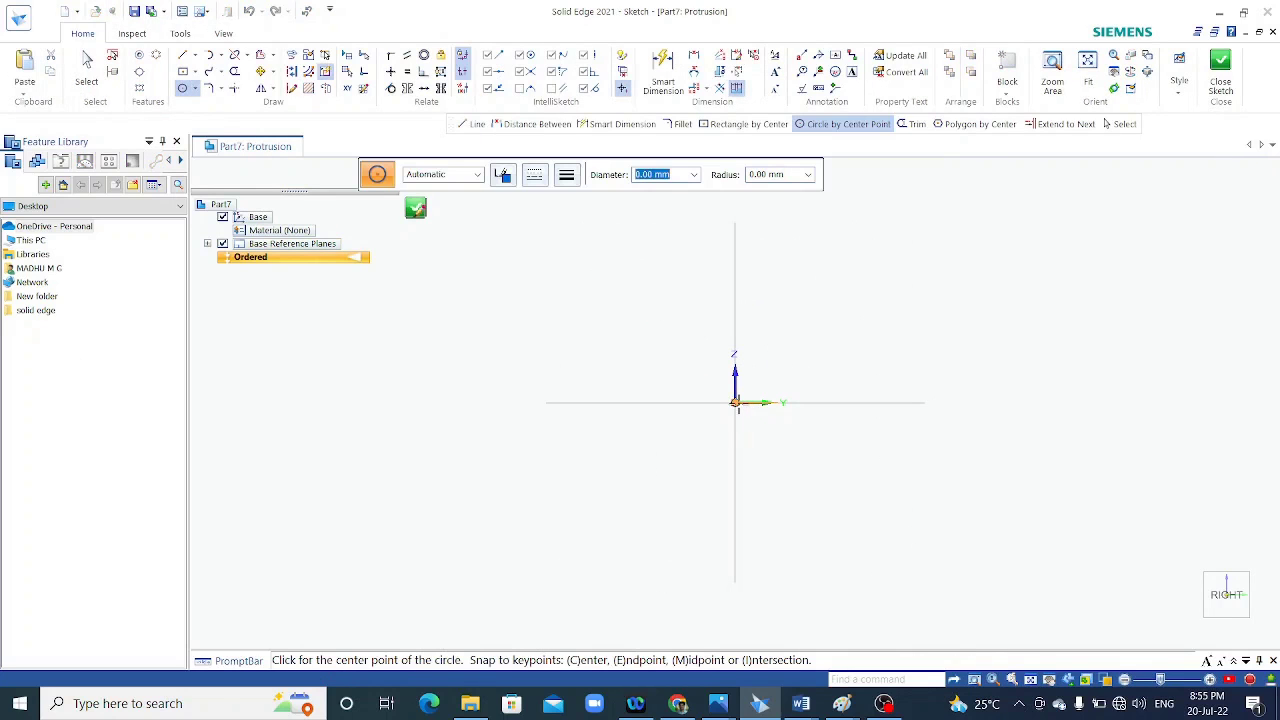
click(735, 403)
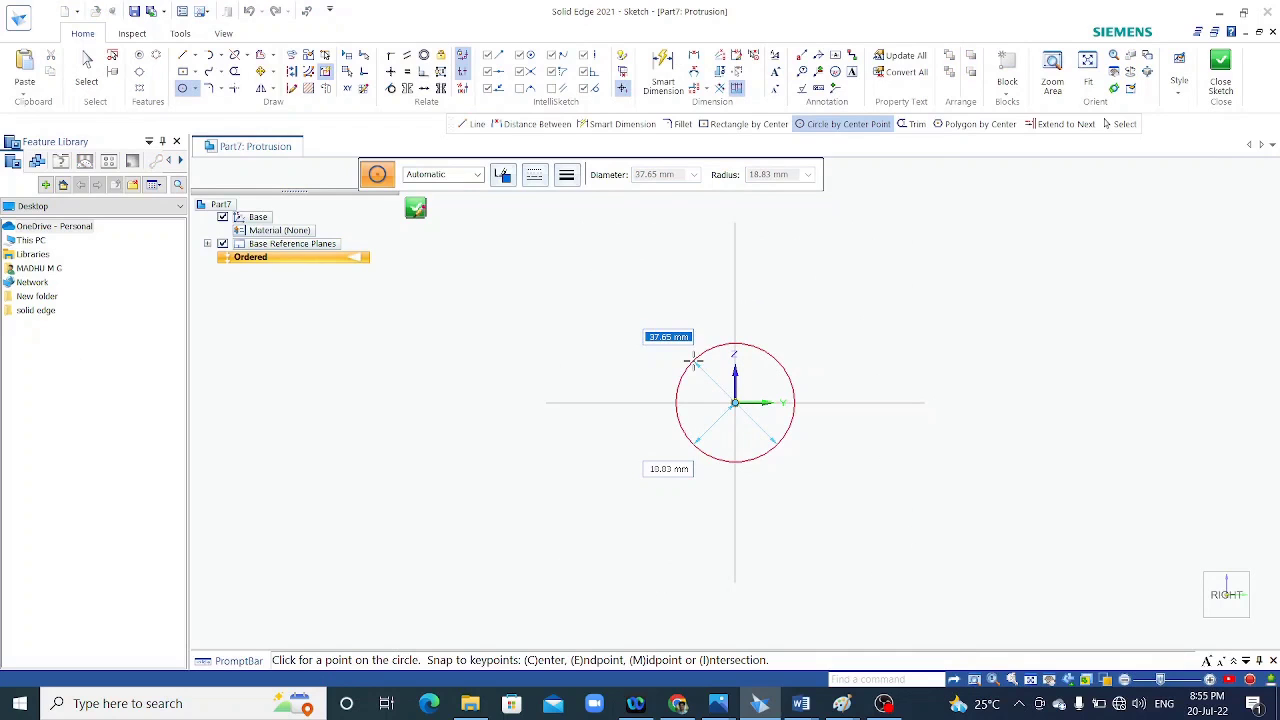
text(25)
key(Return)
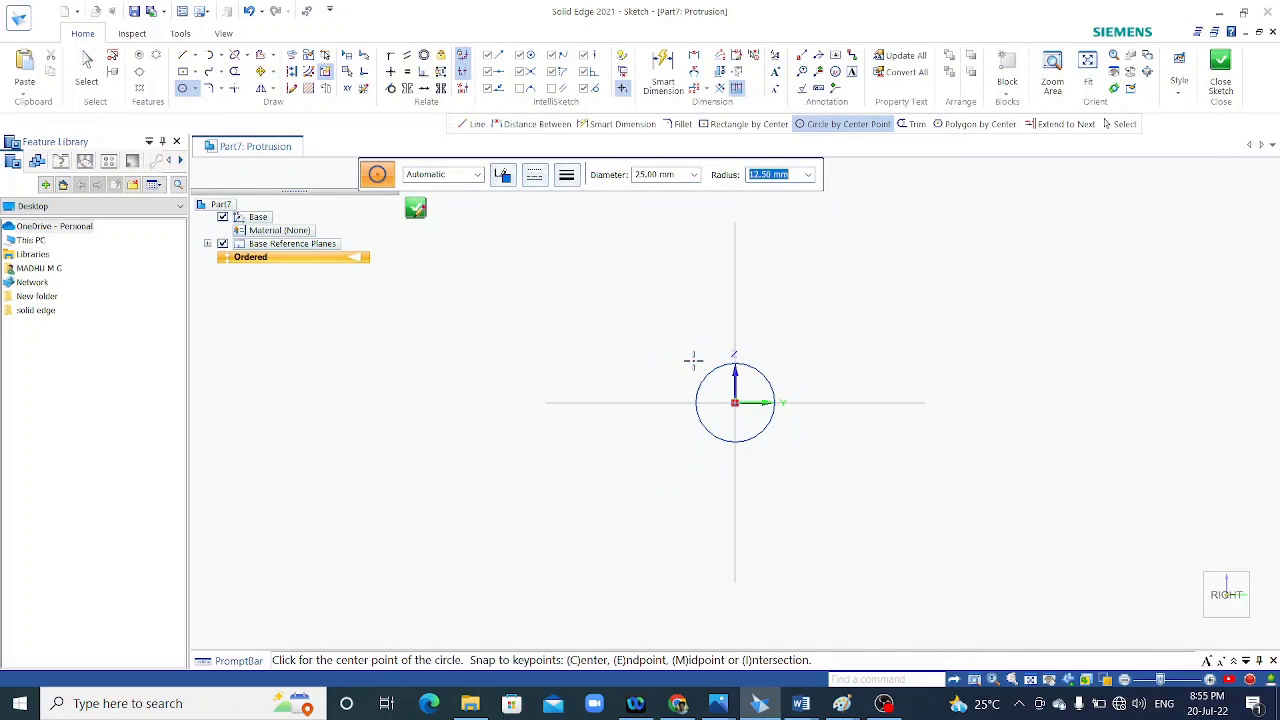
click(1220, 70)
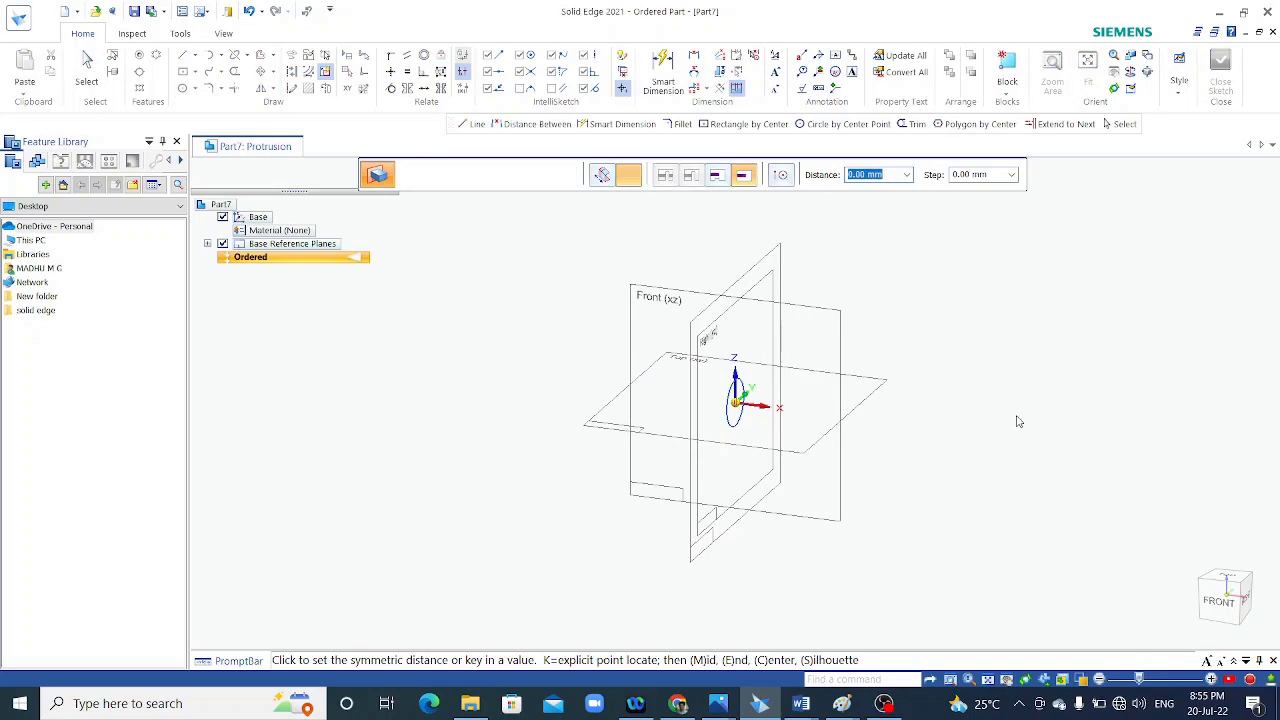
Extrude the circle 80 mm in one direction.
click(628, 175)
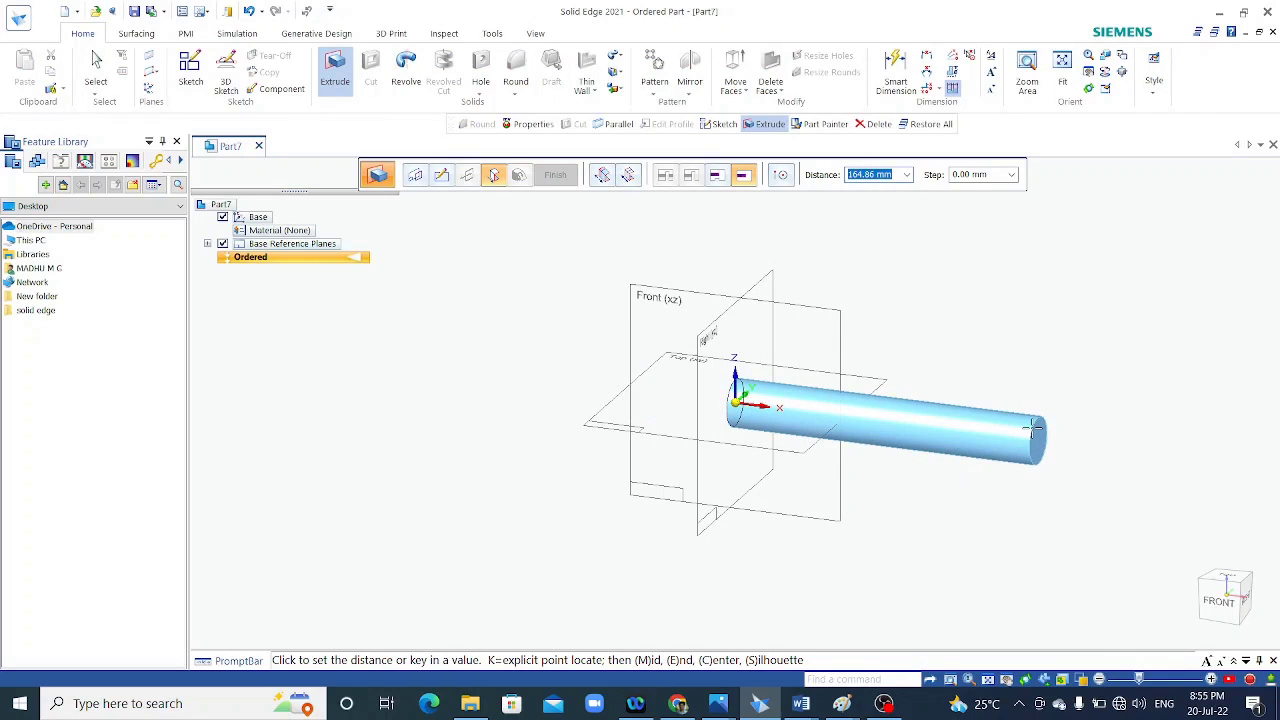
text(80)
key(Return)
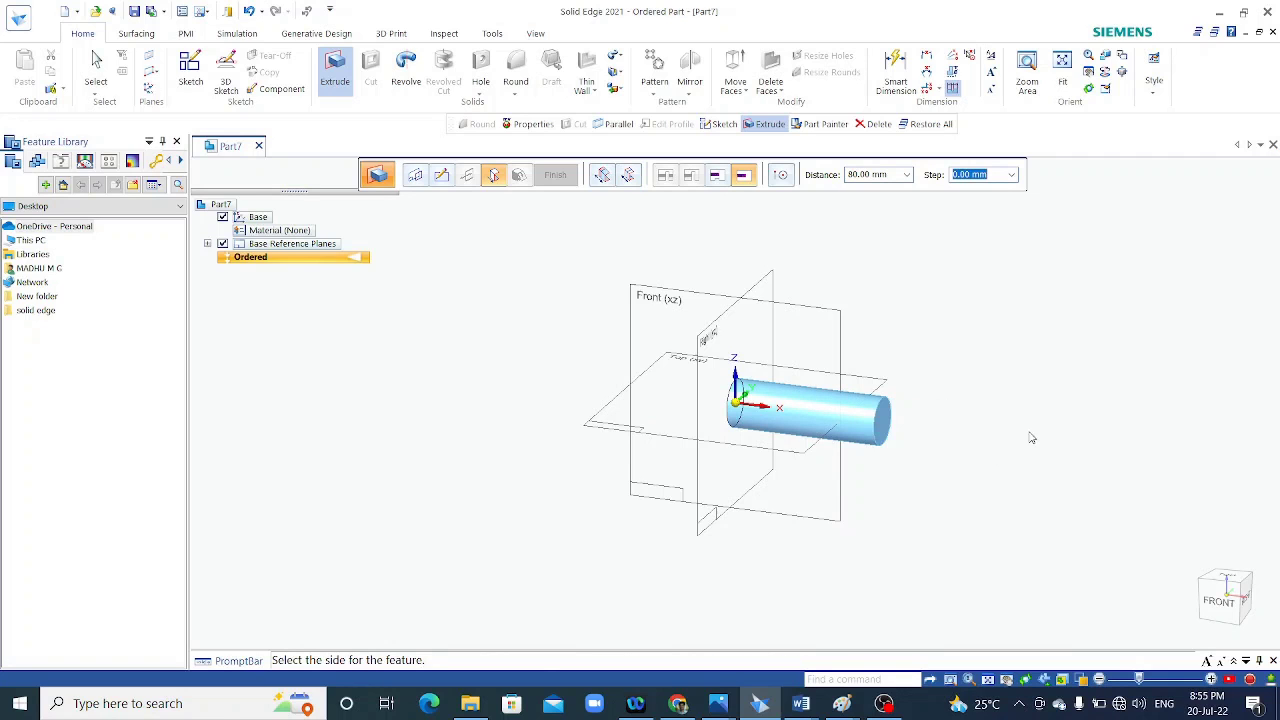
click(1040, 433)
Finish the 80 mm protrusion and orbit to a top-front view of the shaft.
click(553, 175)
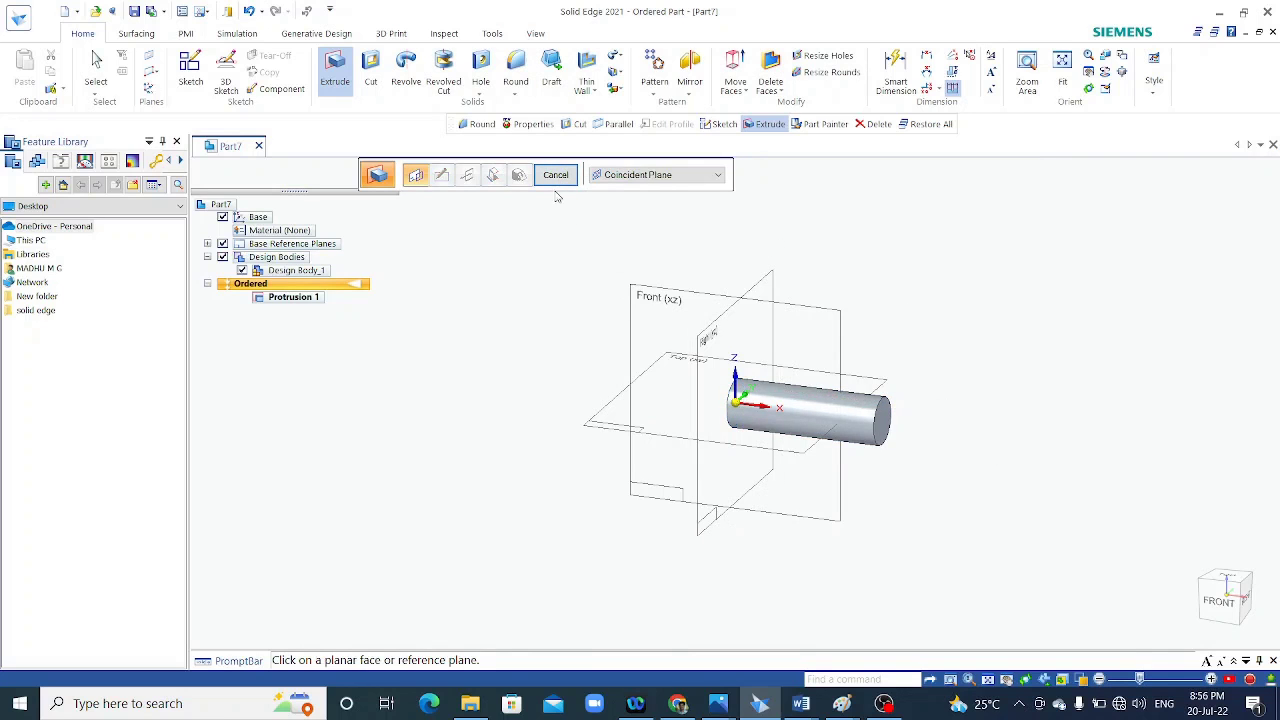
scroll(546, 421, up, 1)
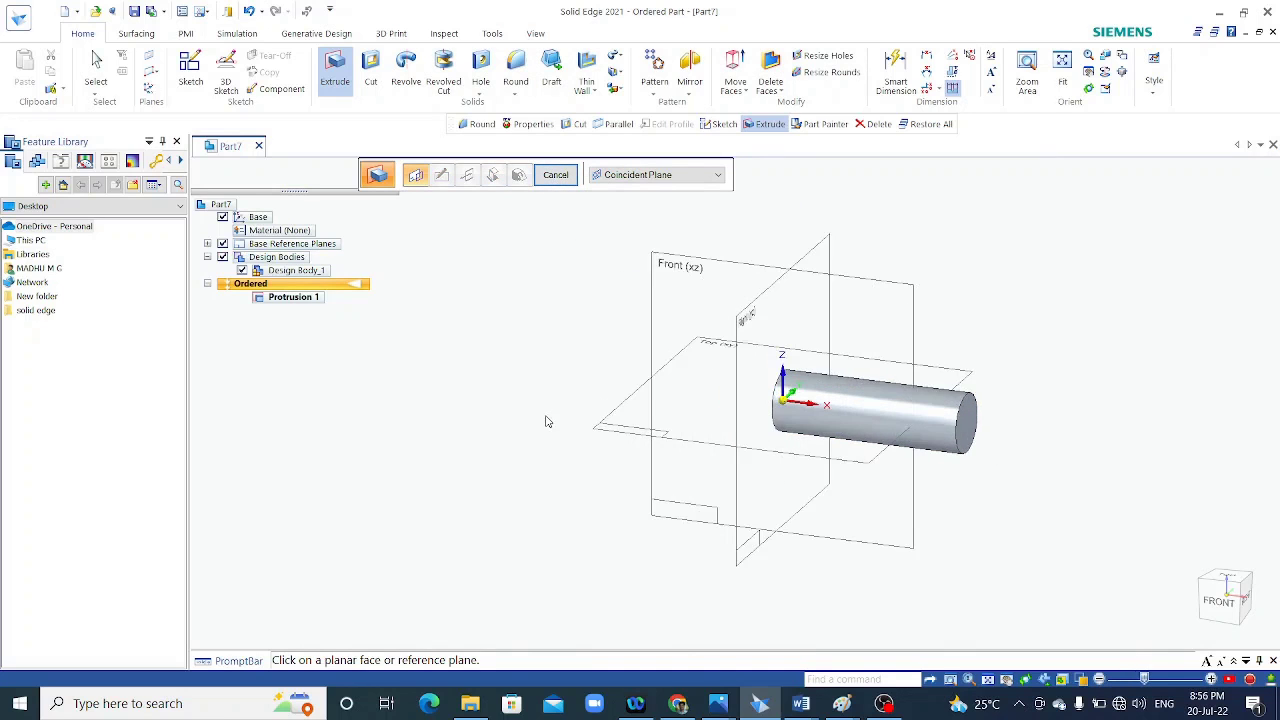
mouse_move(546, 421)
middle_down()
mouse_move(626, 446)
mouse_move(631, 471)
middle_up()
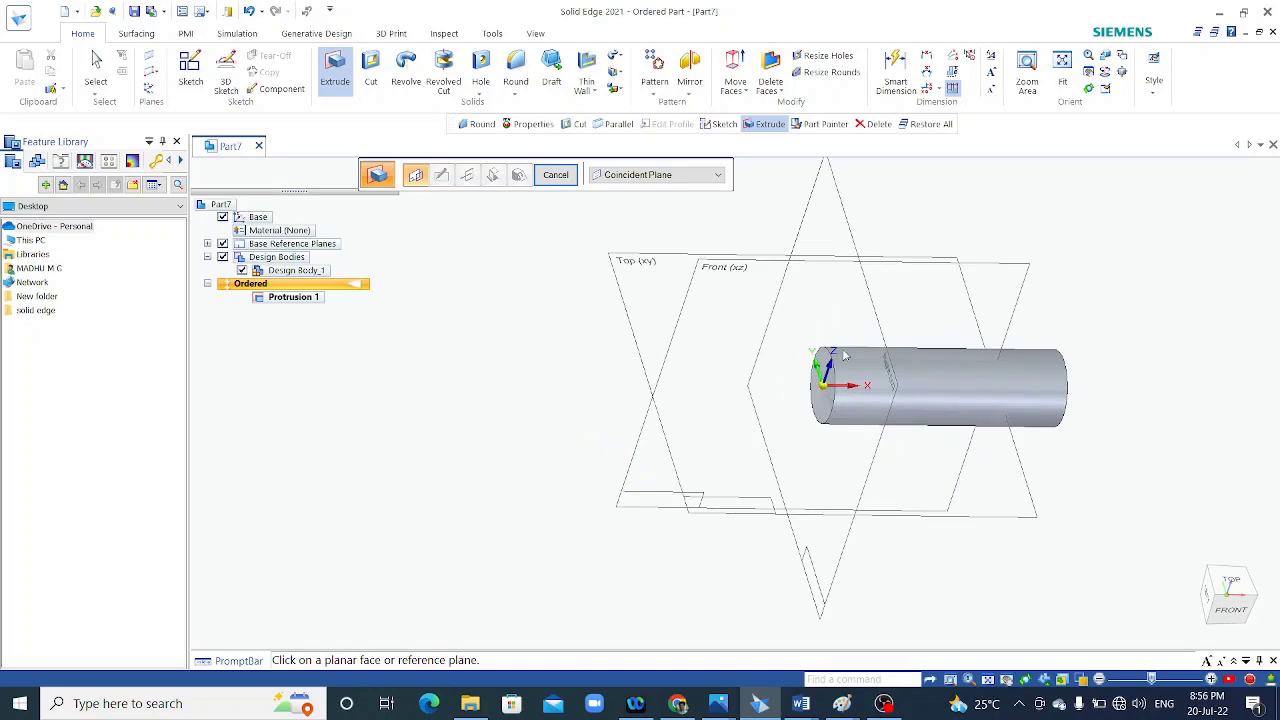
scroll(856, 352, up, 1)
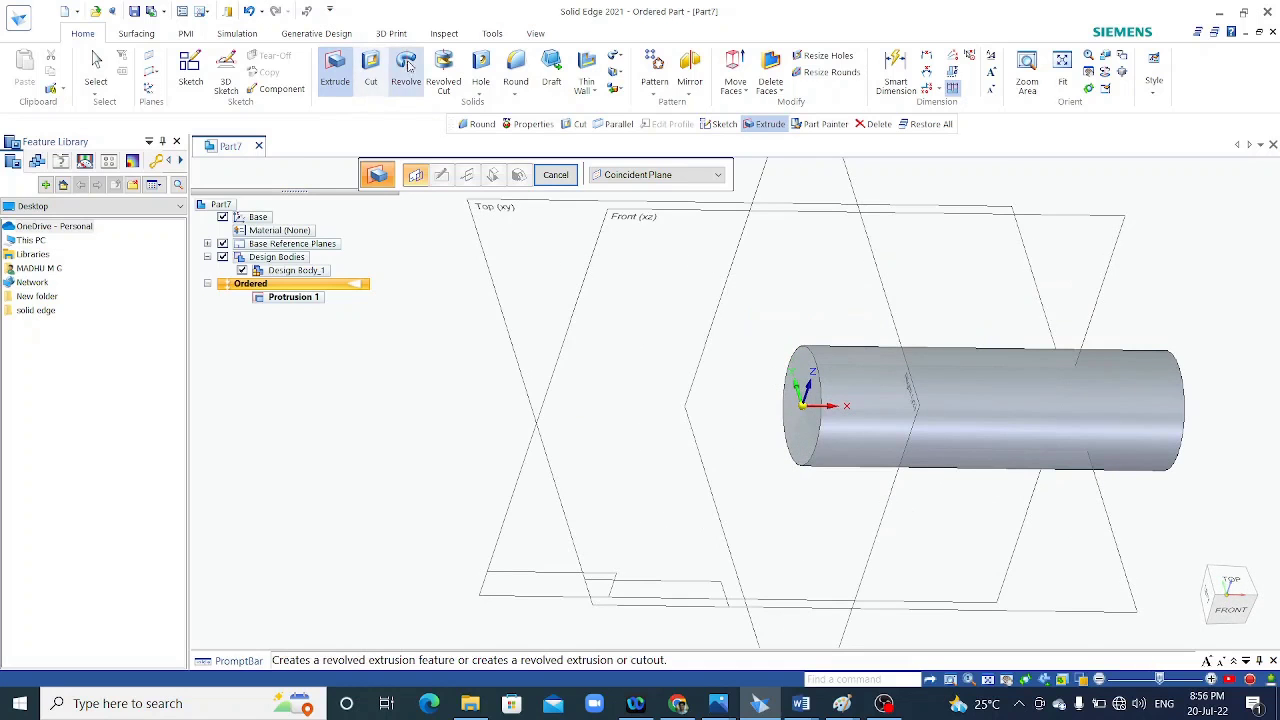
Start a cutout on the shaft end face with a centred rectangle over the circle's top.
click(370, 70)
click(808, 371)
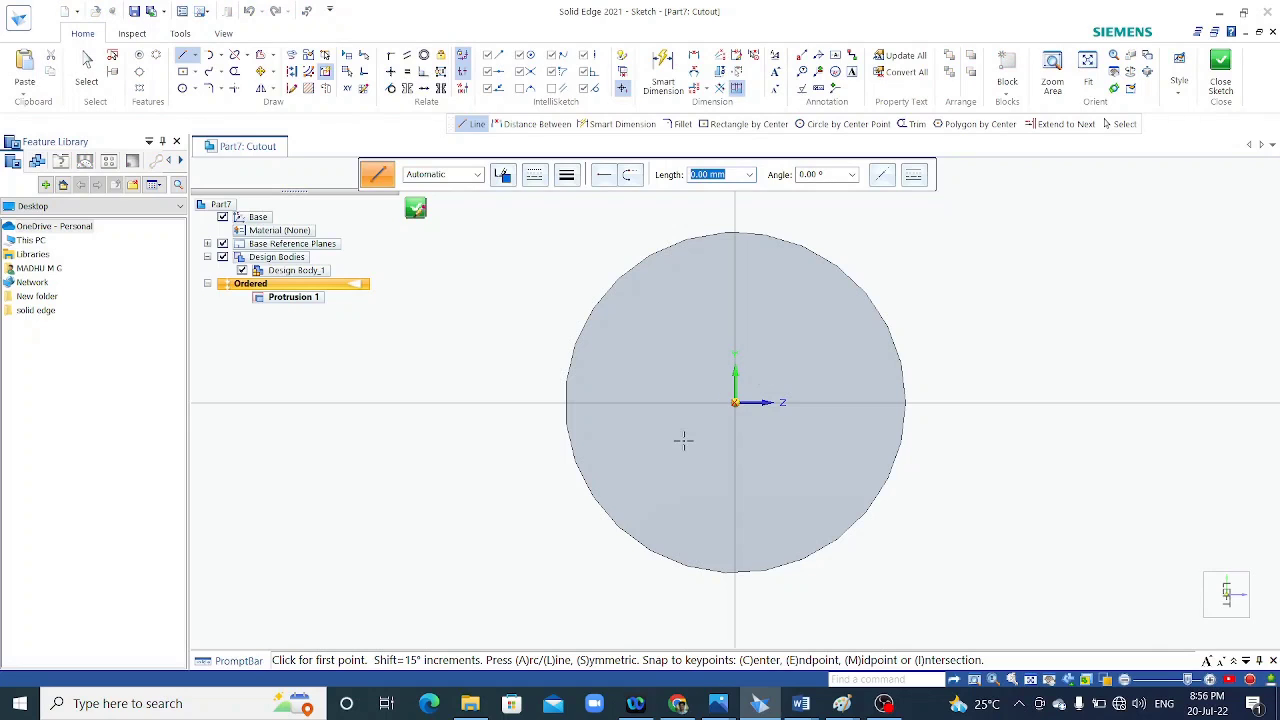
scroll(683, 441, down, 2)
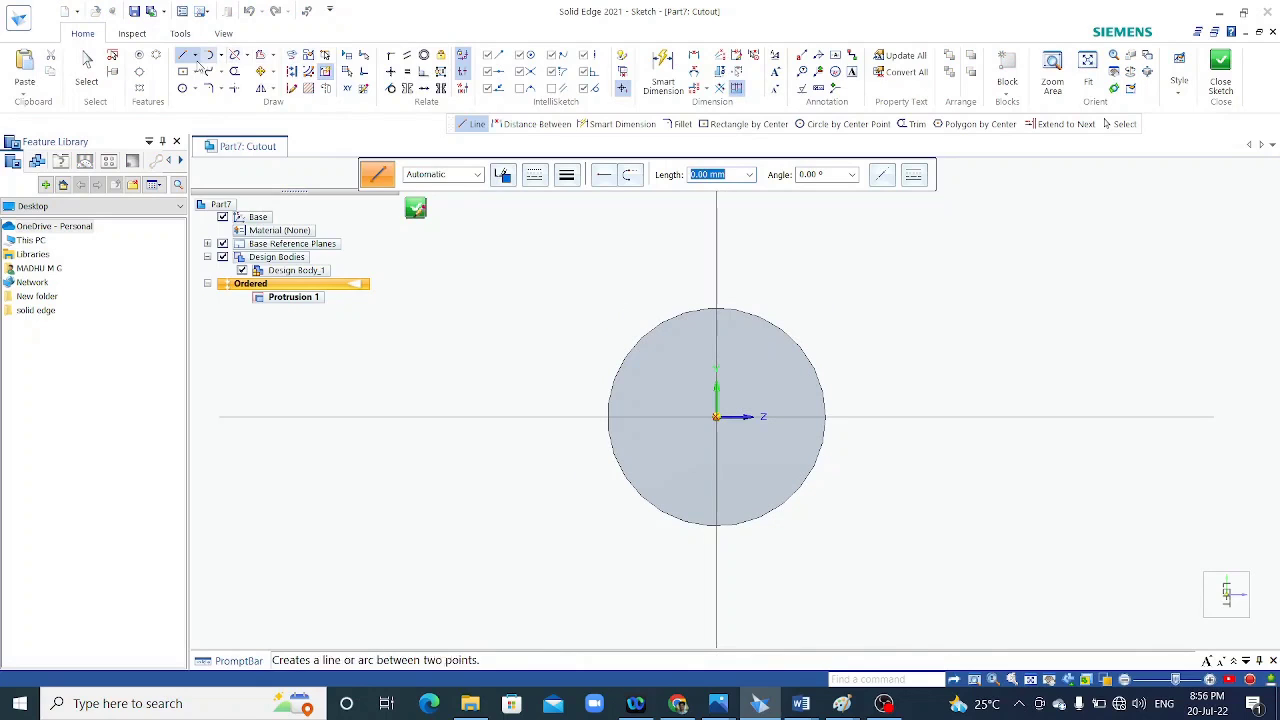
click(185, 72)
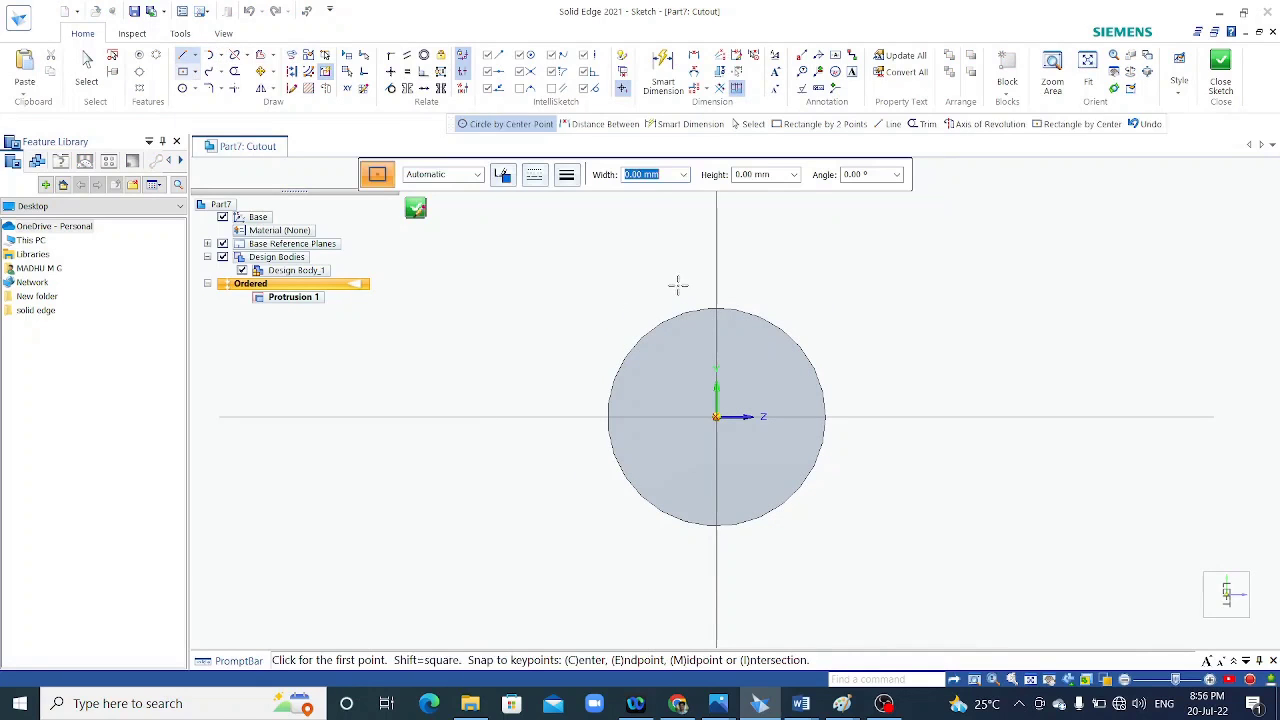
mouse_move(676, 281)
mouse_down()
mouse_move(685, 336)
mouse_move(754, 334)
mouse_up()
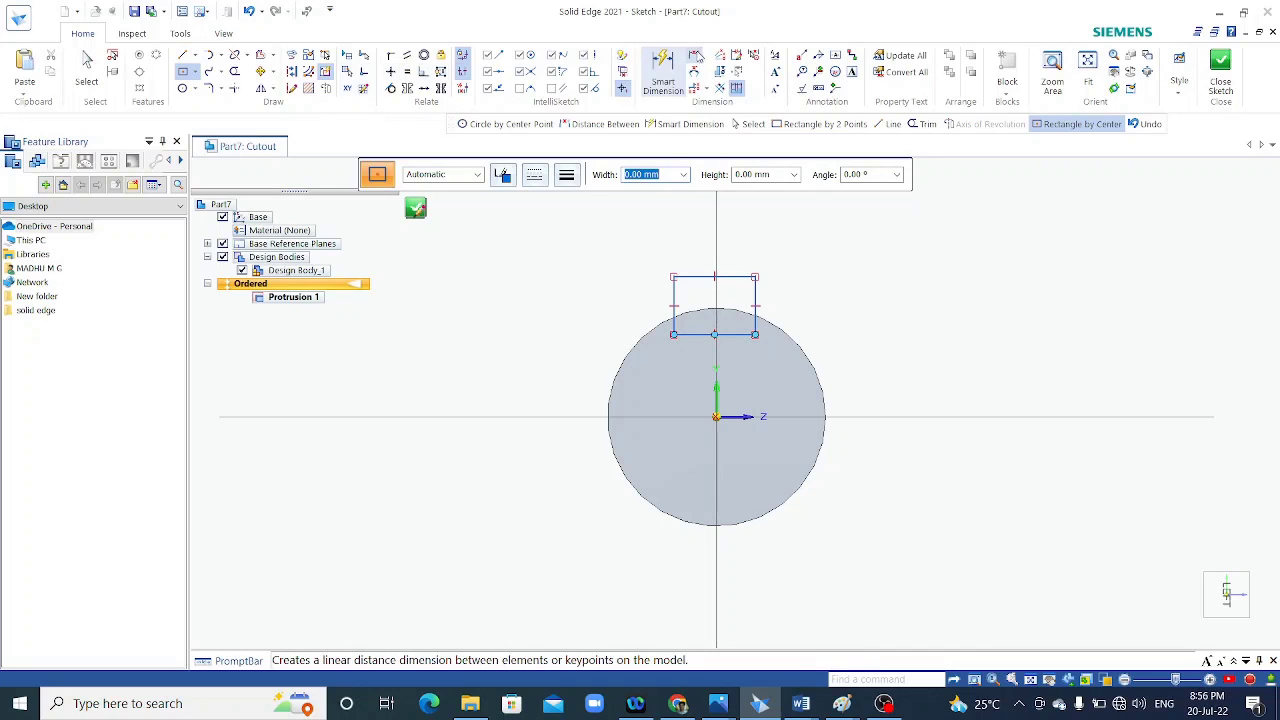
Place provisional 9,45 height and horizontal offset dimensions on the keyway rectangle.
click(700, 57)
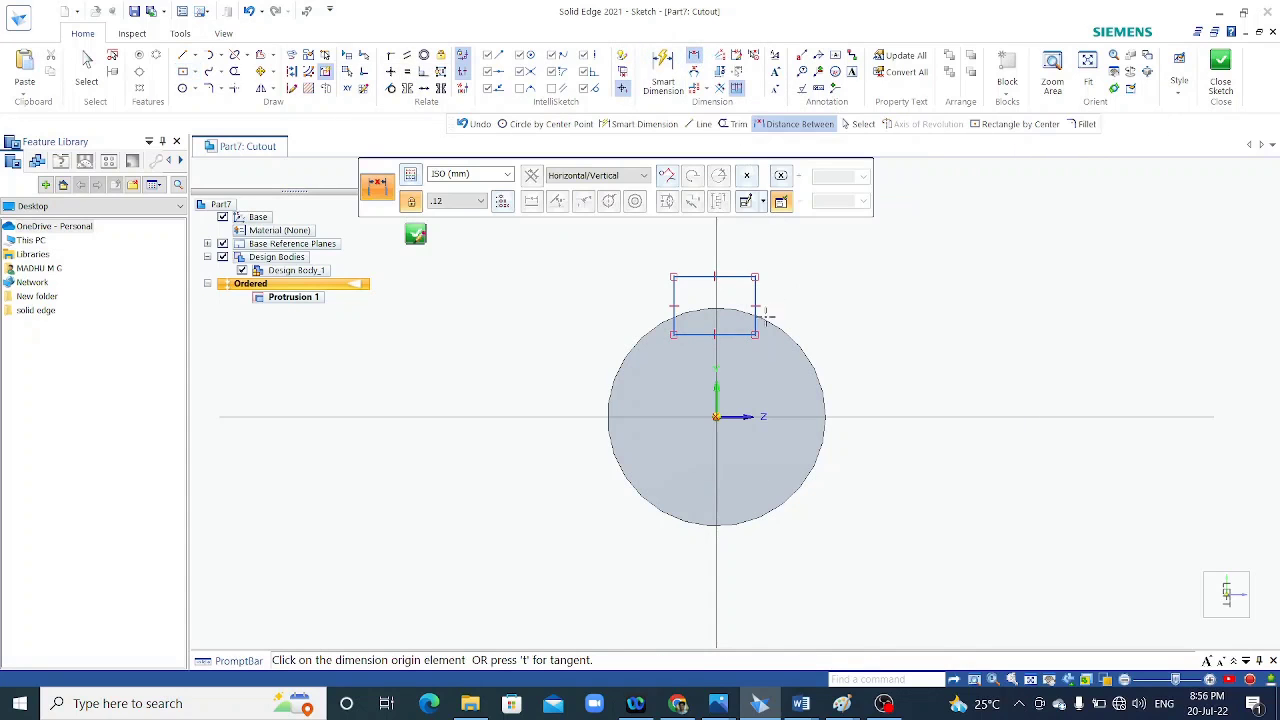
click(754, 334)
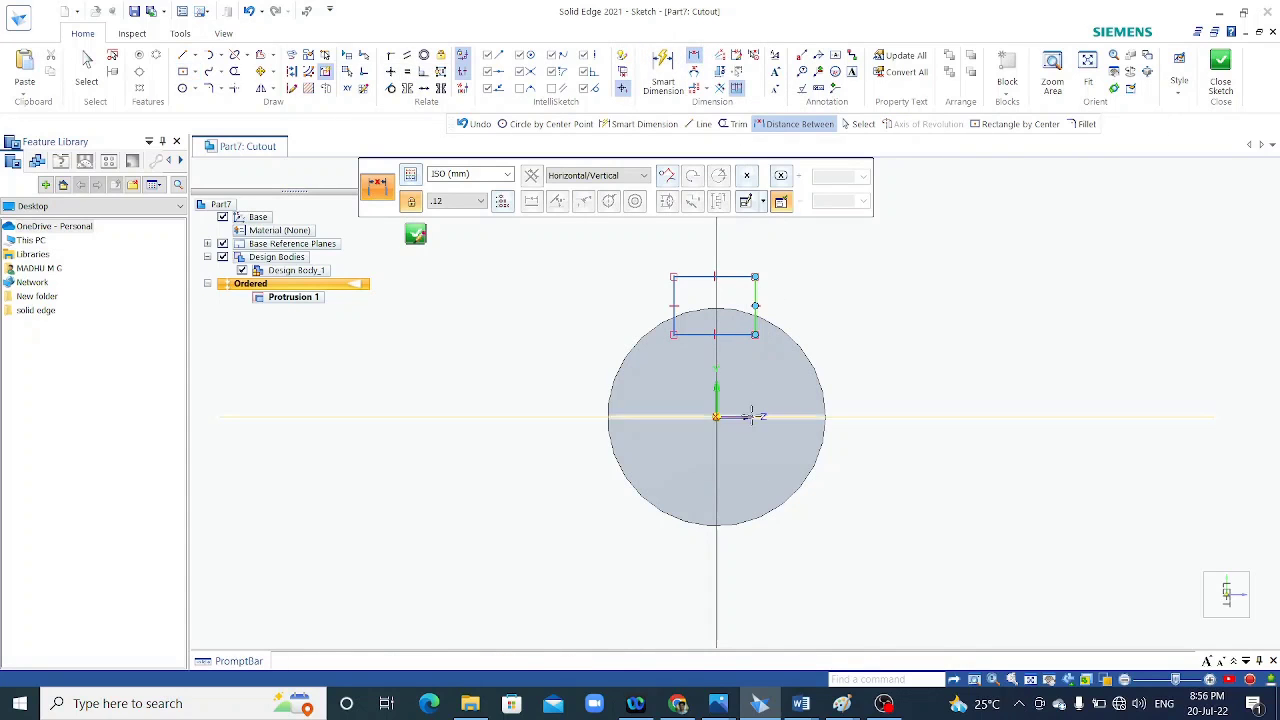
click(762, 416)
click(884, 398)
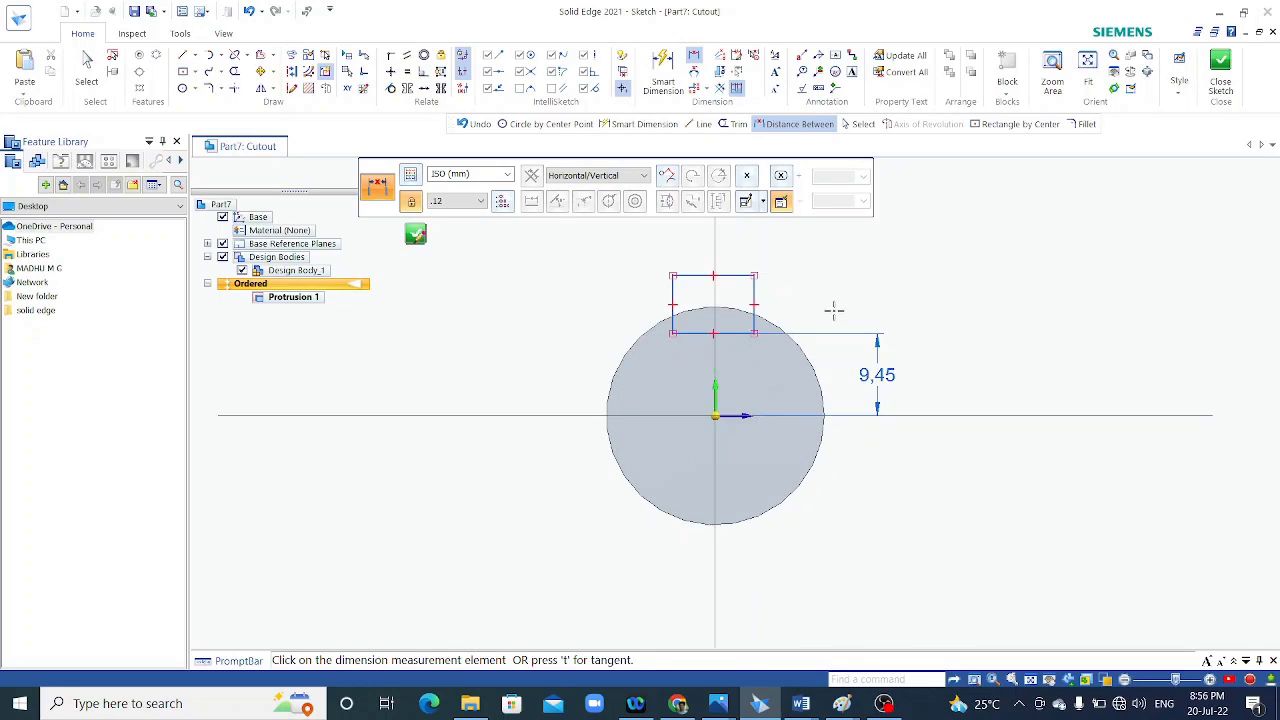
click(745, 201)
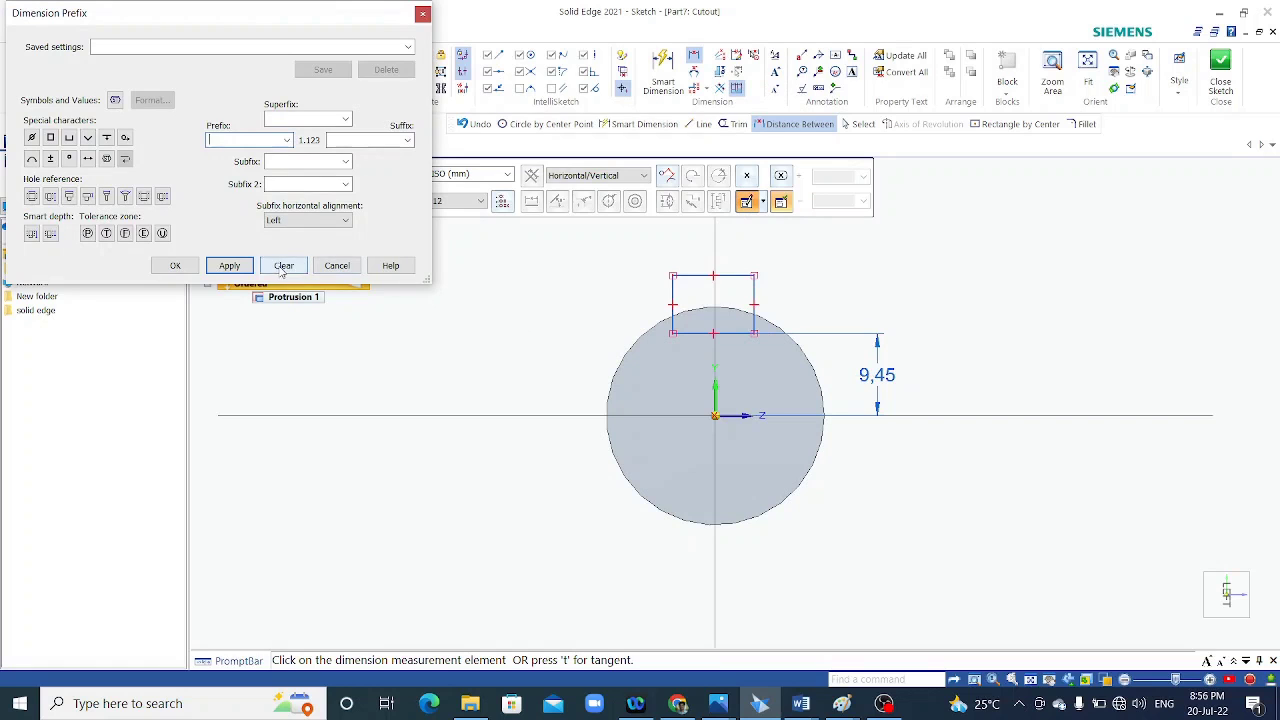
click(336, 267)
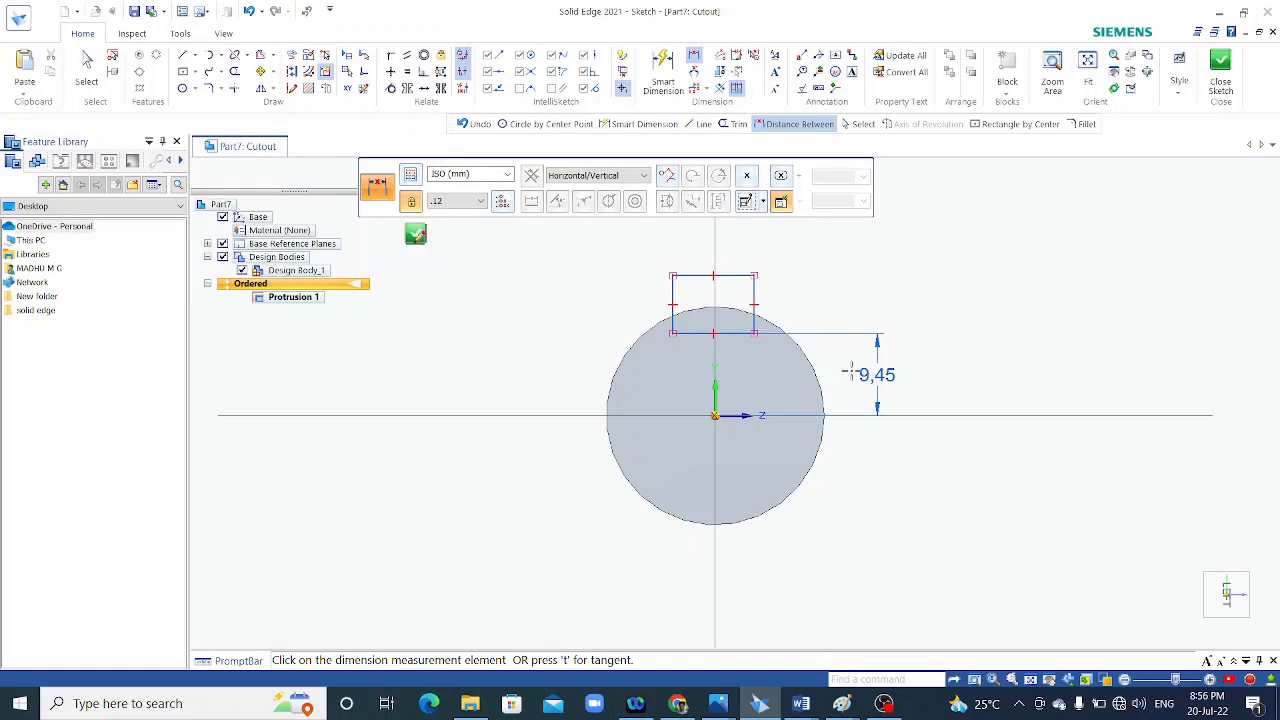
scroll(866, 382, down, 3)
scroll(880, 374, up, 6)
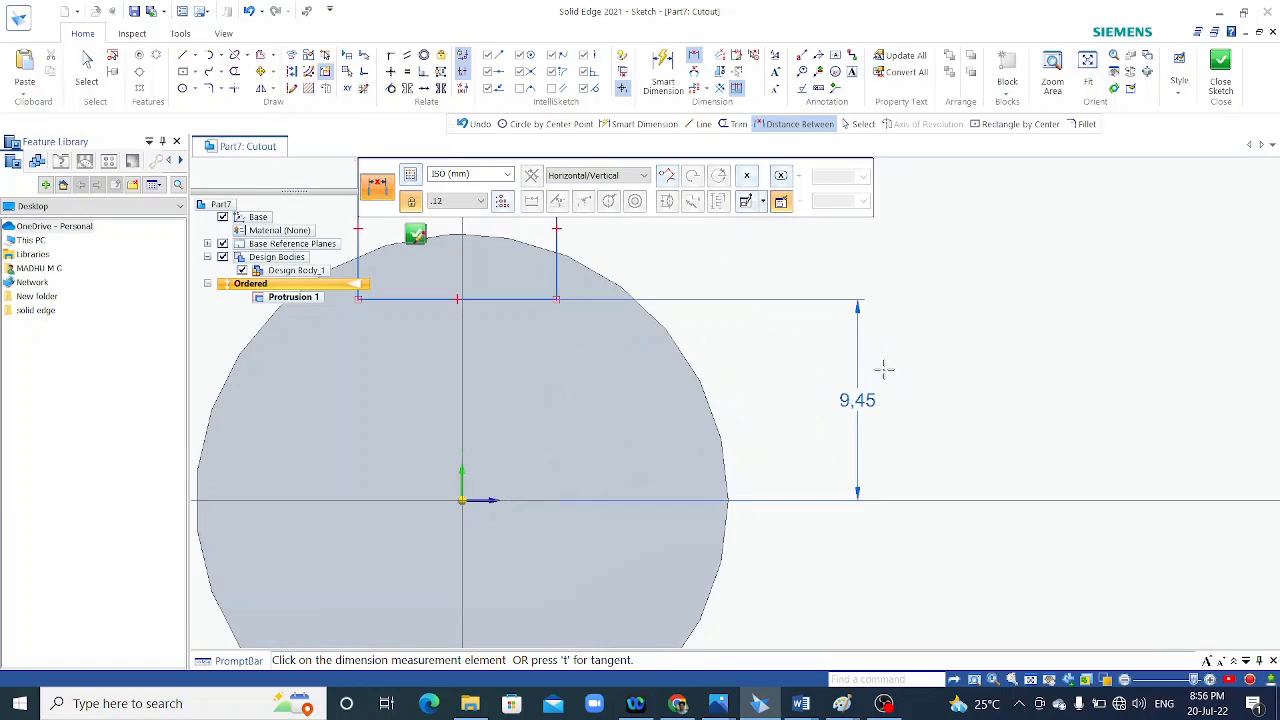
scroll(860, 410, down, 2)
scroll(894, 380, down, 3)
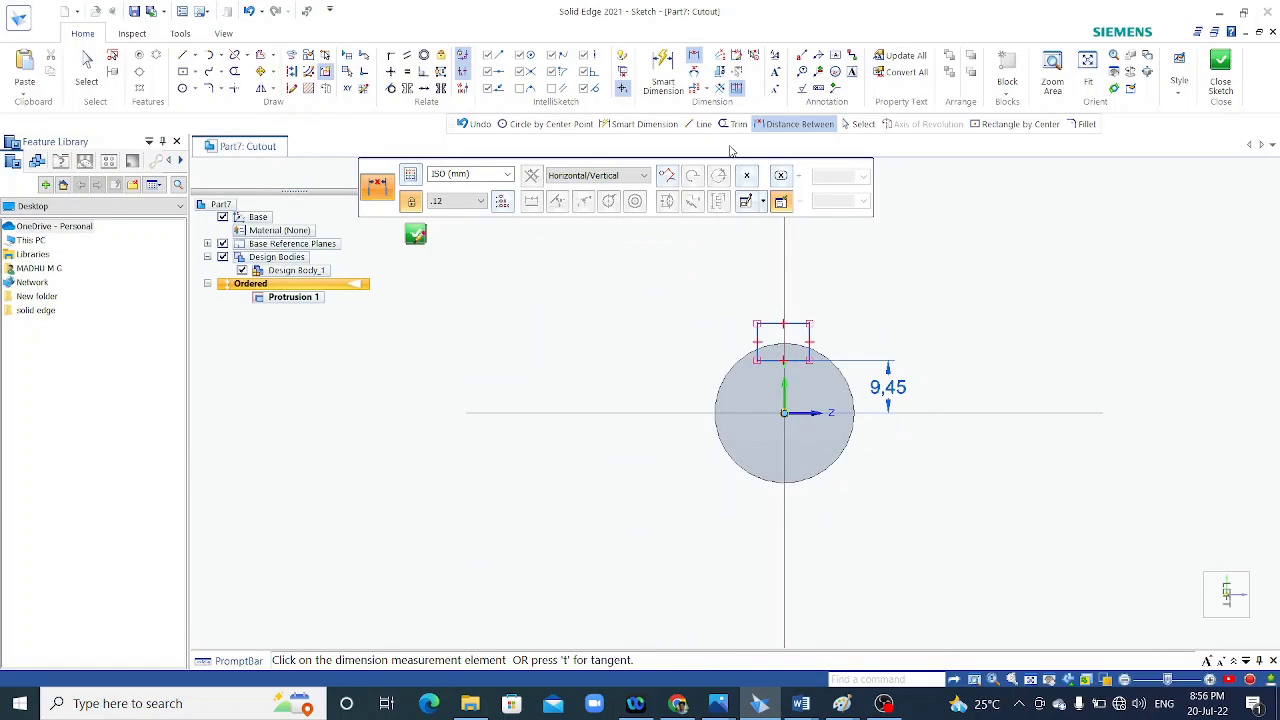
click(787, 305)
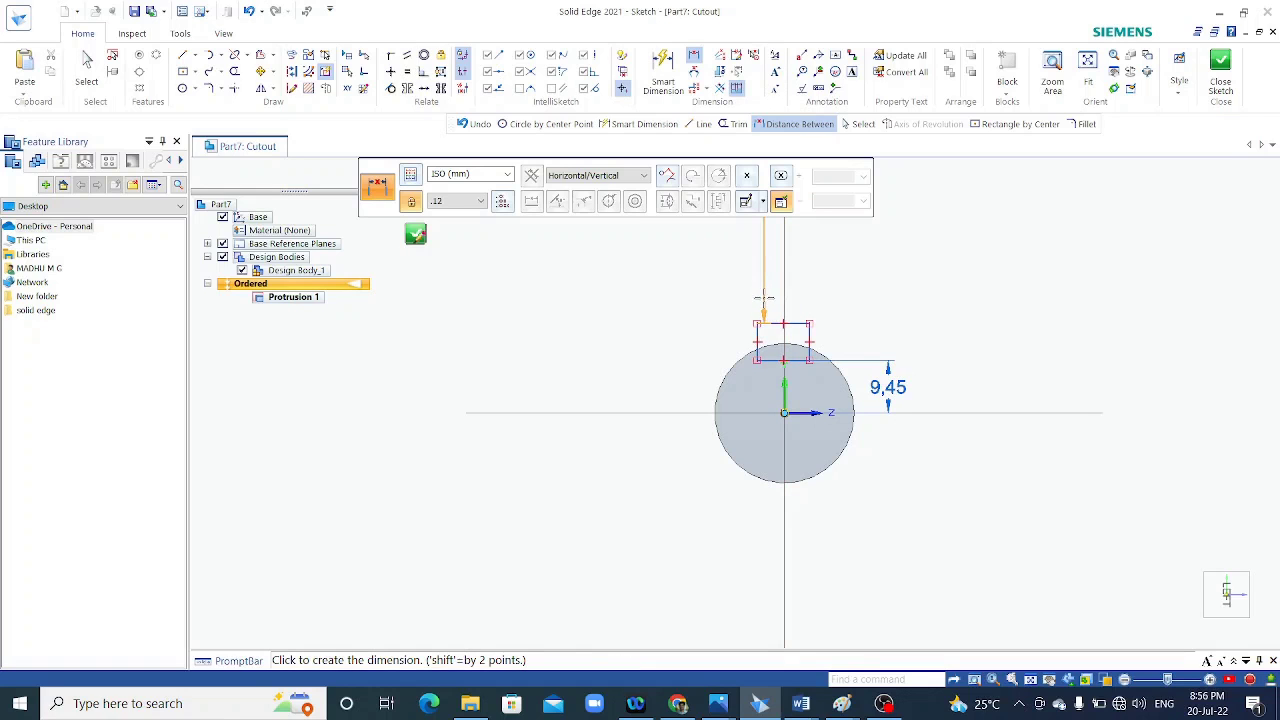
click(704, 328)
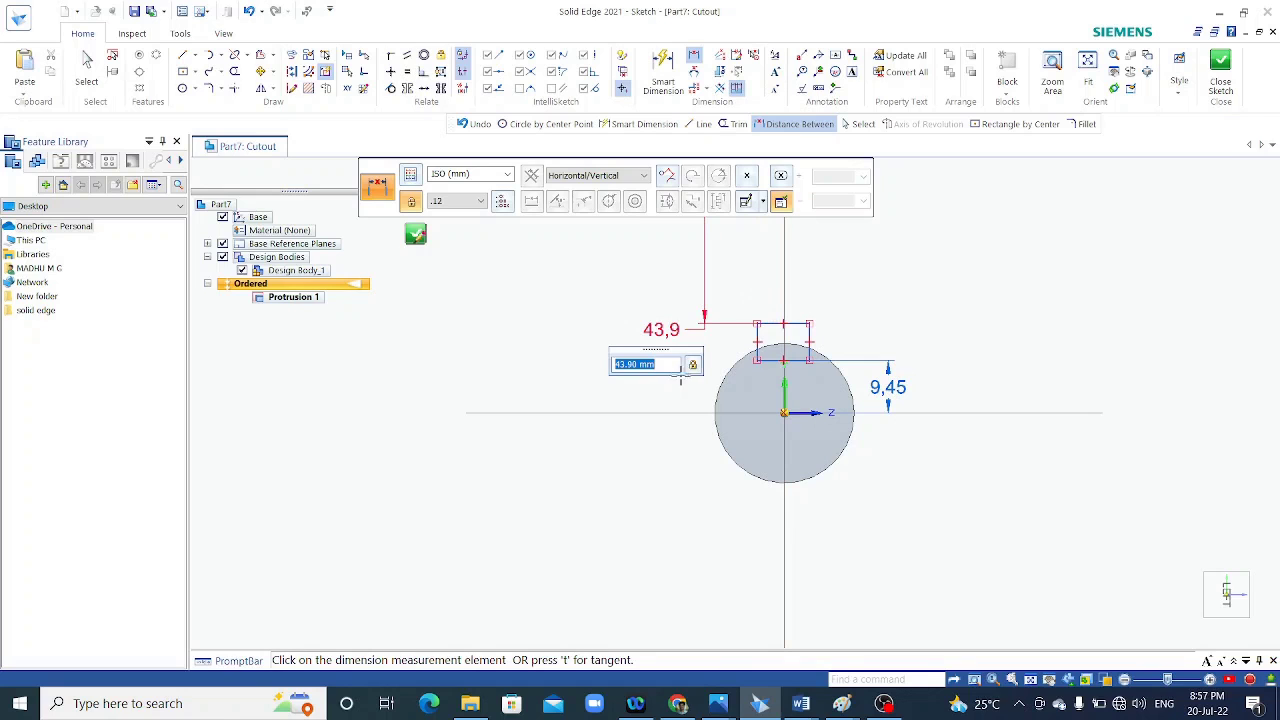
key(Escape)
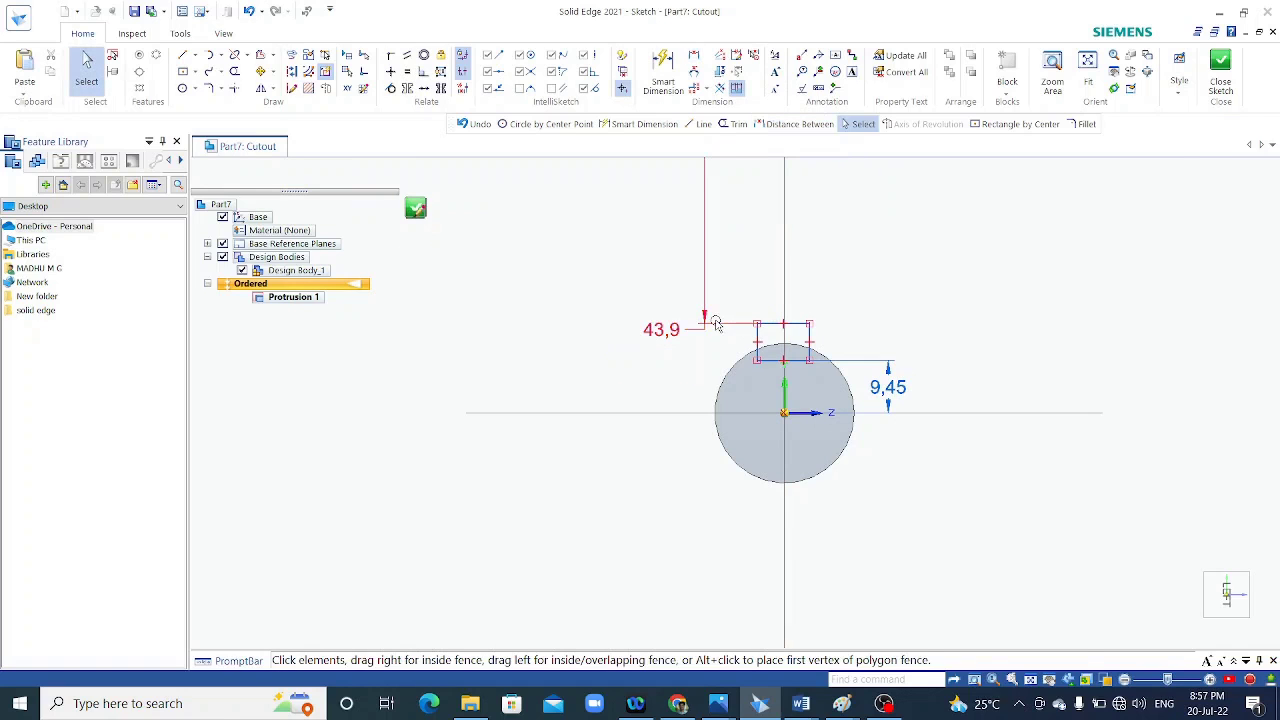
Replace the provisional dimensions with an 8.5 mm distance from the horizontal axis.
key(Delete)
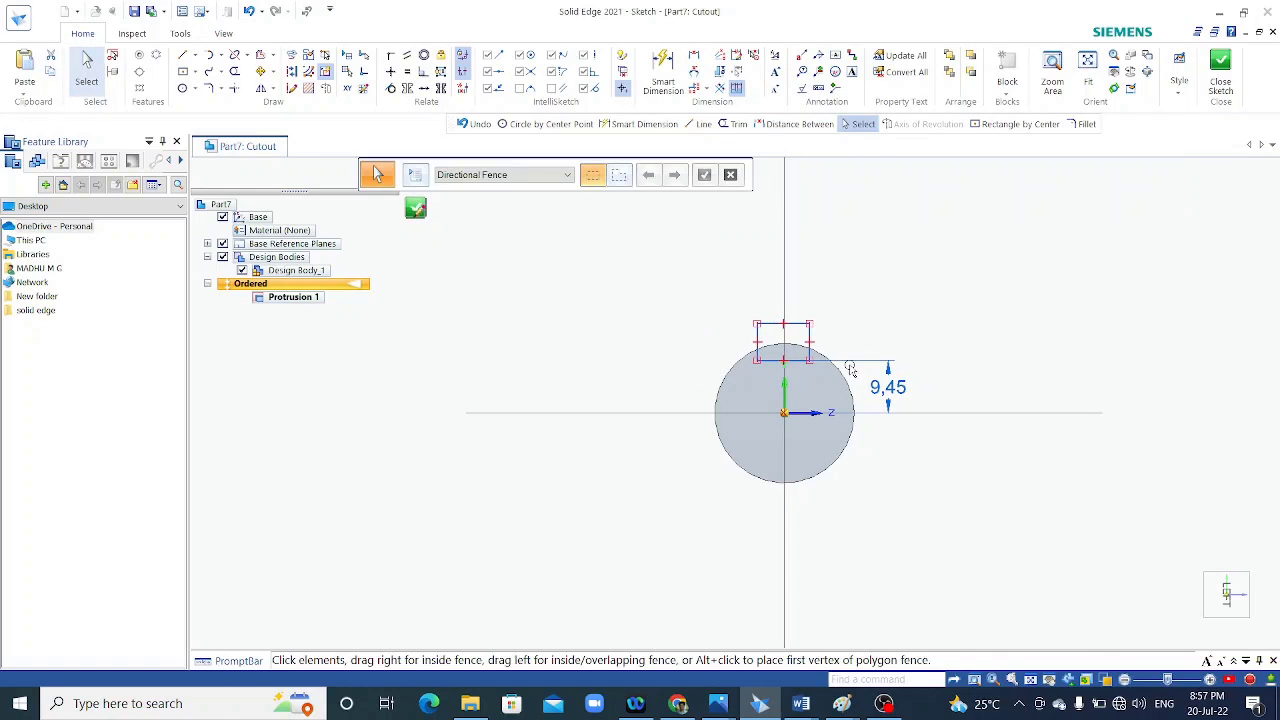
click(862, 366)
key(Delete)
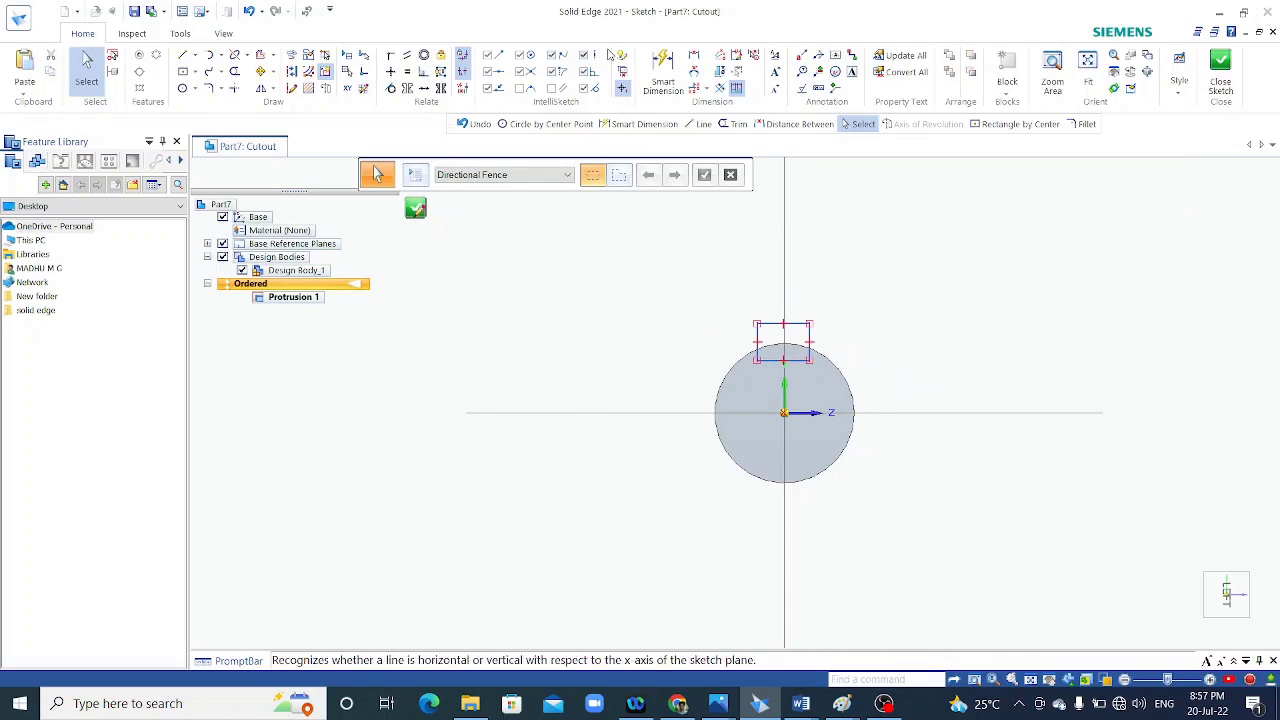
click(693, 57)
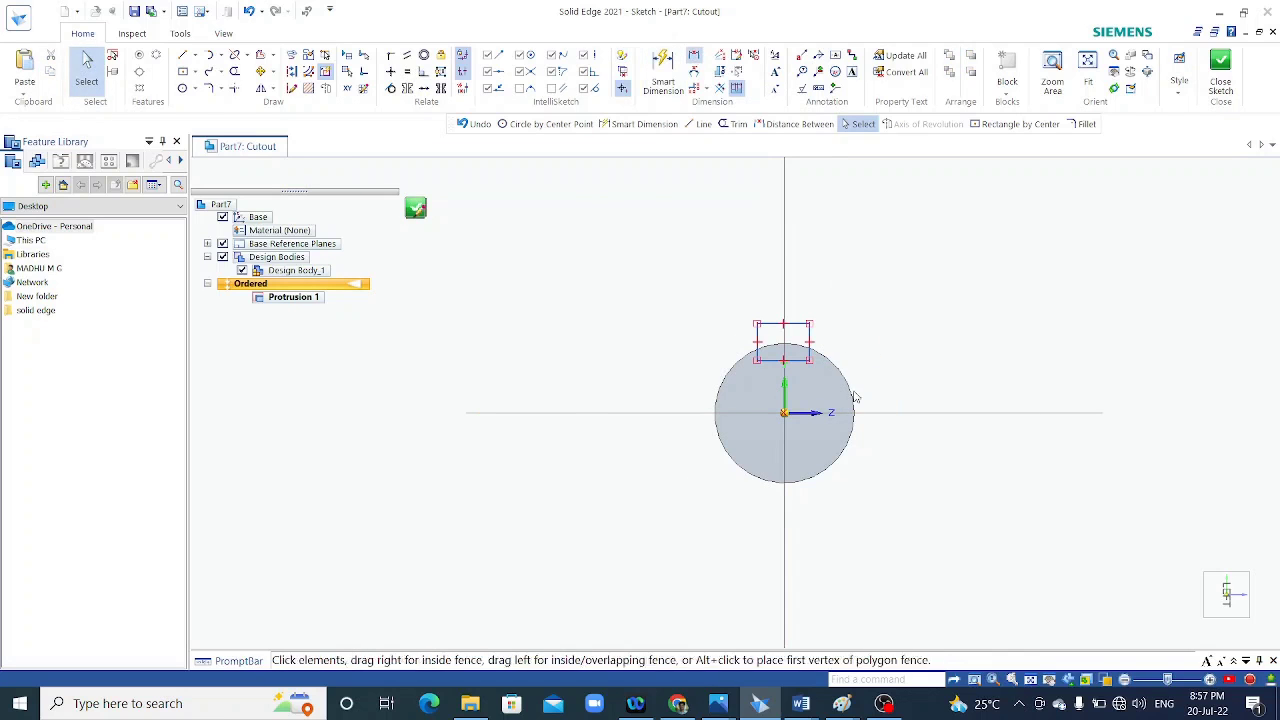
click(800, 363)
click(806, 412)
click(905, 398)
text(8.)
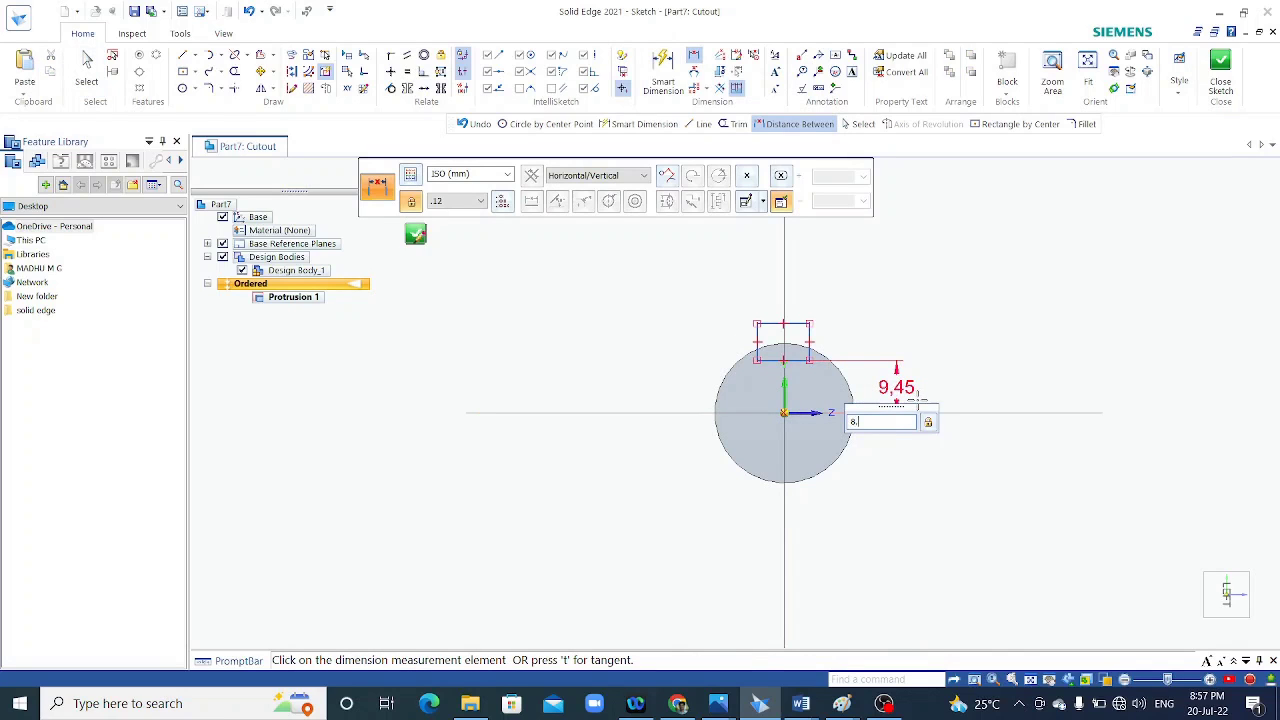
text(5)
key(Return)
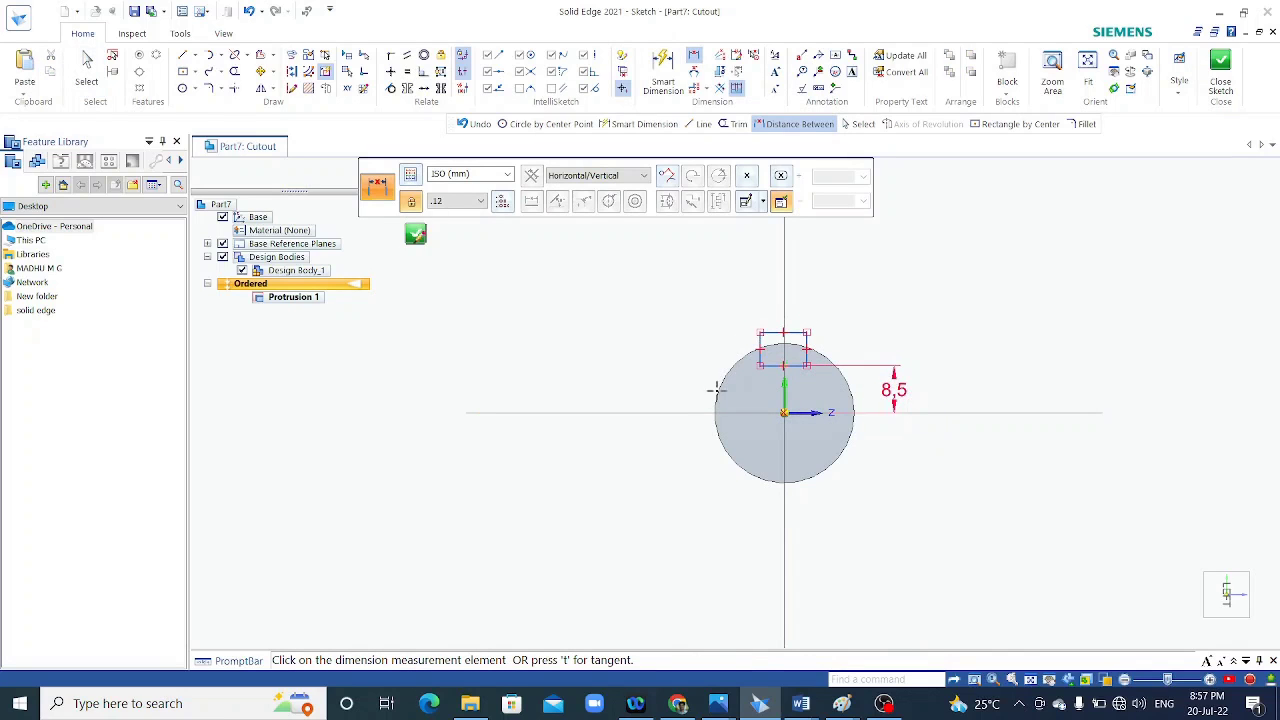
Dimension the rectangle's left edge 4 mm from the vertical axis.
click(785, 332)
scroll(778, 331, up, 2)
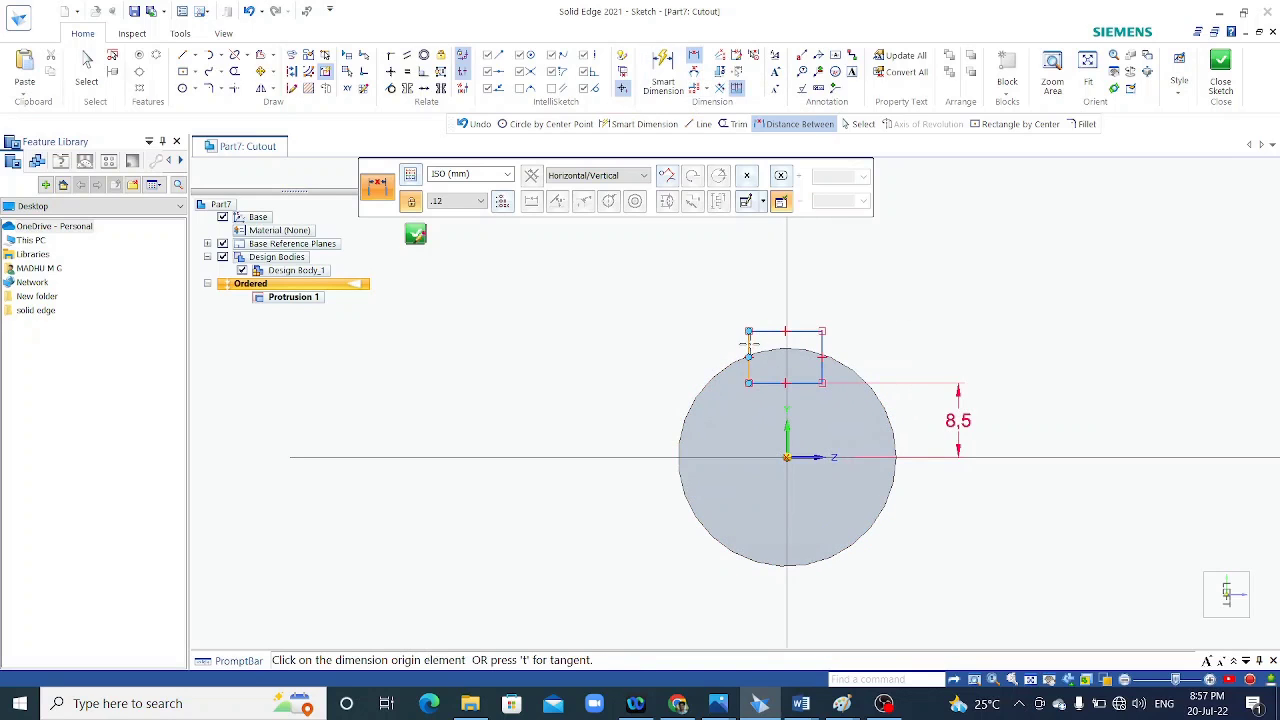
click(748, 347)
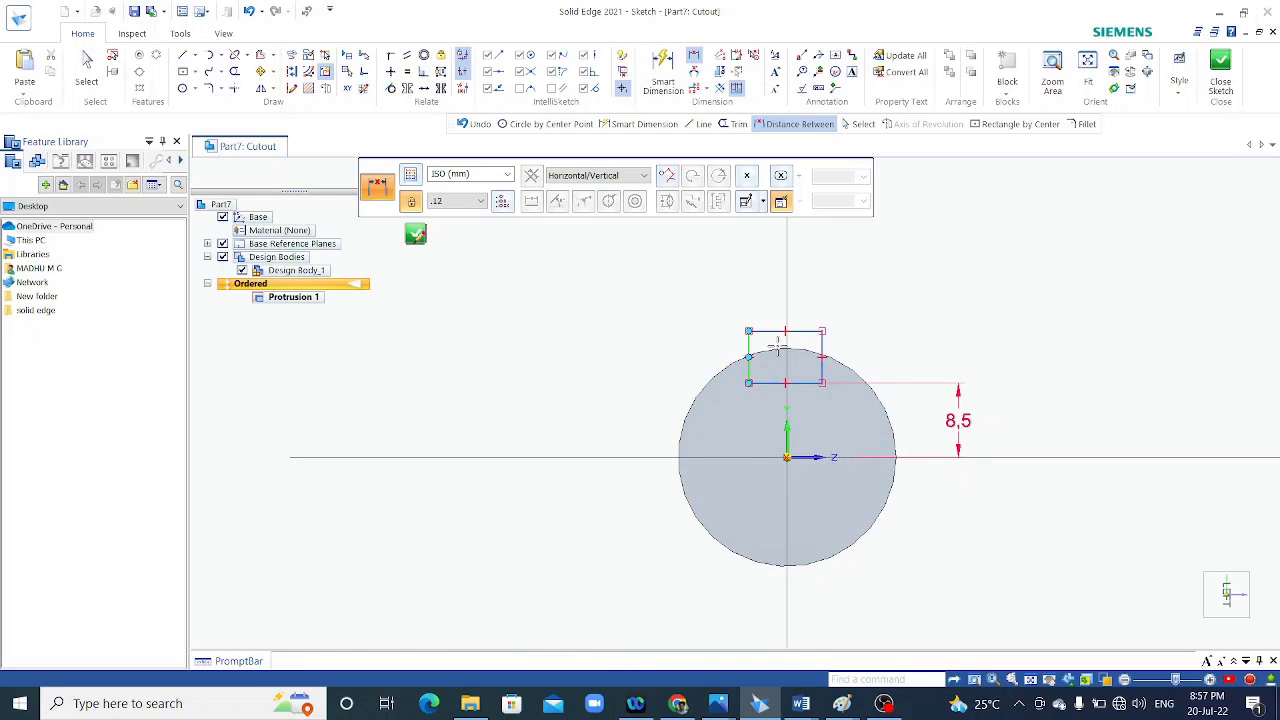
click(788, 298)
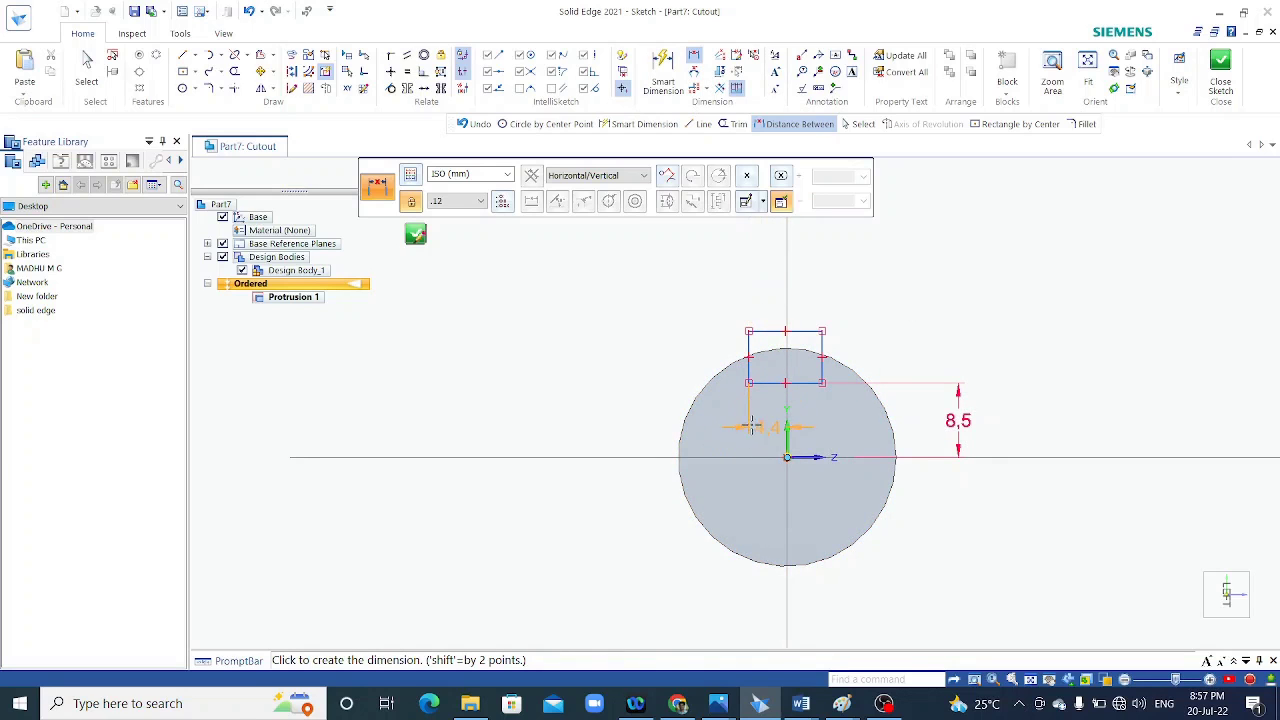
click(751, 421)
text(4)
key(Return)
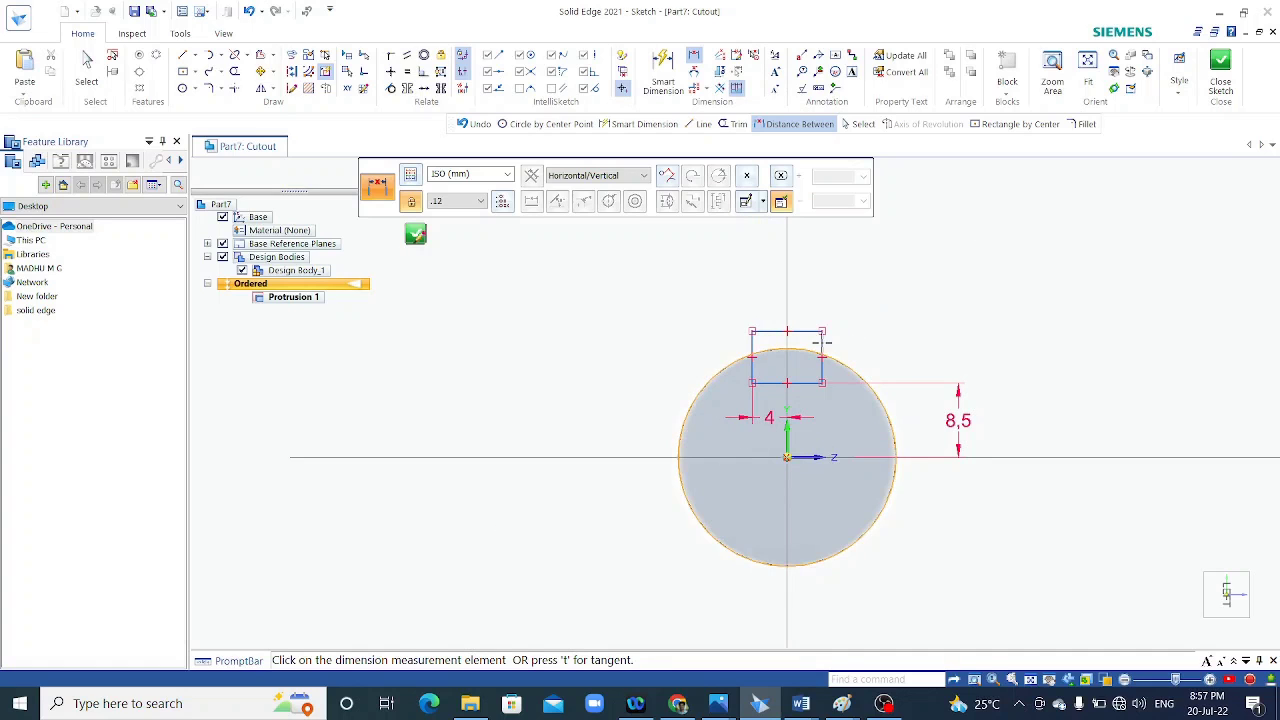
Set the rectangle width to 8 mm and close the keyway sketch.
click(822, 344)
click(821, 386)
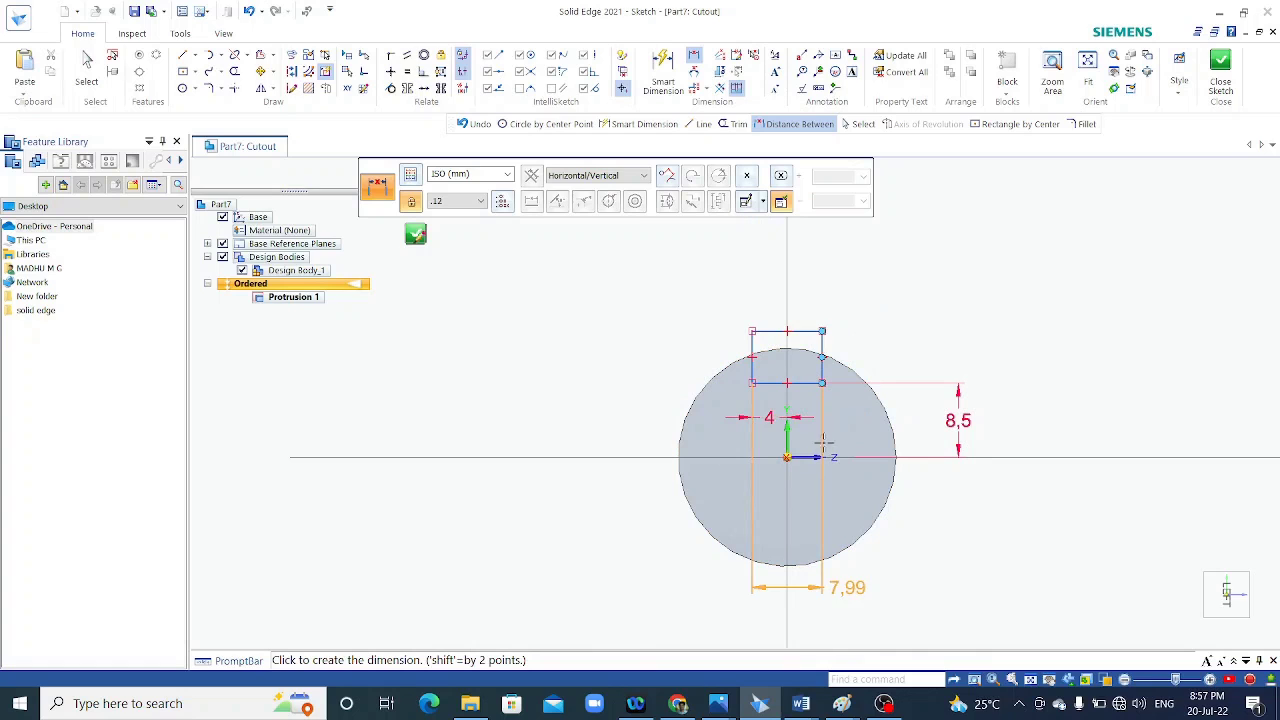
click(848, 572)
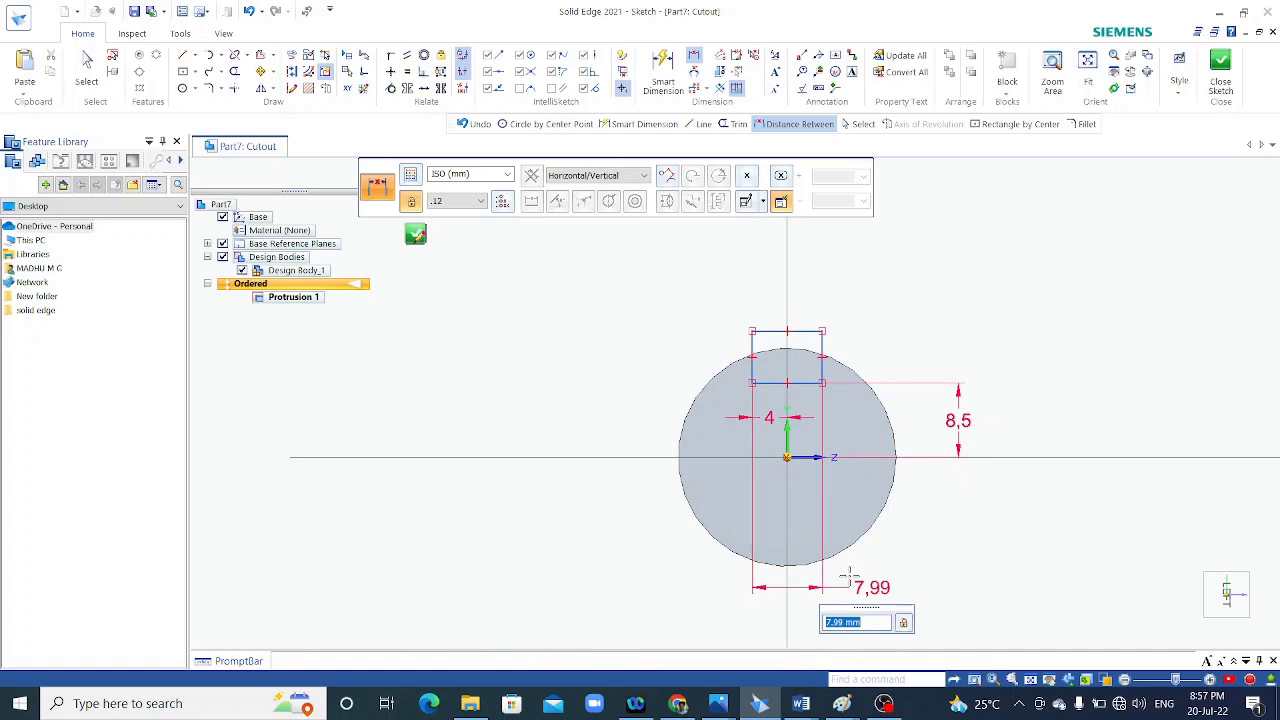
text(8)
key(Return)
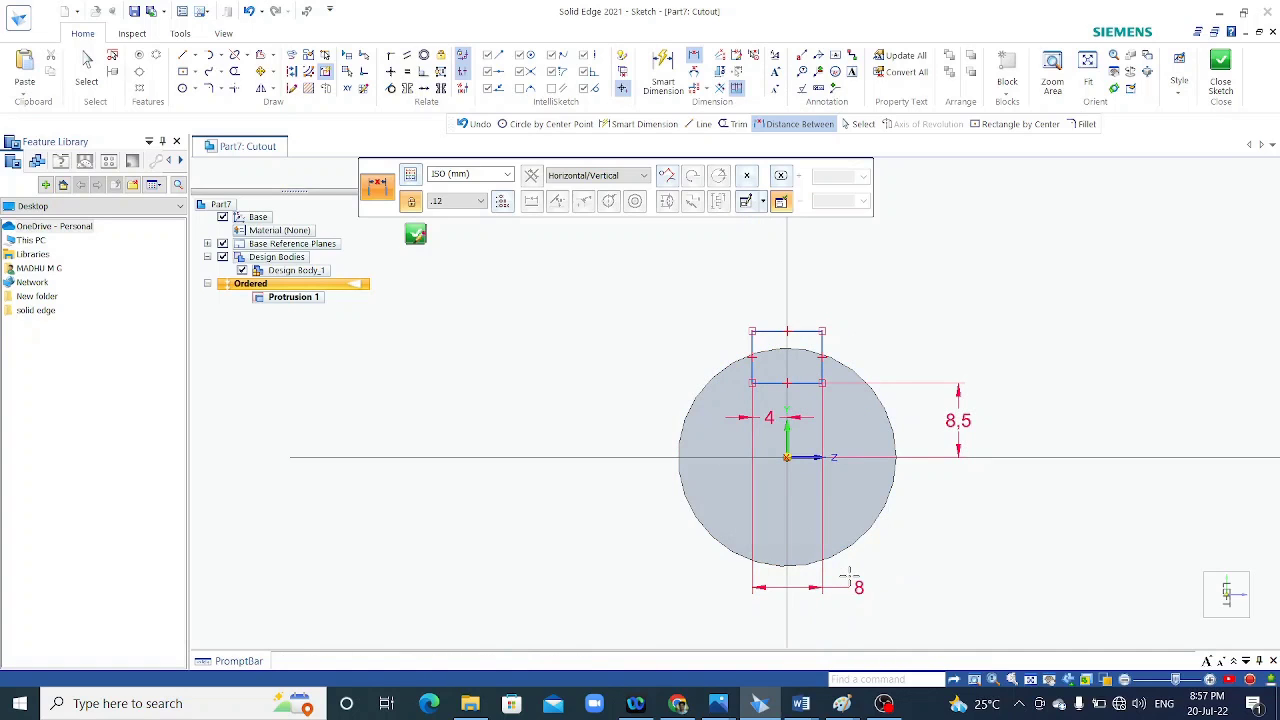
click(1220, 72)
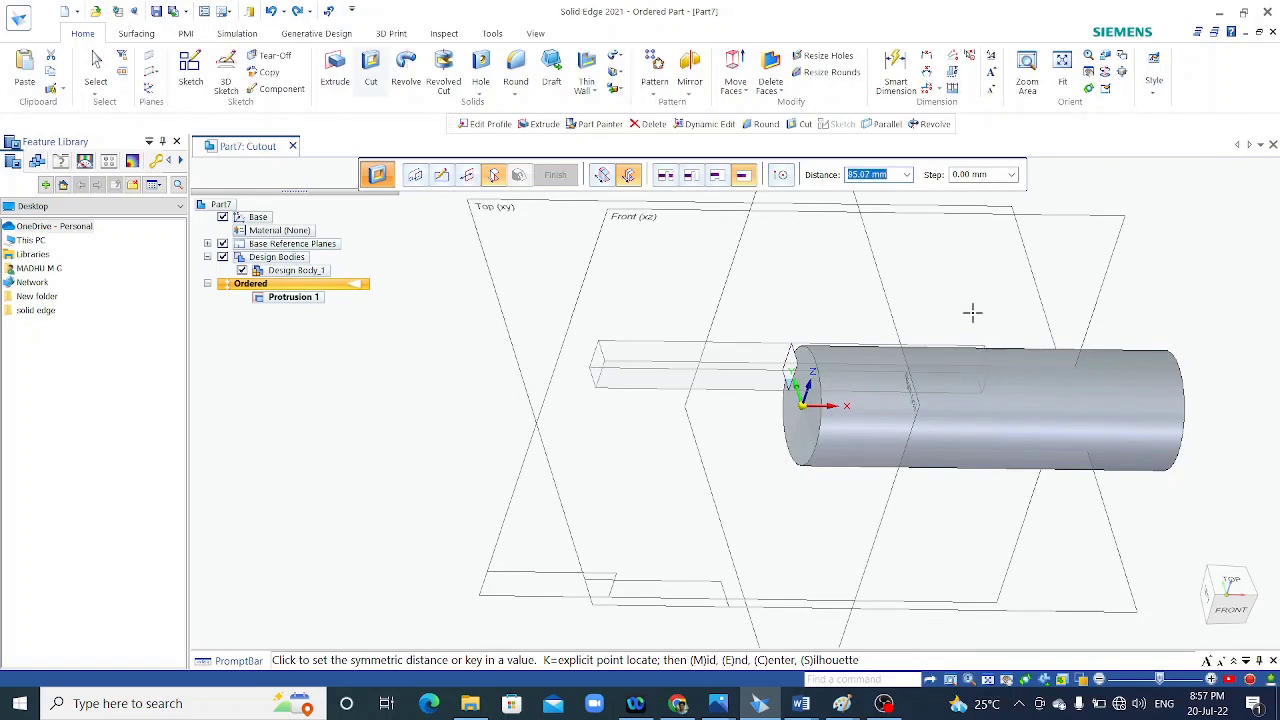
Cut the keyway profile non-symmetrically 60 mm along the shaft as Cutout 1.
middle_drag(973, 348, 714, 223)
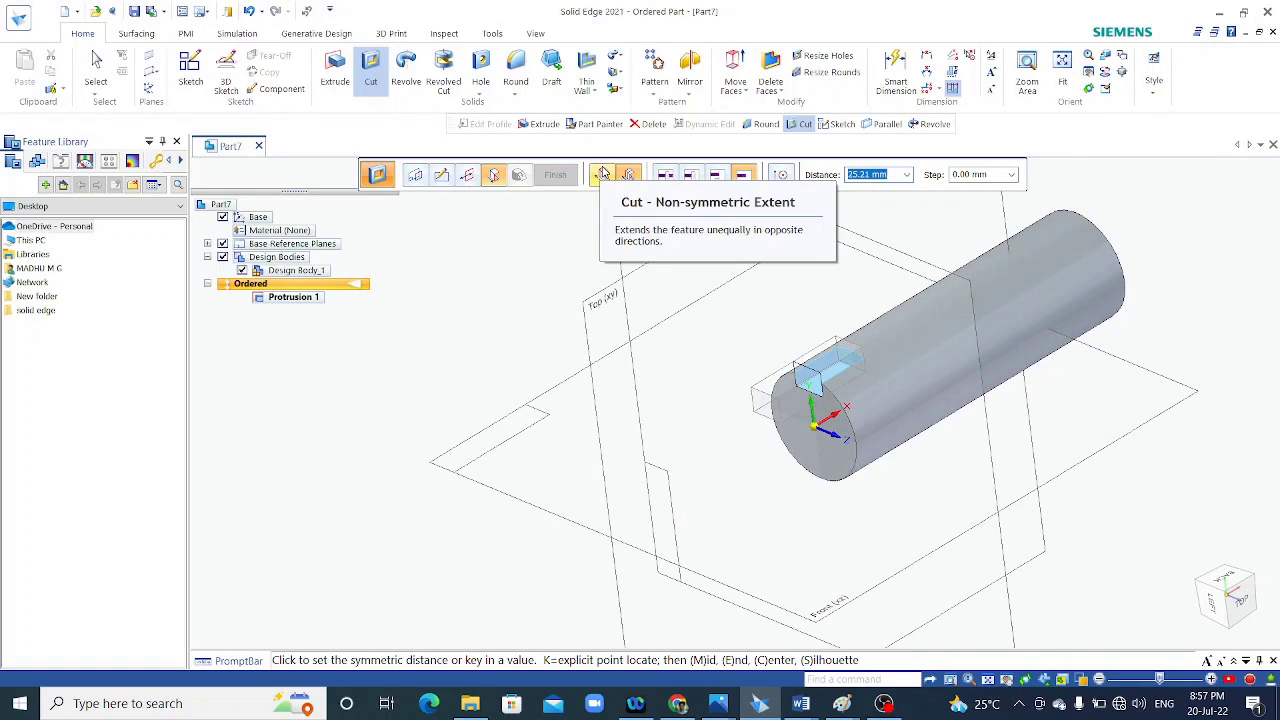
click(602, 174)
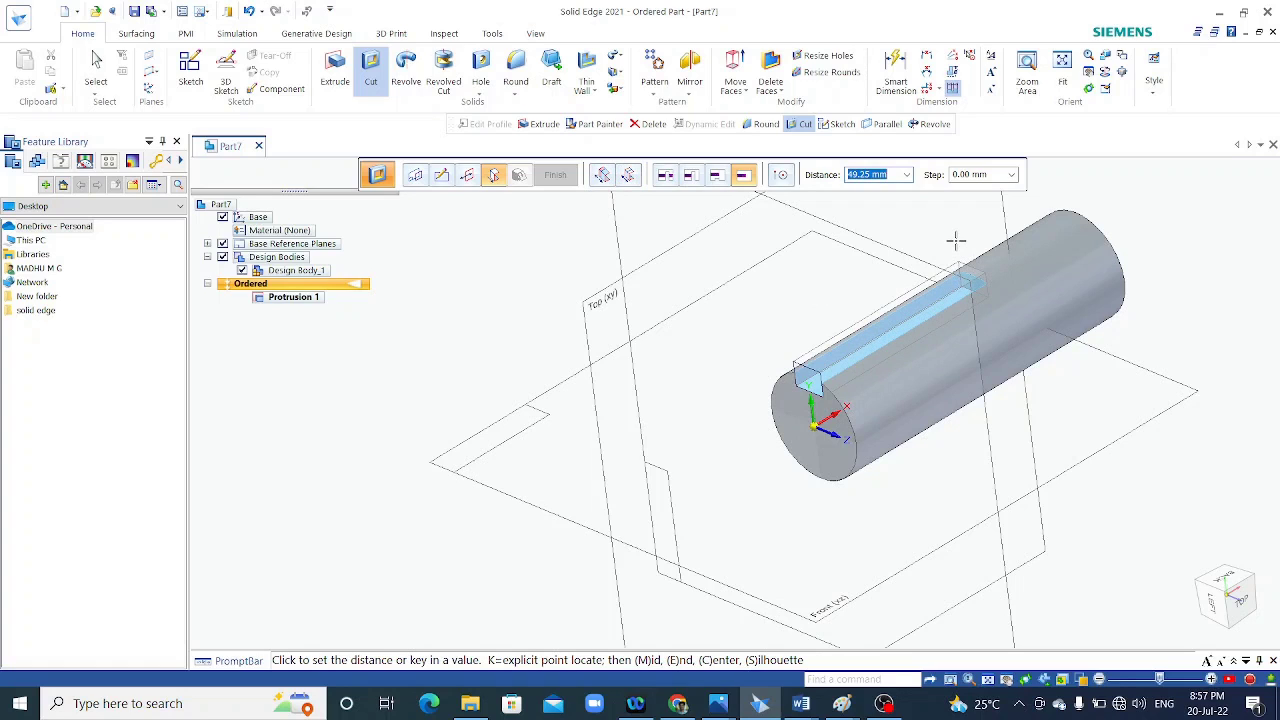
text(60)
key(Return)
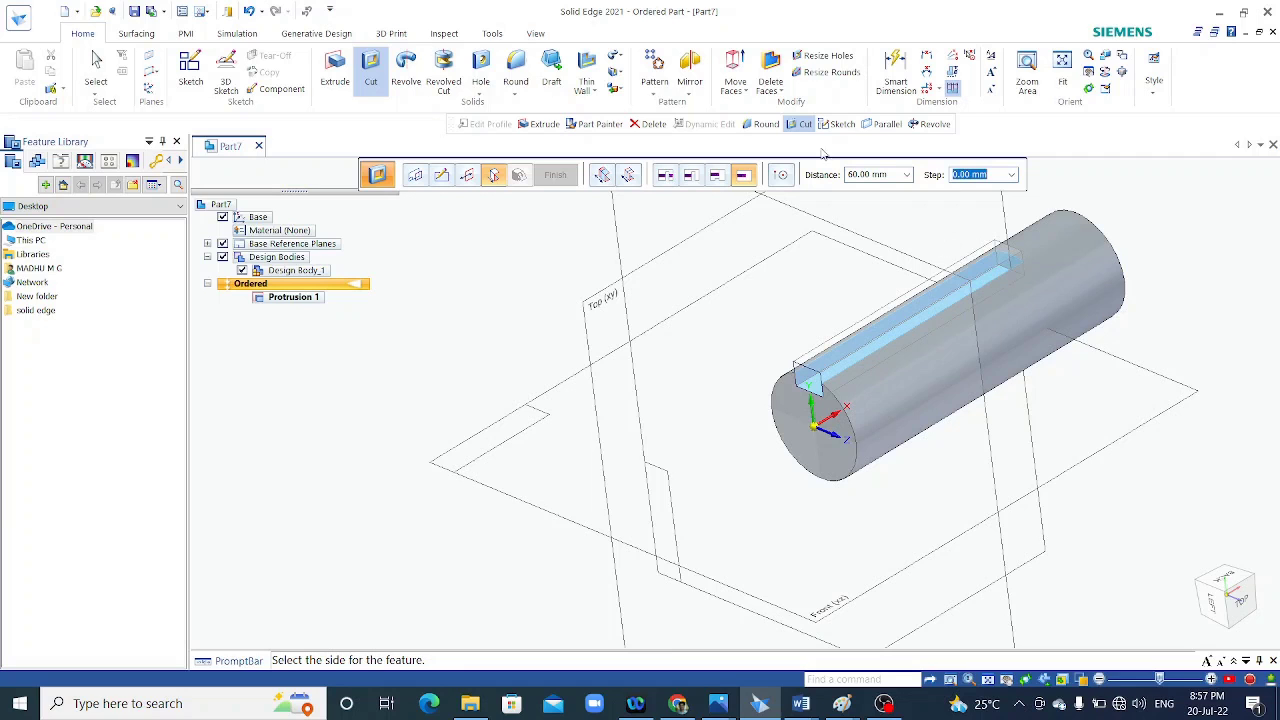
click(940, 233)
click(555, 175)
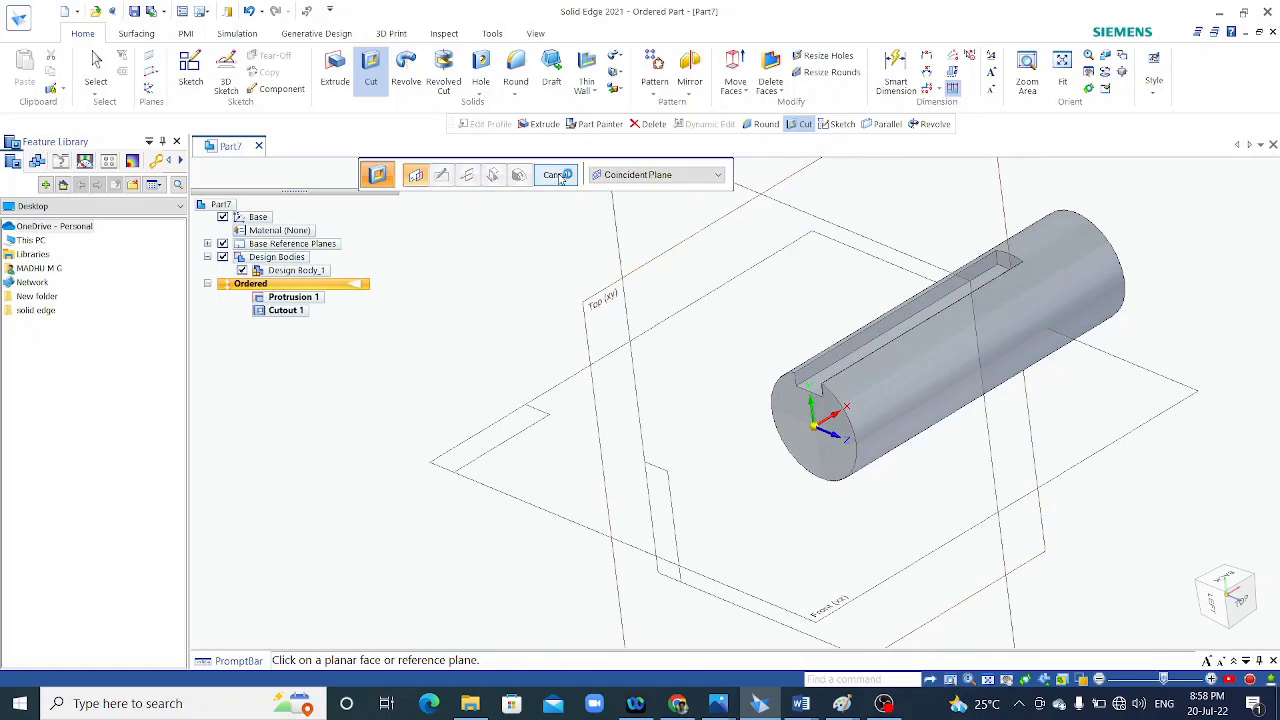
click(560, 178)
mouse_move(728, 290)
middle_down()
mouse_move(724, 259)
mouse_move(691, 251)
mouse_move(697, 343)
mouse_move(769, 277)
mouse_move(718, 302)
mouse_move(837, 320)
middle_up()
Round the slot's closed-end edge with a 3 mm radius.
scroll(837, 320, up, 2)
scroll(1093, 382, up, 1)
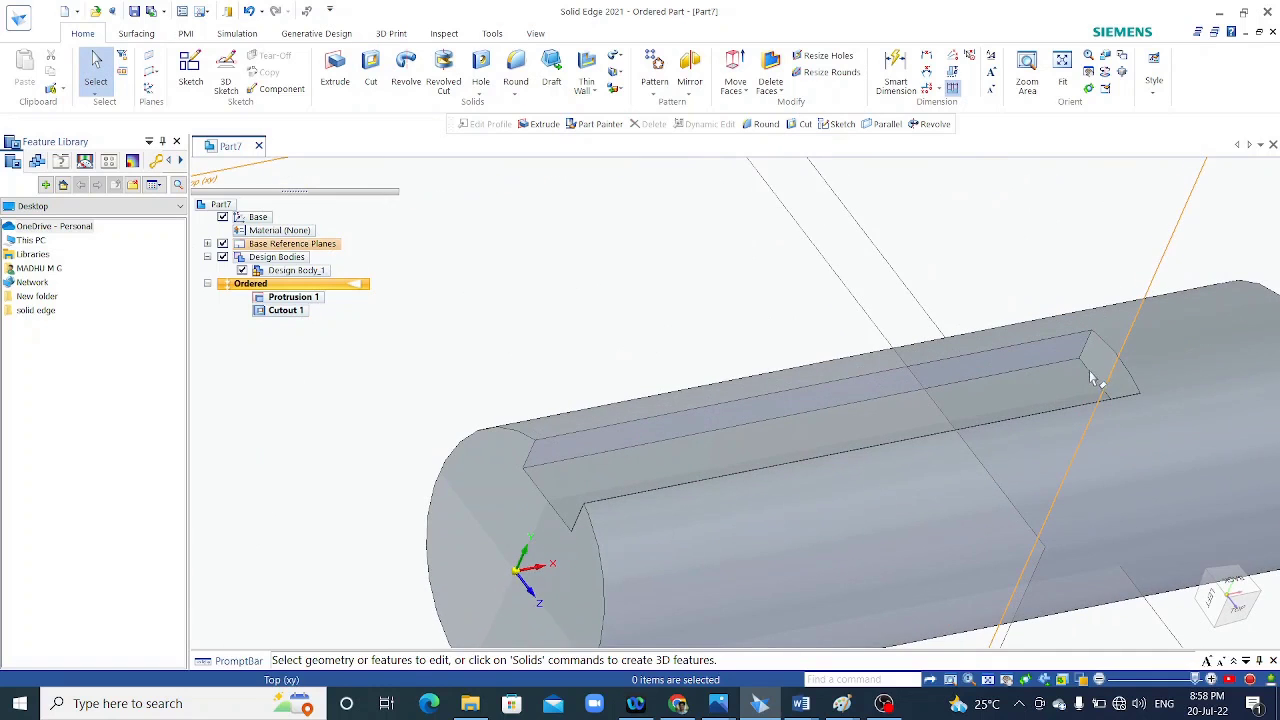
click(515, 91)
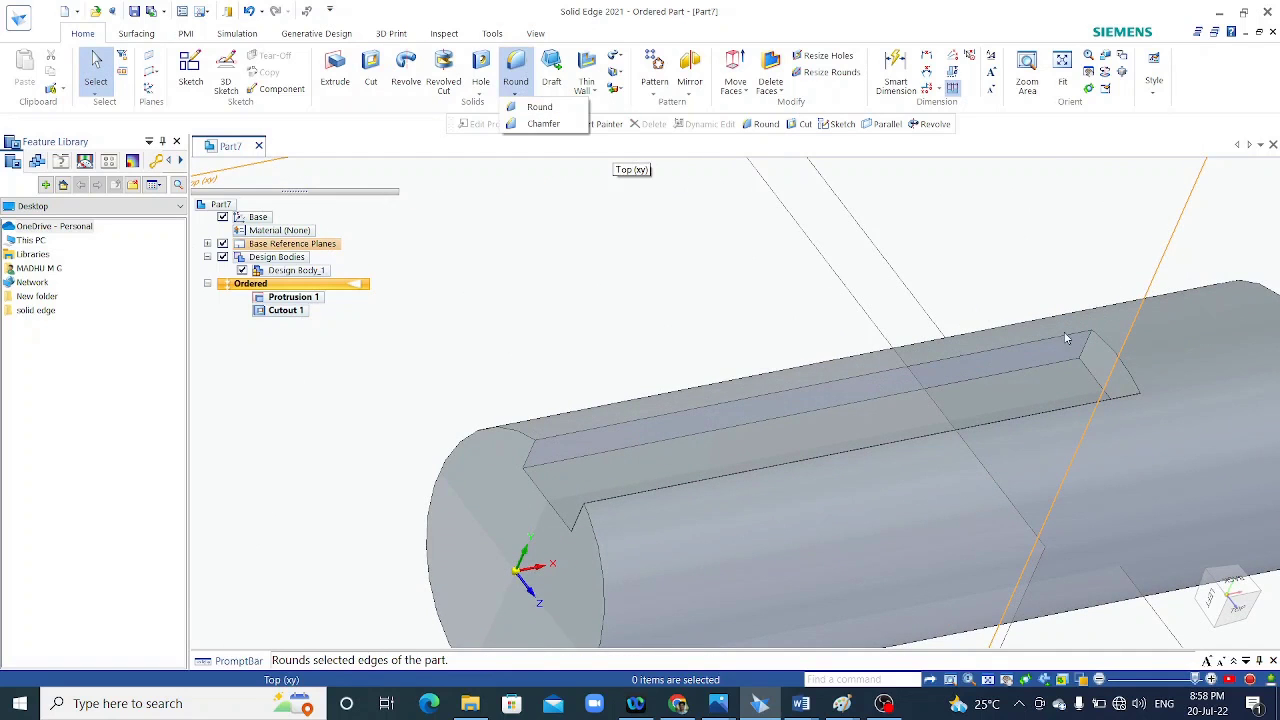
click(535, 107)
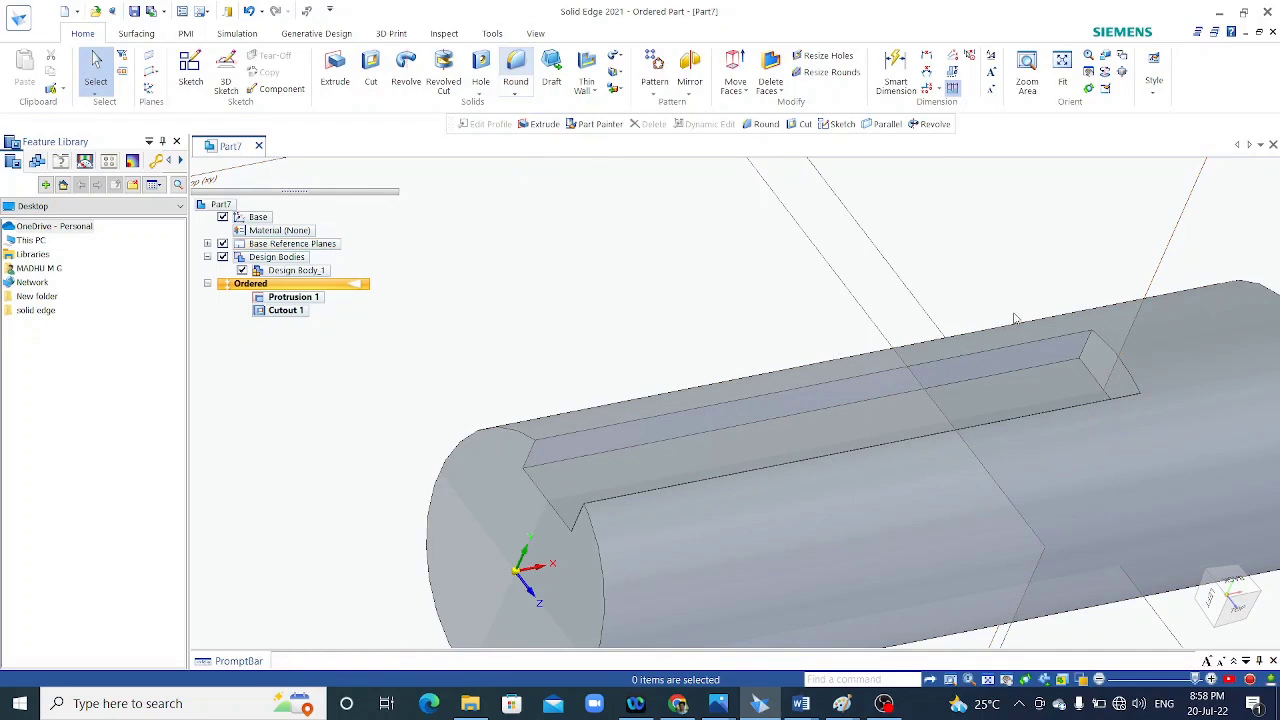
click(1087, 368)
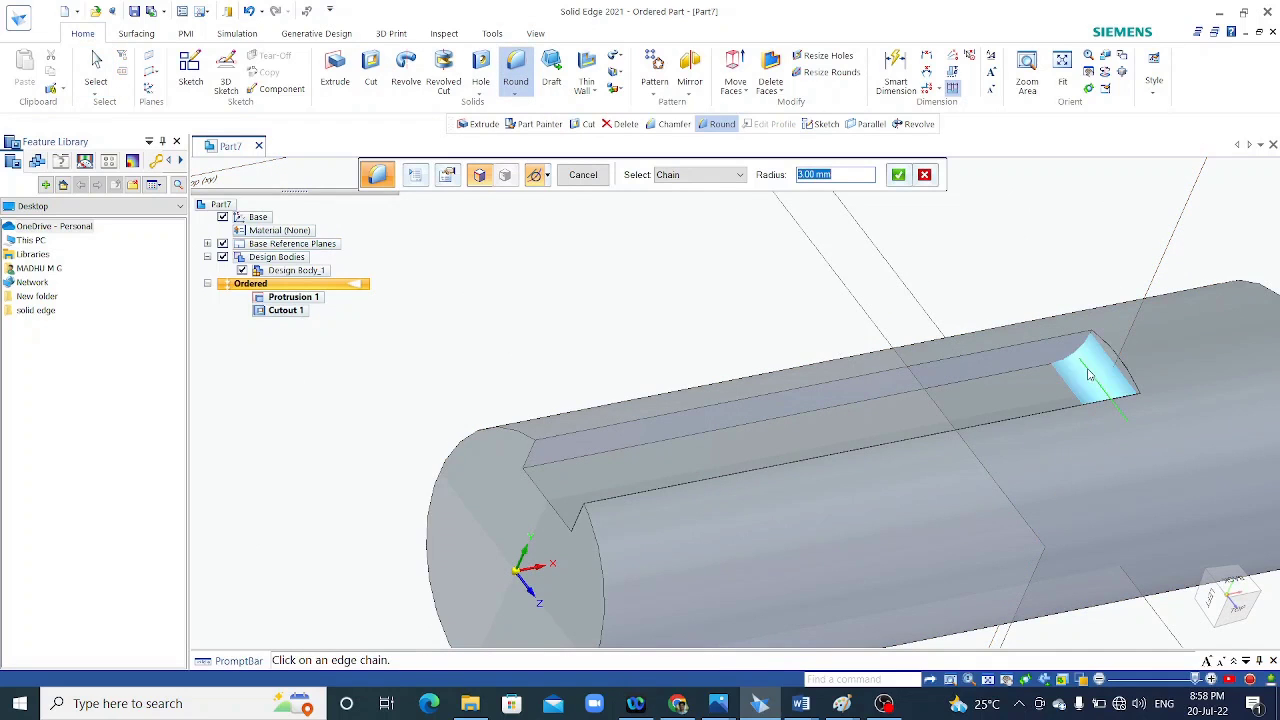
click(897, 177)
click(583, 174)
click(583, 174)
scroll(620, 293, down, 3)
middle_drag(620, 293, 594, 263)
Paint the shaft body with the Blue style using Part Painter.
click(538, 38)
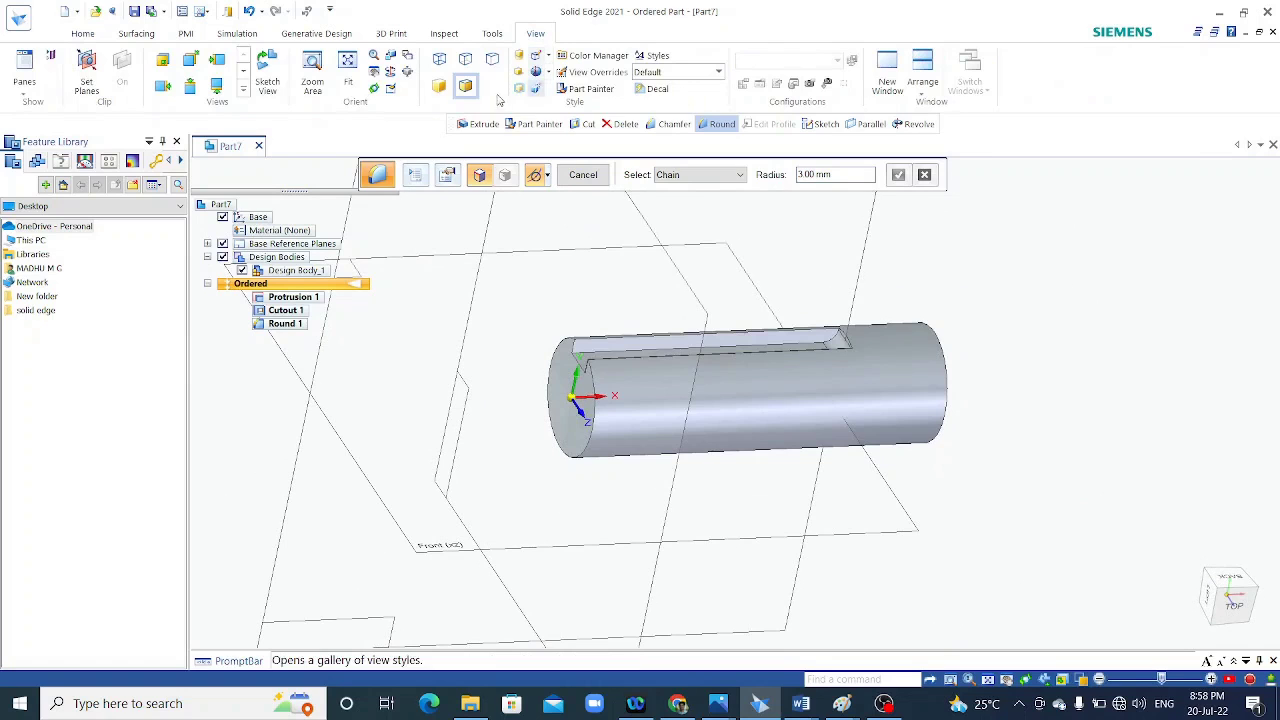
click(585, 88)
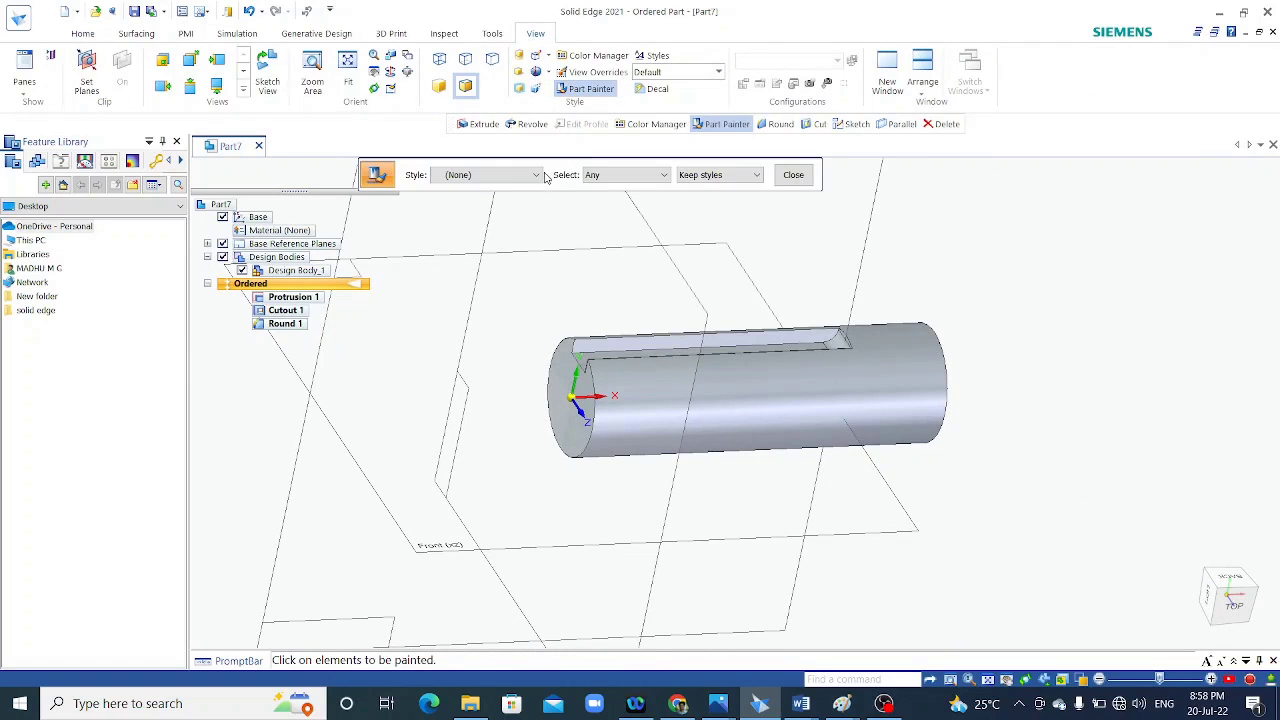
click(536, 176)
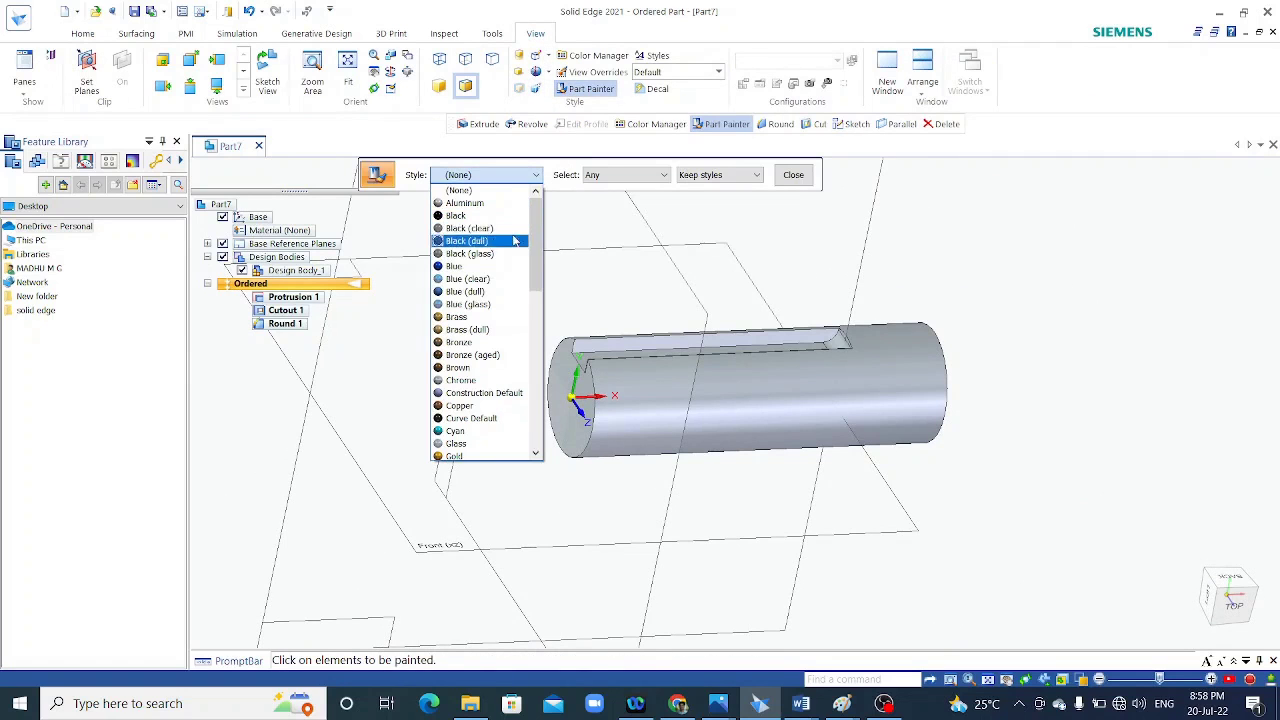
click(464, 272)
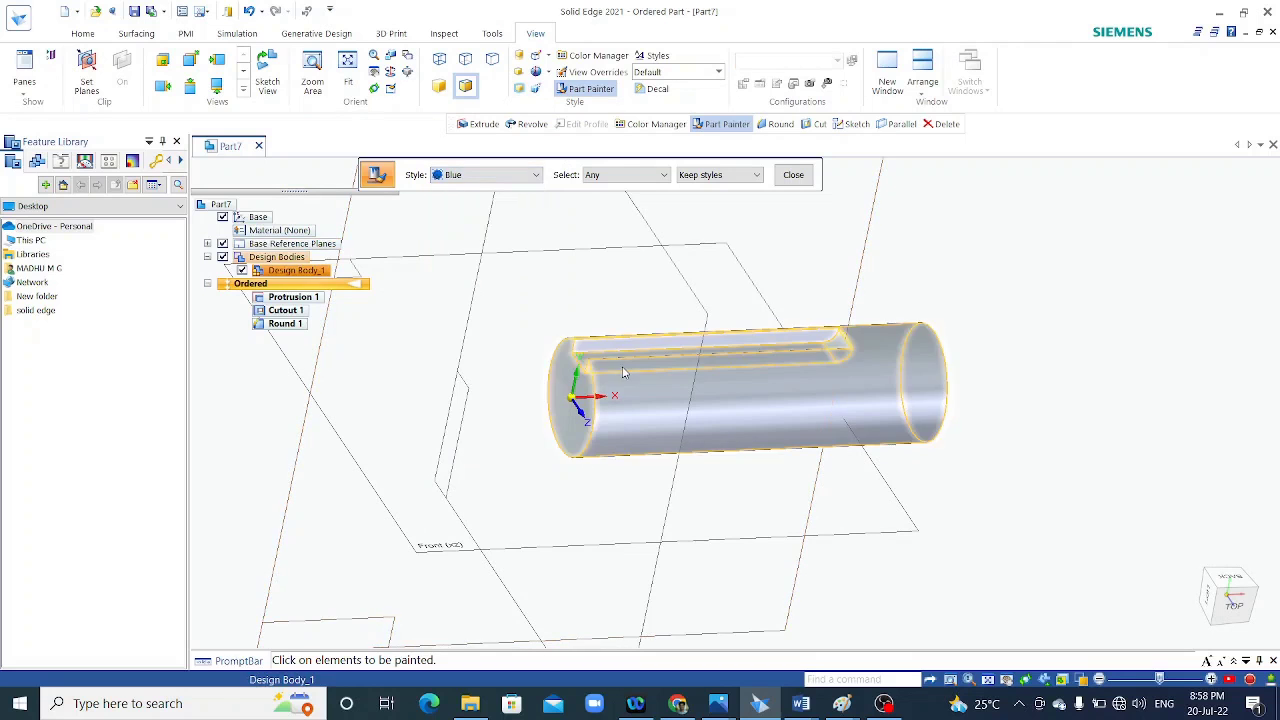
click(585, 362)
middle_drag(815, 224, 771, 245)
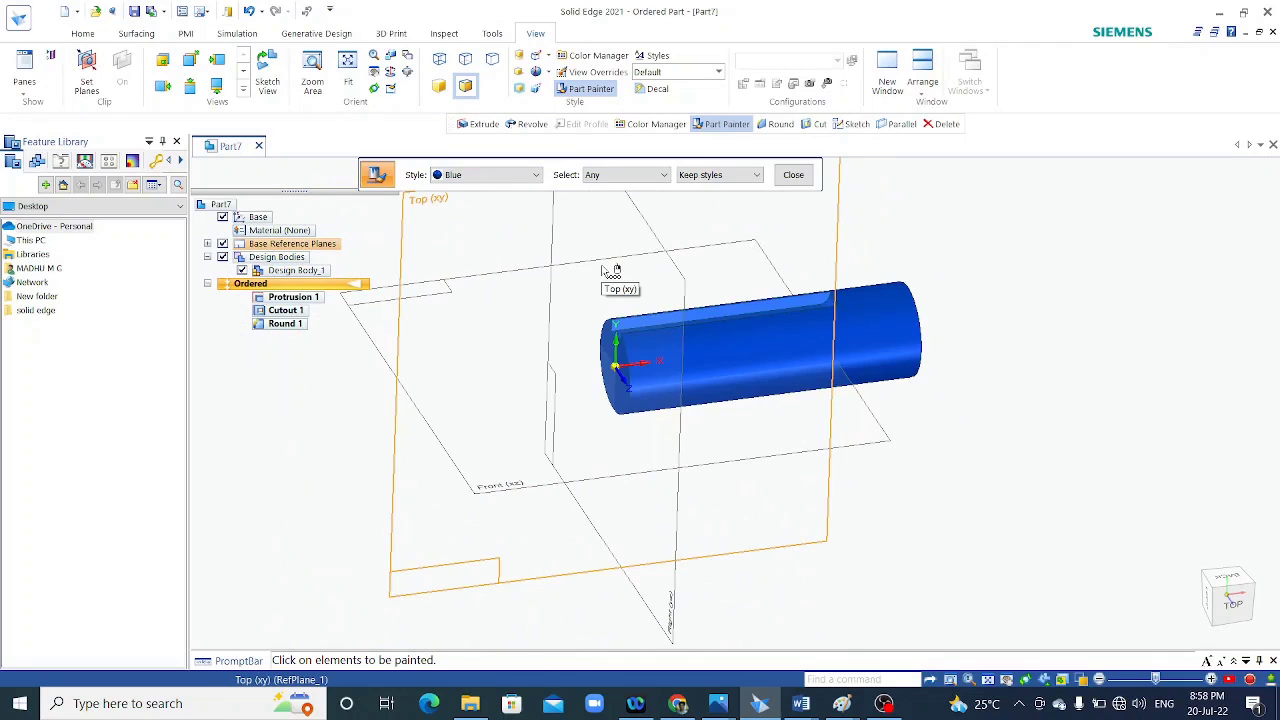
key(Escape)
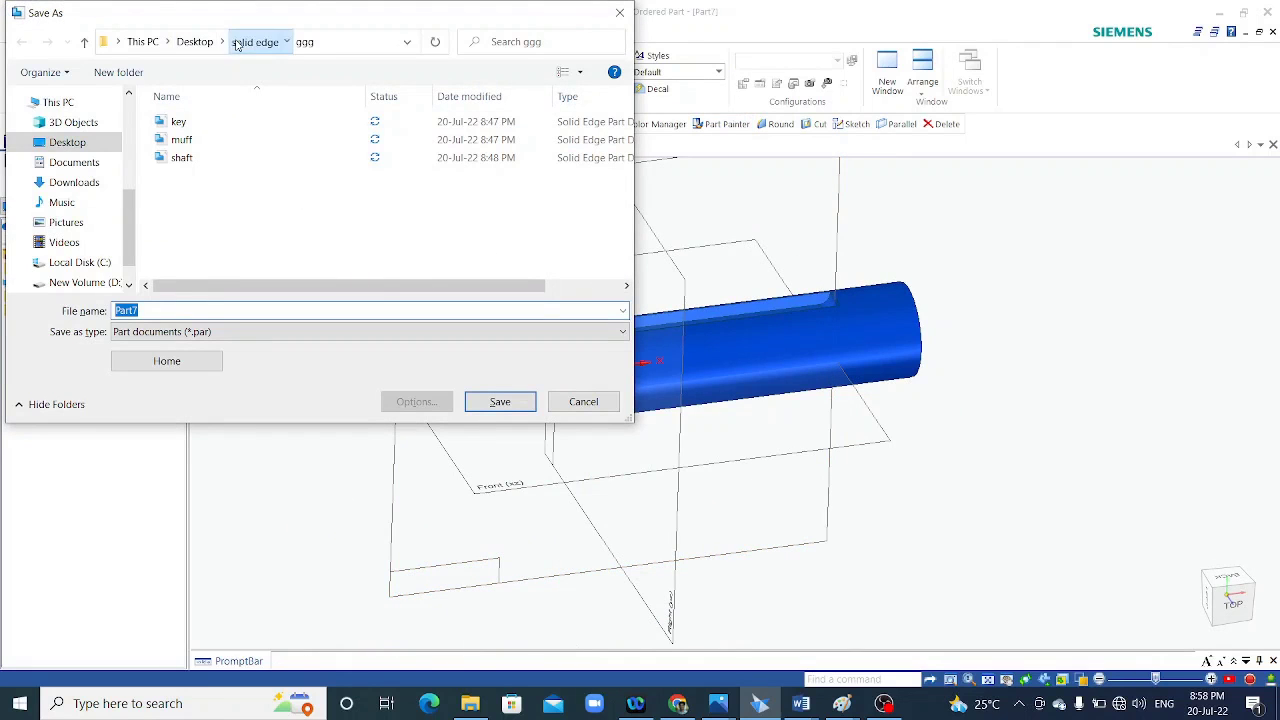
Create a 'muff coupling' folder under solid edge and save the part there as 'shaft'.
click(236, 42)
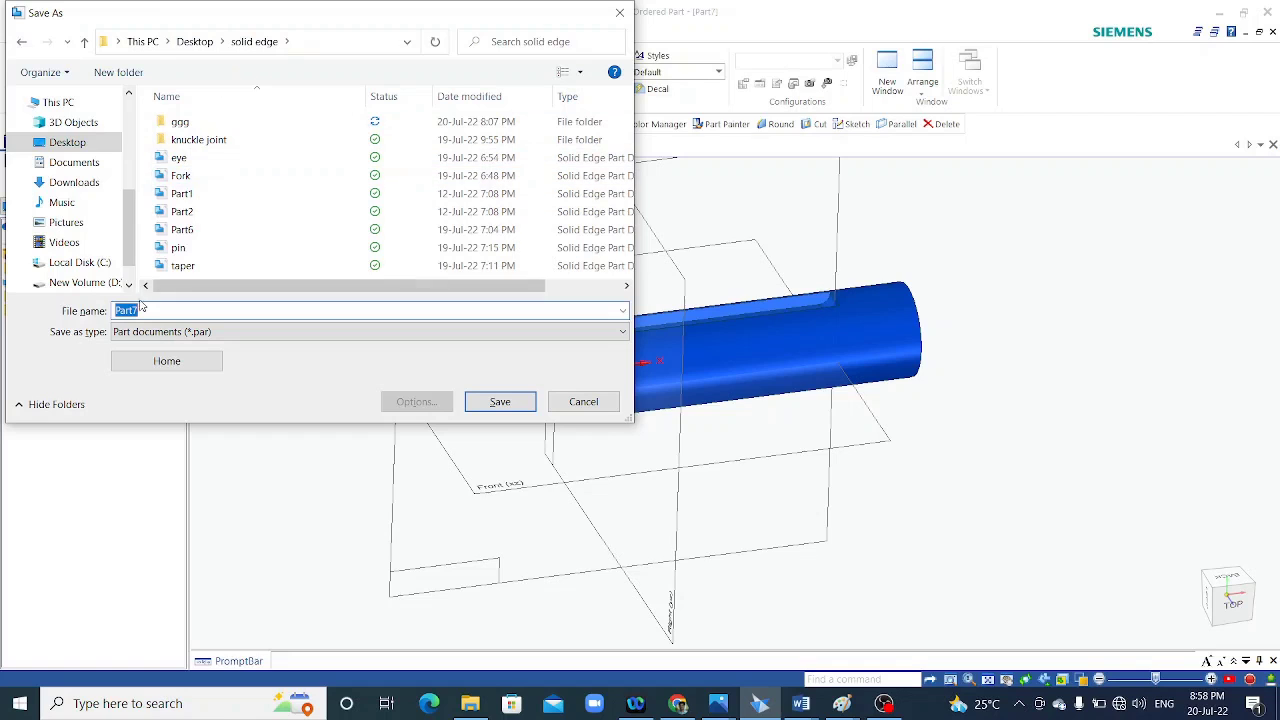
click(135, 72)
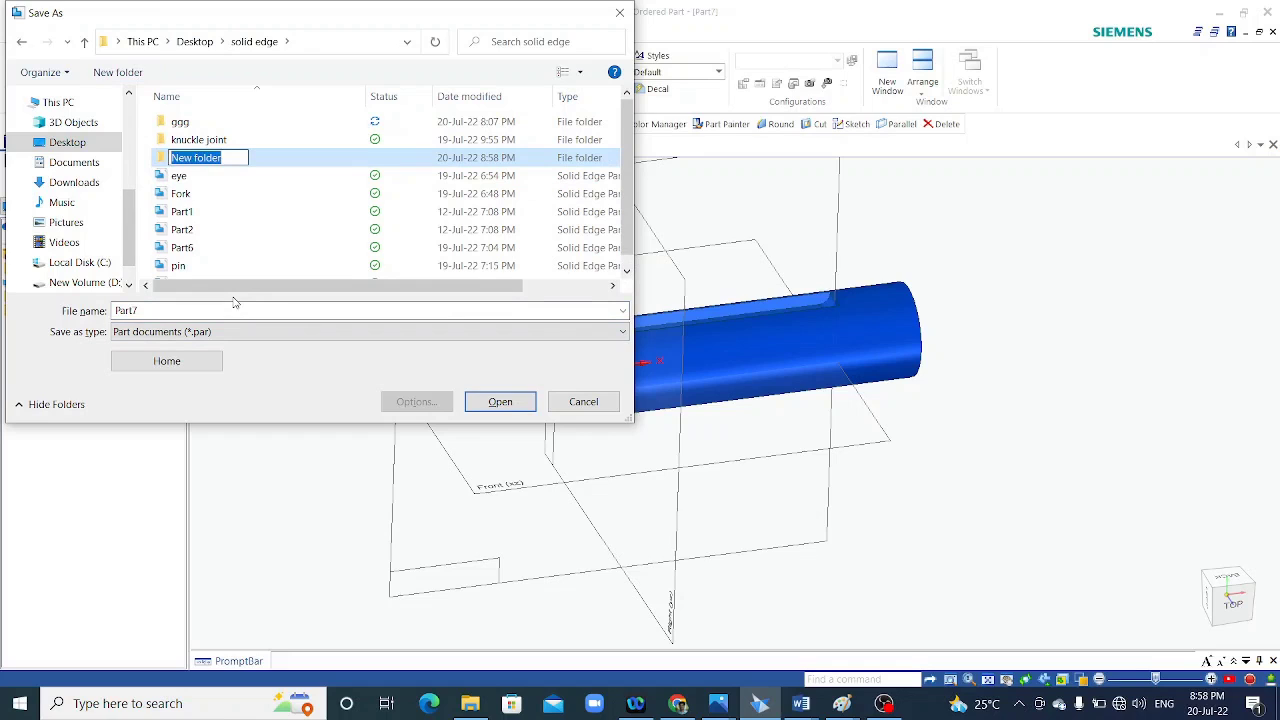
text(muff coupling)
key(Return)
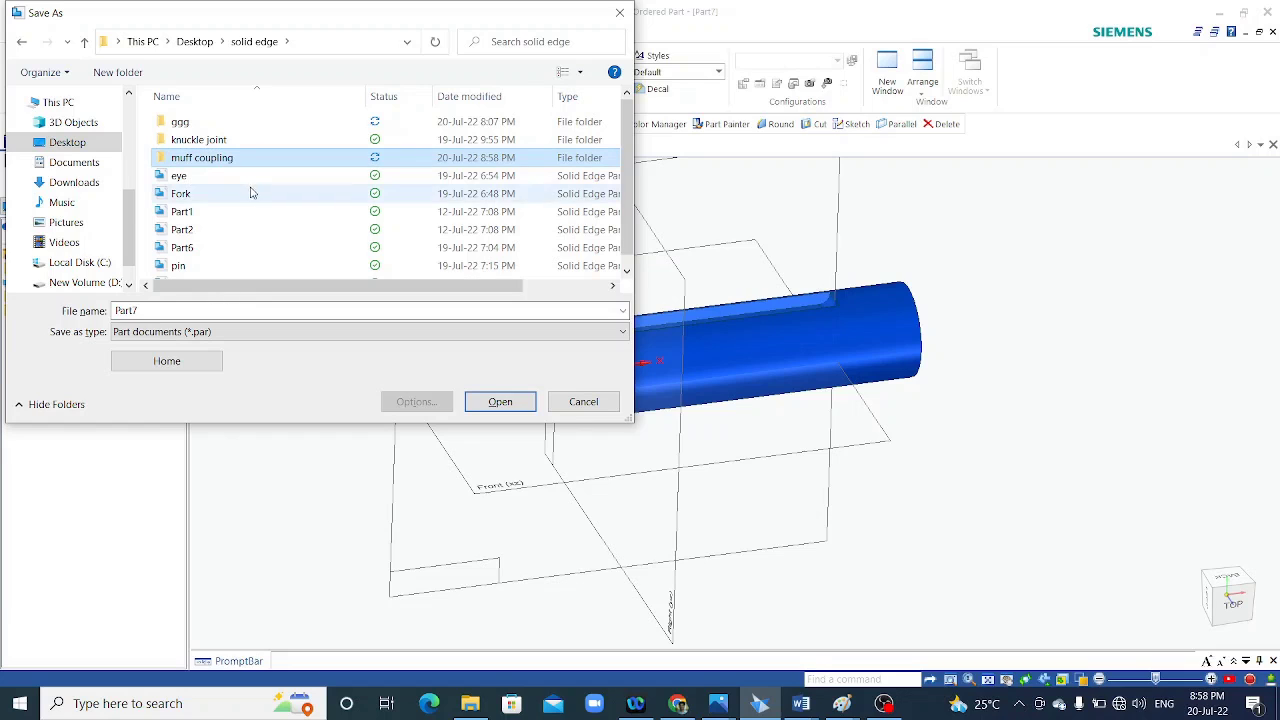
double_click(229, 161)
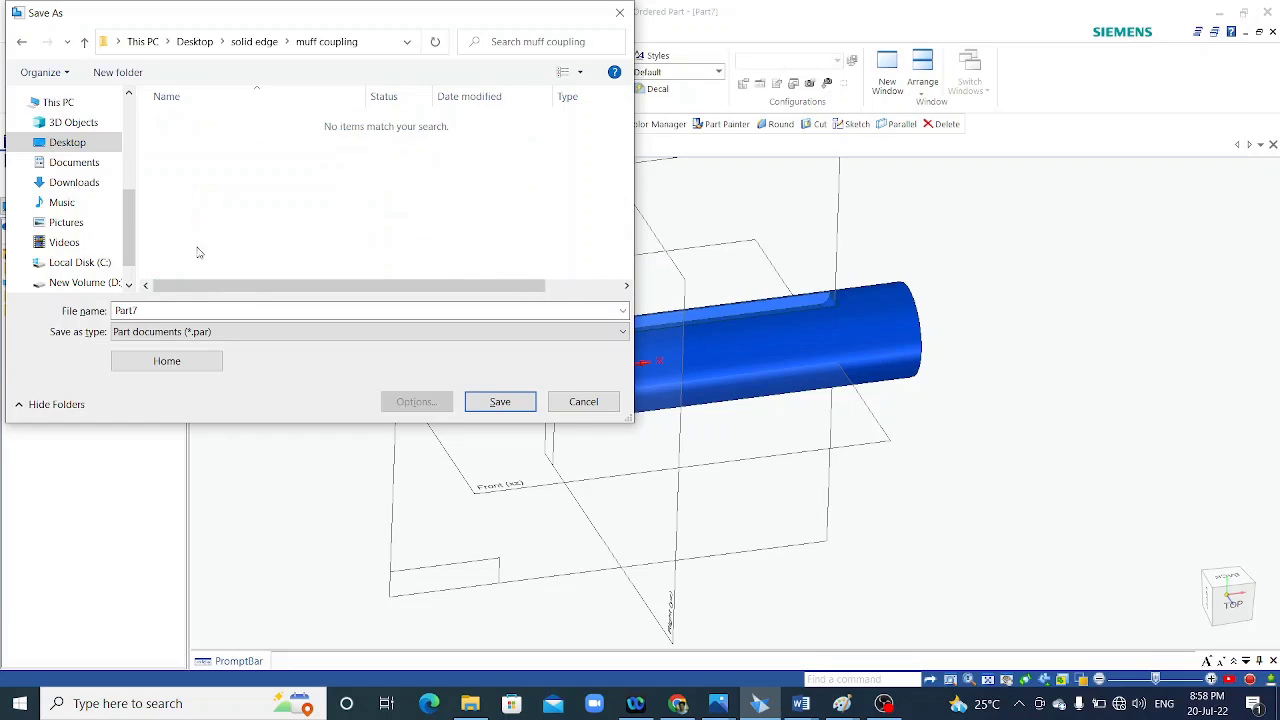
double_click(150, 313)
text(shaft)
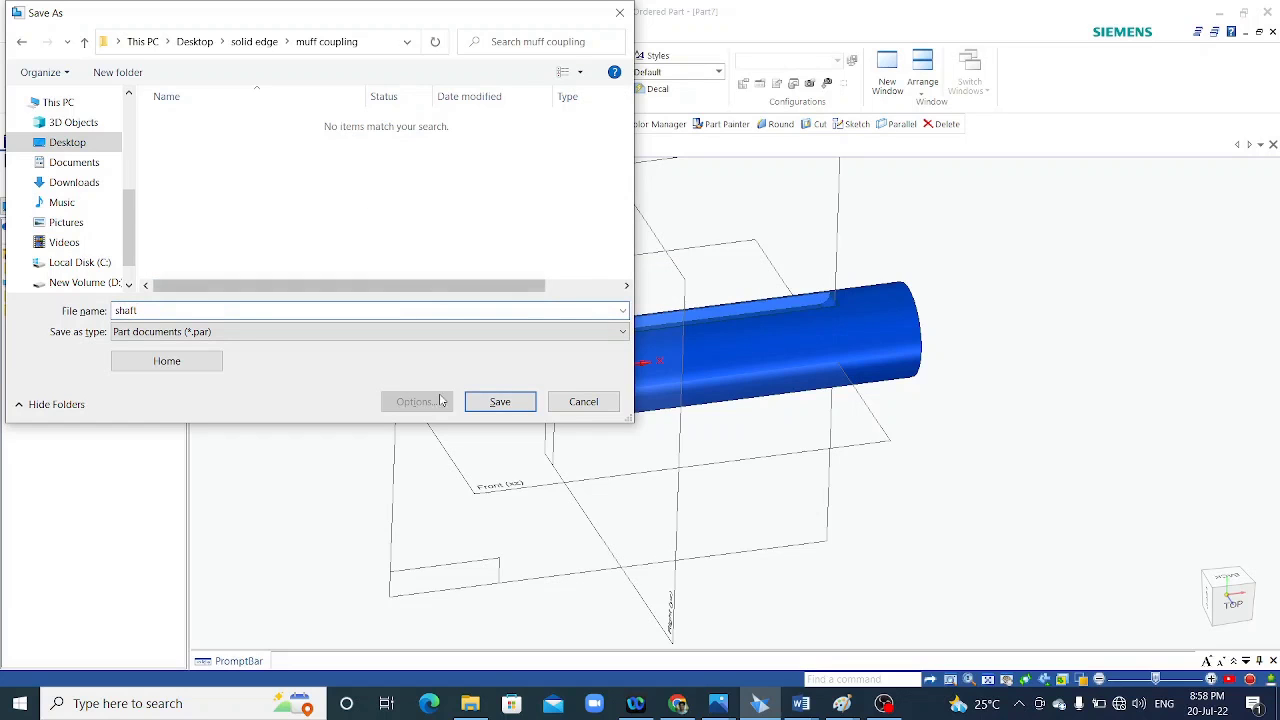
click(490, 401)
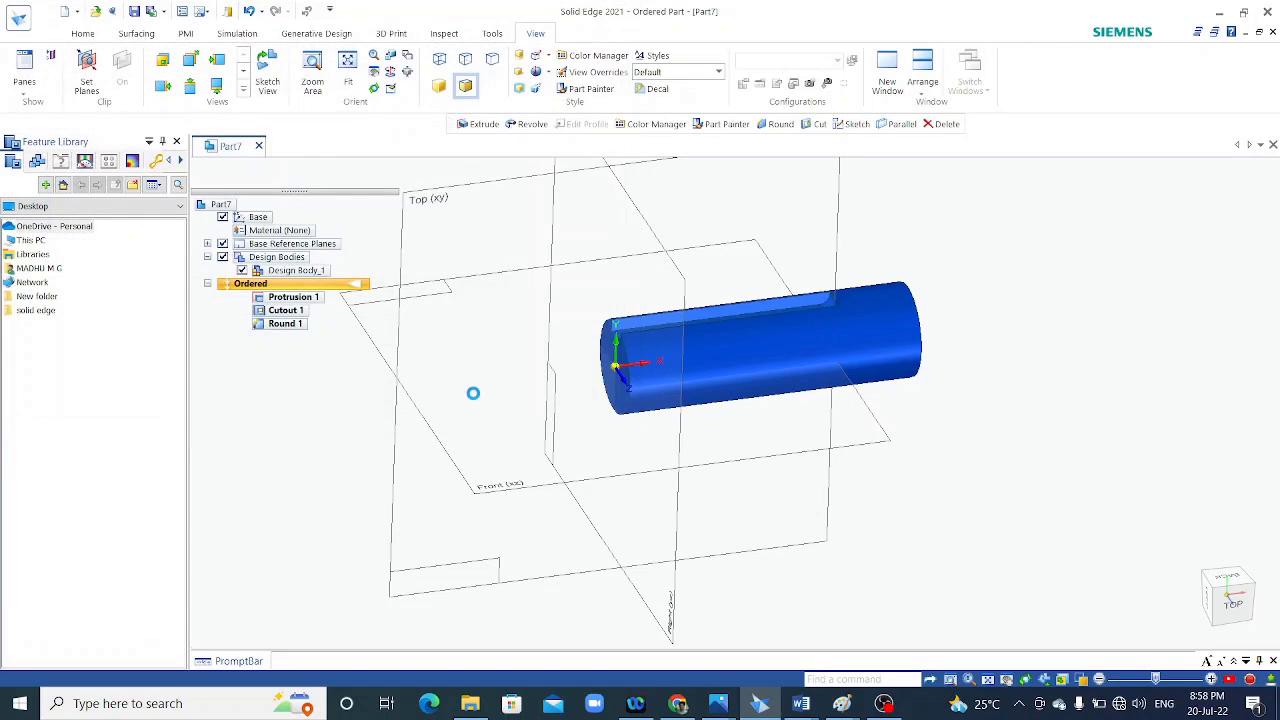
Chamfer the shaft's circular end edge with a 2 mm setback at 45°.
scroll(677, 435, up, 2)
scroll(677, 435, up, 2)
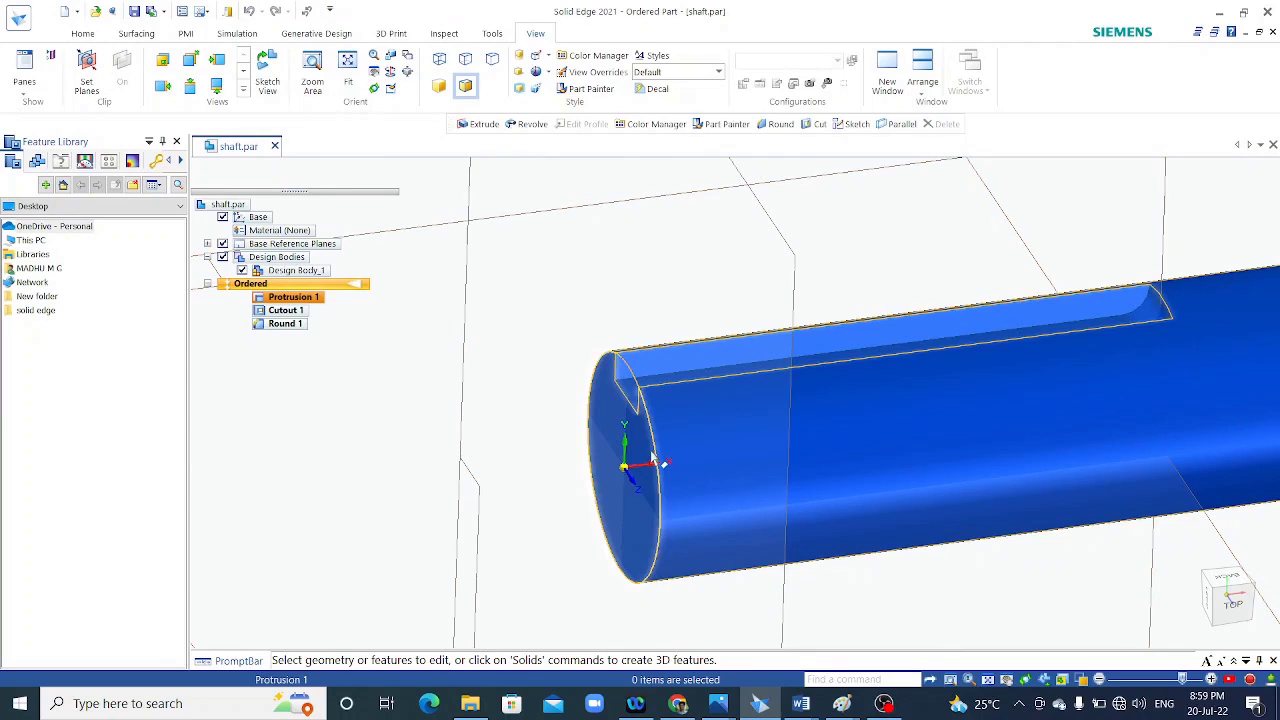
click(84, 34)
click(516, 95)
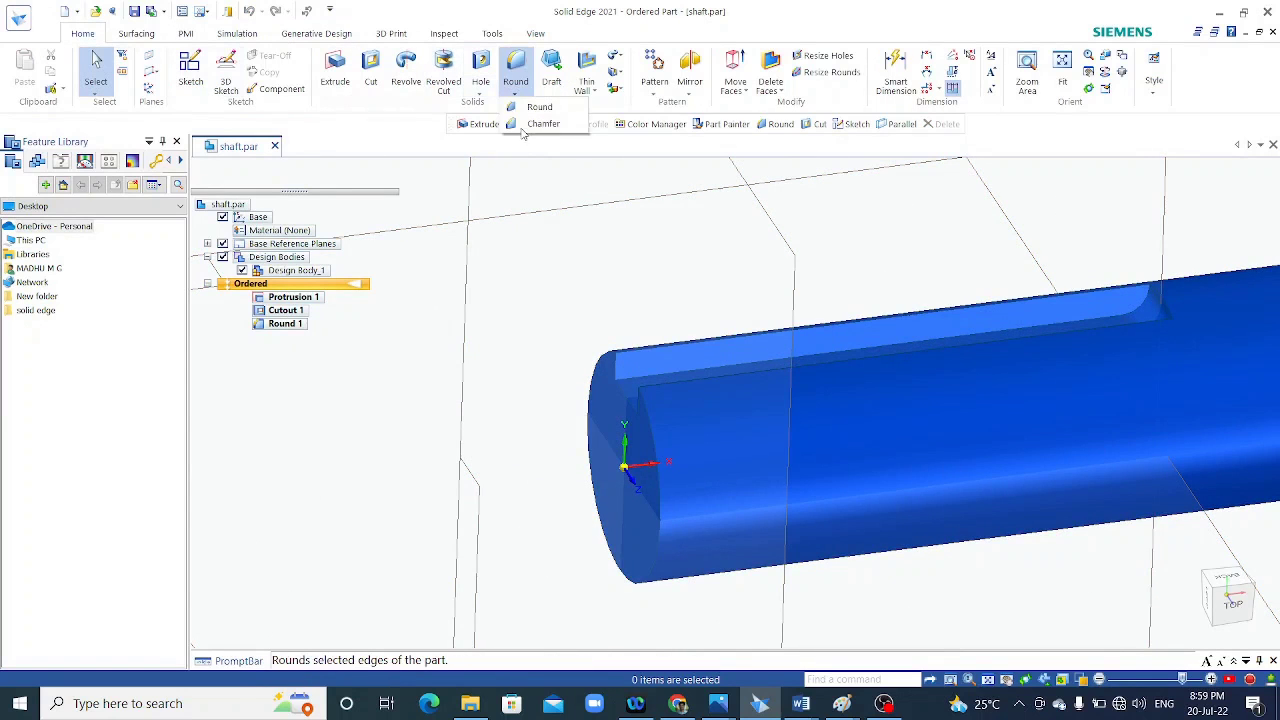
click(540, 123)
click(644, 430)
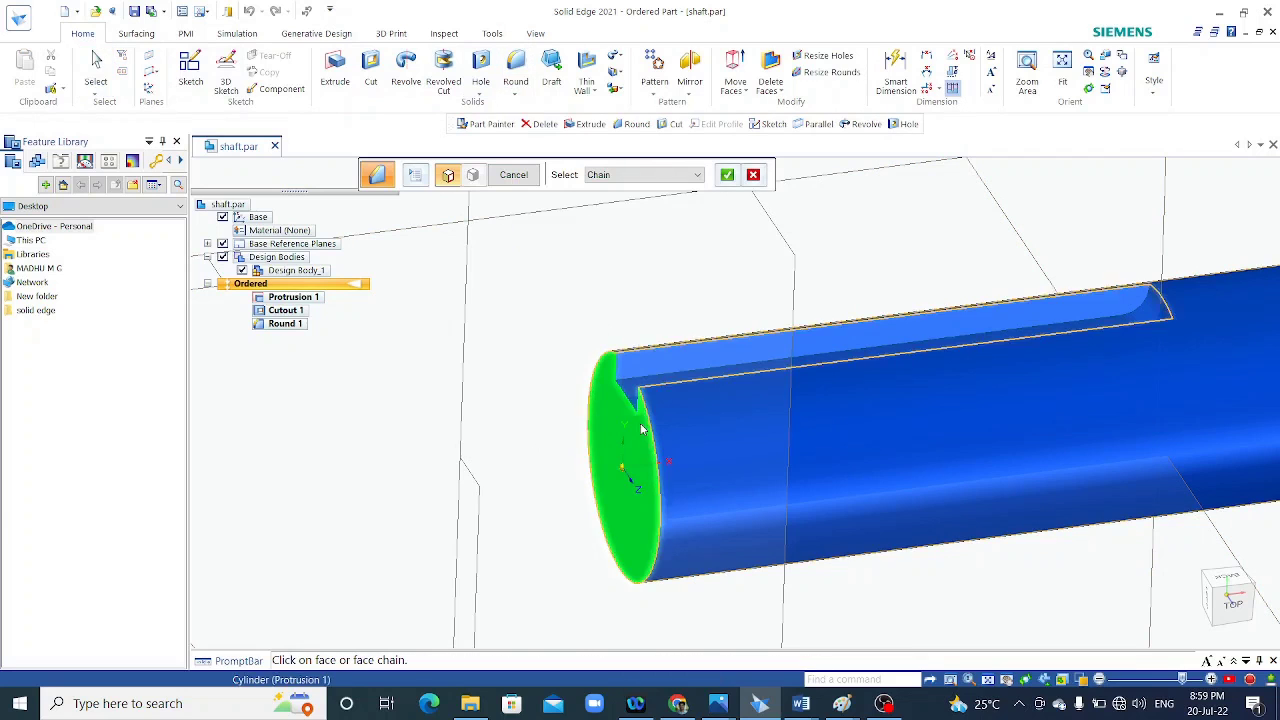
click(727, 176)
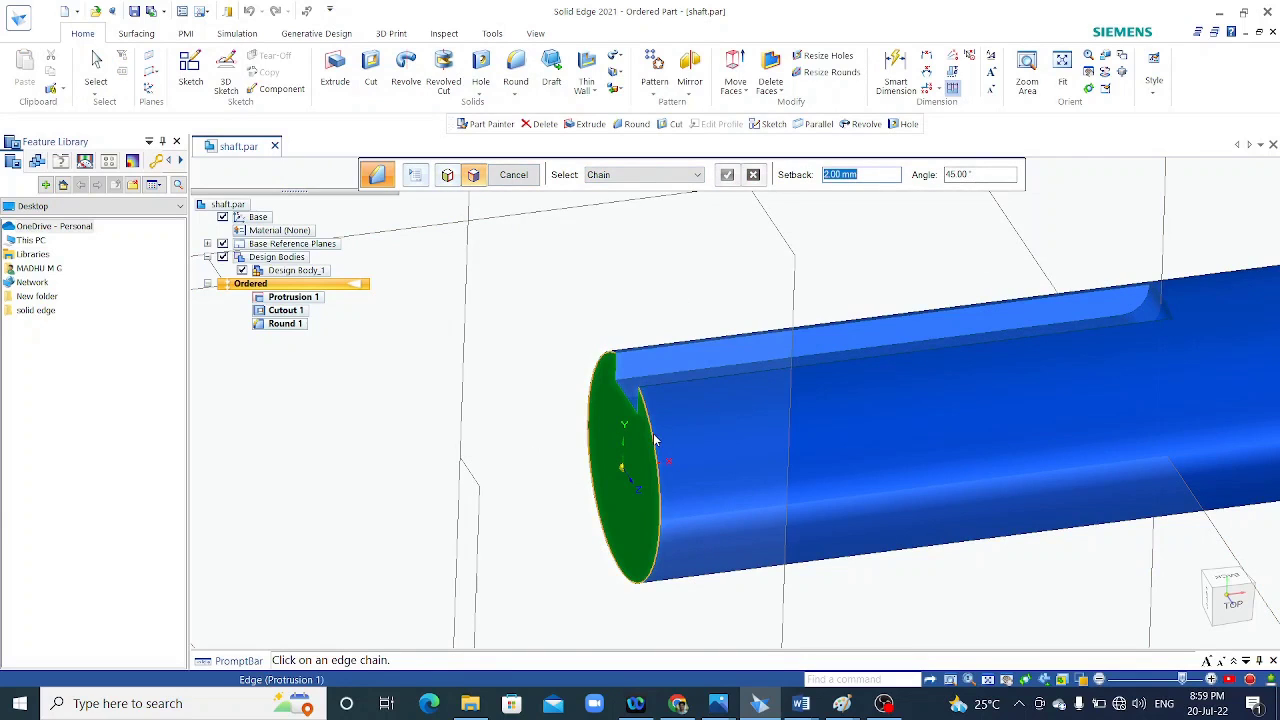
click(655, 435)
click(727, 174)
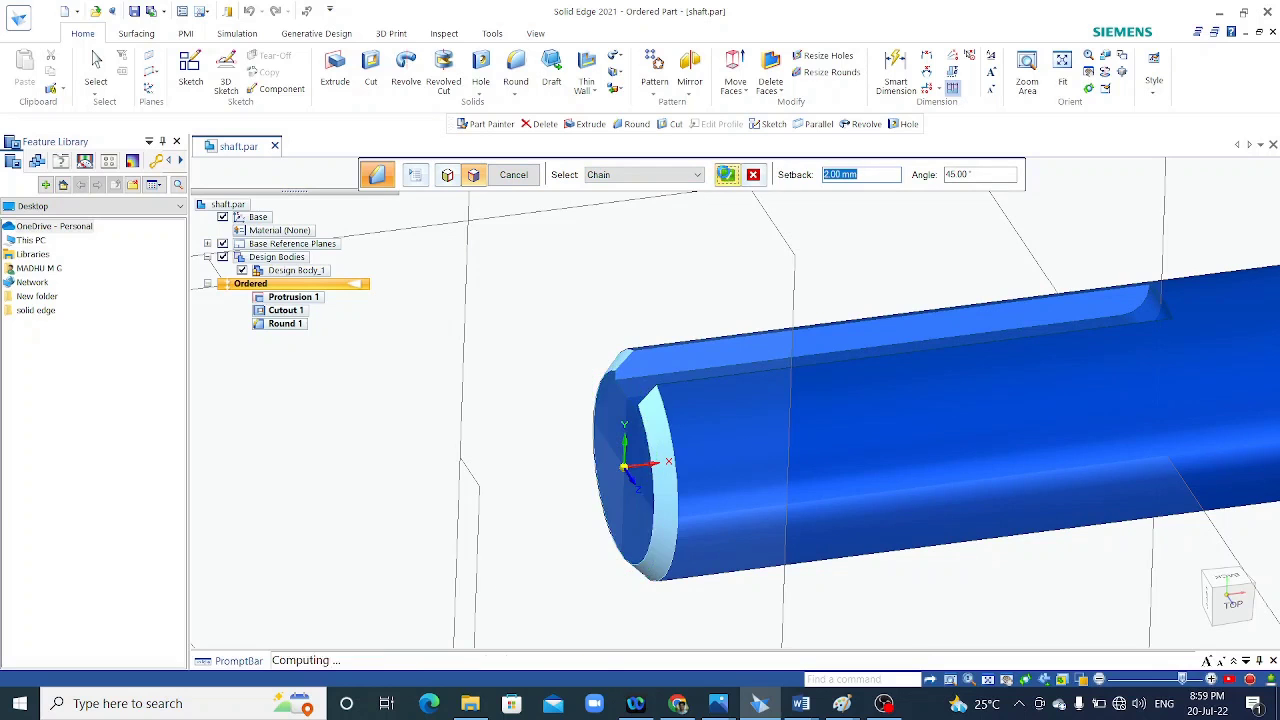
click(513, 174)
scroll(650, 295, down, 4)
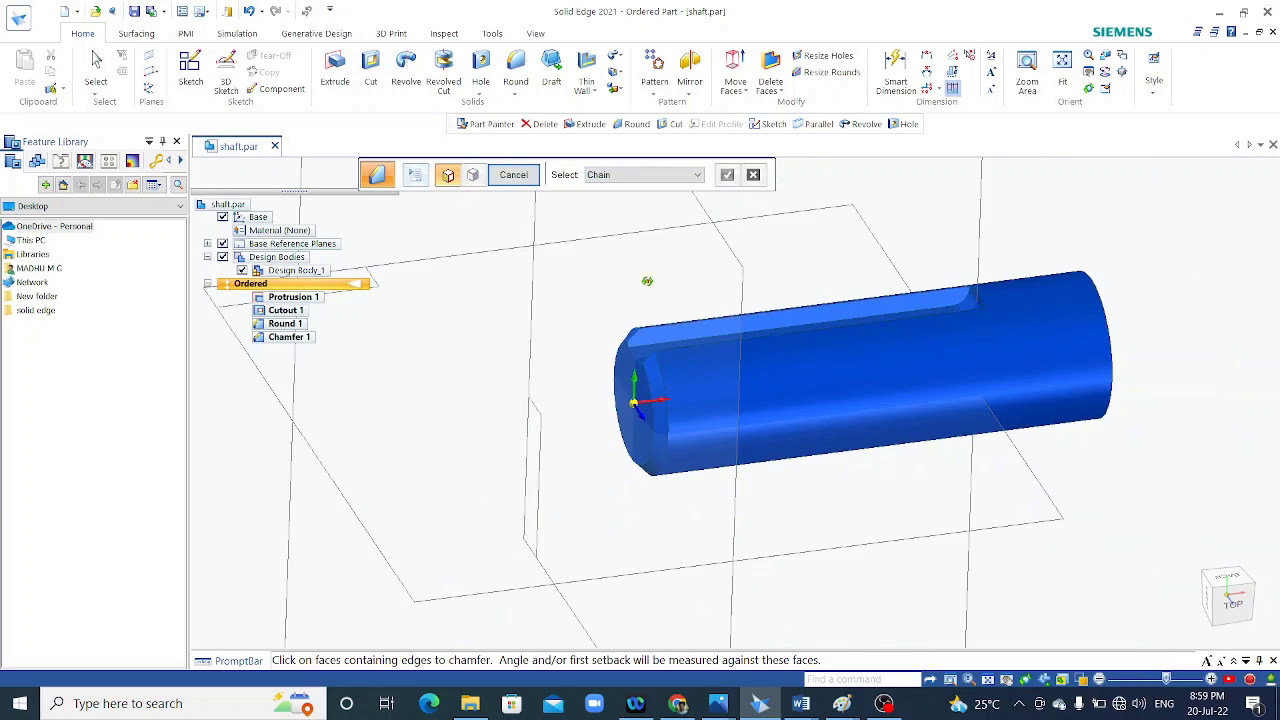
scroll(645, 298, down, 2)
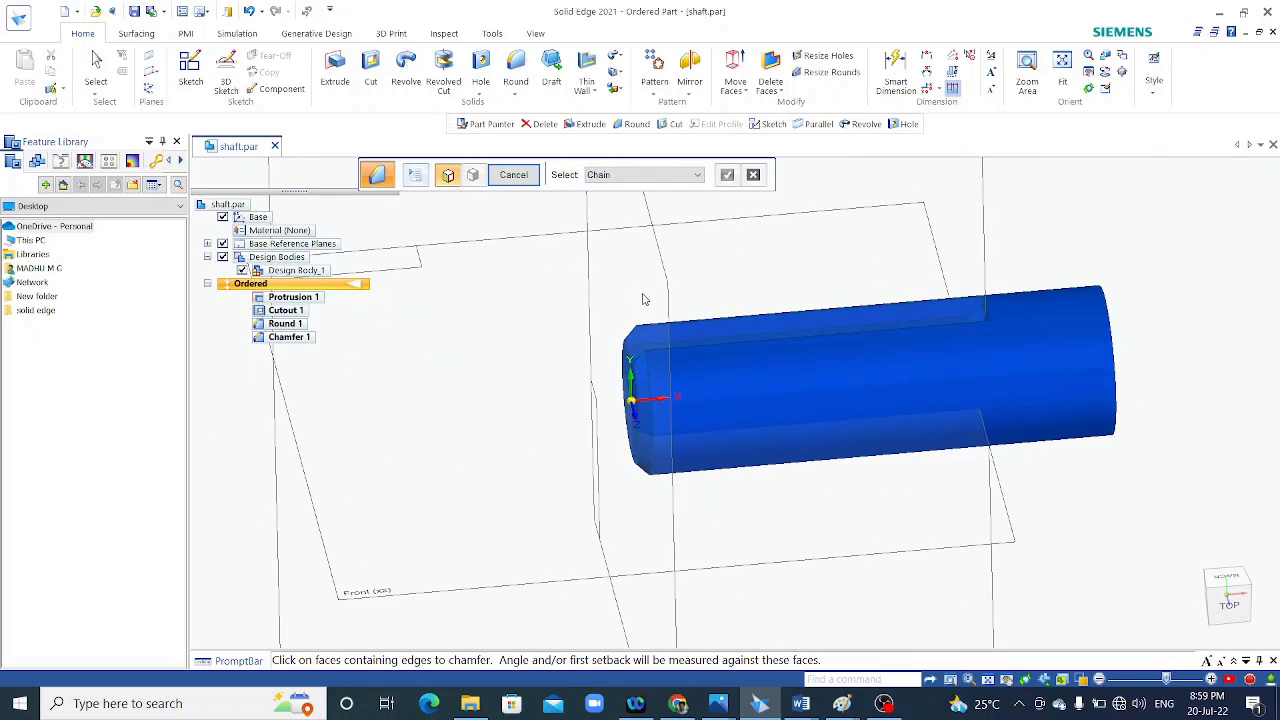
key(Escape)
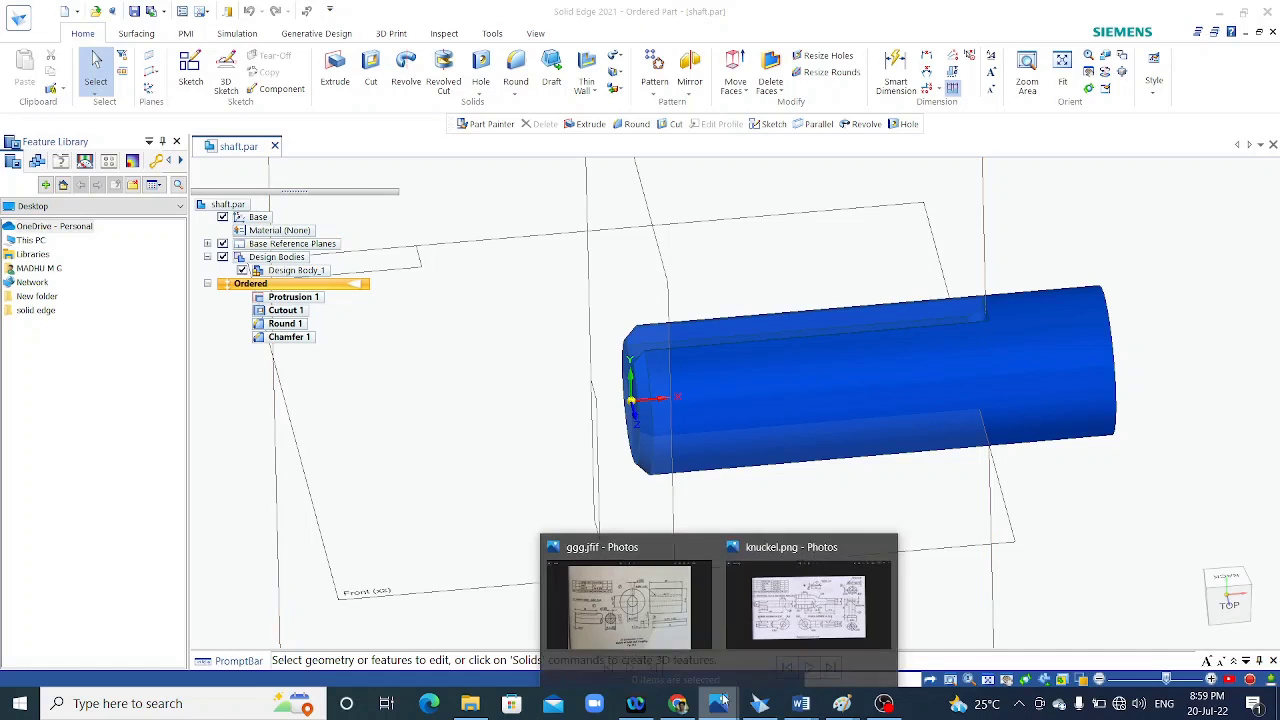
mouse_move(629, 604)
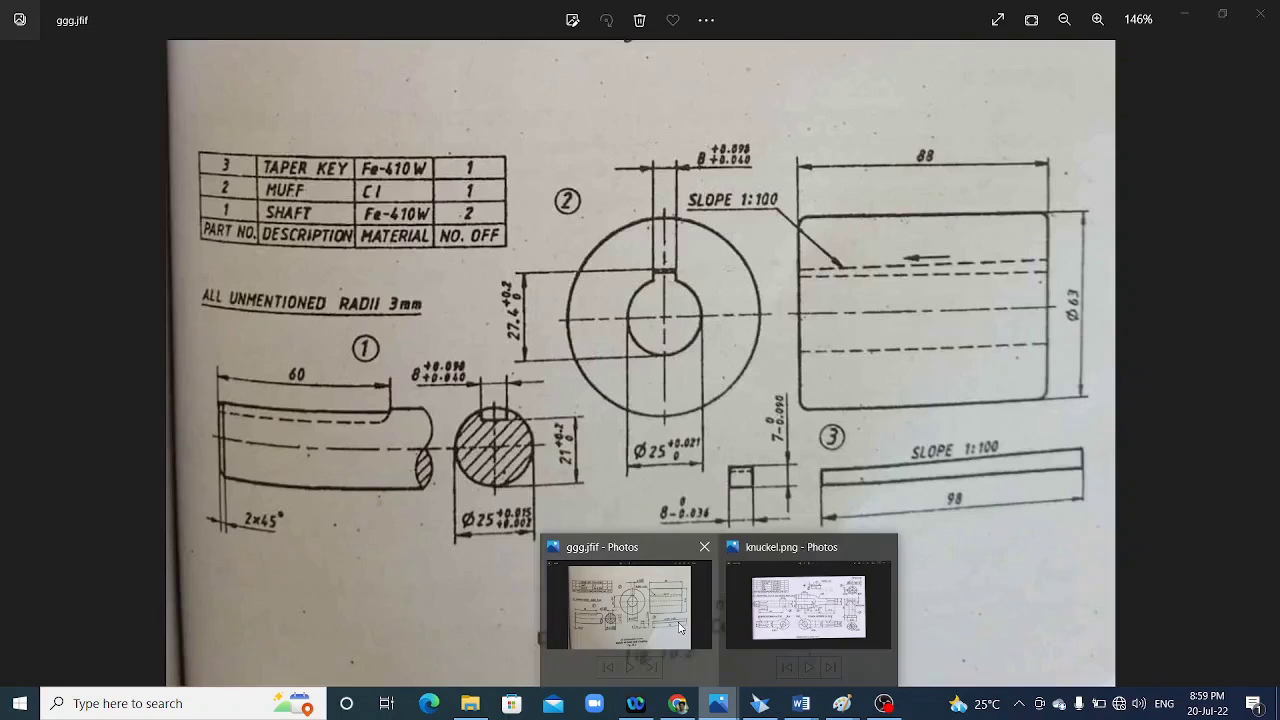
click(679, 627)
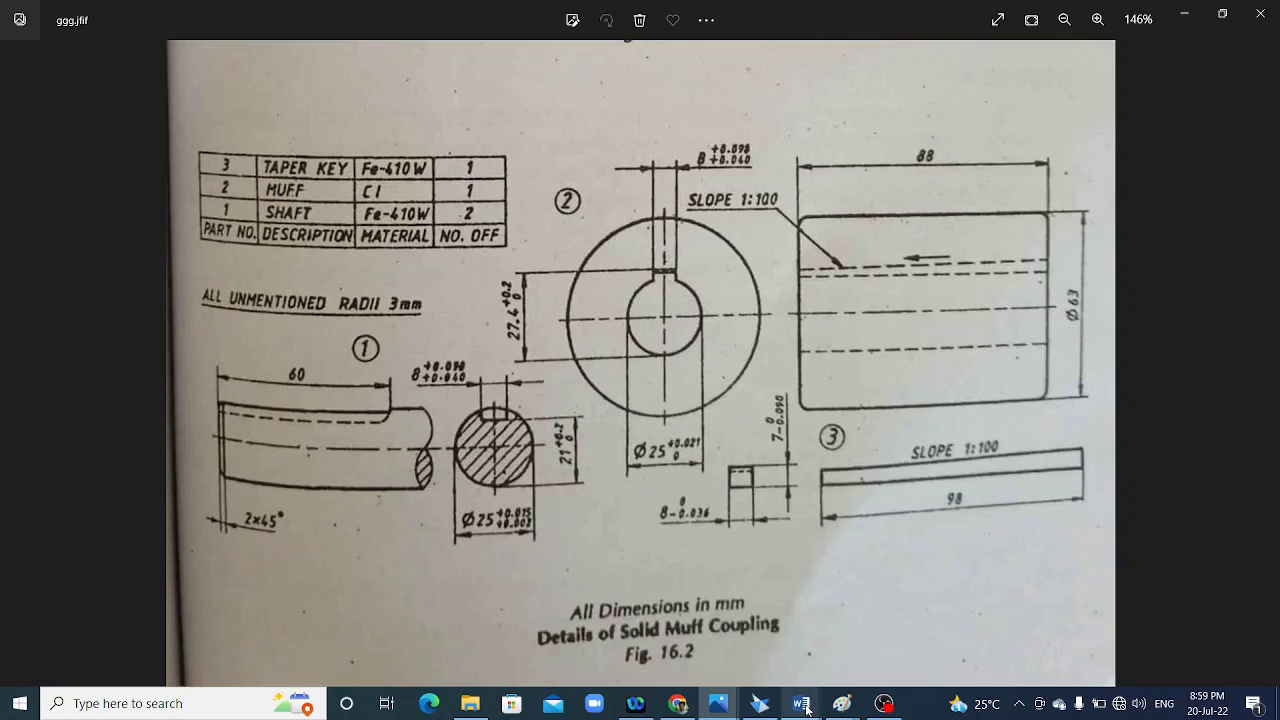
click(760, 703)
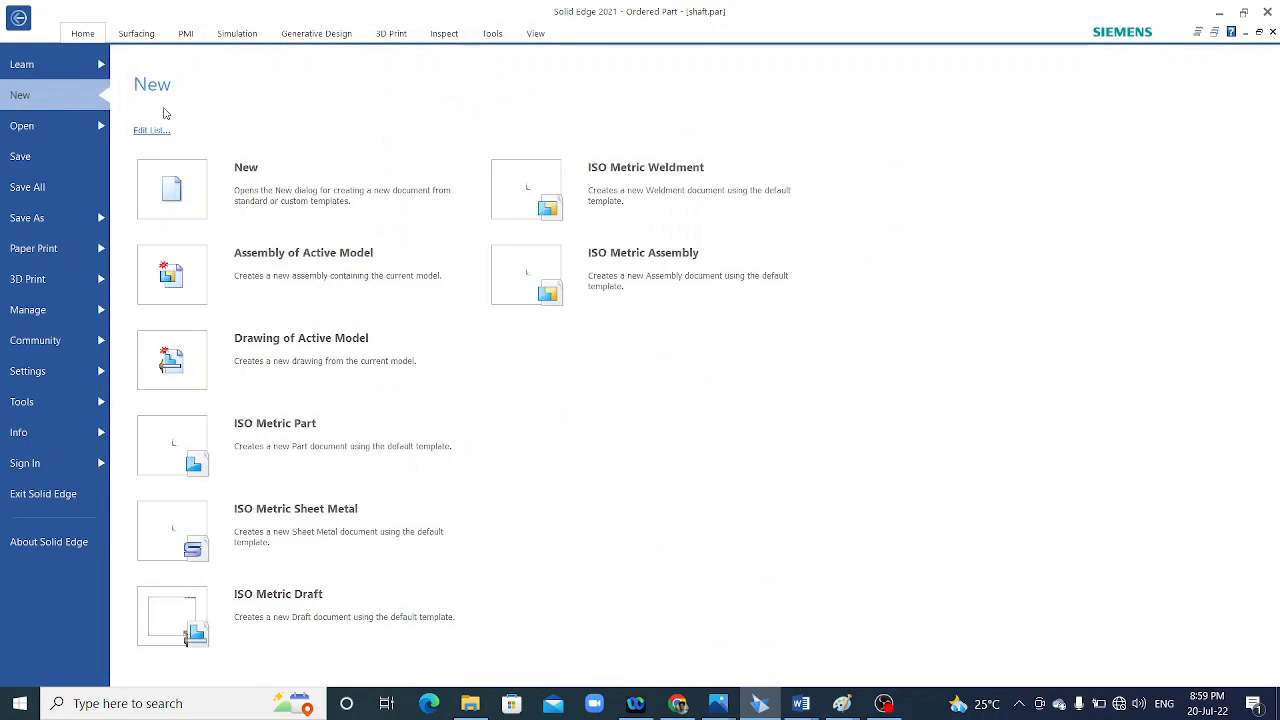
Create a new part, Part8, from the iso metric part.par template.
click(229, 172)
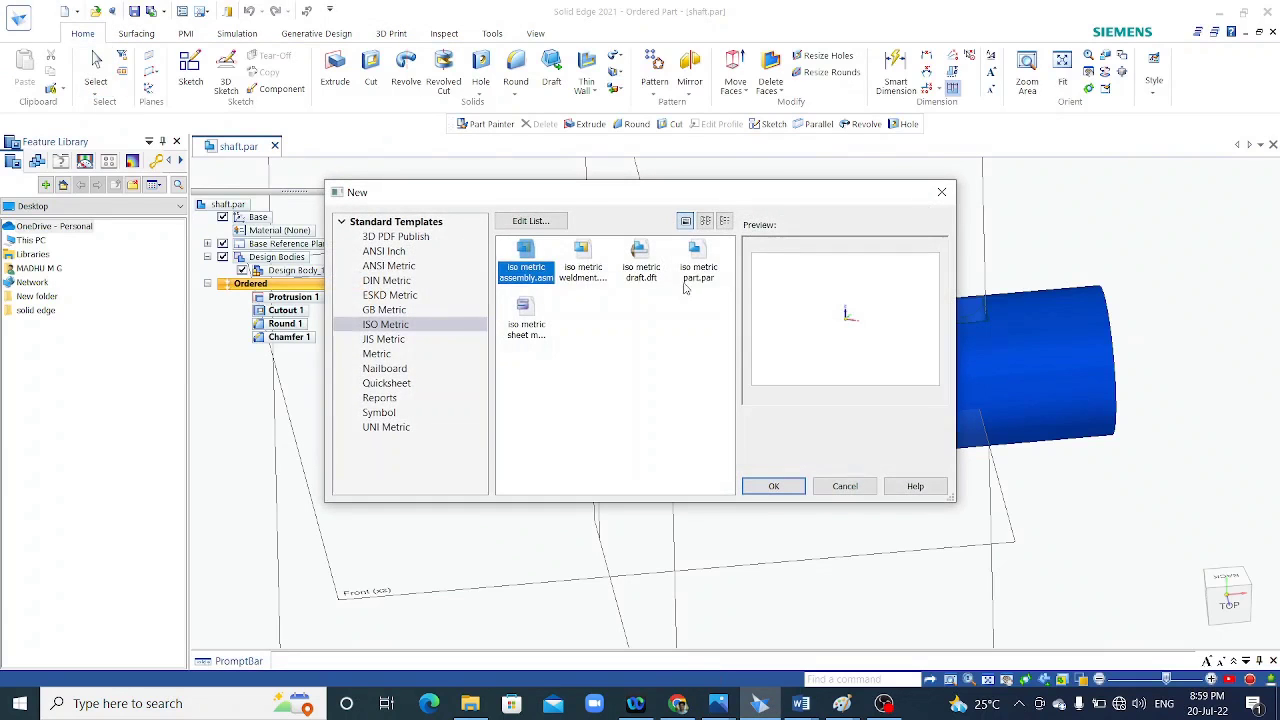
click(697, 262)
click(770, 485)
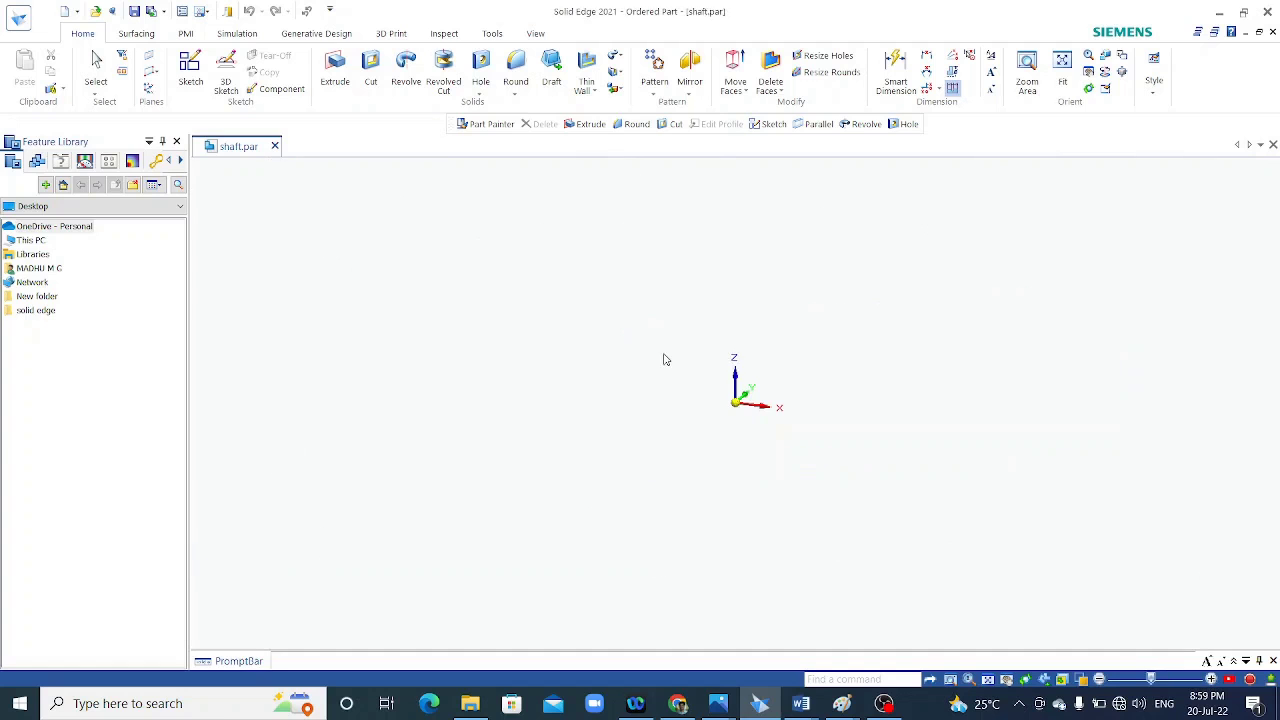
On the Right plane, draw Ø25 and Ø63 circles at the origin and close the sketch.
click(335, 70)
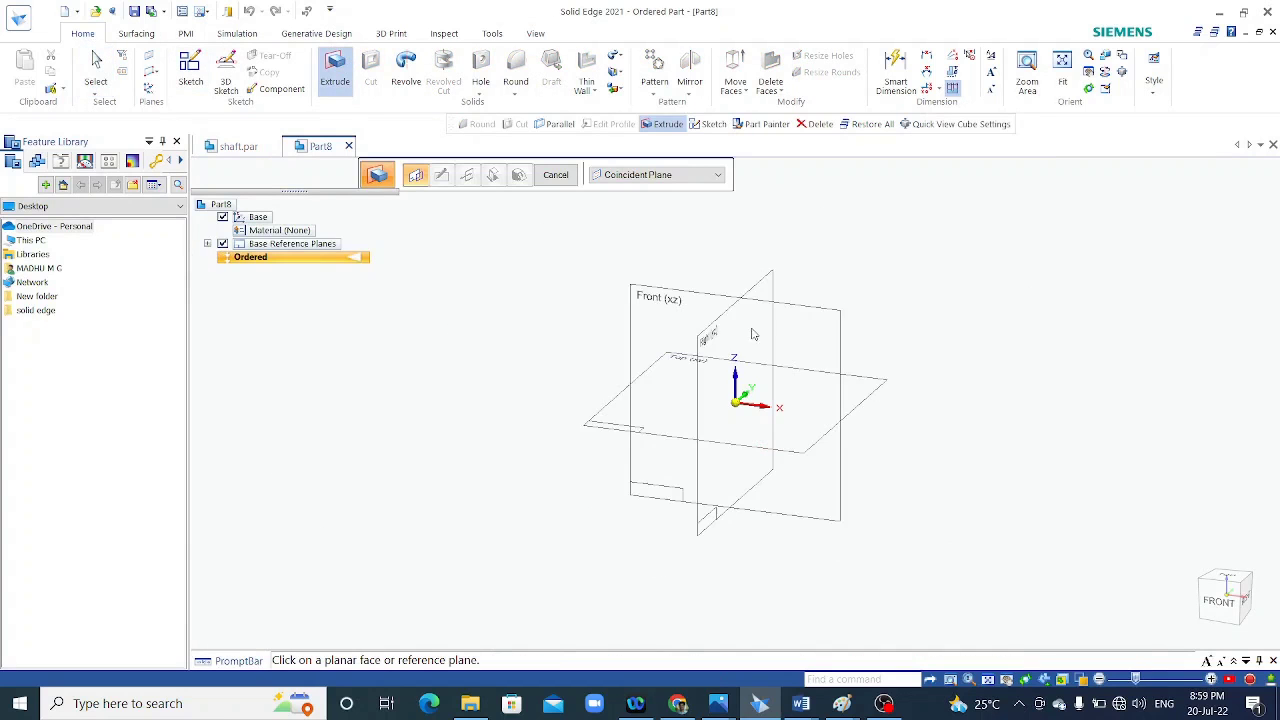
click(709, 330)
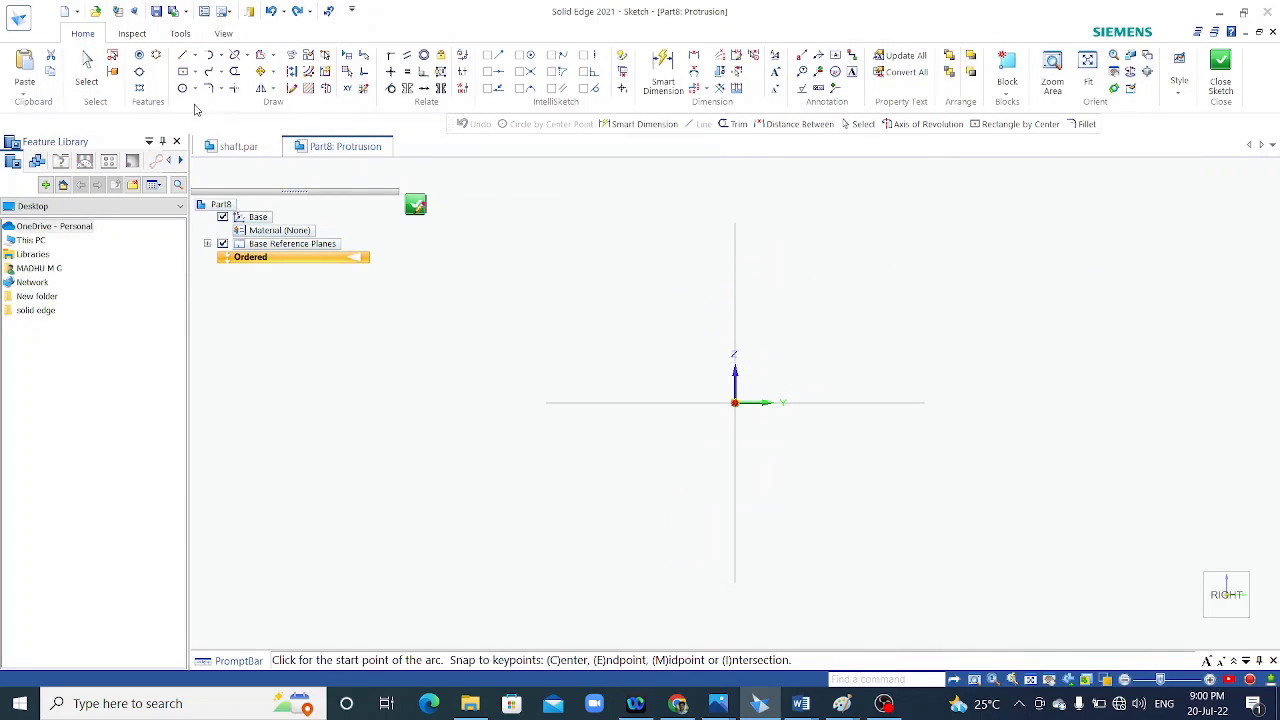
click(183, 88)
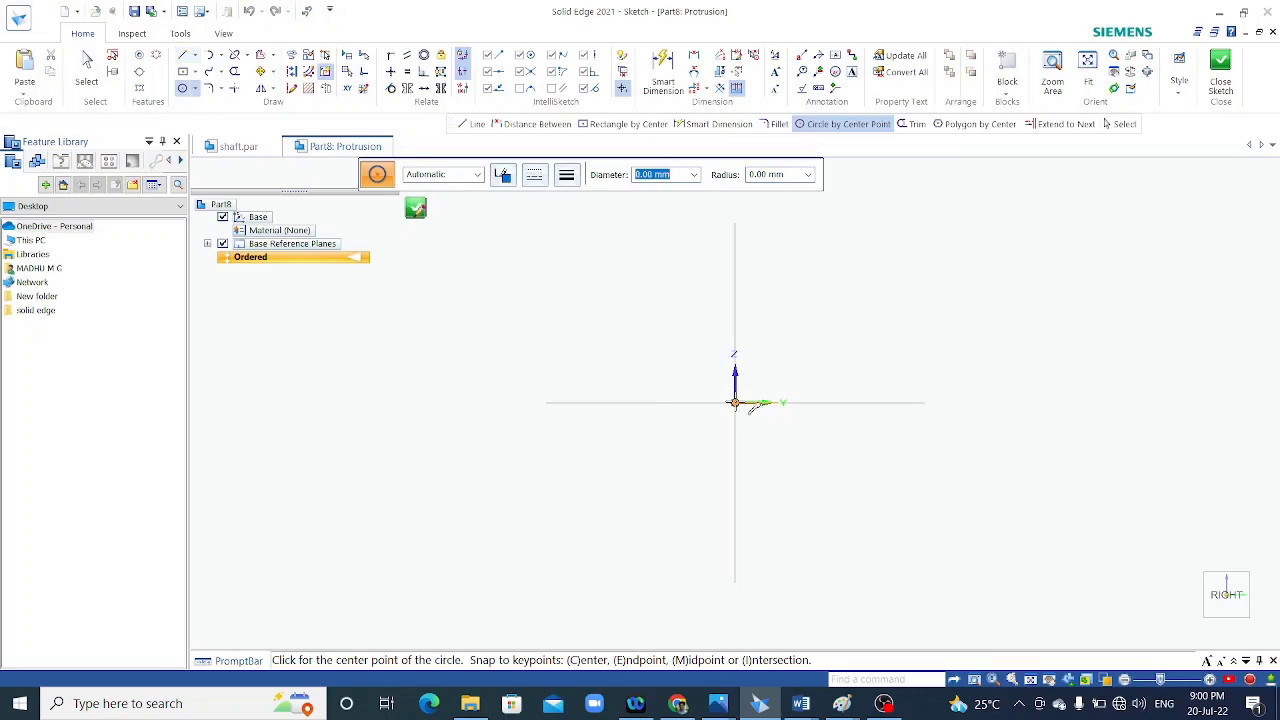
click(734, 402)
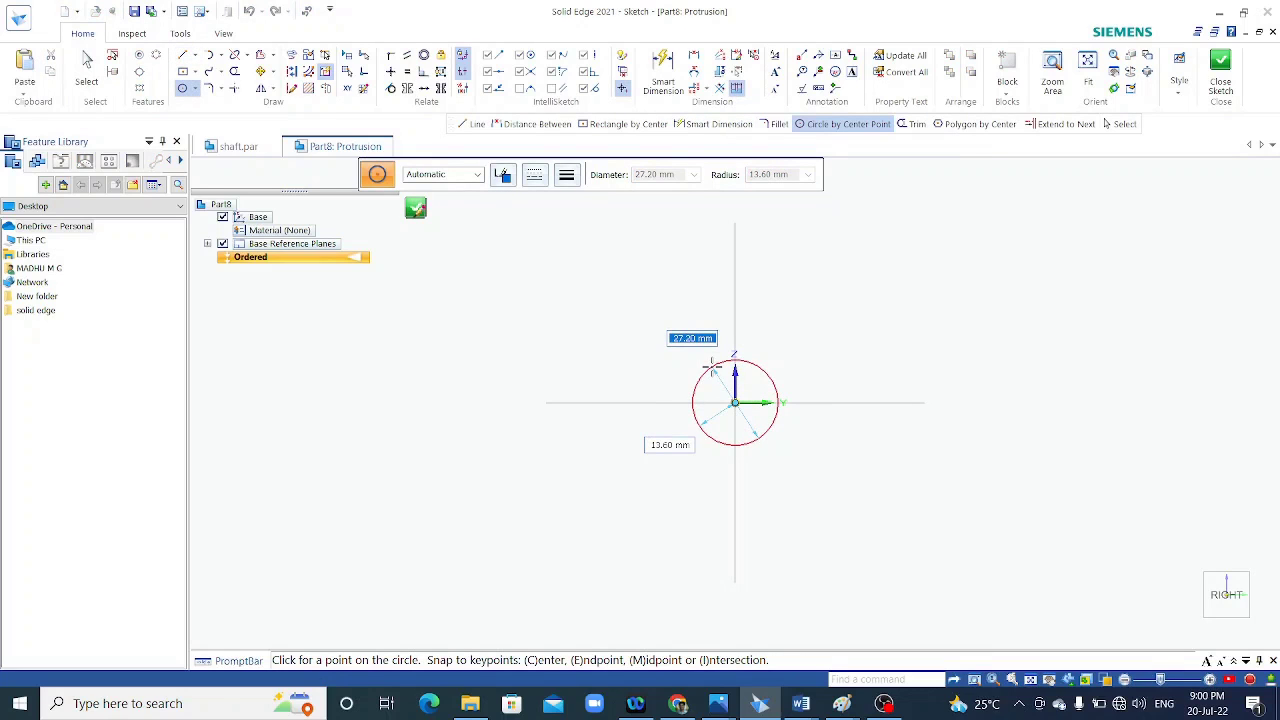
text(25)
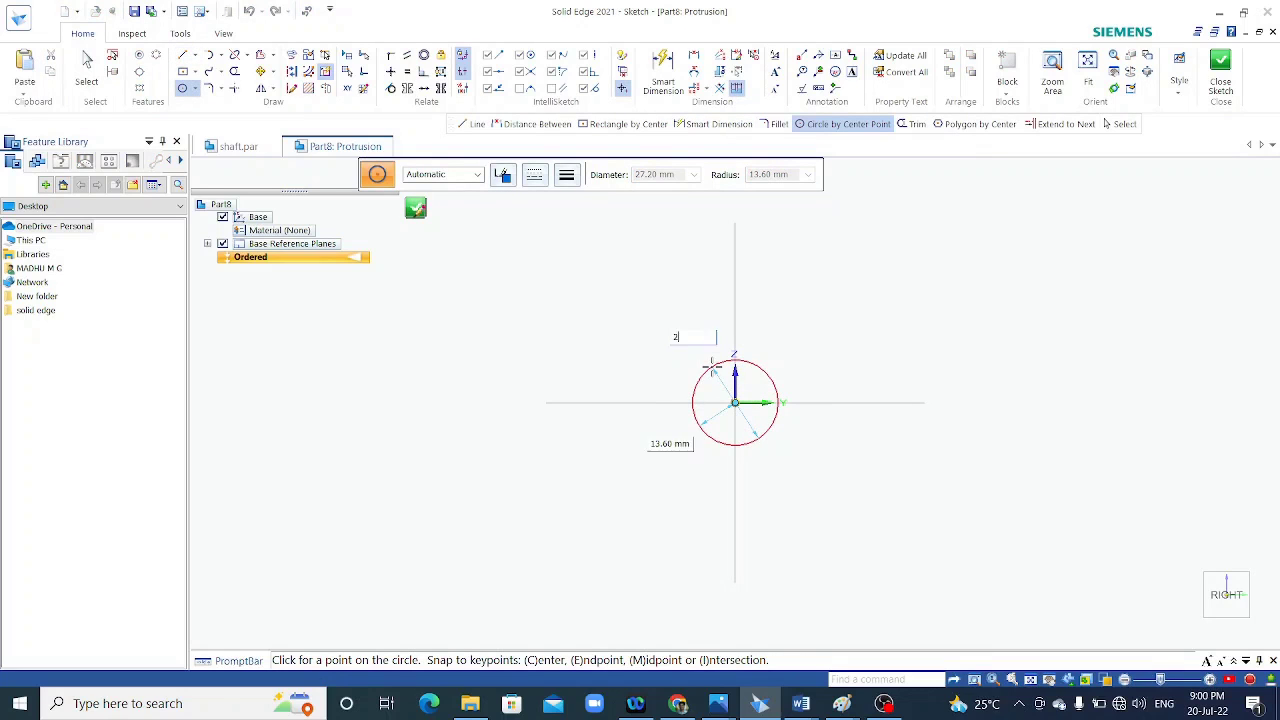
key(Return)
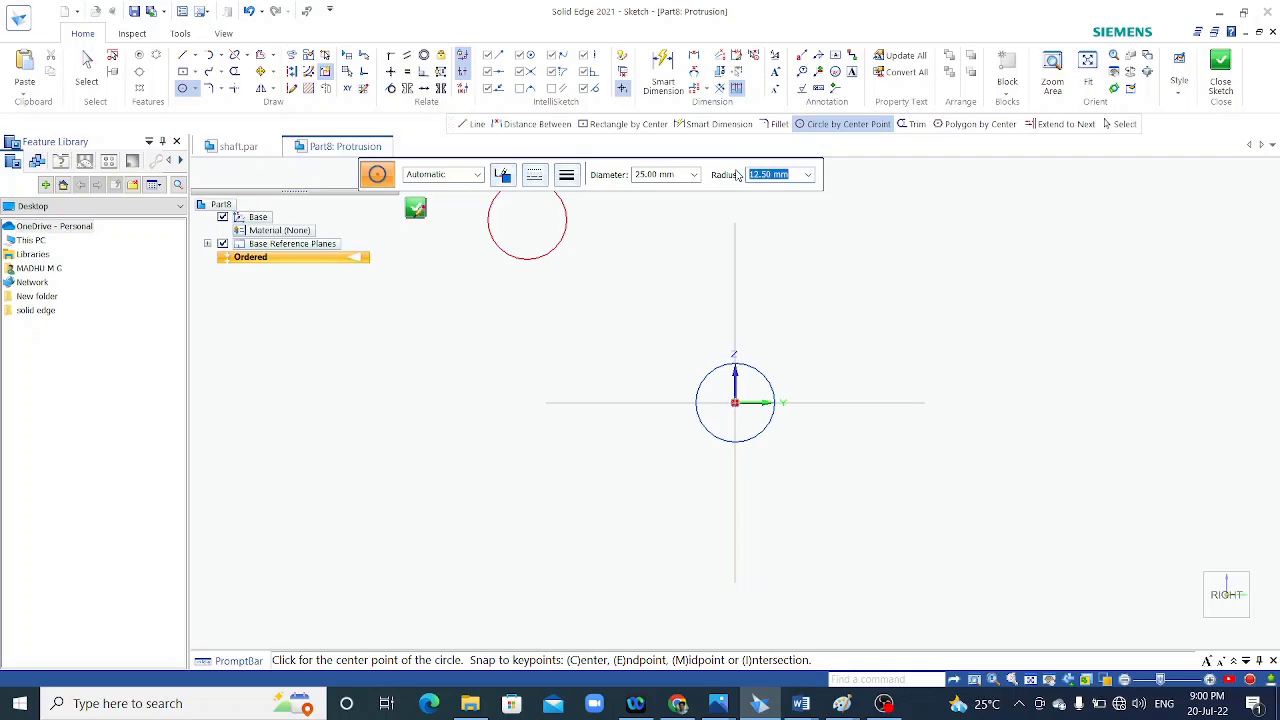
click(679, 178)
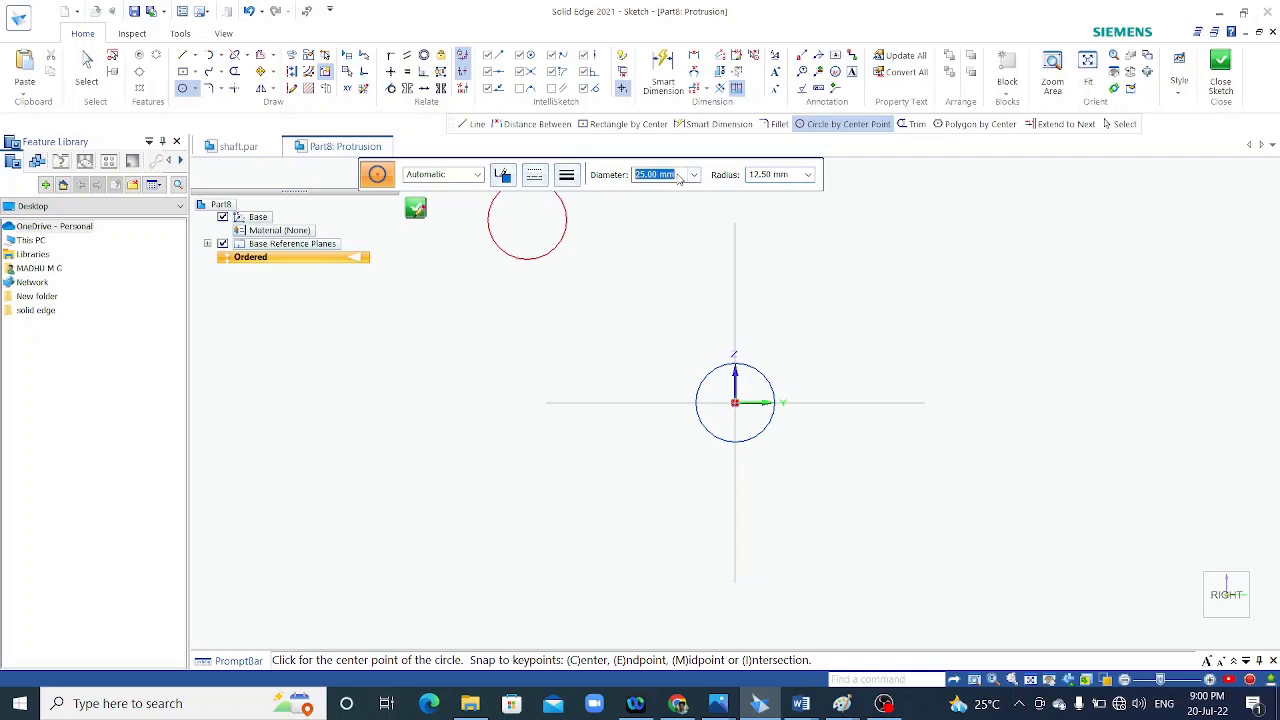
text(63)
key(Return)
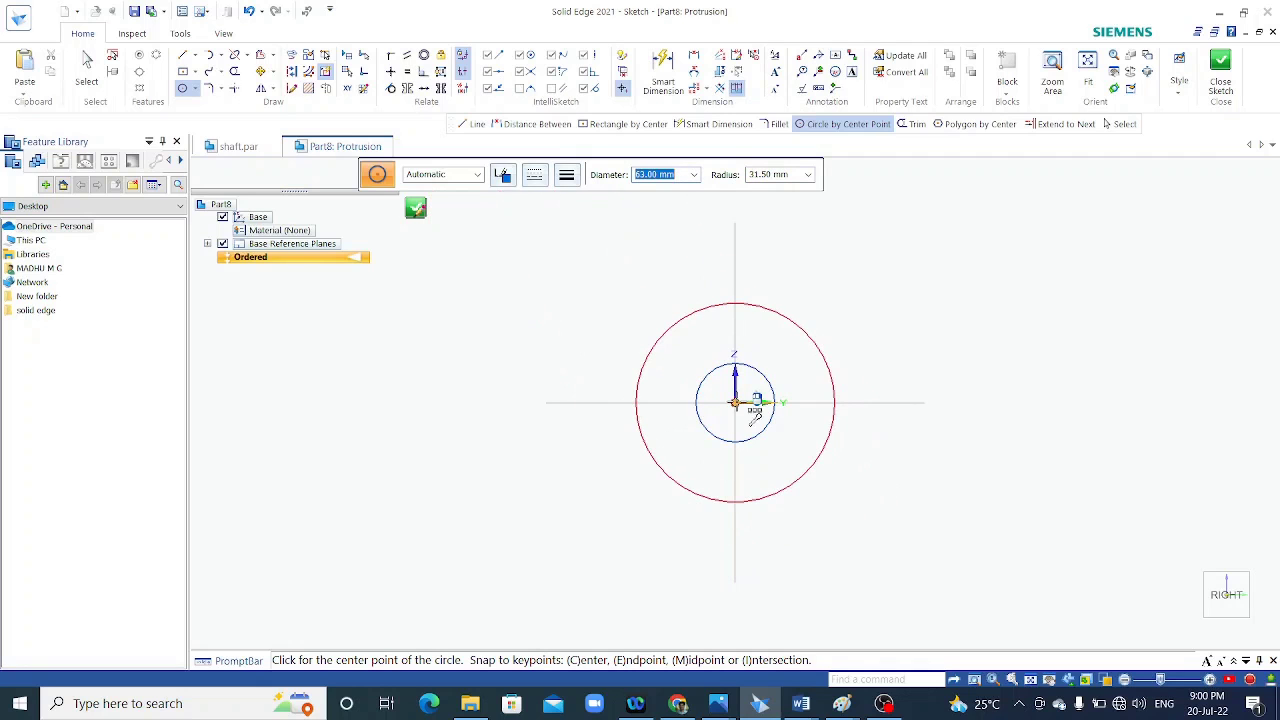
click(755, 404)
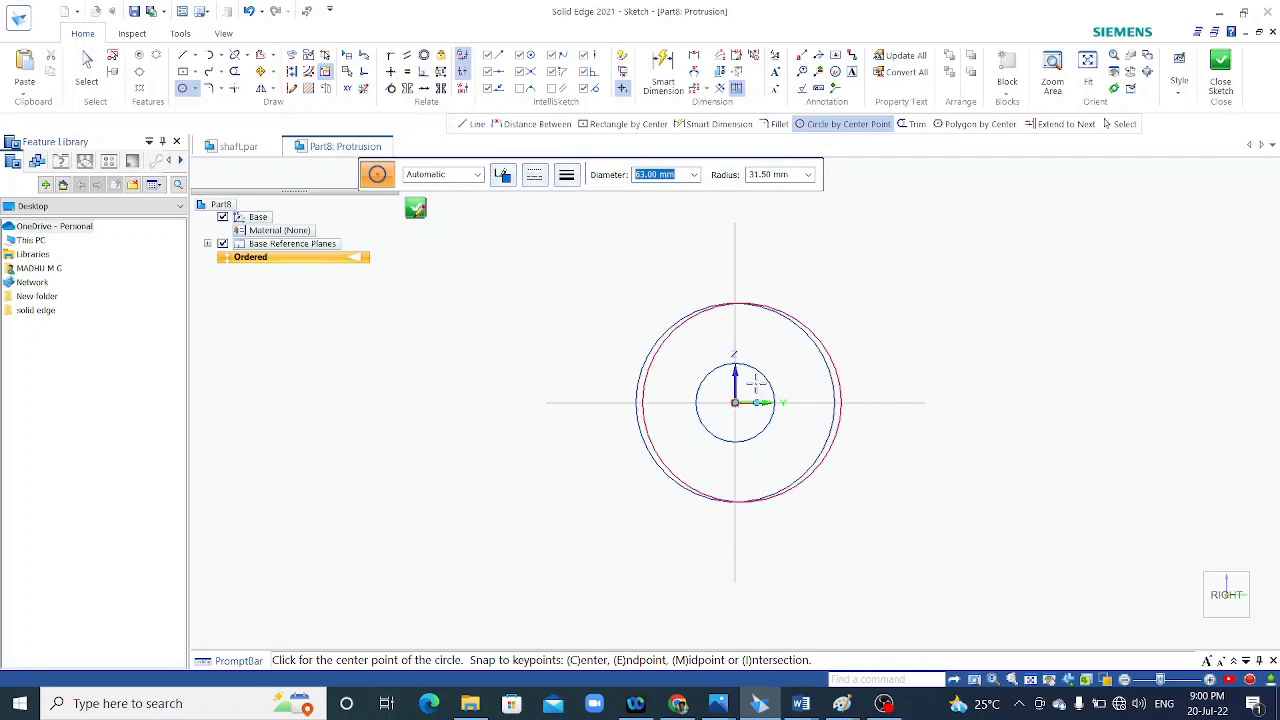
click(1228, 62)
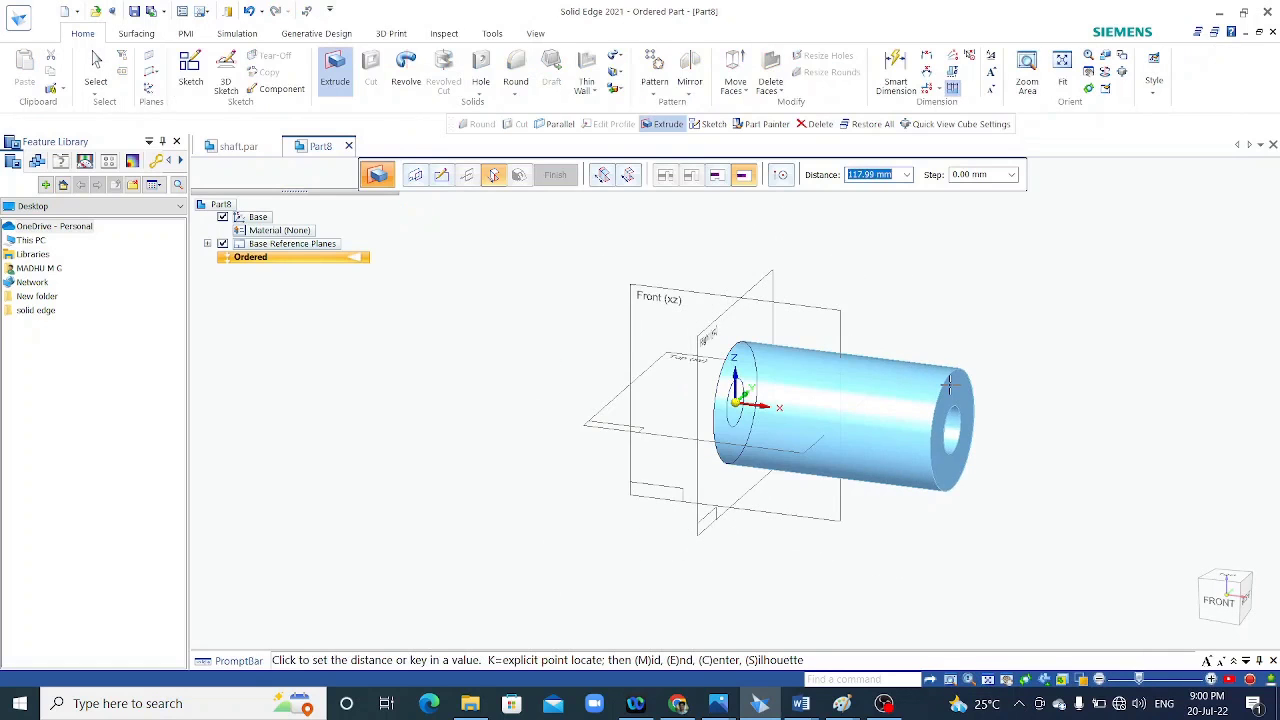
Extrude the ring 88 mm to one side, creating Protrusion 1.
text(88)
key(Return)
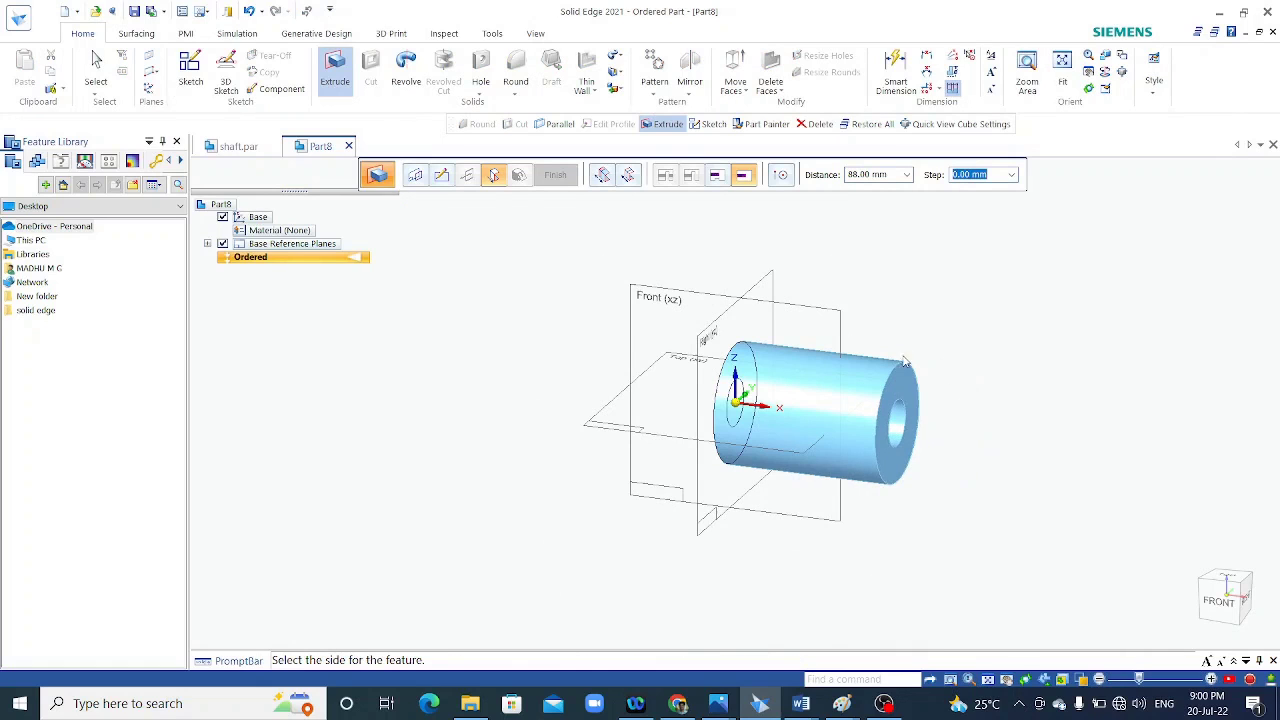
click(894, 291)
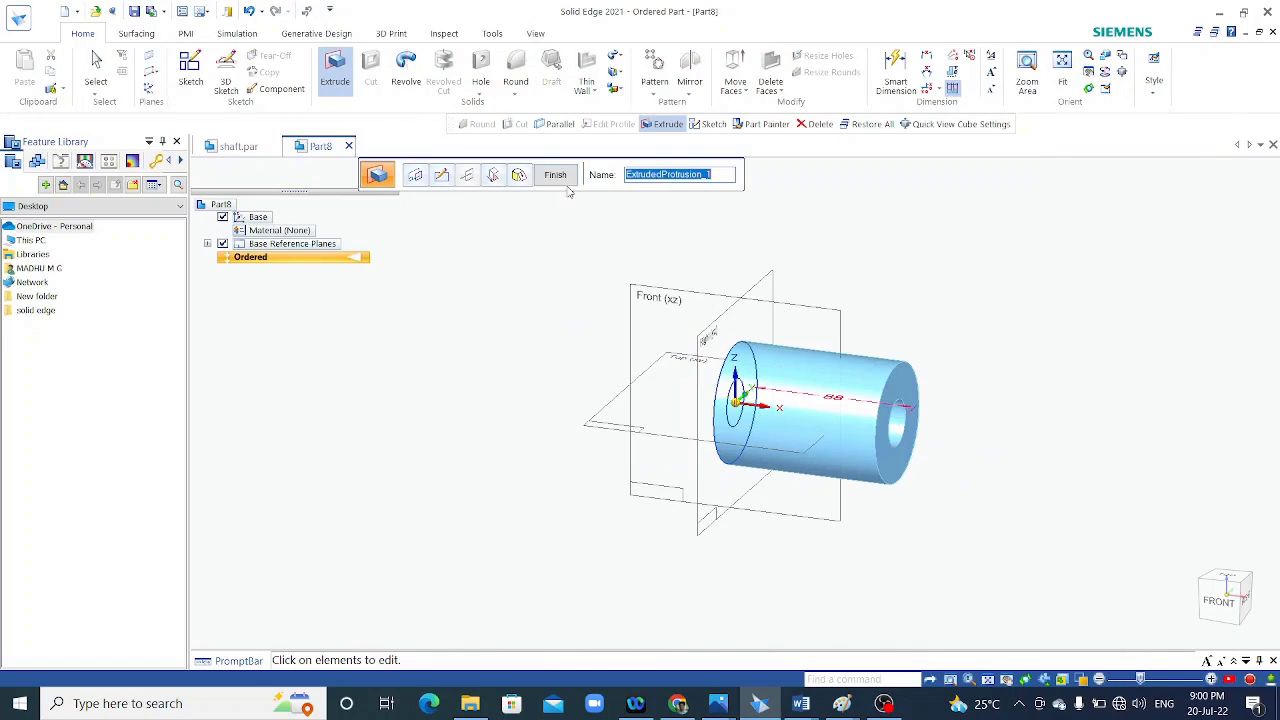
click(561, 182)
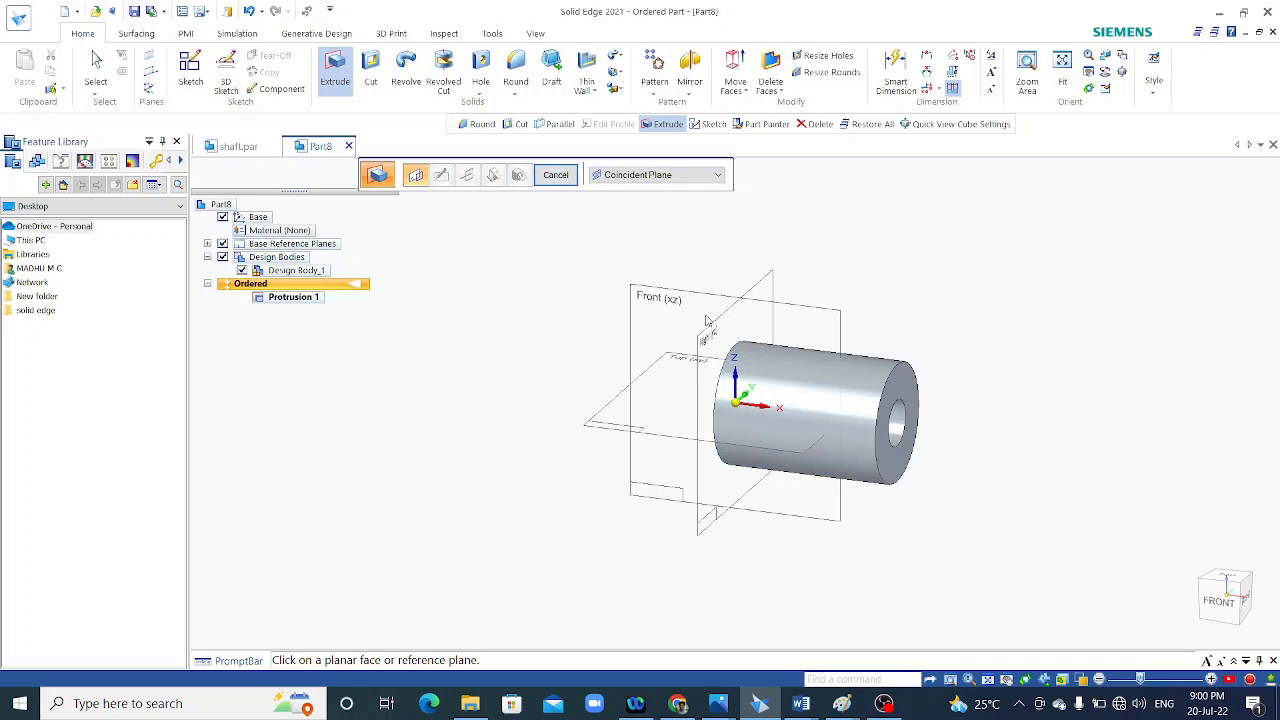
click(82, 84)
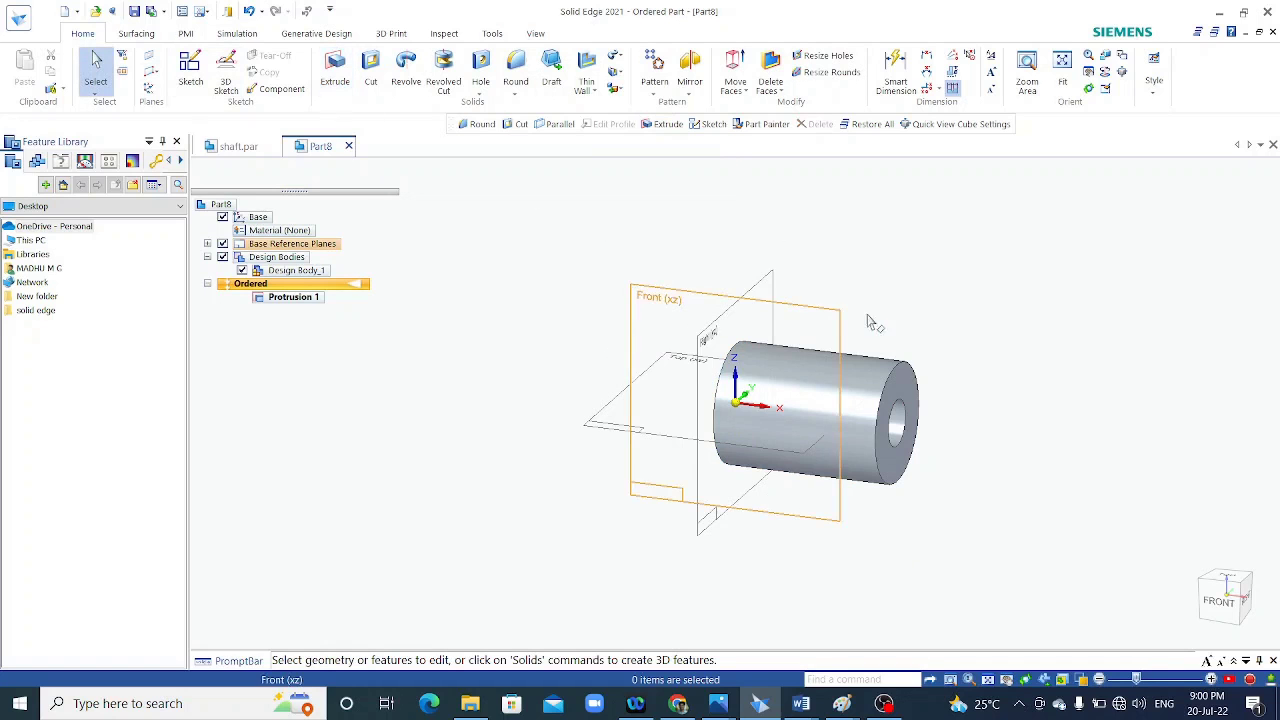
scroll(934, 300, up, 3)
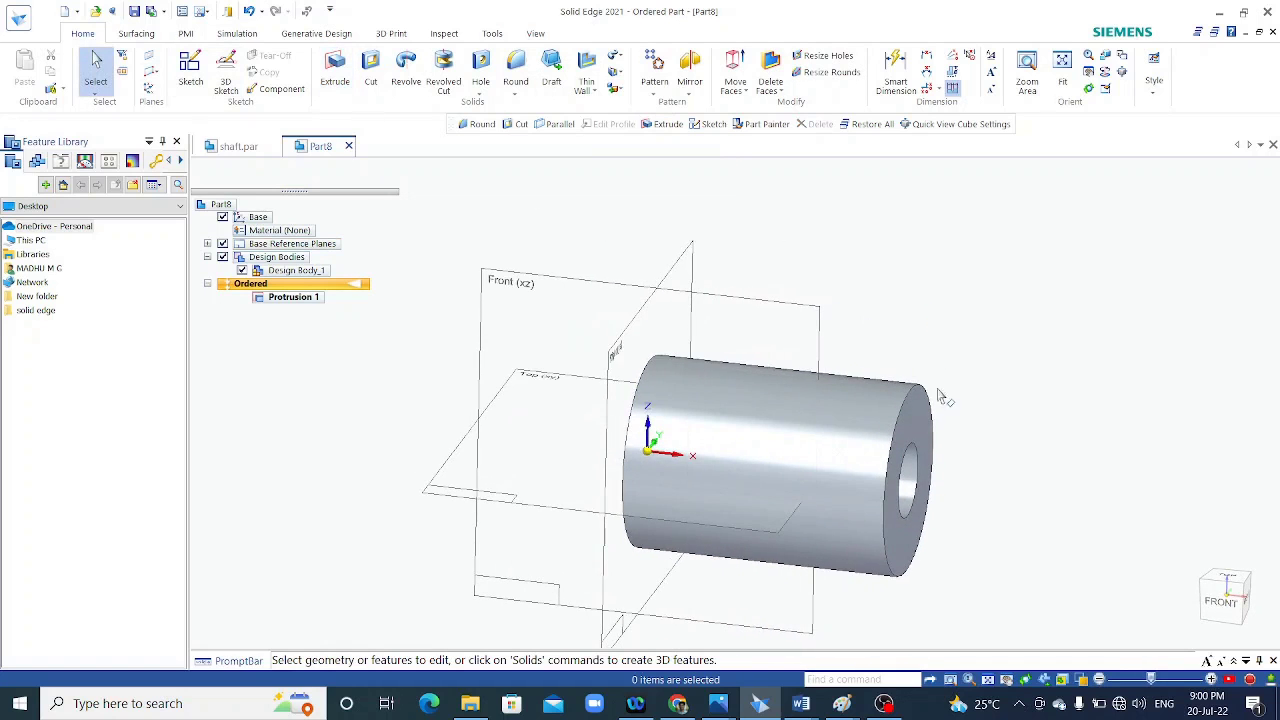
Glance at the ggg.jfif coupling drawing in Photos, then return to Part8.
click(718, 703)
click(655, 635)
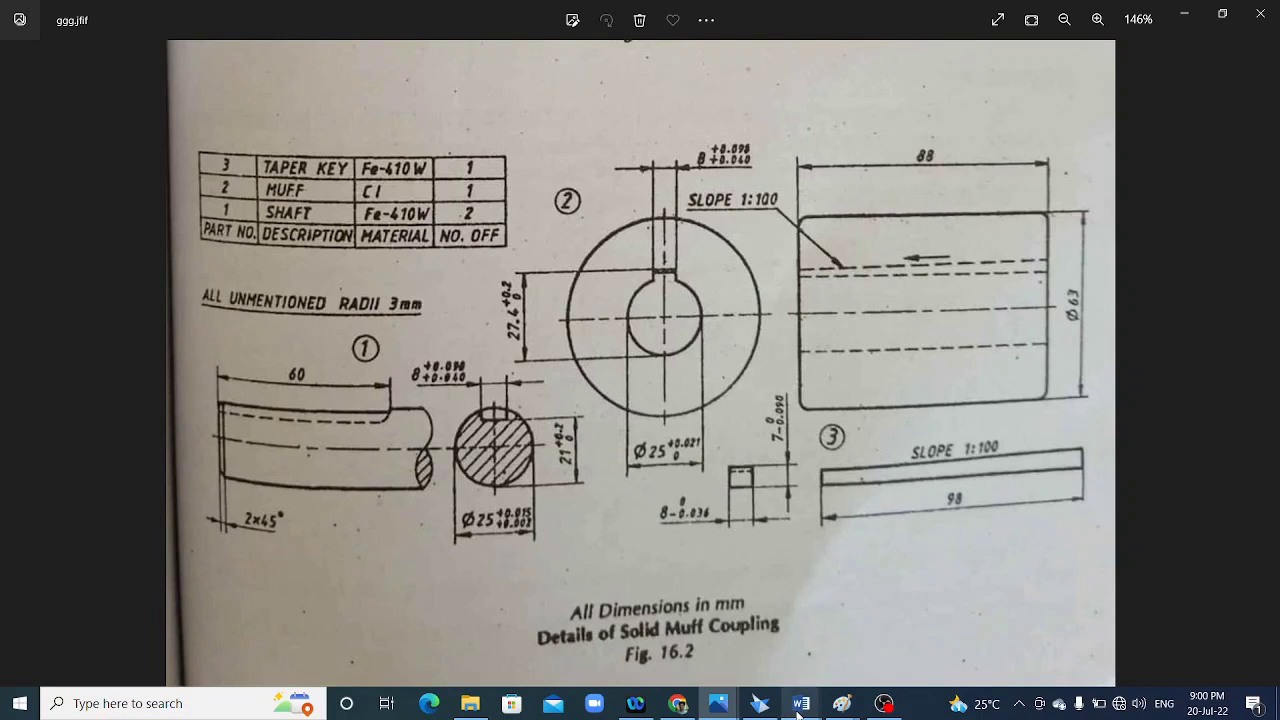
click(760, 703)
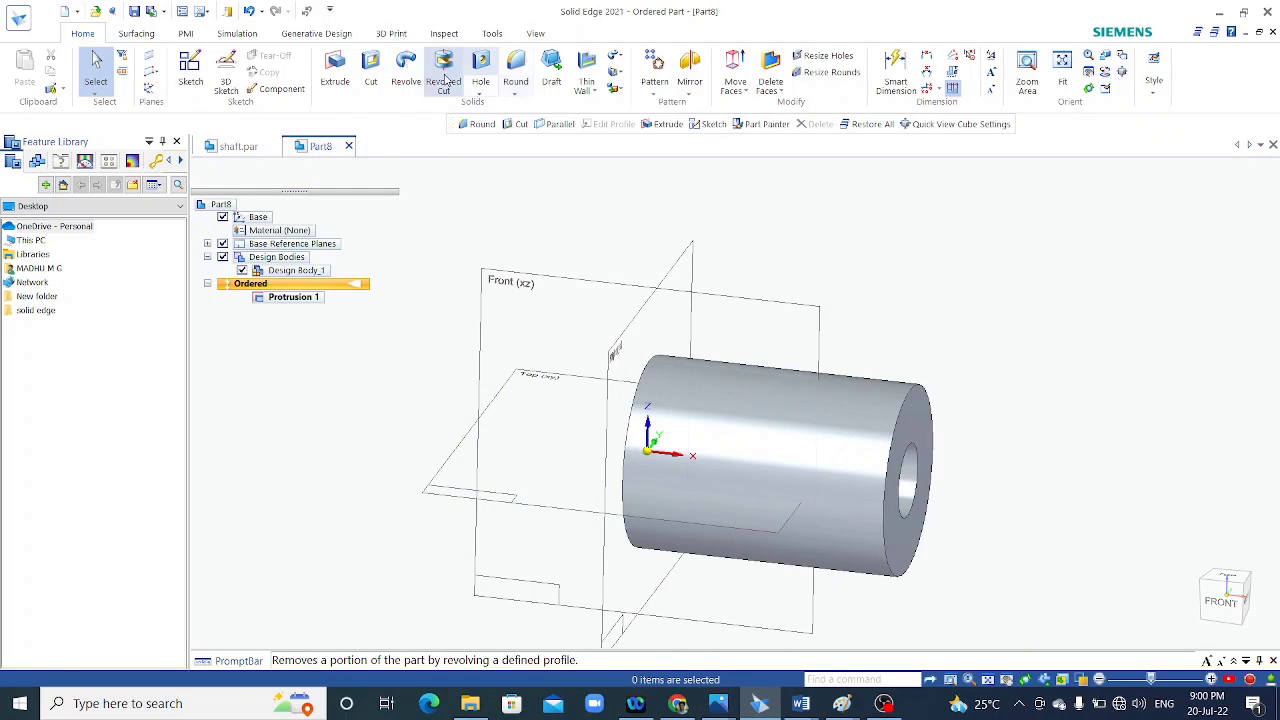
Start a cut sketched on the Front (xz) plane, beginning a line at the part edge midpoint.
click(370, 72)
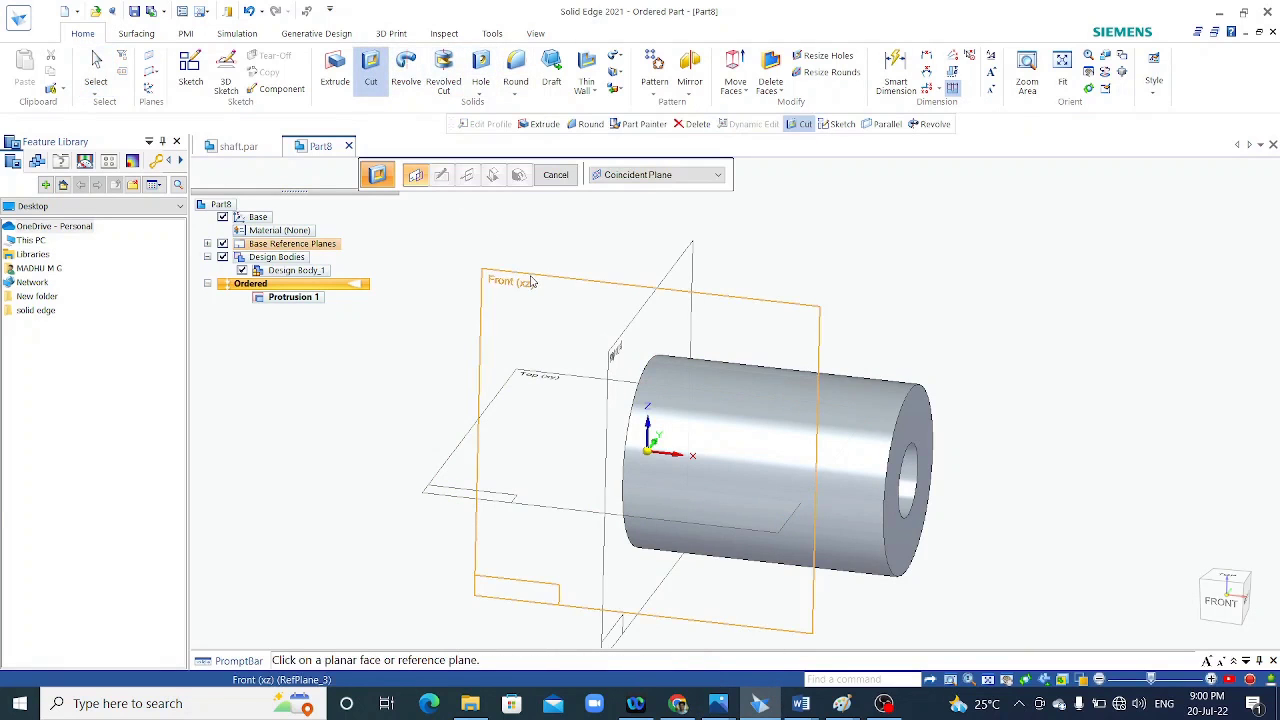
click(531, 281)
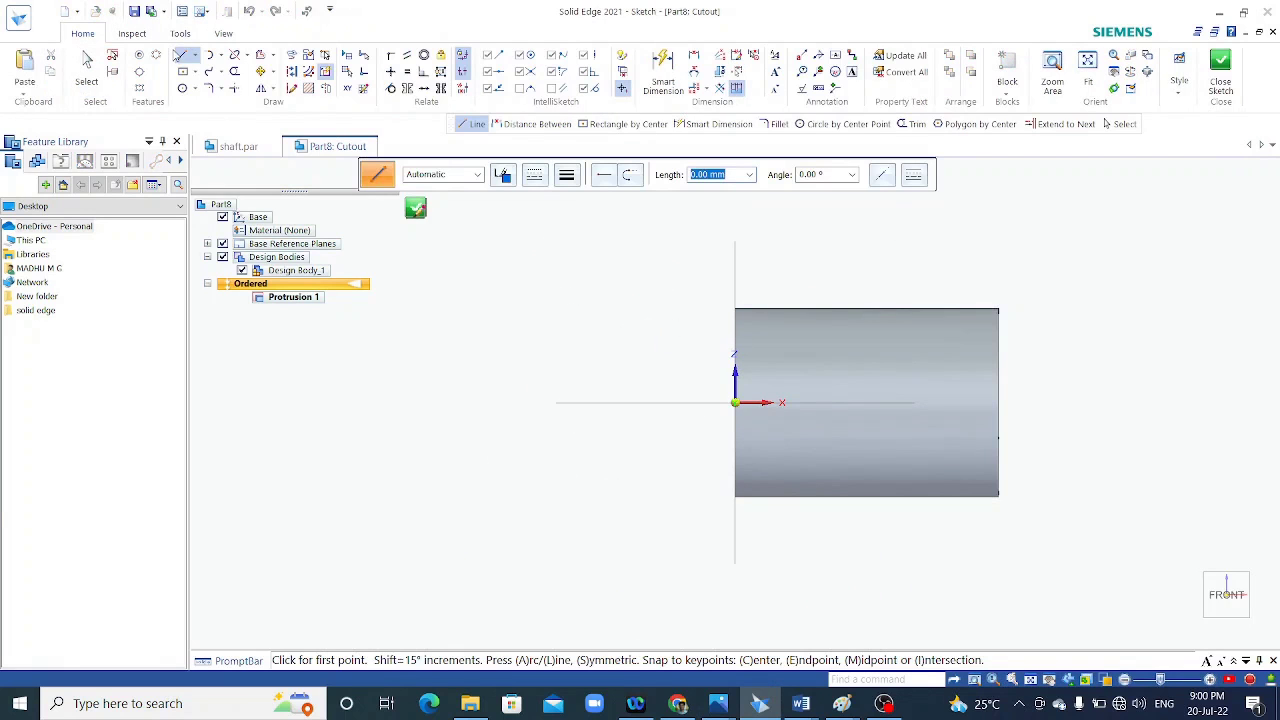
click(183, 57)
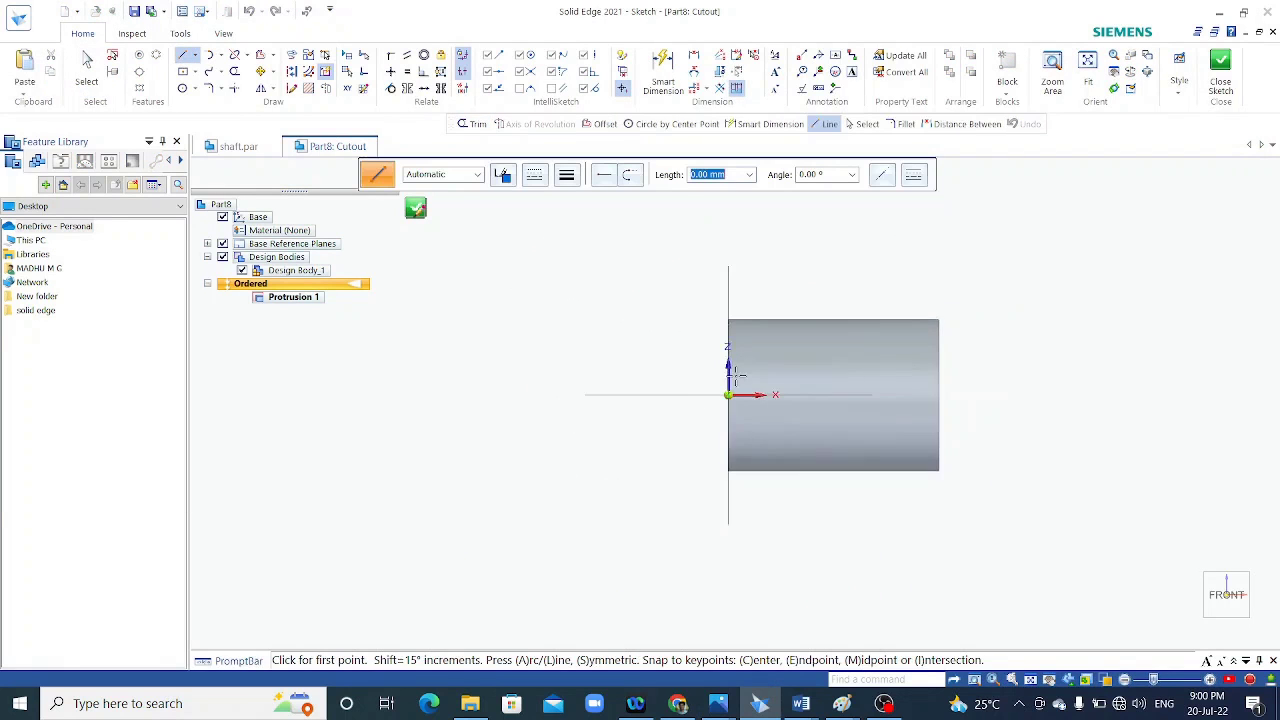
scroll(735, 372, up, 2)
scroll(586, 360, down, 3)
scroll(868, 400, up, 1)
scroll(870, 395, up, 2)
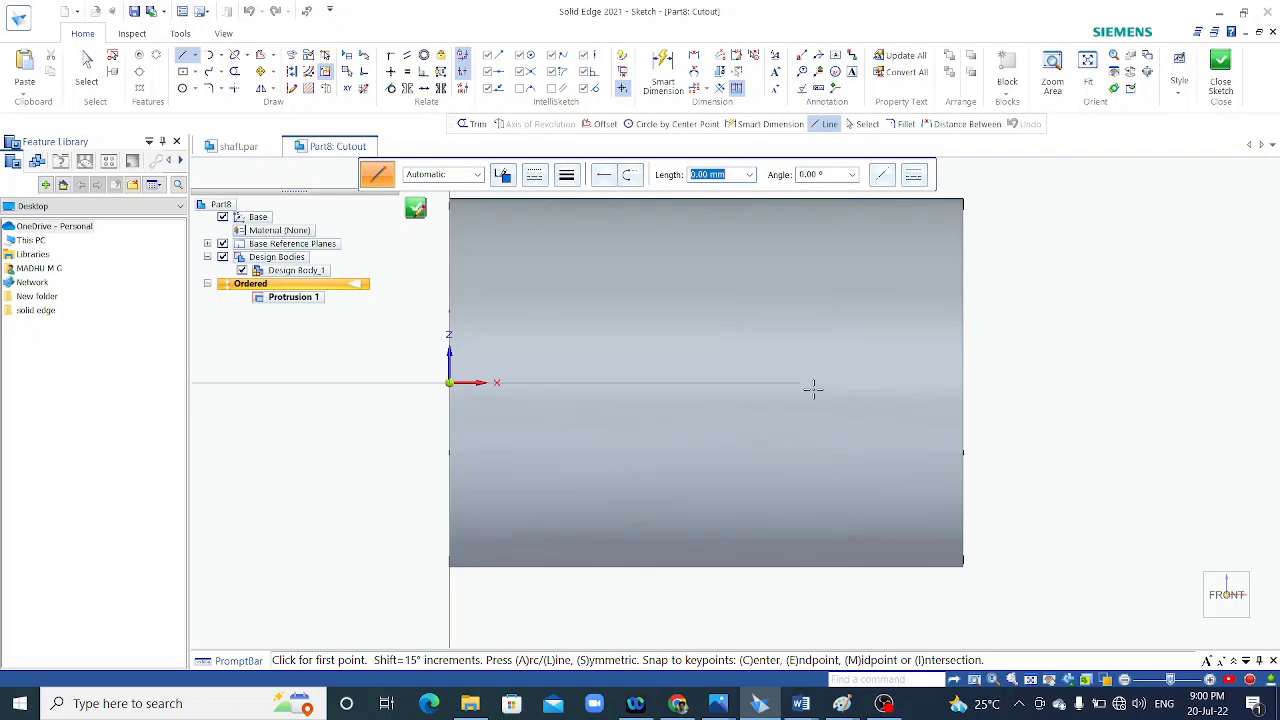
click(962, 383)
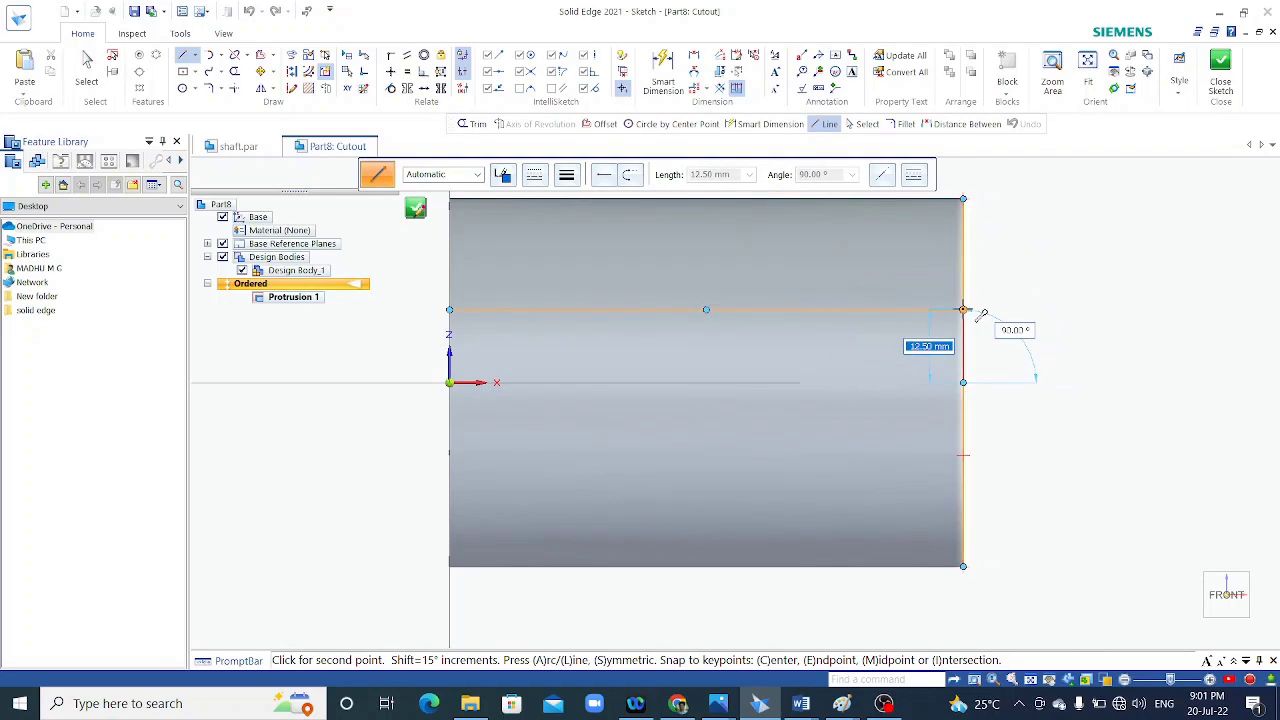
Draw the 2.40 mm vertical keyway line.
scroll(963, 305, up, 1)
scroll(960, 290, up, 1)
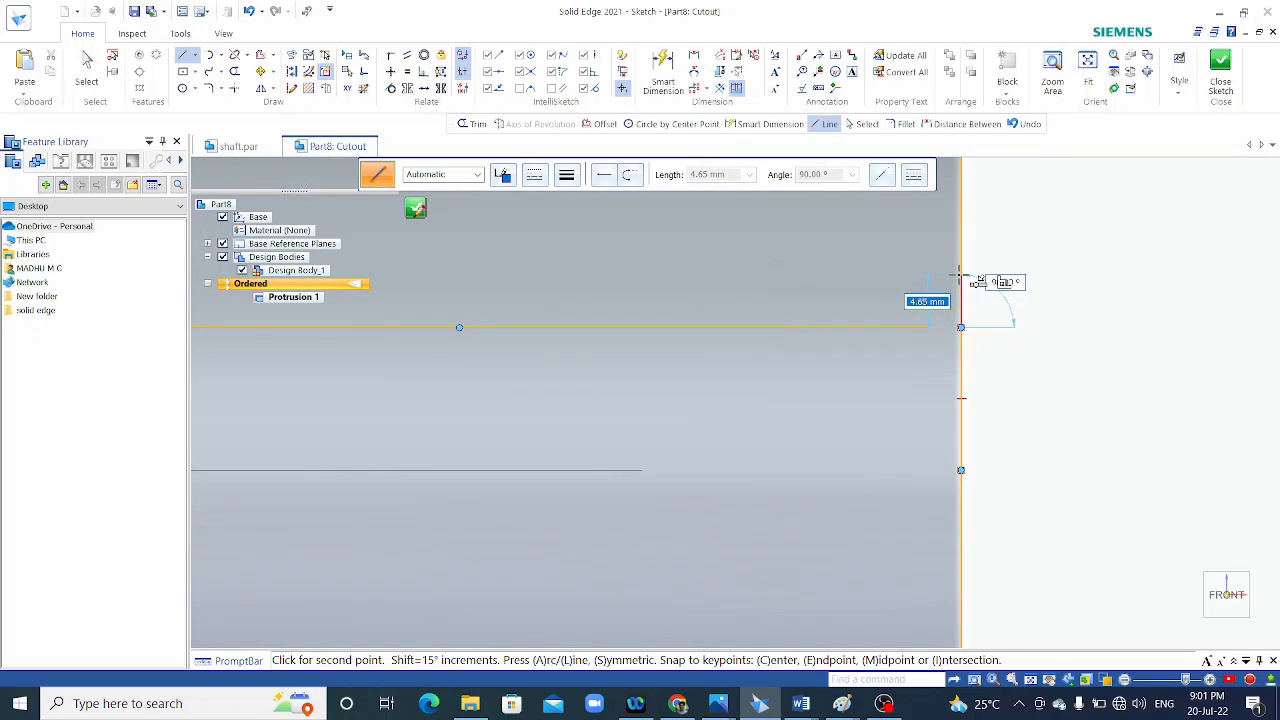
text(2.4)
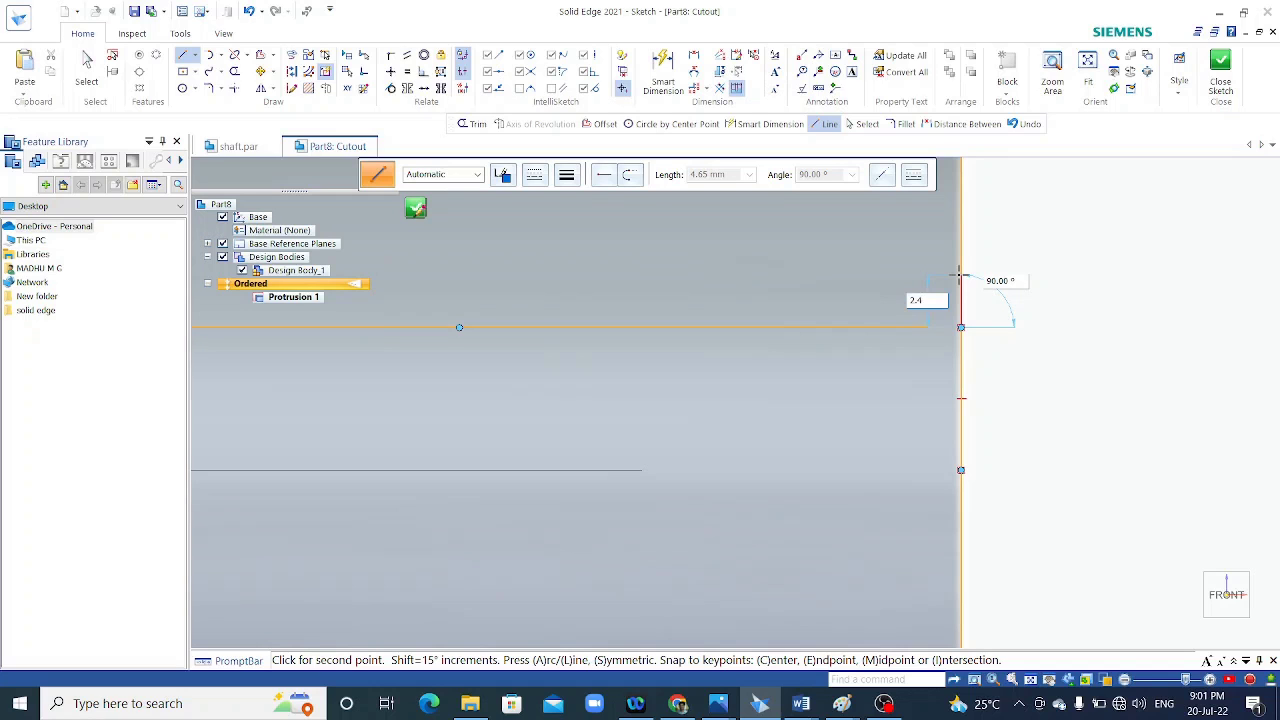
key(Tab)
text(9)
key(Return)
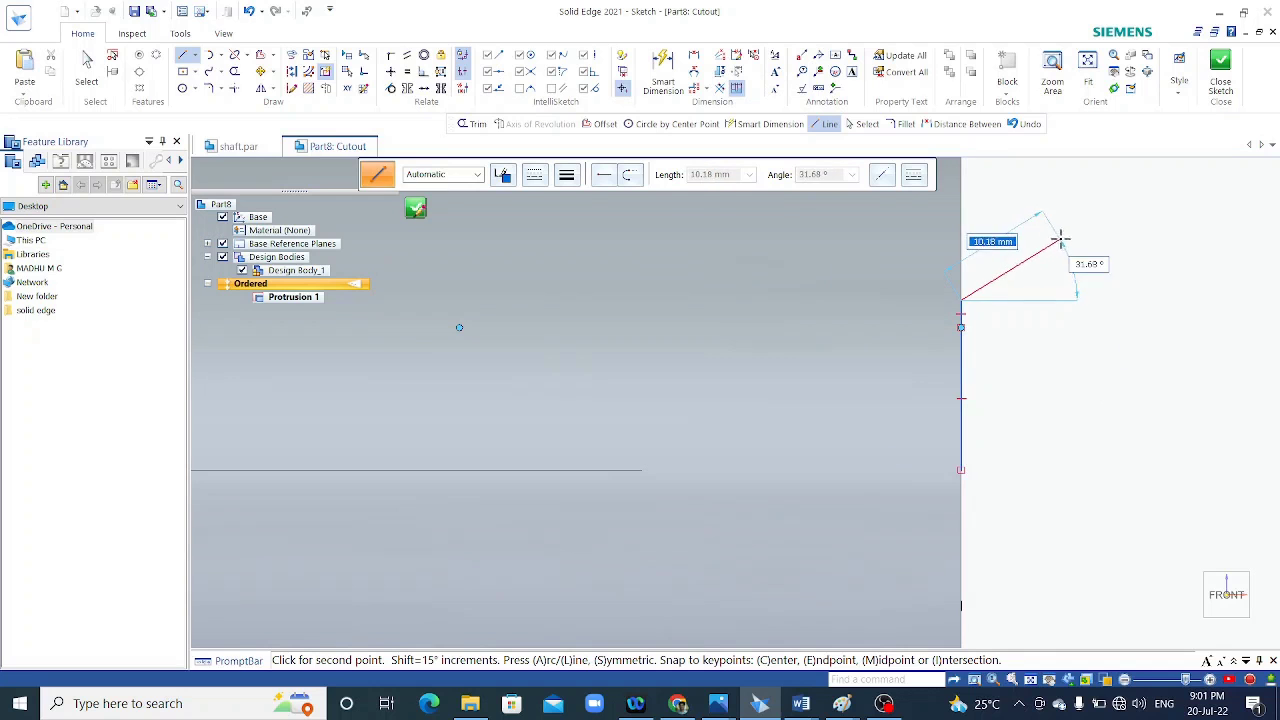
right_click(1049, 297)
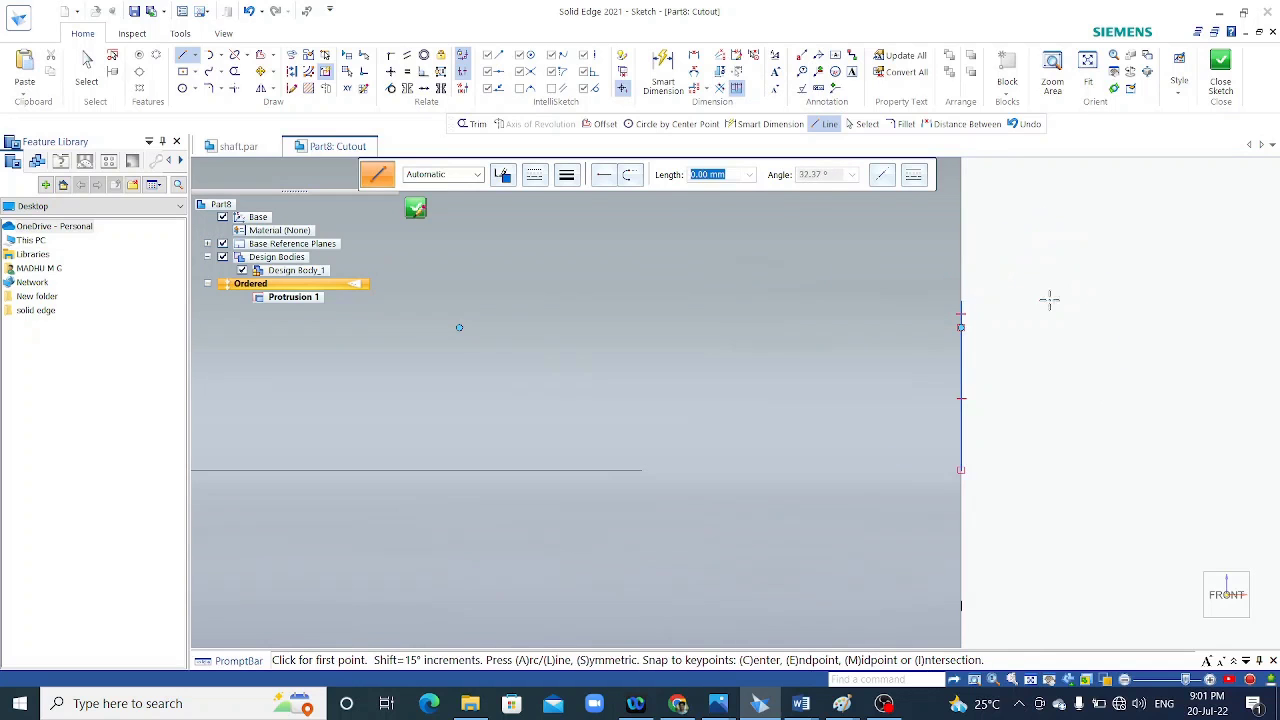
Add the horizontal line to the origin and the 12.50 mm vertical line.
click(960, 470)
scroll(1050, 440, down, 3)
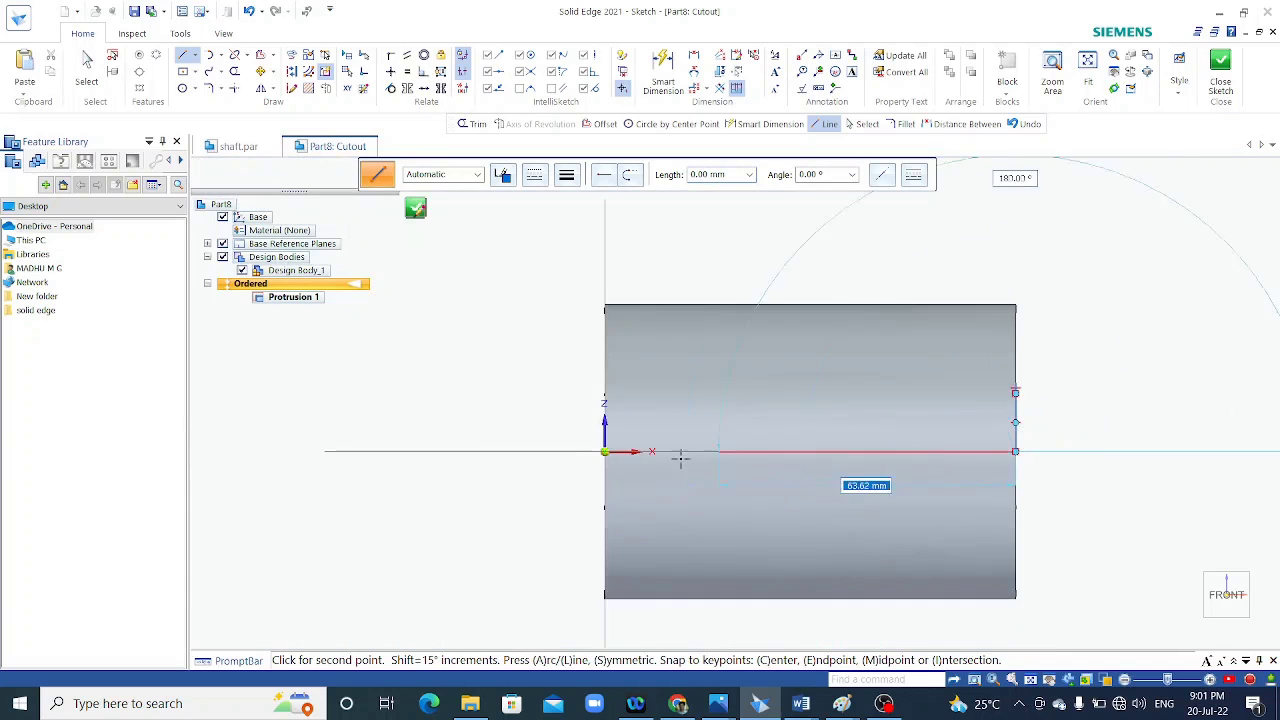
scroll(600, 458, up, 4)
click(597, 442)
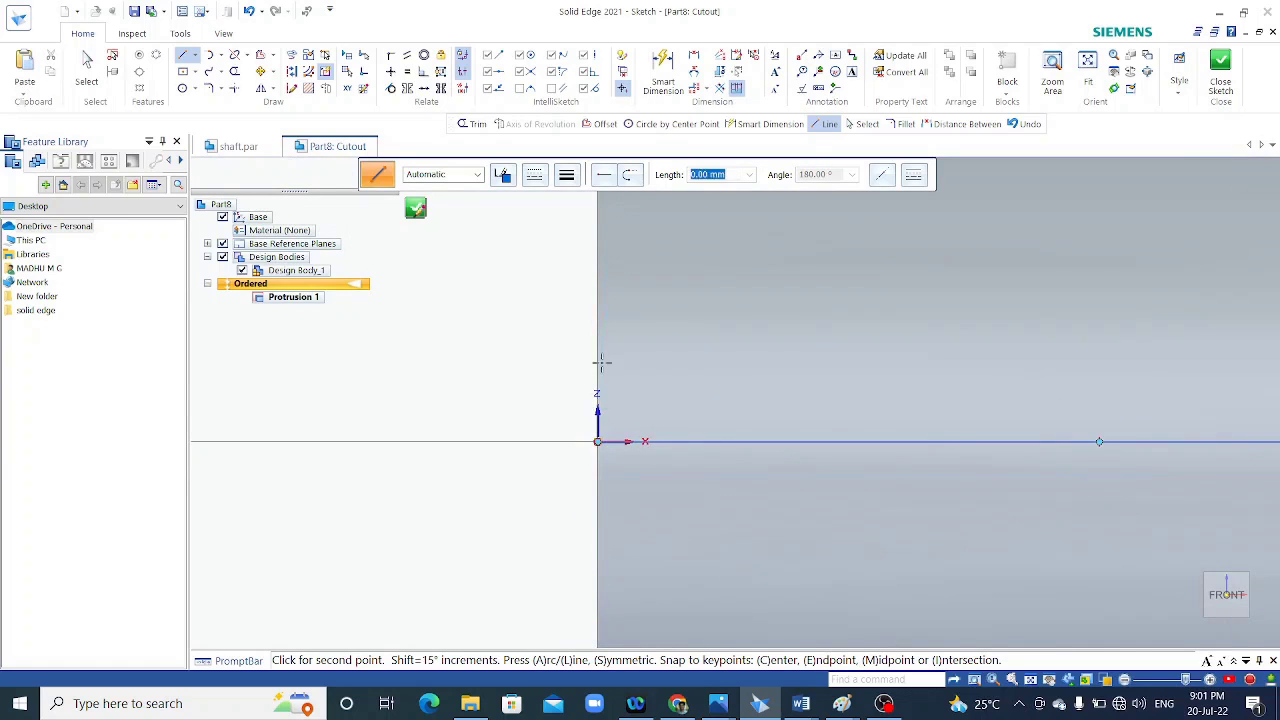
click(597, 298)
scroll(597, 268, up, 3)
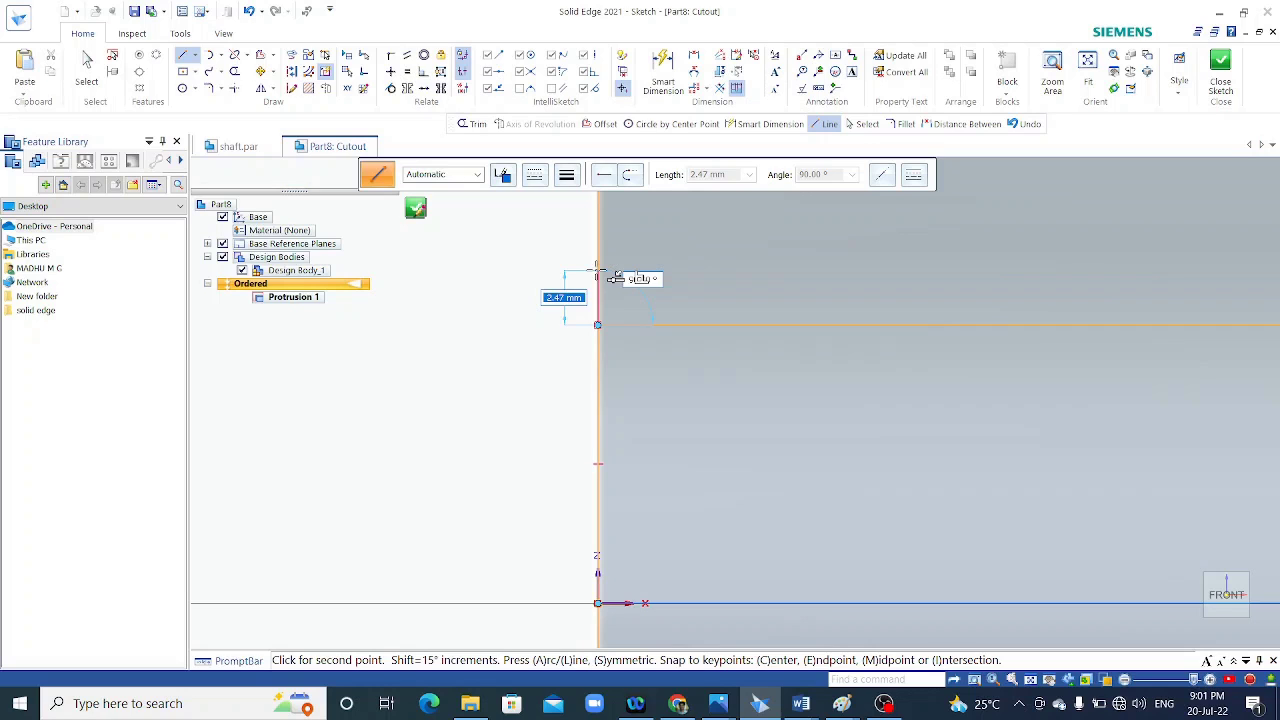
Draw the final 1.52 mm line to close the keyway profile and finish the sketch.
text(1.52)
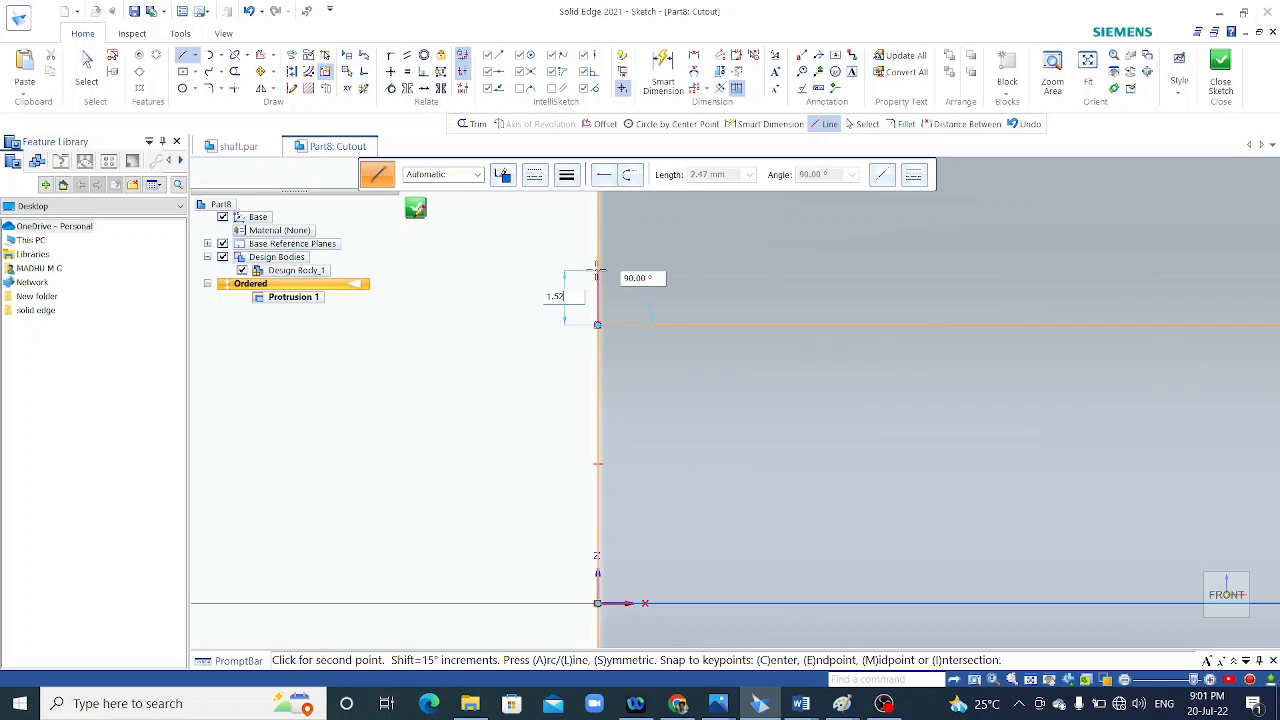
key(Return)
key(Return)
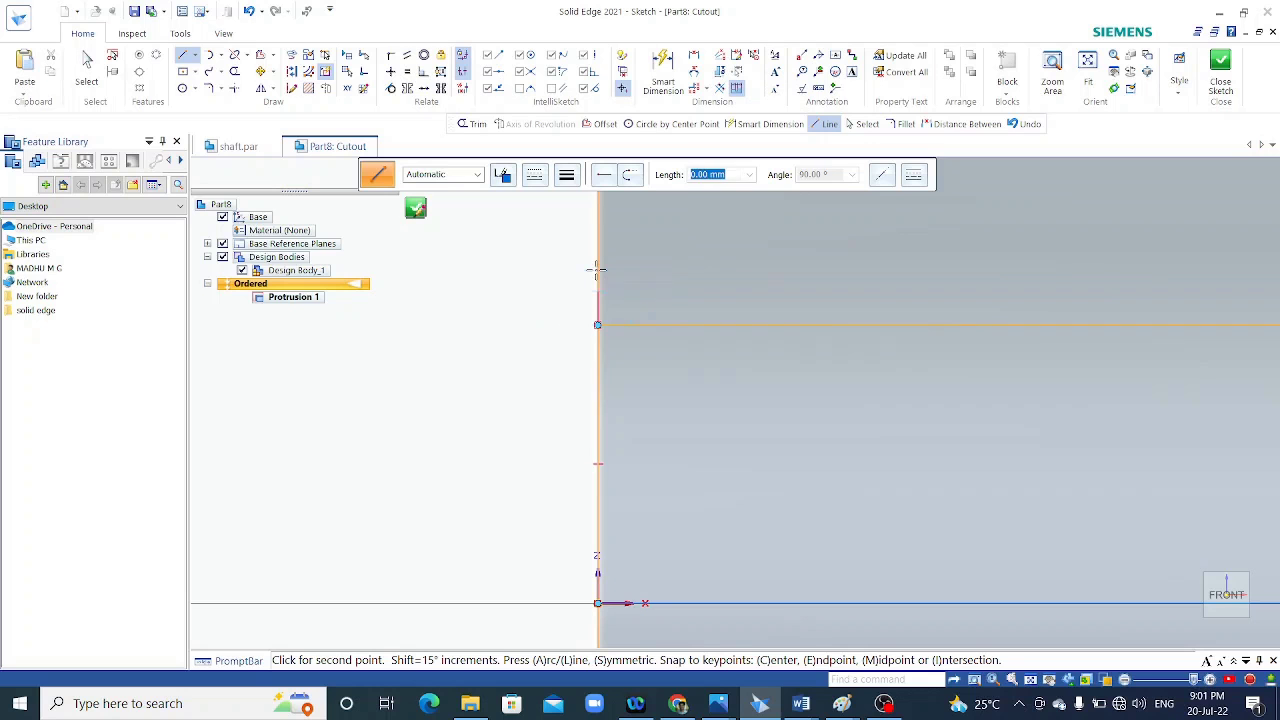
scroll(543, 349, down, 2)
scroll(543, 349, down, 2)
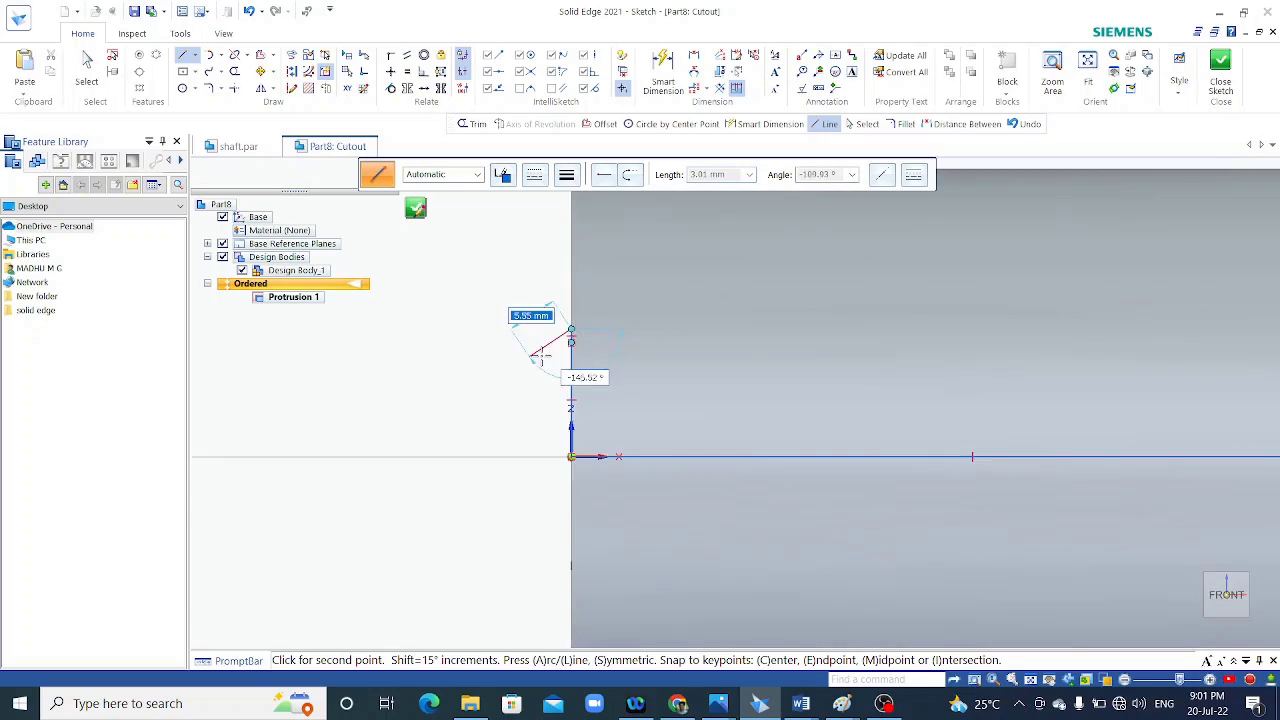
scroll(560, 340, down, 2)
scroll(1145, 327, up, 2)
scroll(1145, 327, up, 2)
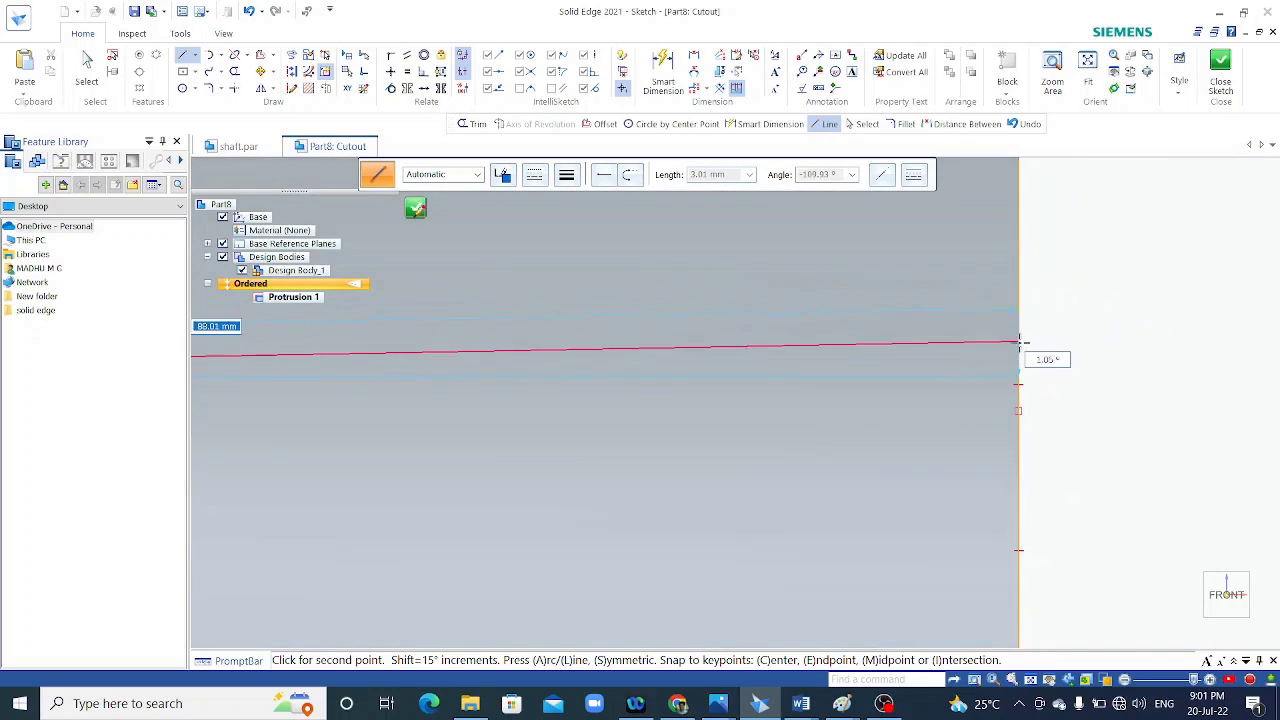
click(1018, 357)
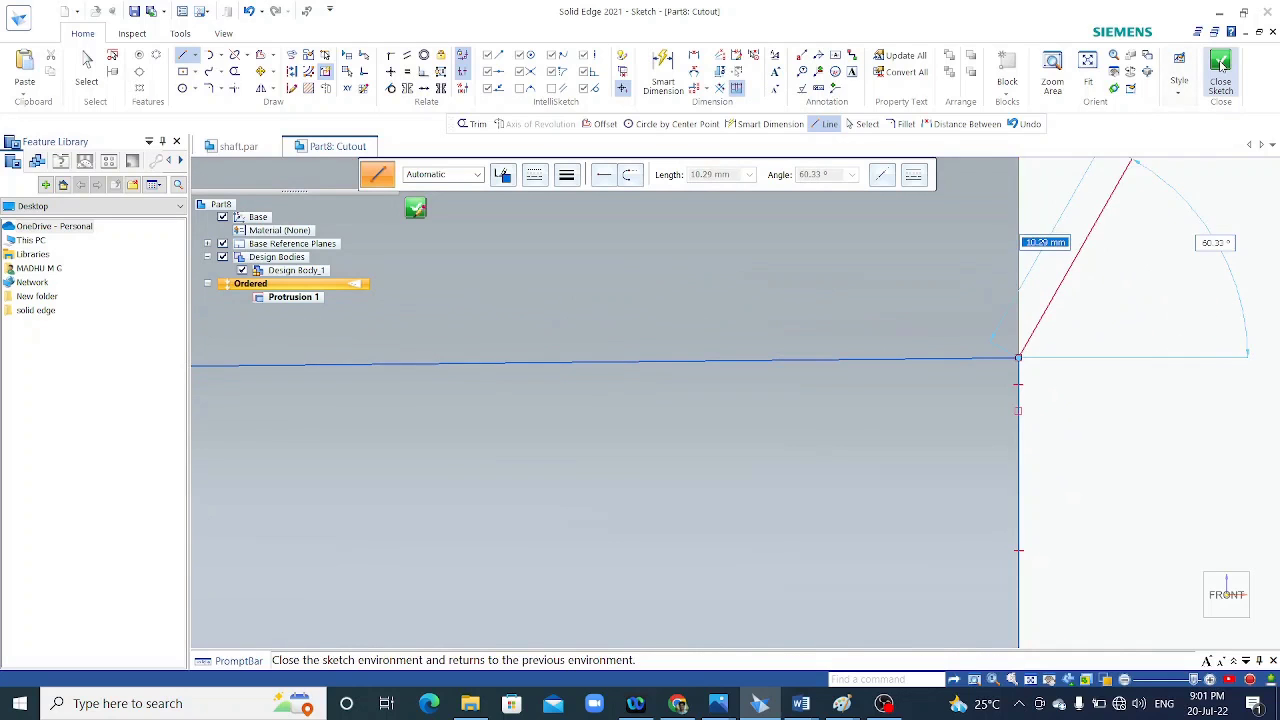
click(1220, 70)
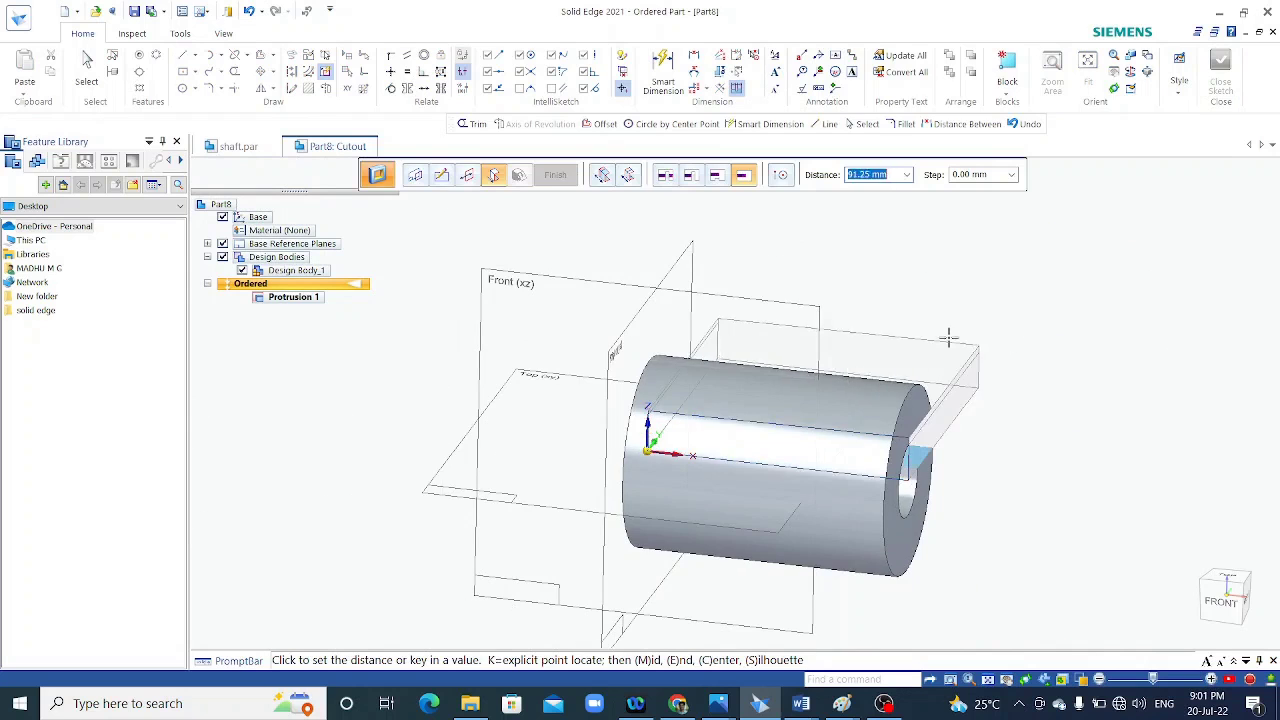
Cut the keyway with a symmetric 8 mm extent to create Cutout 1.
click(633, 180)
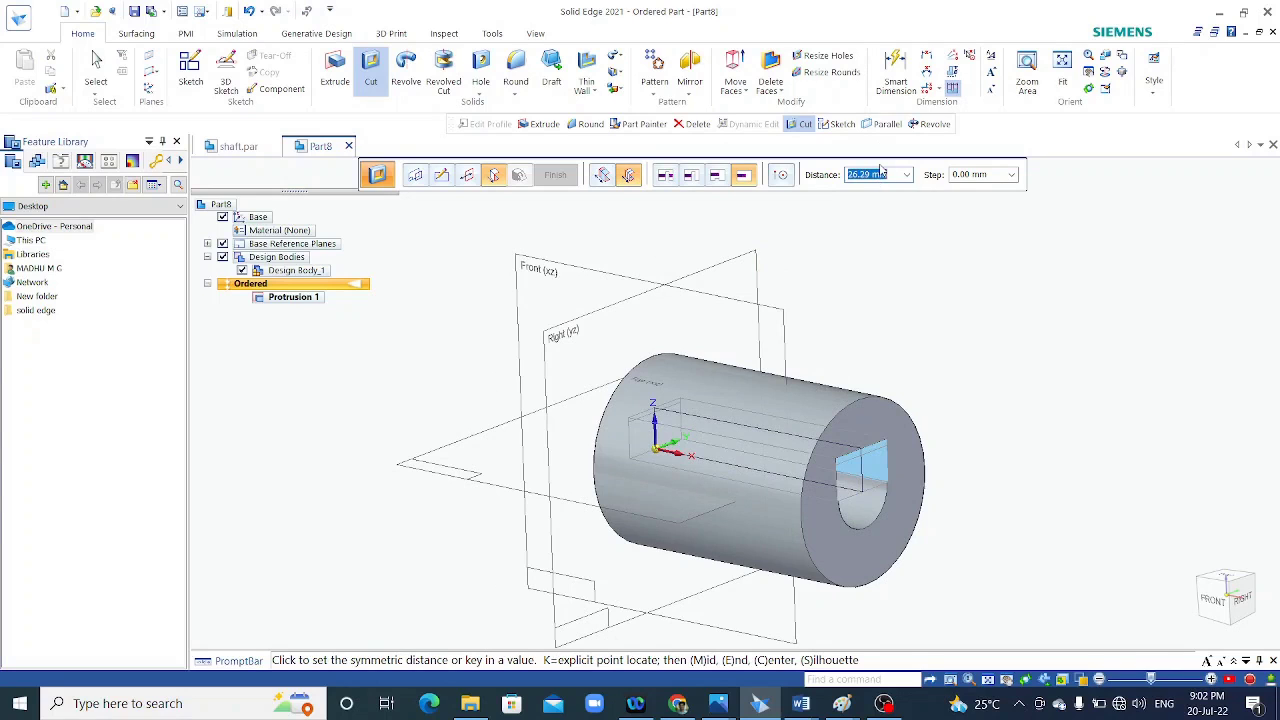
key(Return)
key(Return)
click(560, 174)
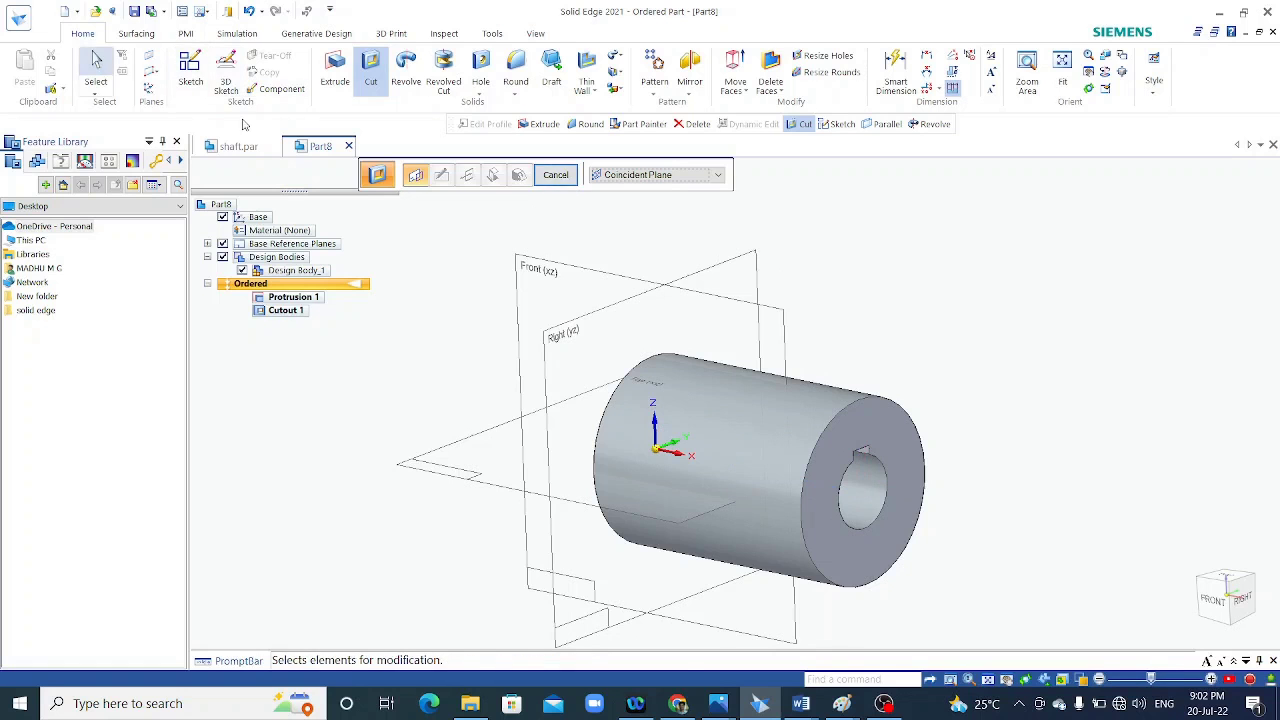
click(97, 68)
Orbit the muff to inspect the keyway slot and bring up the View tools.
scroll(945, 400, up, 3)
mouse_move(945, 400)
middle_down()
mouse_move(914, 340)
mouse_move(873, 317)
middle_up()
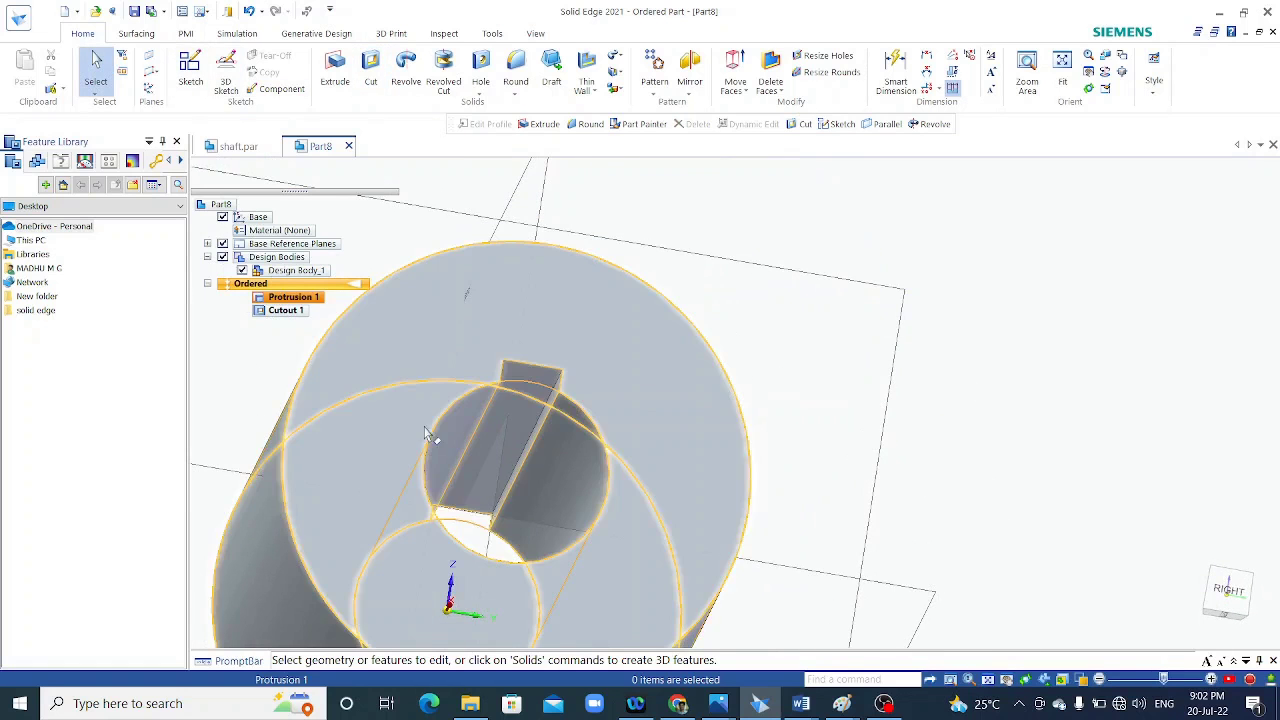
mouse_move(829, 271)
middle_down()
mouse_move(843, 314)
mouse_move(800, 307)
mouse_move(688, 458)
middle_up()
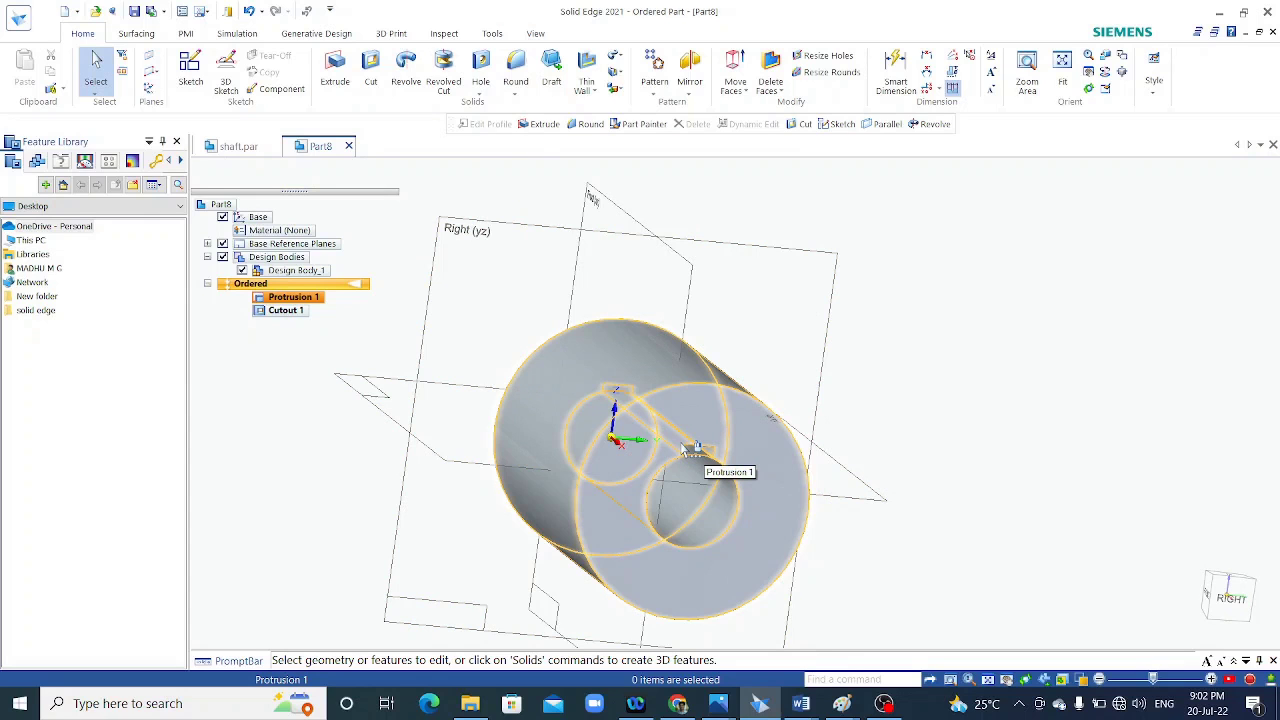
click(535, 33)
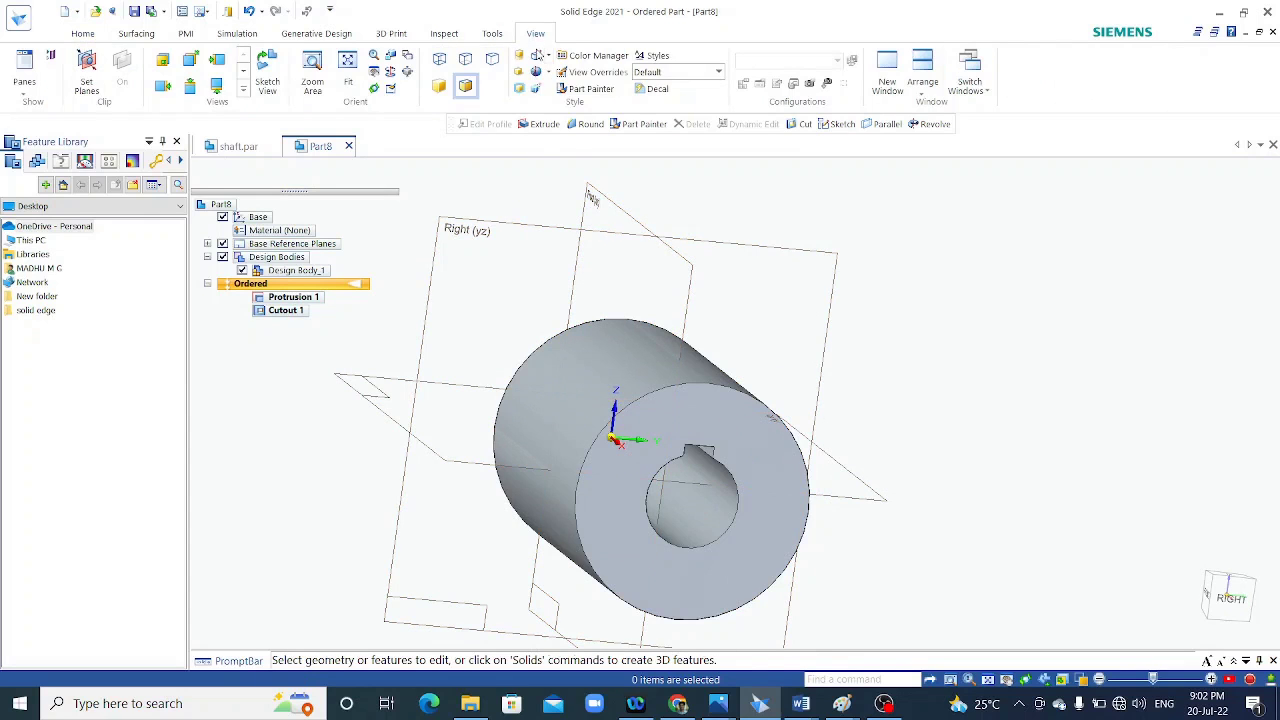
Paint the muff cylinder body with the Red style using Part Painter.
click(593, 90)
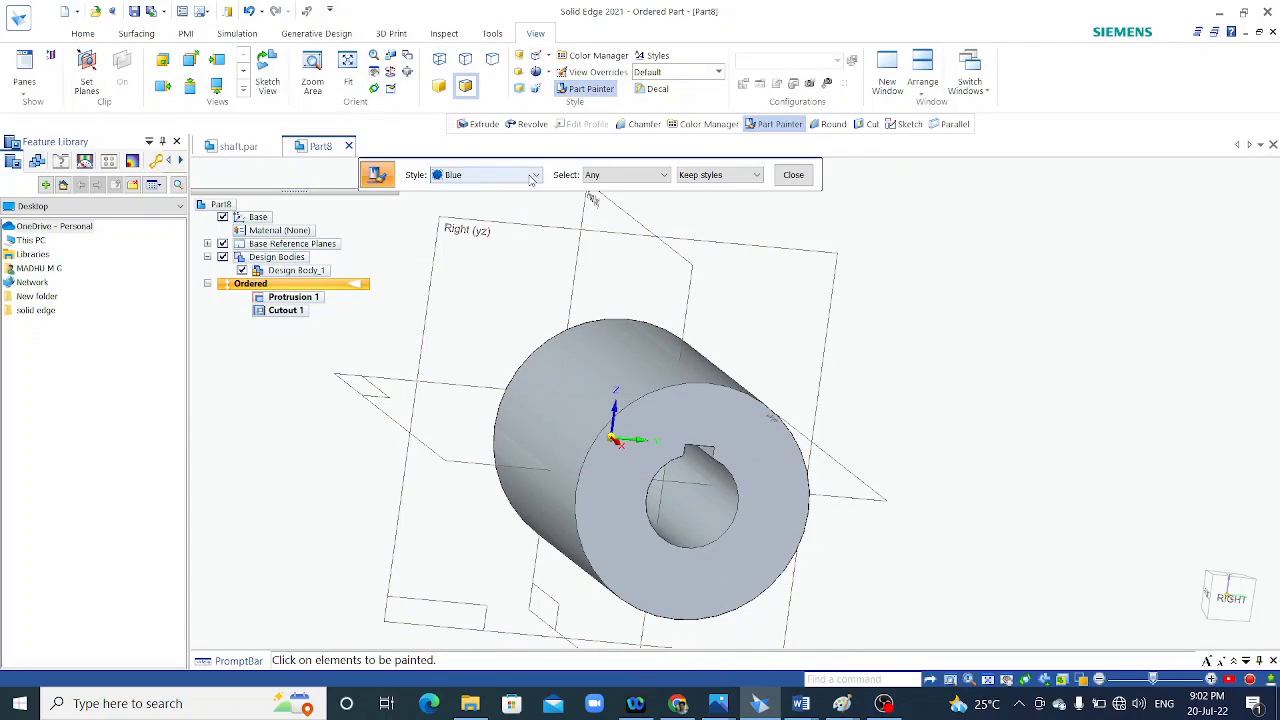
click(485, 175)
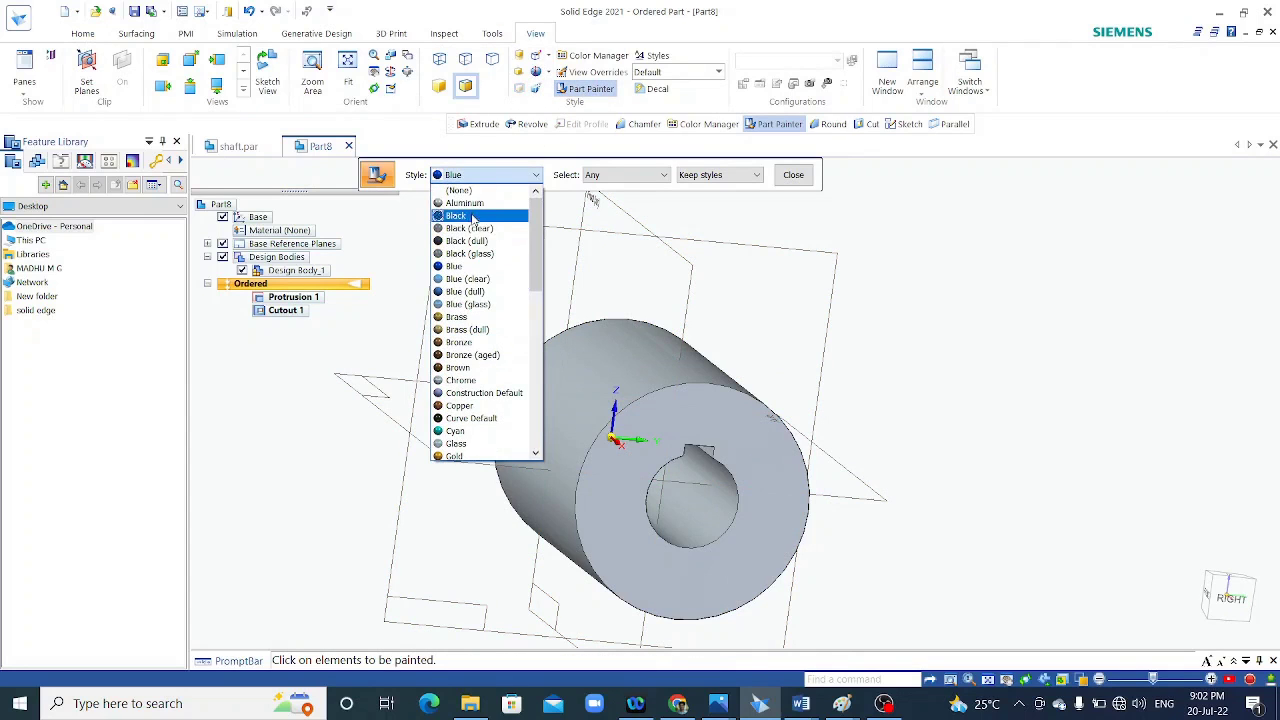
scroll(456, 380, down, 1)
scroll(456, 404, down, 1)
scroll(466, 406, up, 1)
scroll(470, 380, up, 2)
scroll(480, 300, up, 1)
scroll(488, 258, down, 2)
scroll(480, 250, down, 2)
scroll(470, 295, down, 7)
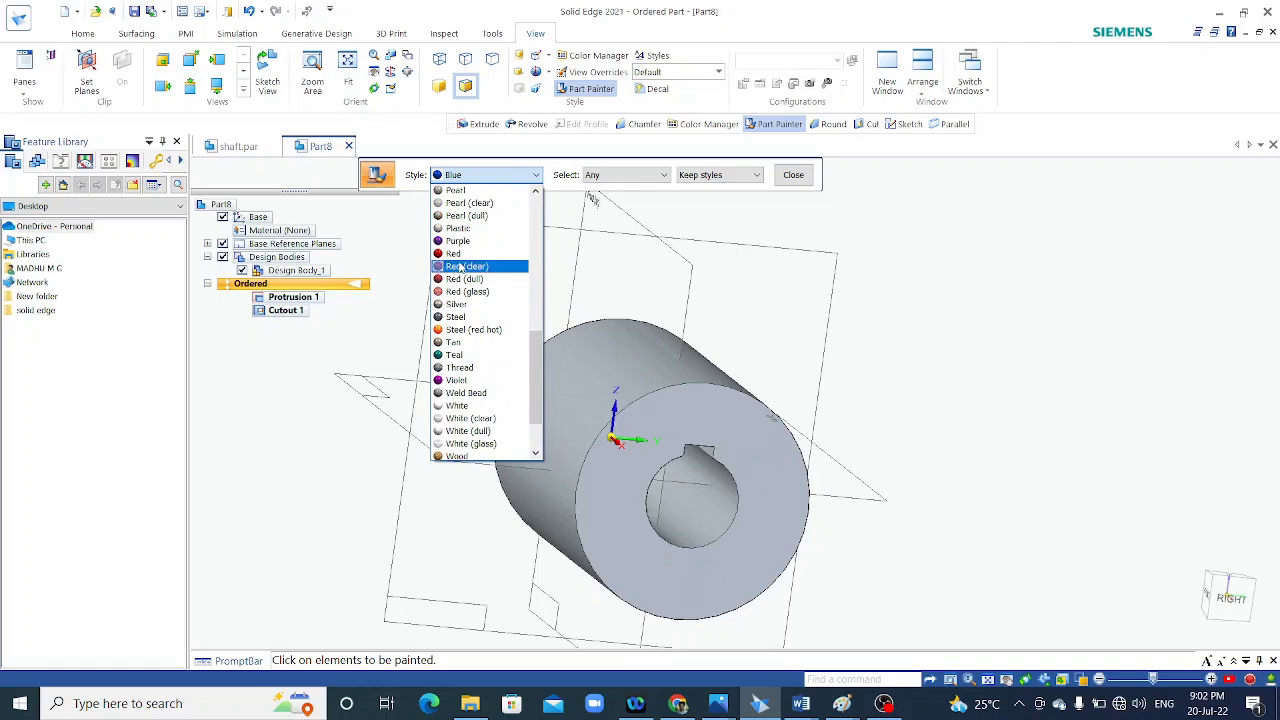
click(455, 254)
click(660, 402)
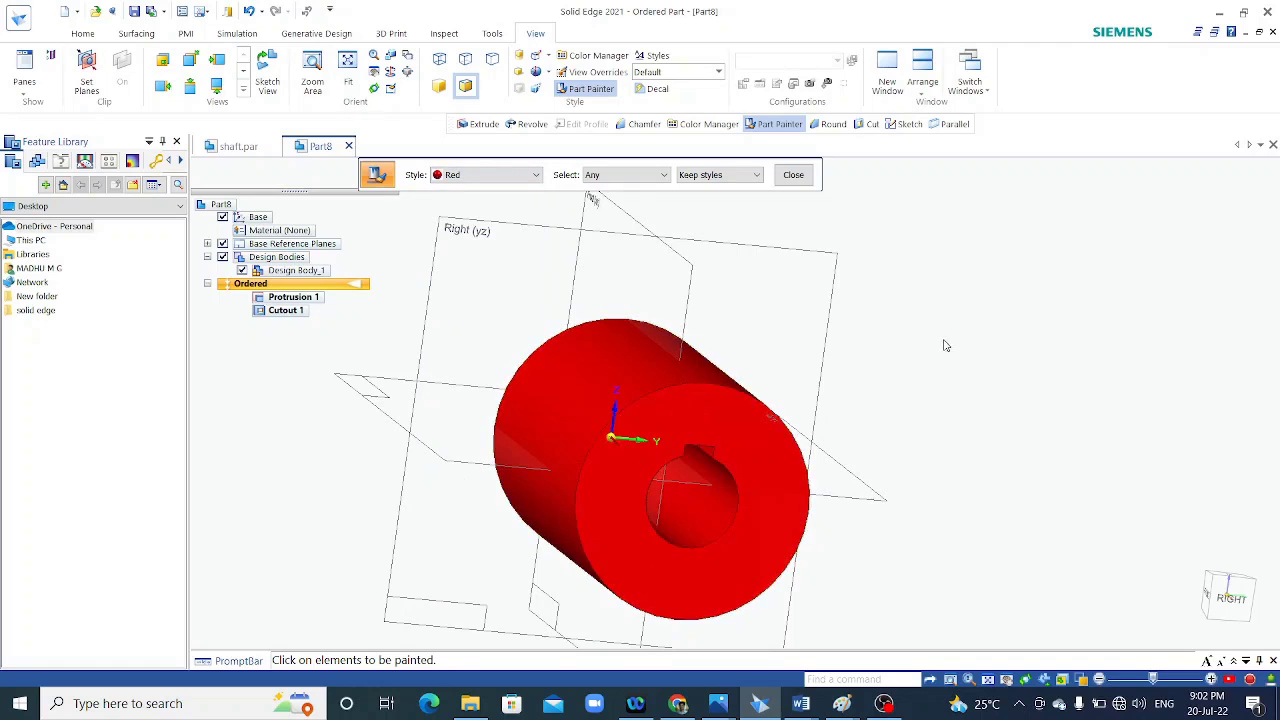
Exit painting and save the part as muff.par.
key(ctrl+t)
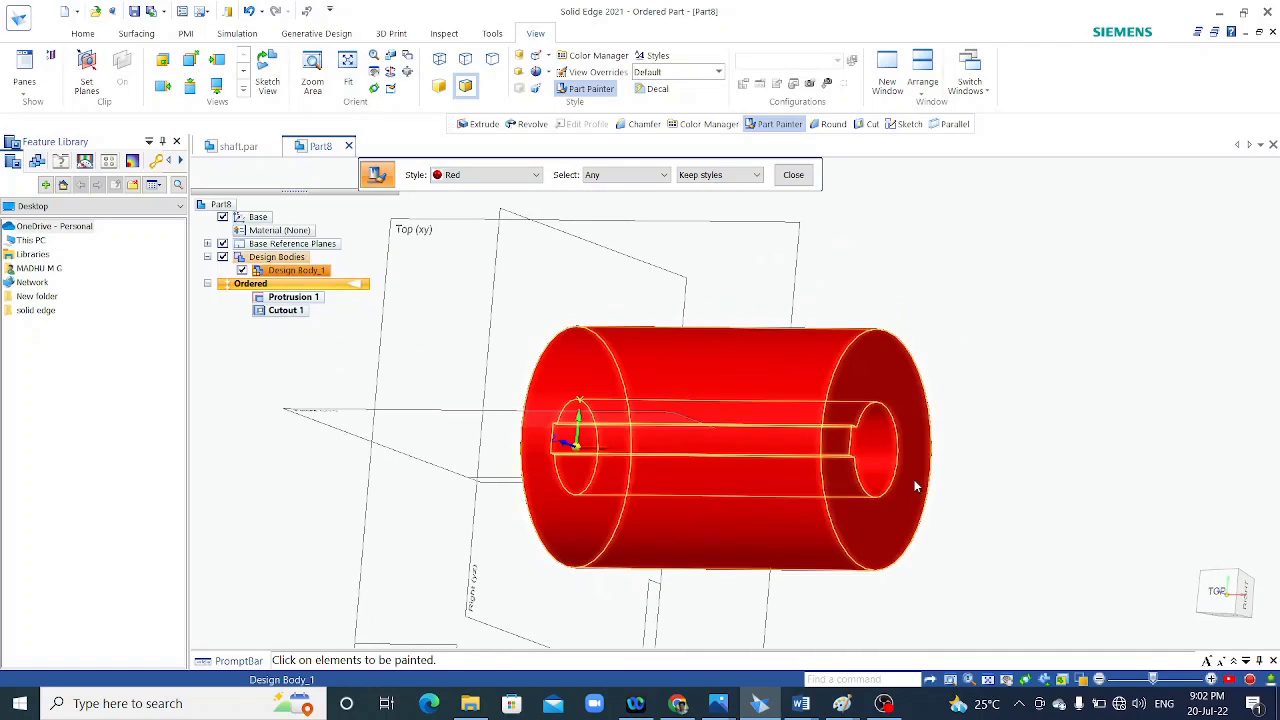
key(Escape)
key(ctrl+s)
text(muff)
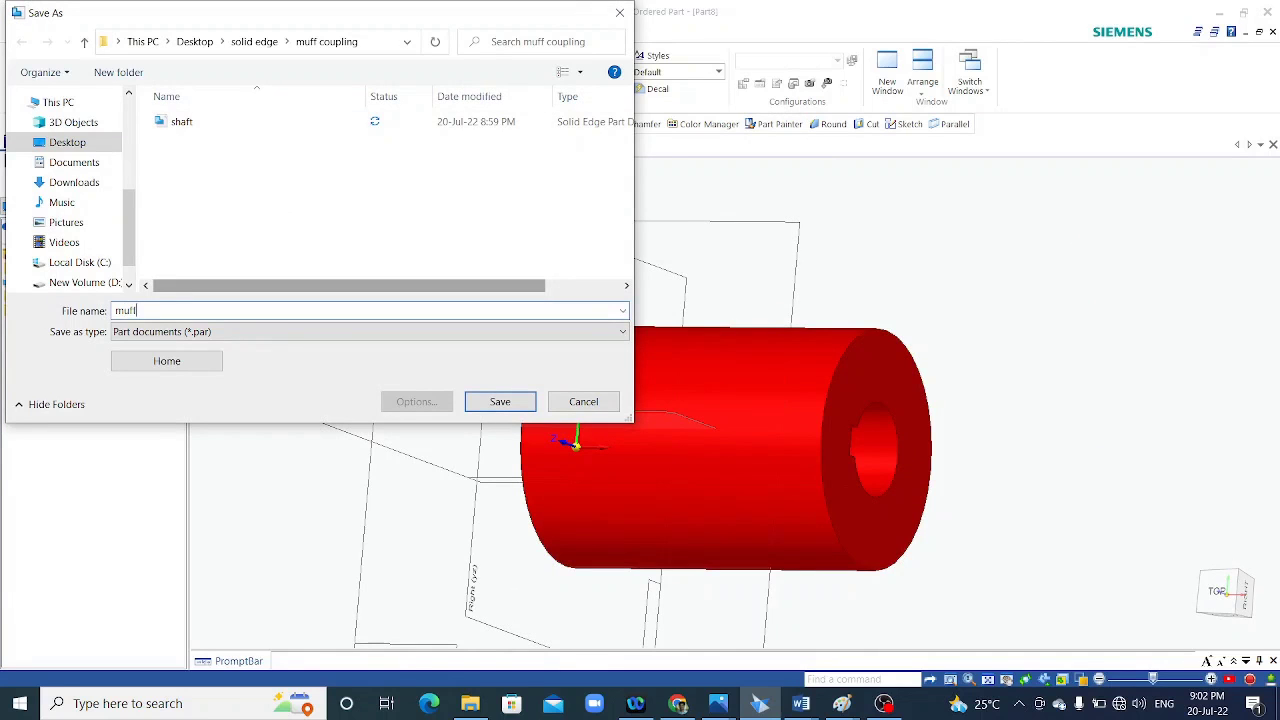
key(Return)
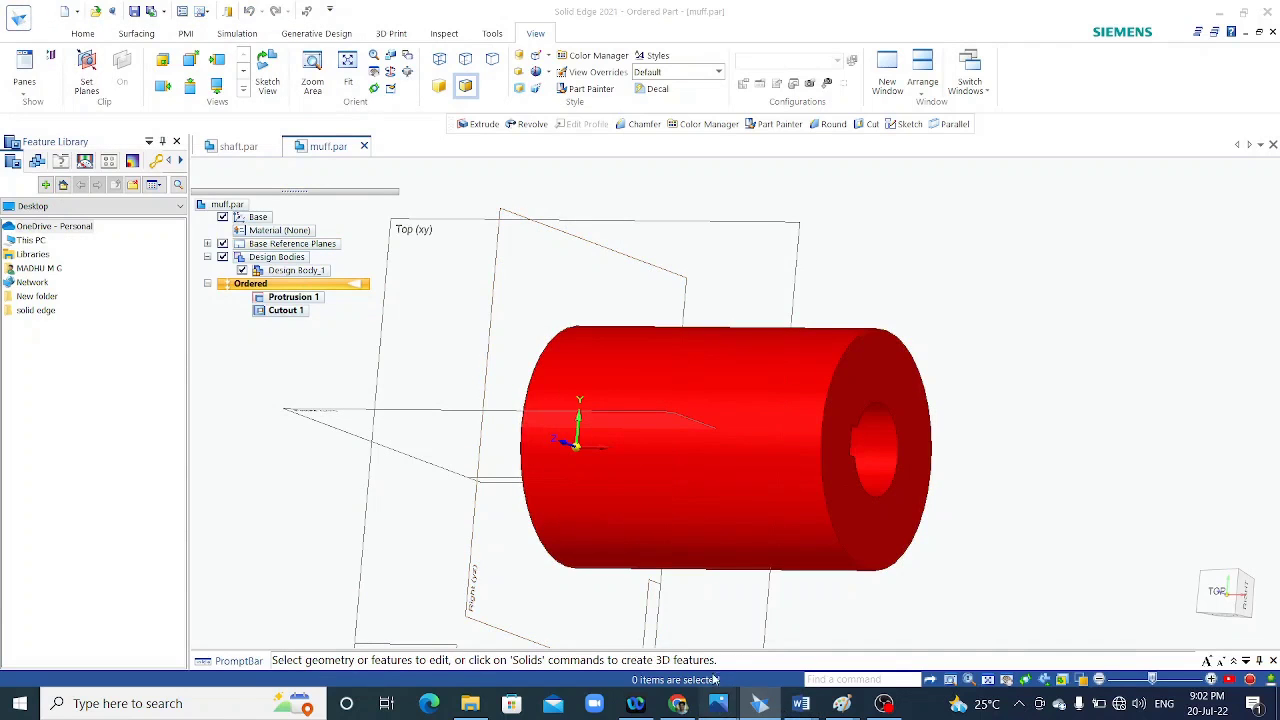
Review the taper key dimensions on the Photos drawing, then switch back to Solid Edge.
mouse_move(718, 704)
click(675, 630)
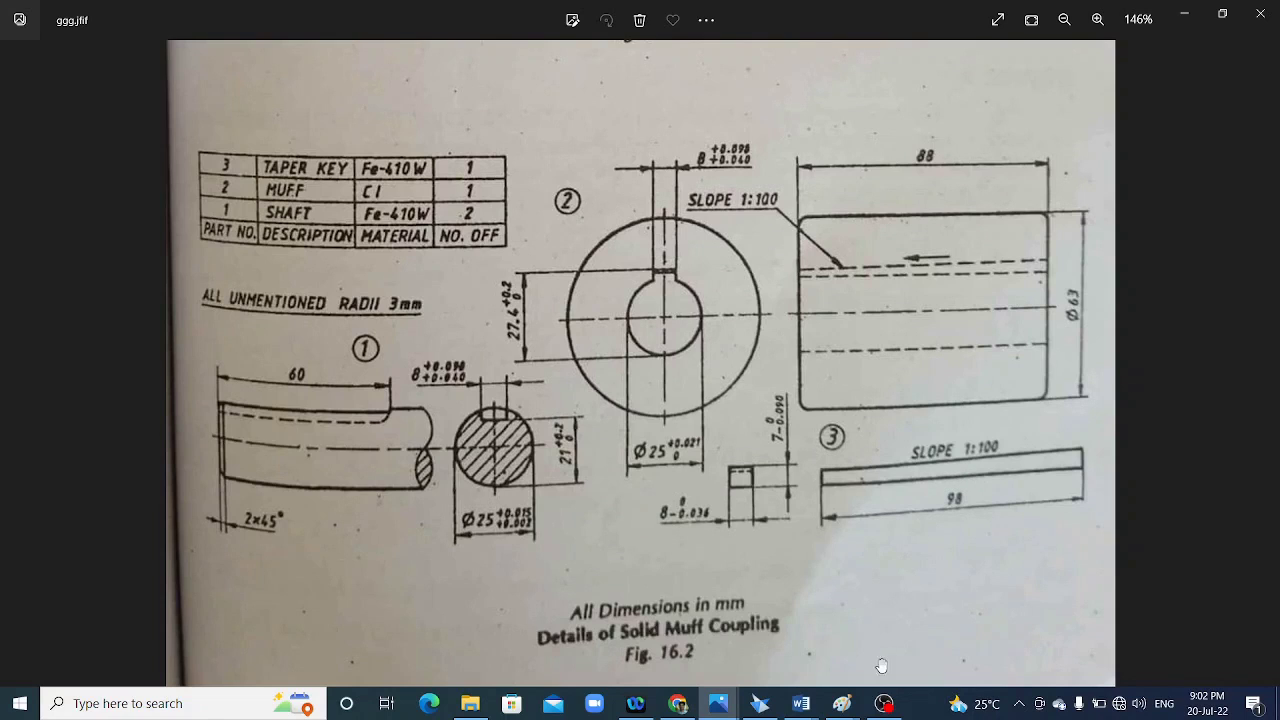
mouse_move(759, 703)
click(773, 652)
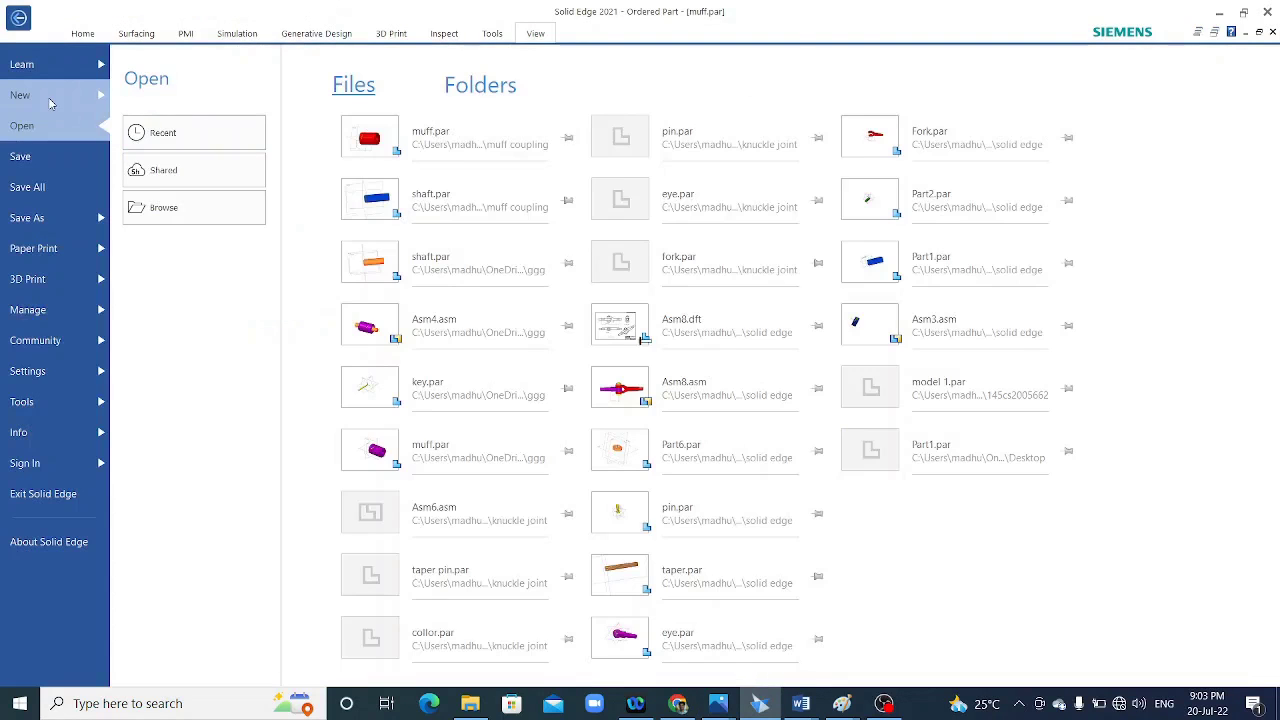
Create a new part from the ISO metric part template.
click(48, 94)
click(191, 208)
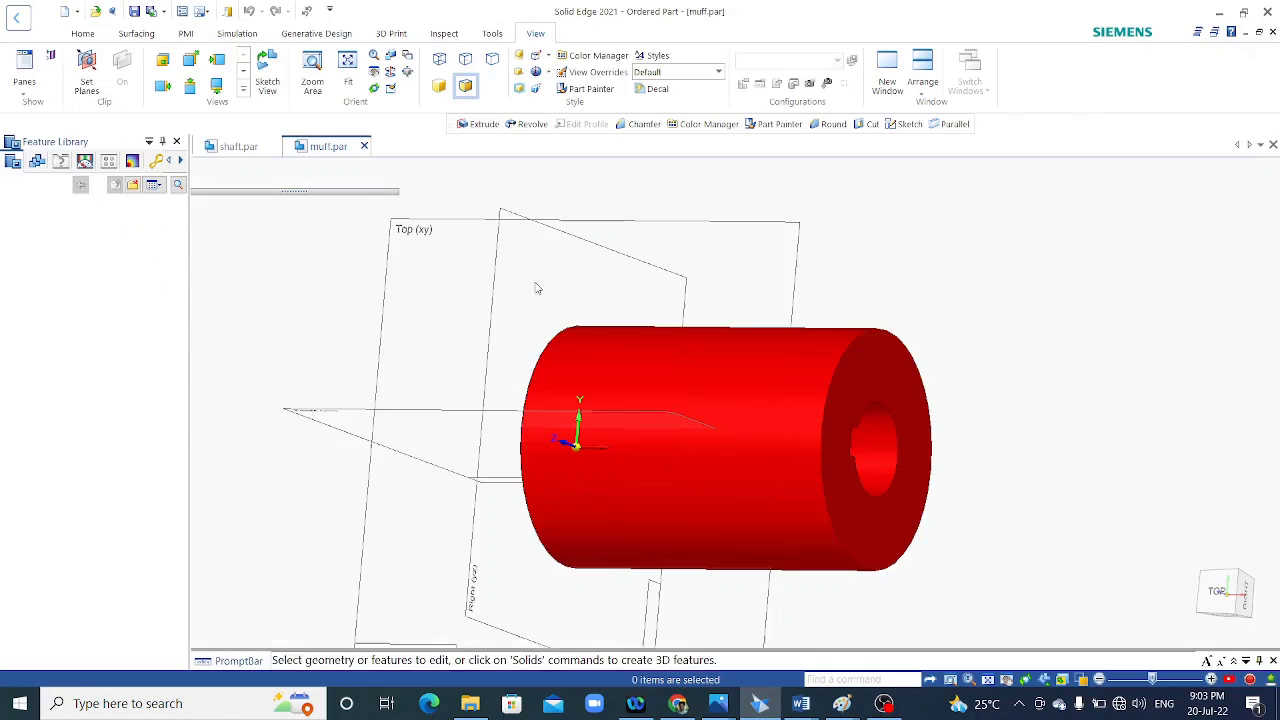
click(700, 262)
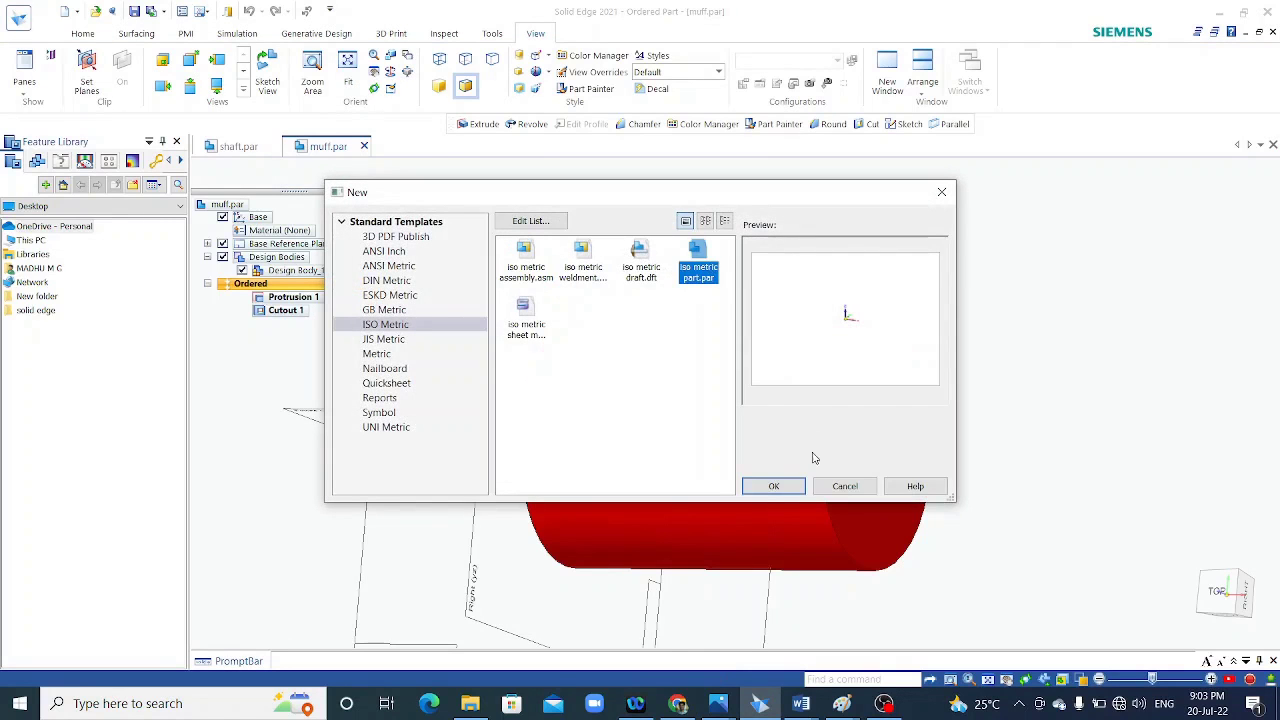
click(773, 486)
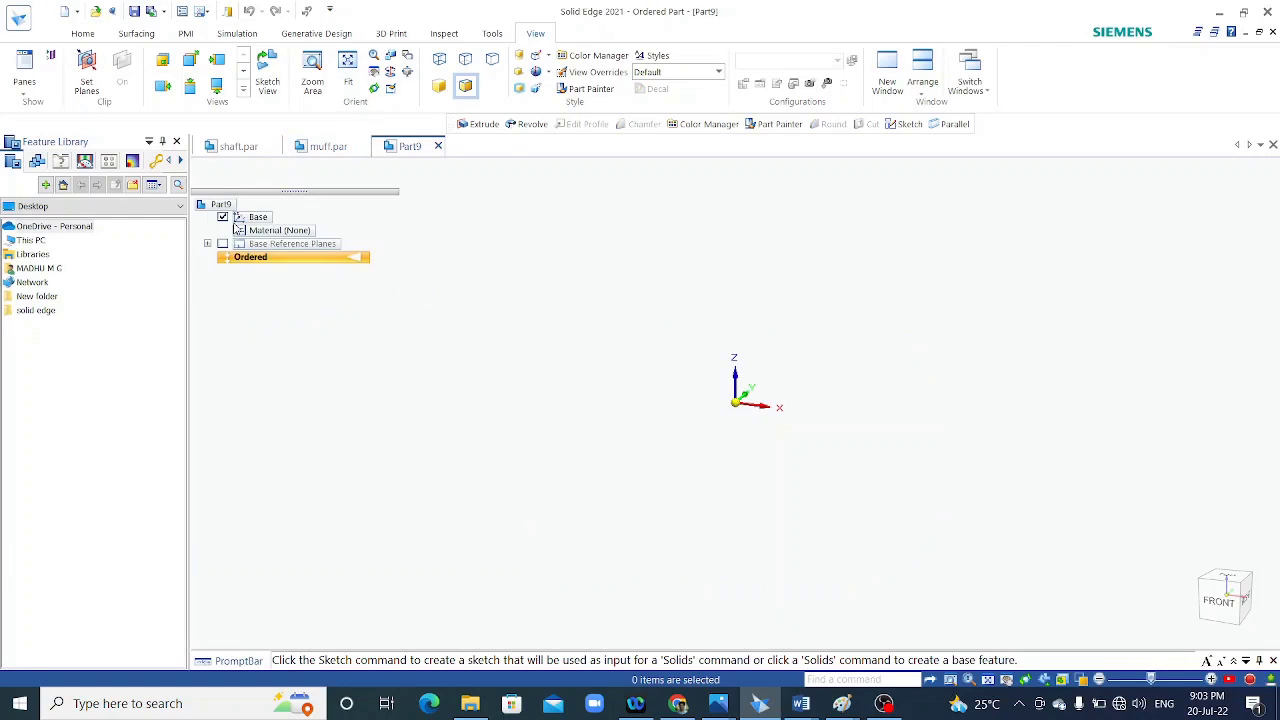
Show the base reference planes and start an extruded protrusion on the Front (xz) plane.
click(222, 244)
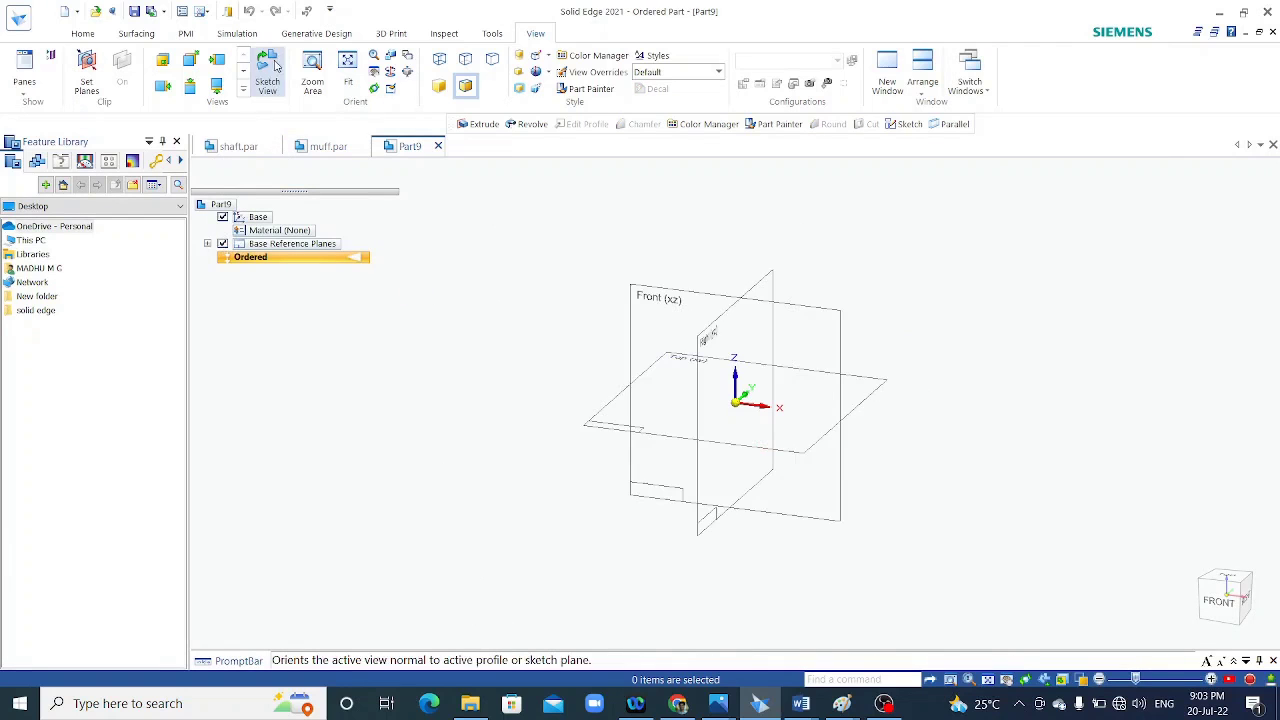
click(85, 34)
click(335, 70)
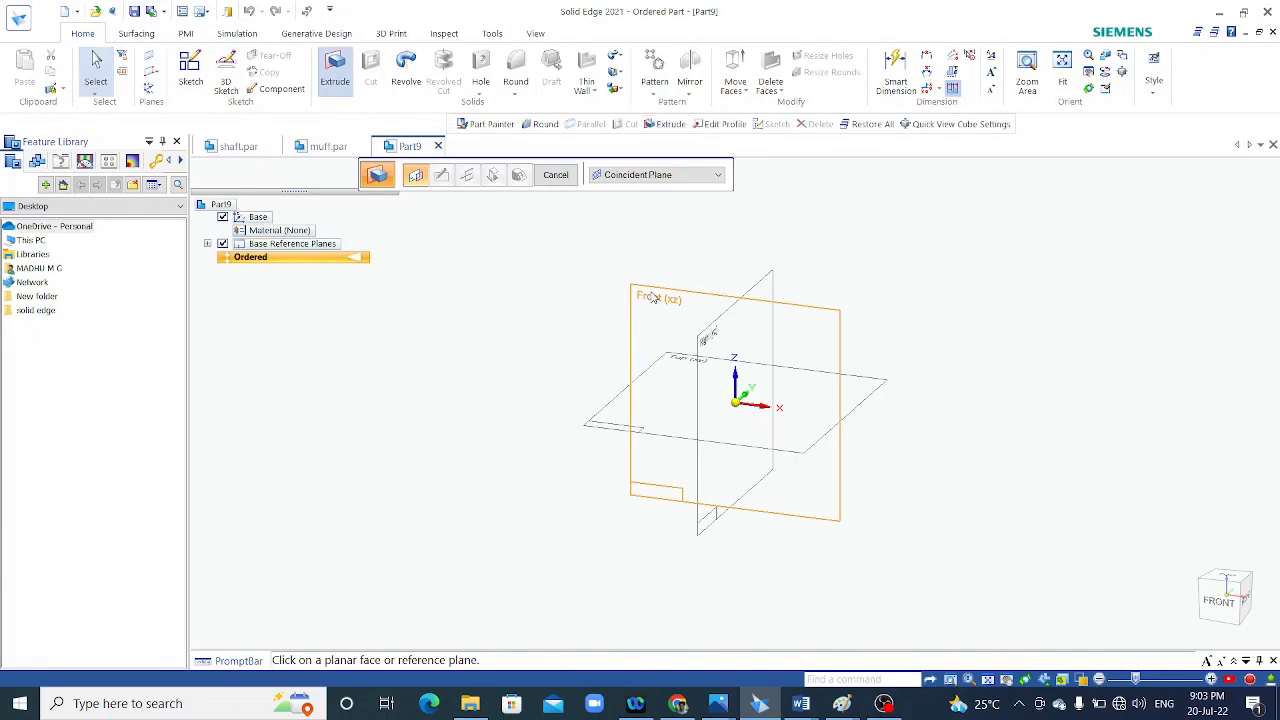
click(650, 293)
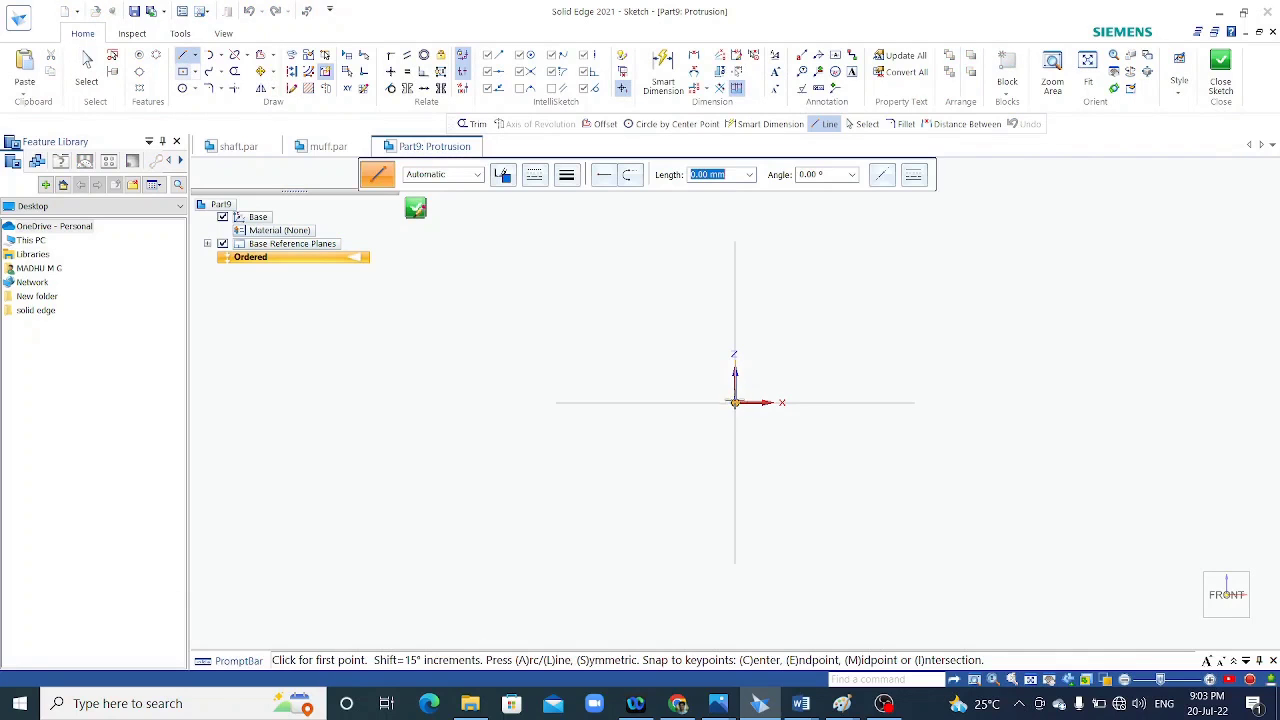
Draw the 98 mm bottom edge and 7 mm right edge from the origin.
click(735, 402)
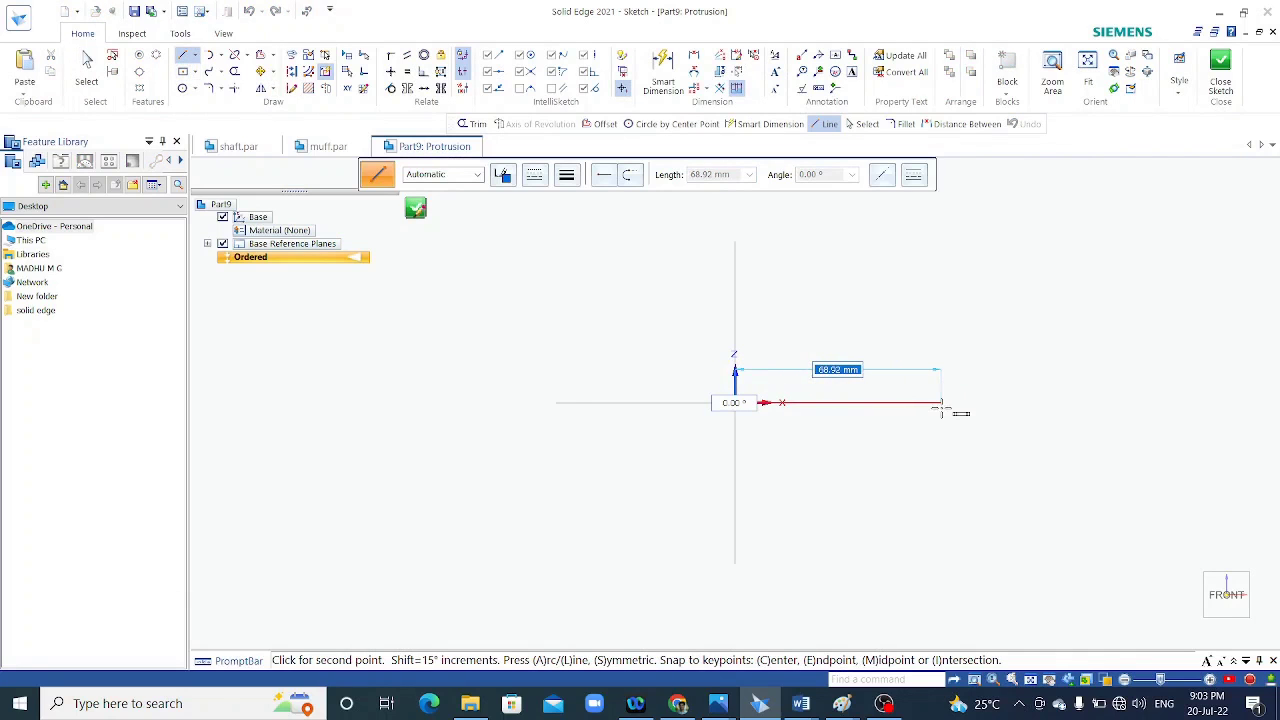
text(98)
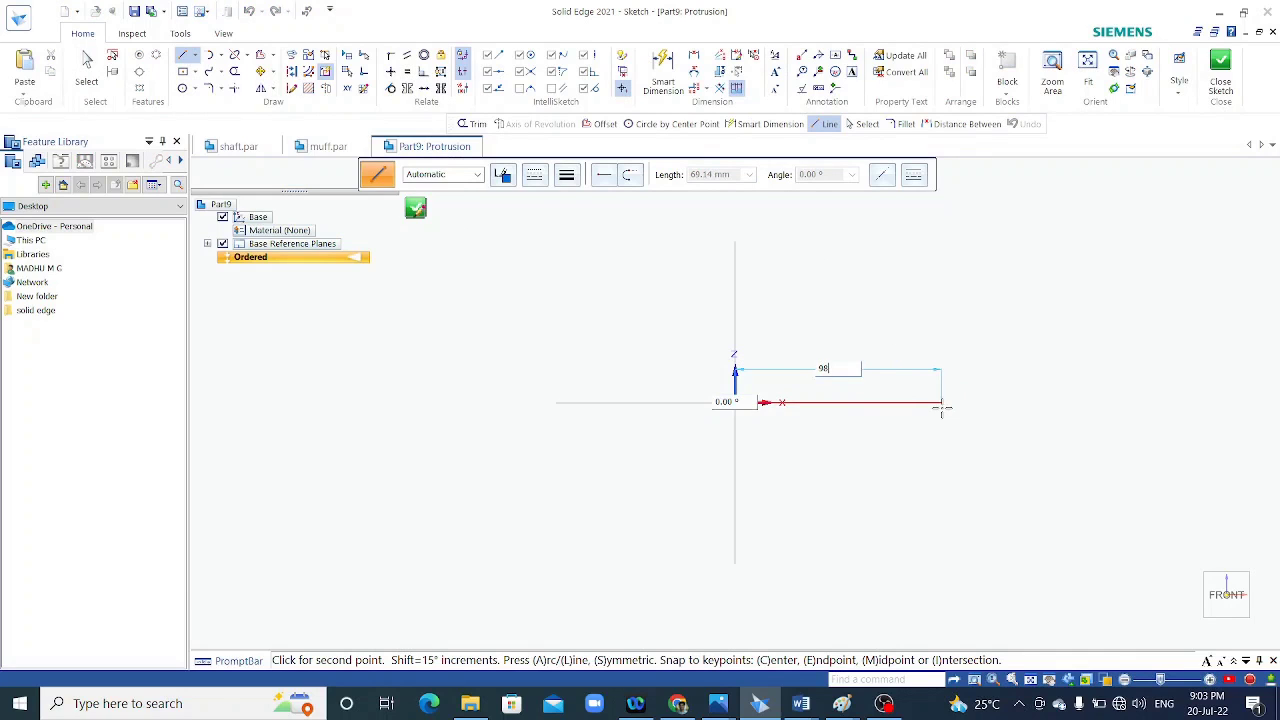
key(Return)
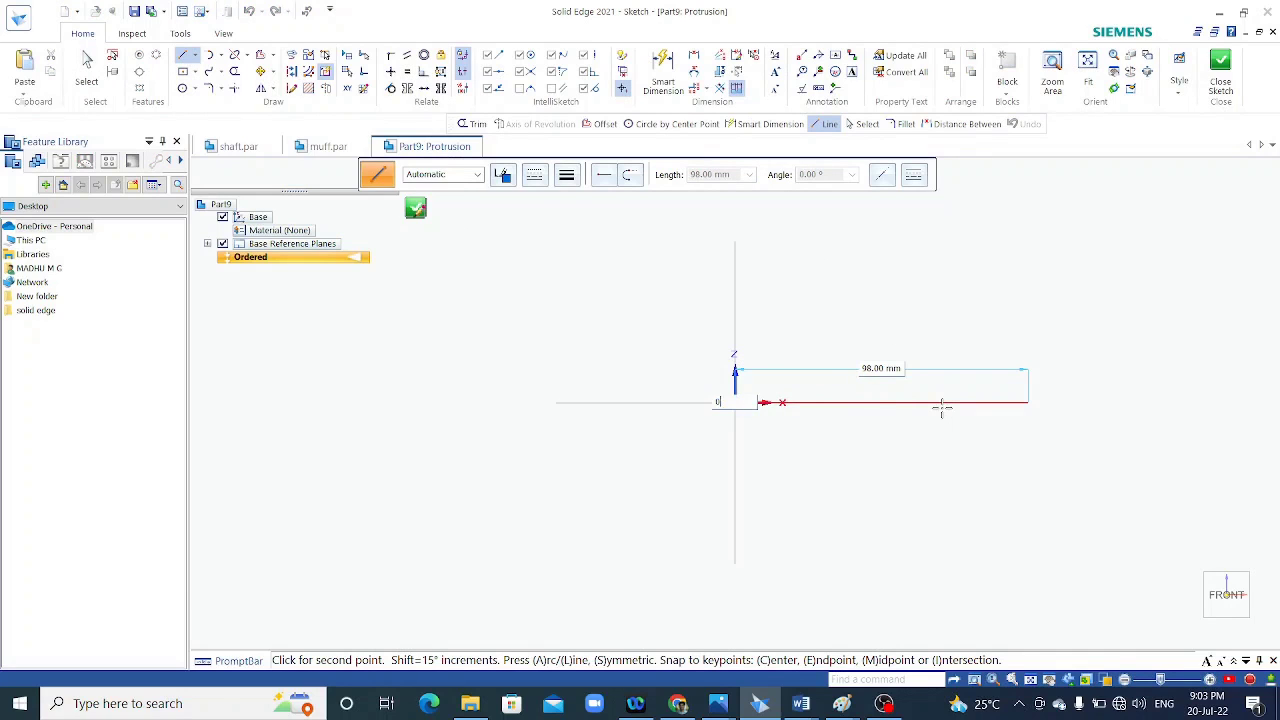
key(Return)
text(7)
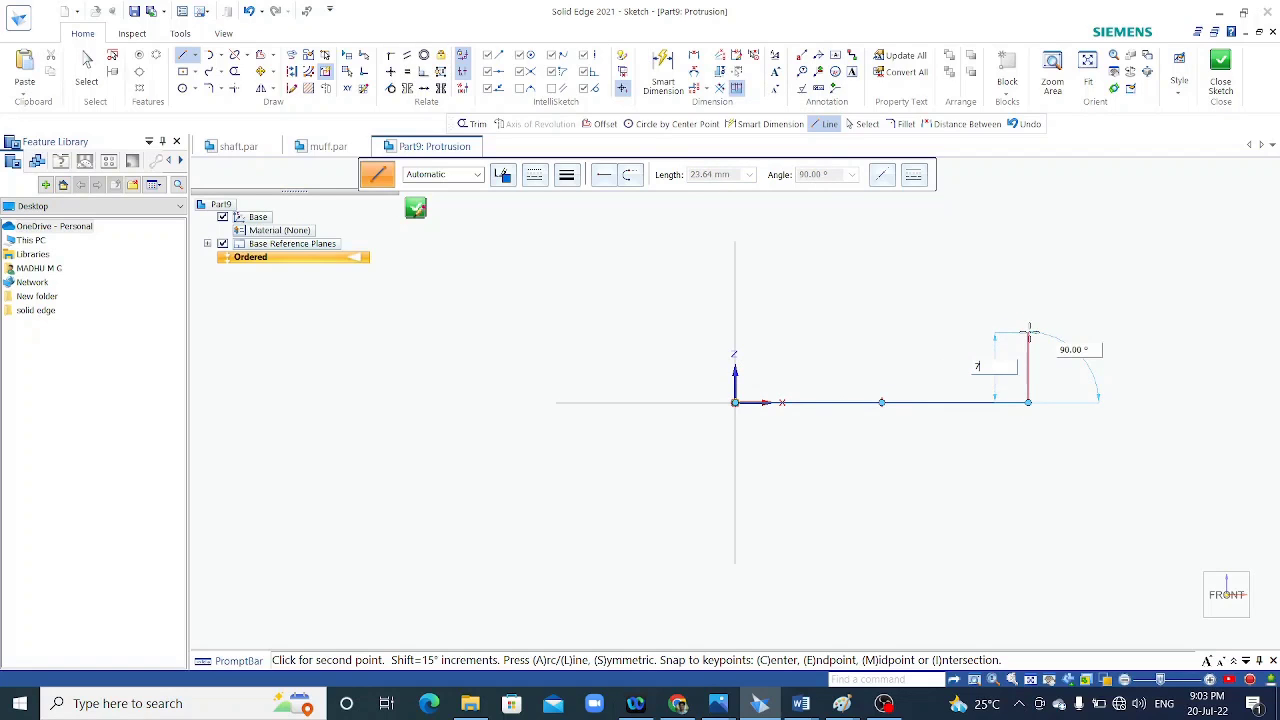
key(Tab)
click(1029, 332)
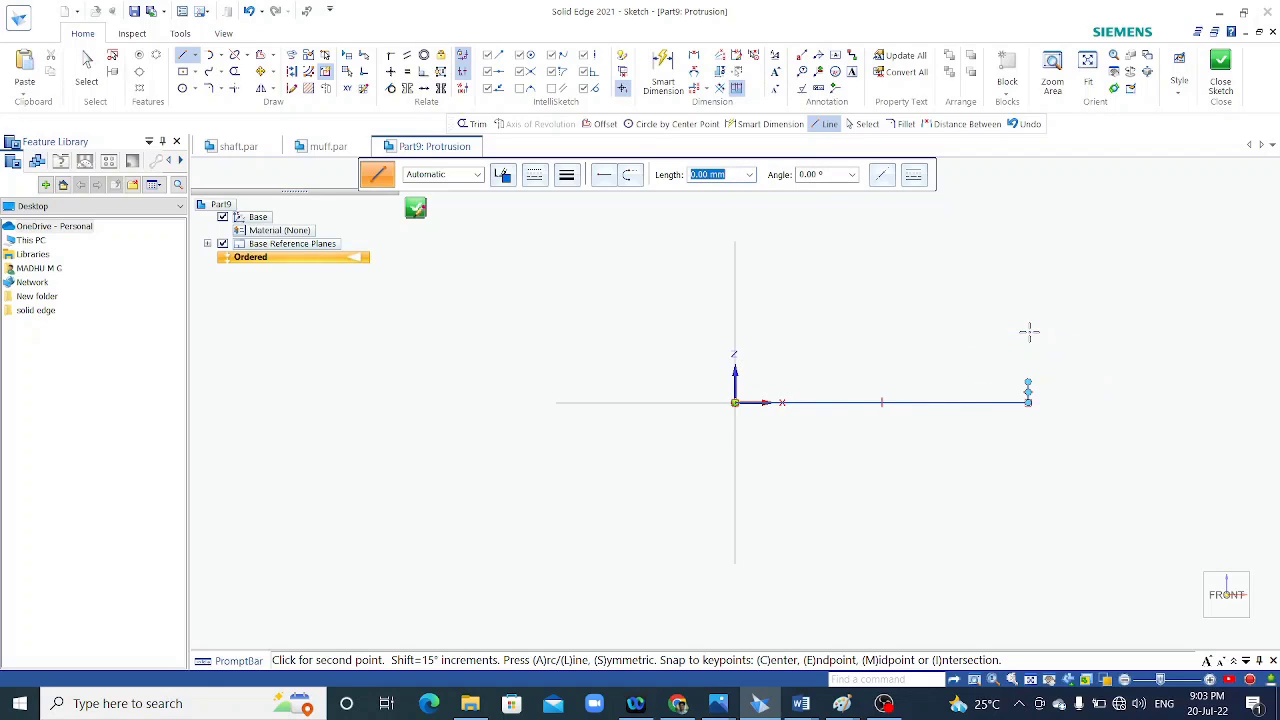
Add the roughly 6 mm left vertical edge starting at the origin.
scroll(650, 420, up, 2)
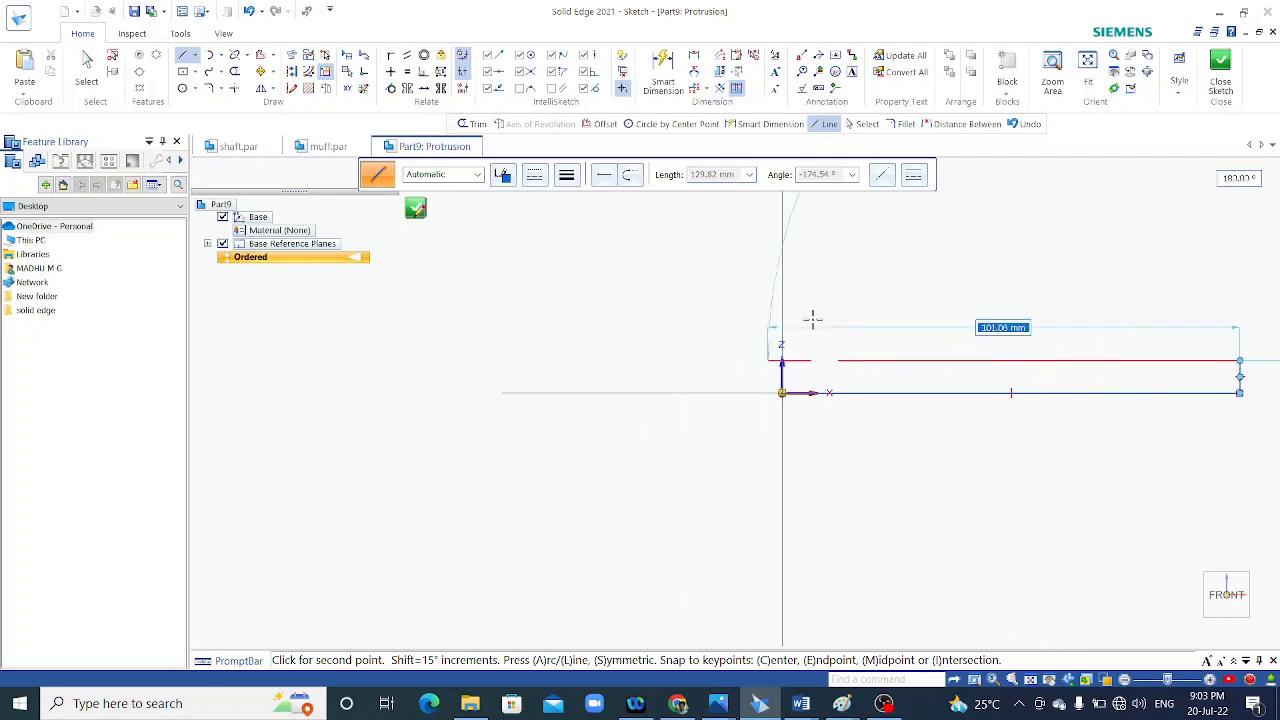
right_click(860, 292)
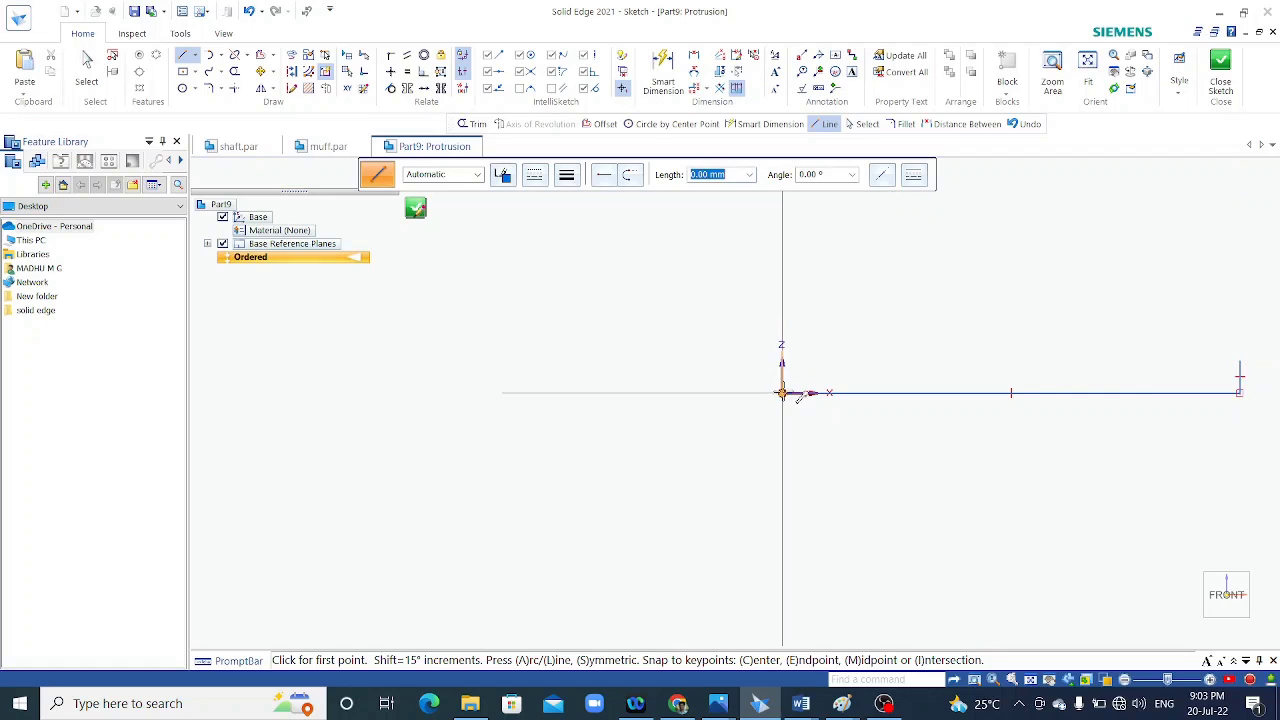
click(780, 388)
scroll(775, 362, up, 2)
scroll(790, 350, up, 1)
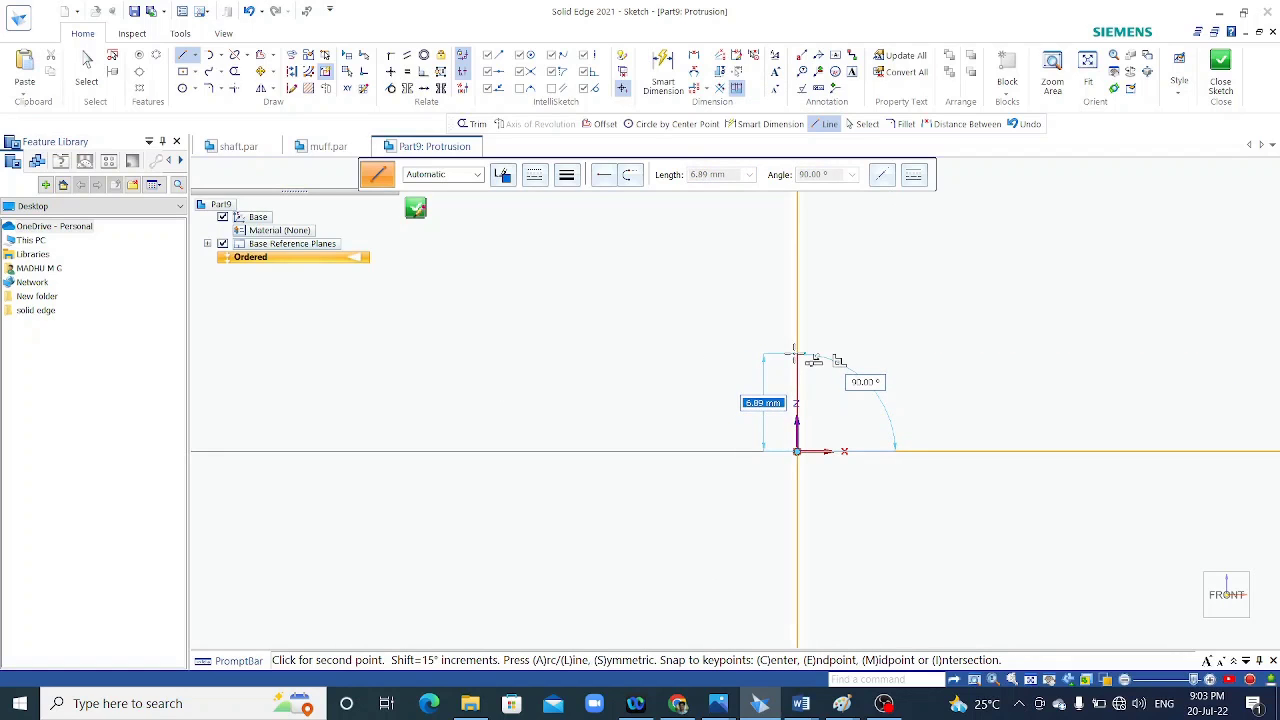
text(6.)
key(Tab)
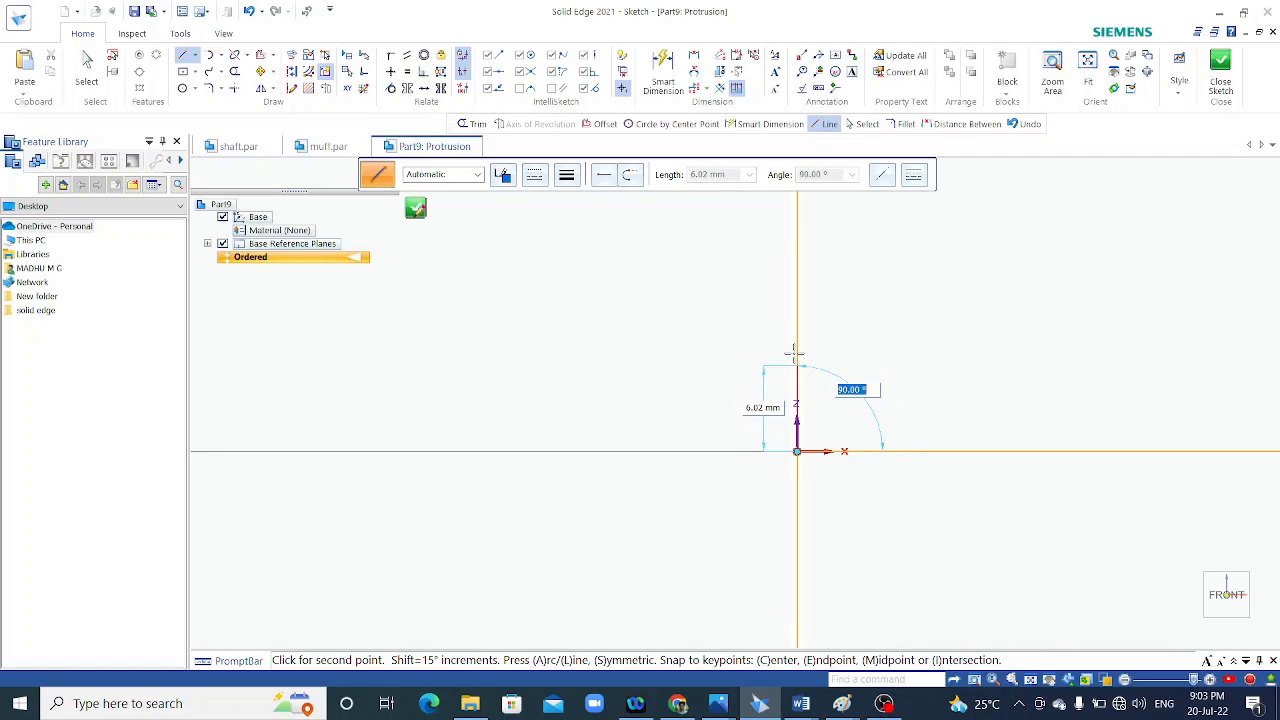
key(Return)
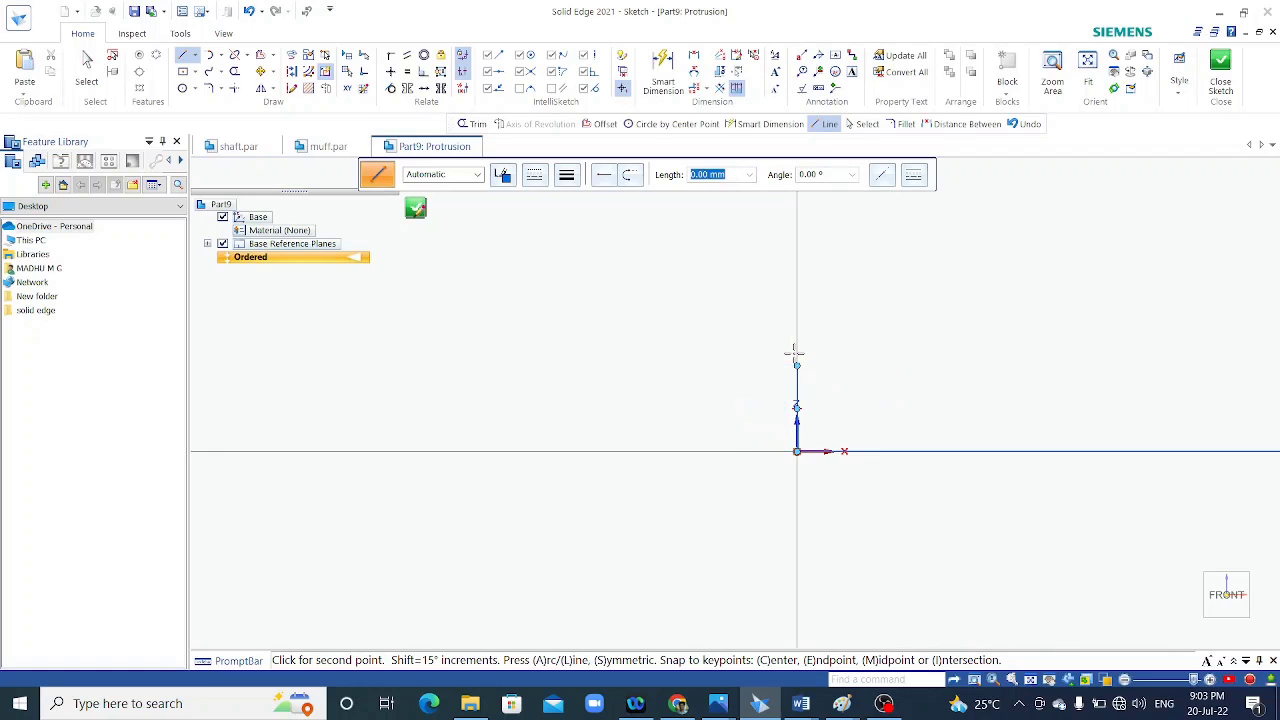
scroll(720, 394, down, 3)
scroll(840, 396, up, 2)
scroll(875, 395, up, 3)
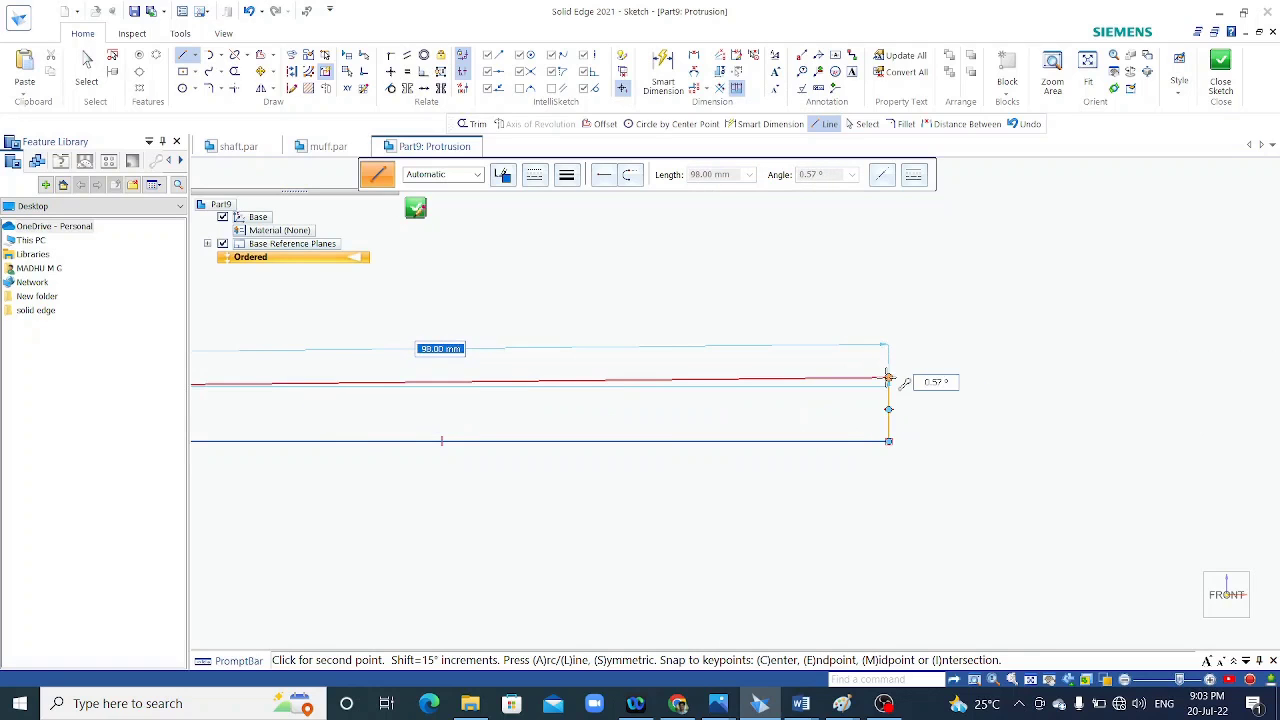
scroll(986, 334, down, 2)
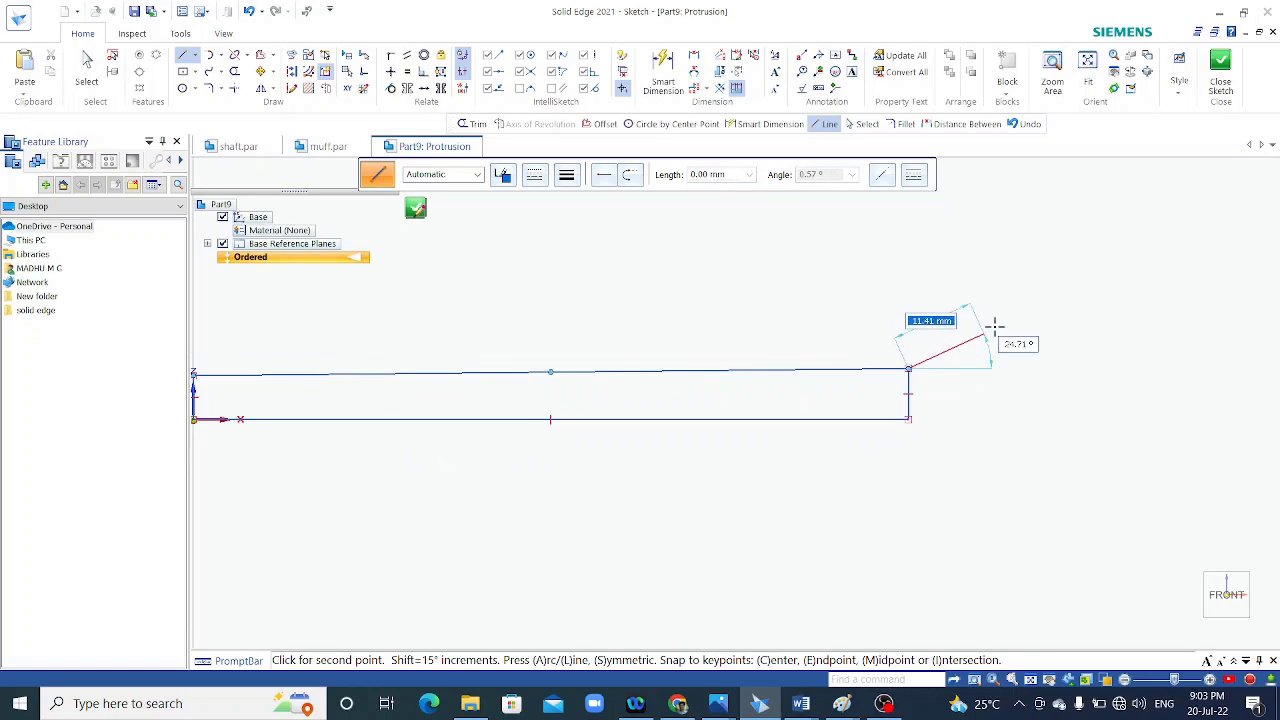
Dismiss the unclosed-profile warning and delete the faulty bottom edge line.
click(1224, 66)
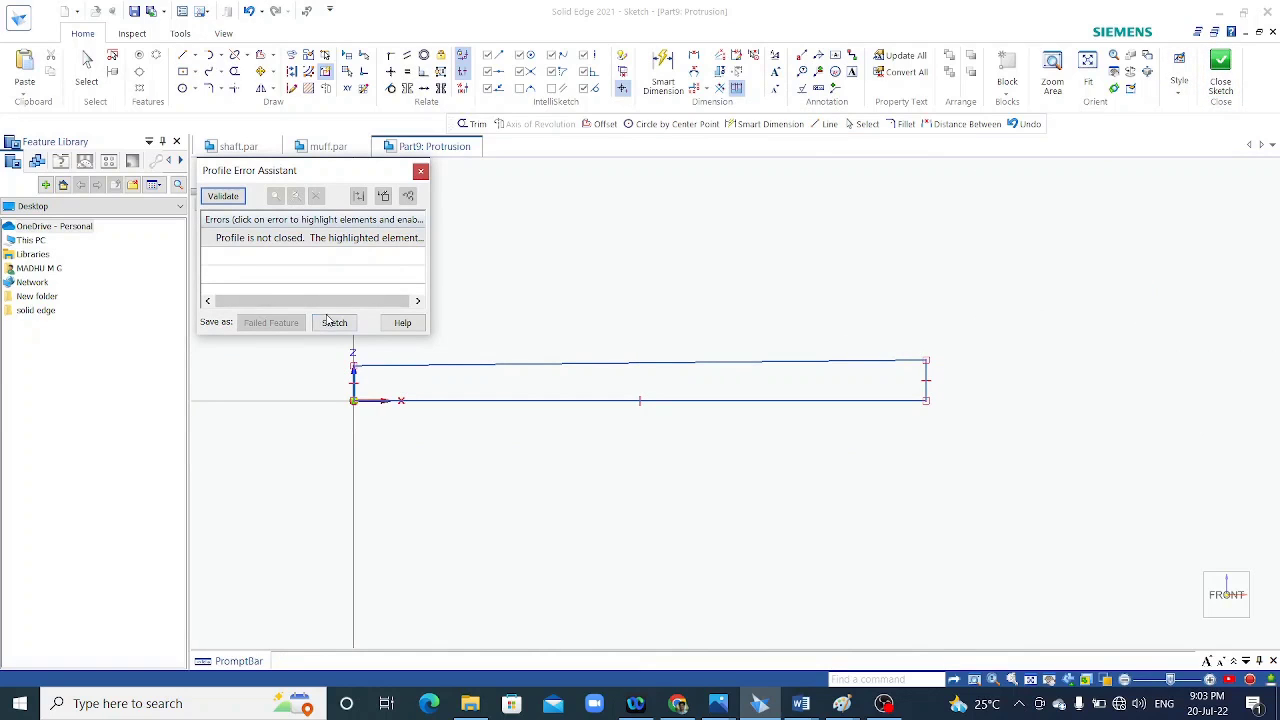
click(419, 173)
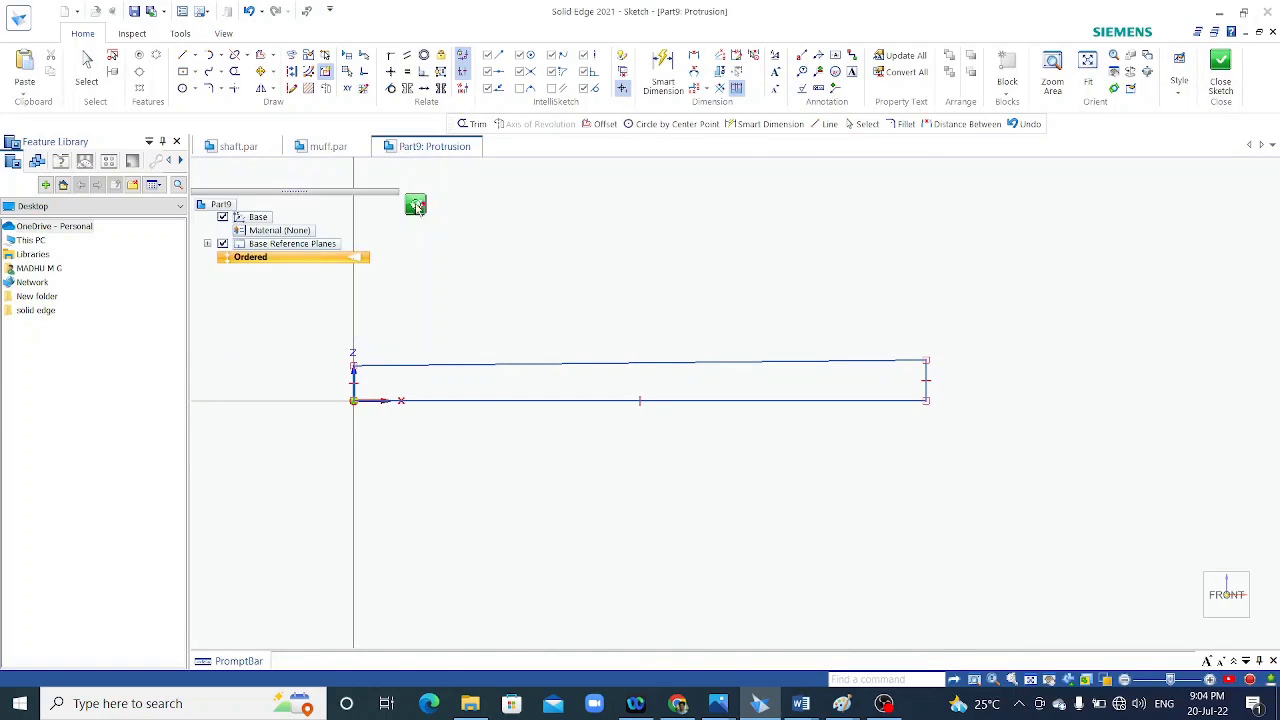
click(478, 397)
key(Delete)
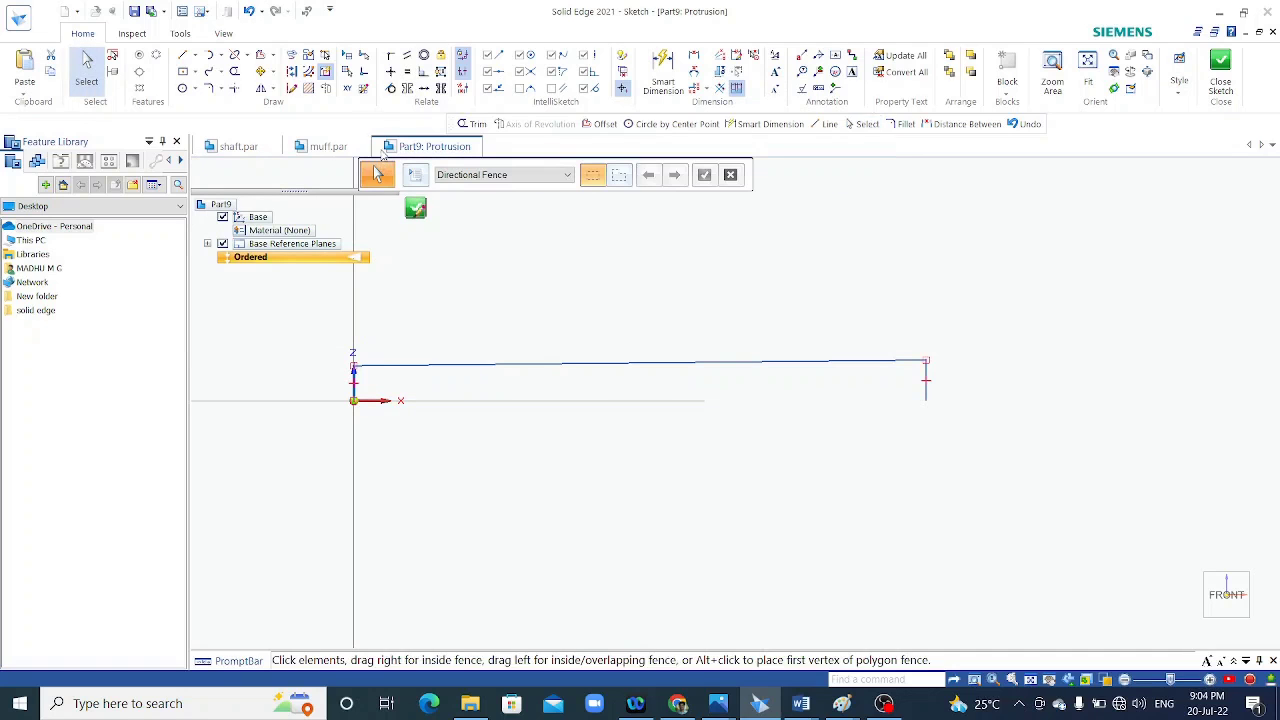
Redraw a longer bottom edge, trim its overhanging ends, and close the sketch.
click(183, 55)
click(272, 401)
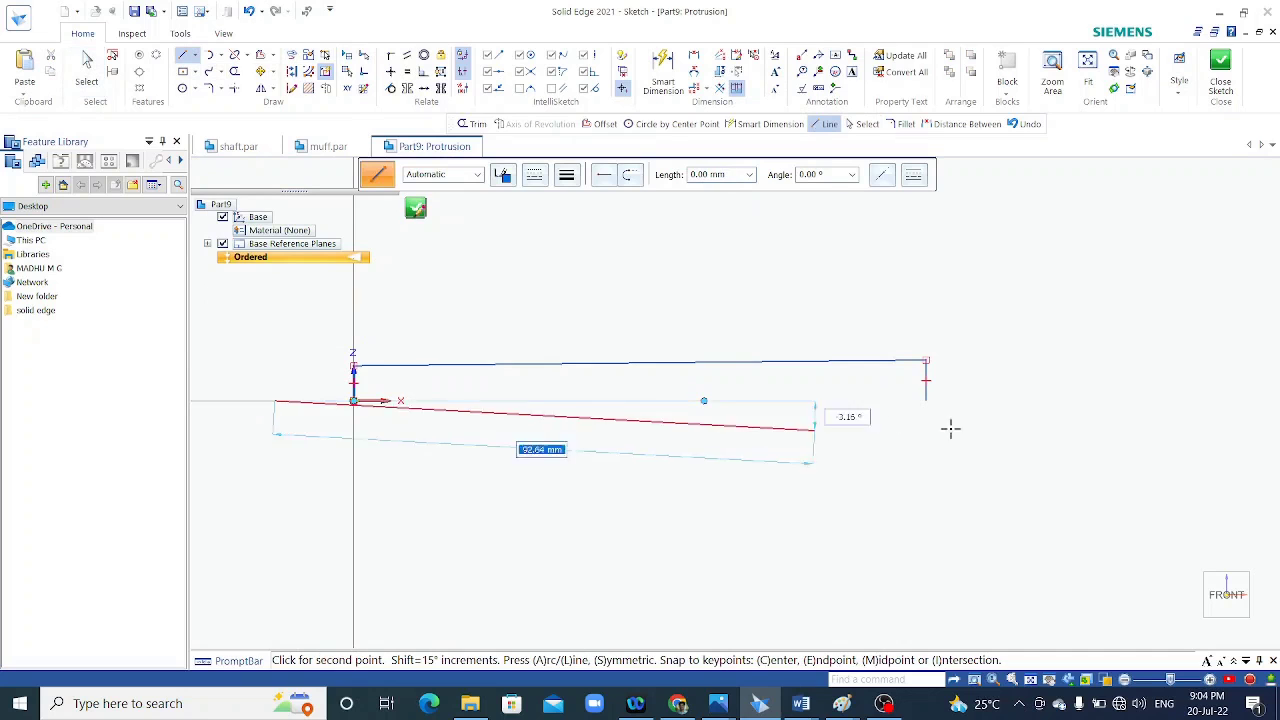
click(1041, 400)
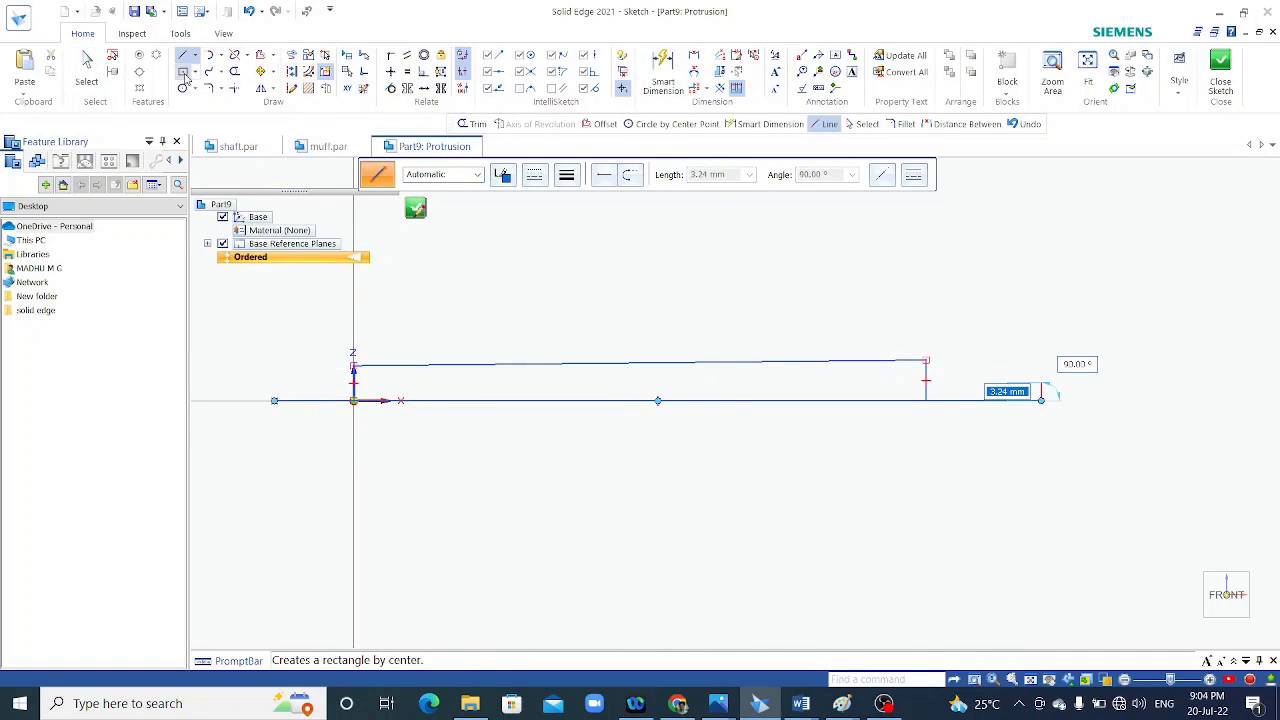
click(234, 72)
drag(966, 380, 292, 352)
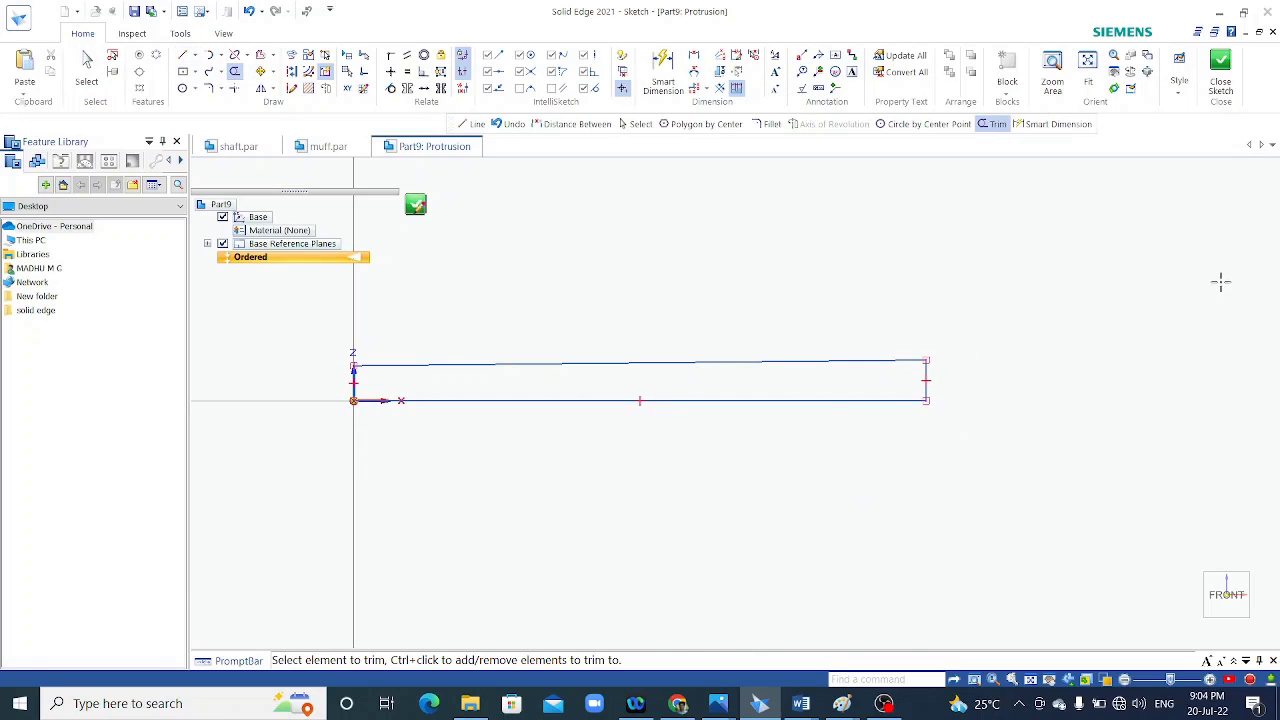
click(1221, 66)
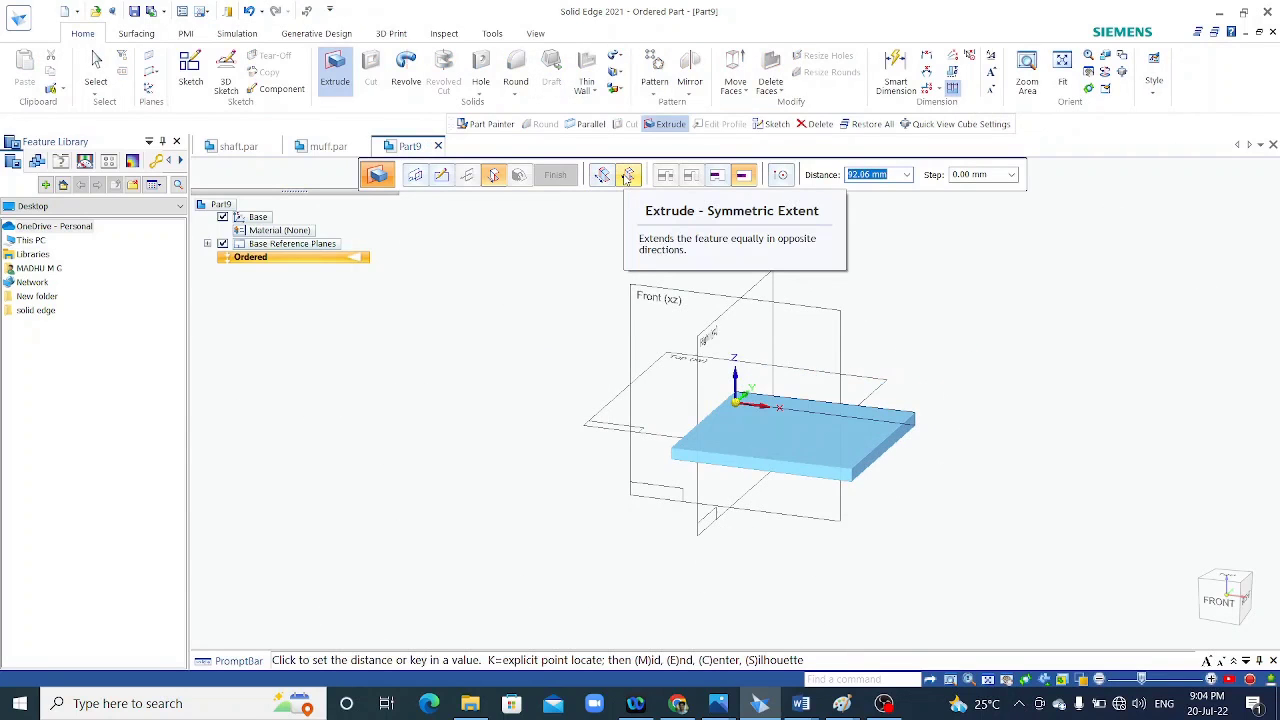
Extrude the key profile symmetrically 20 mm as Protrusion 1 and orbit to inspect it.
click(627, 177)
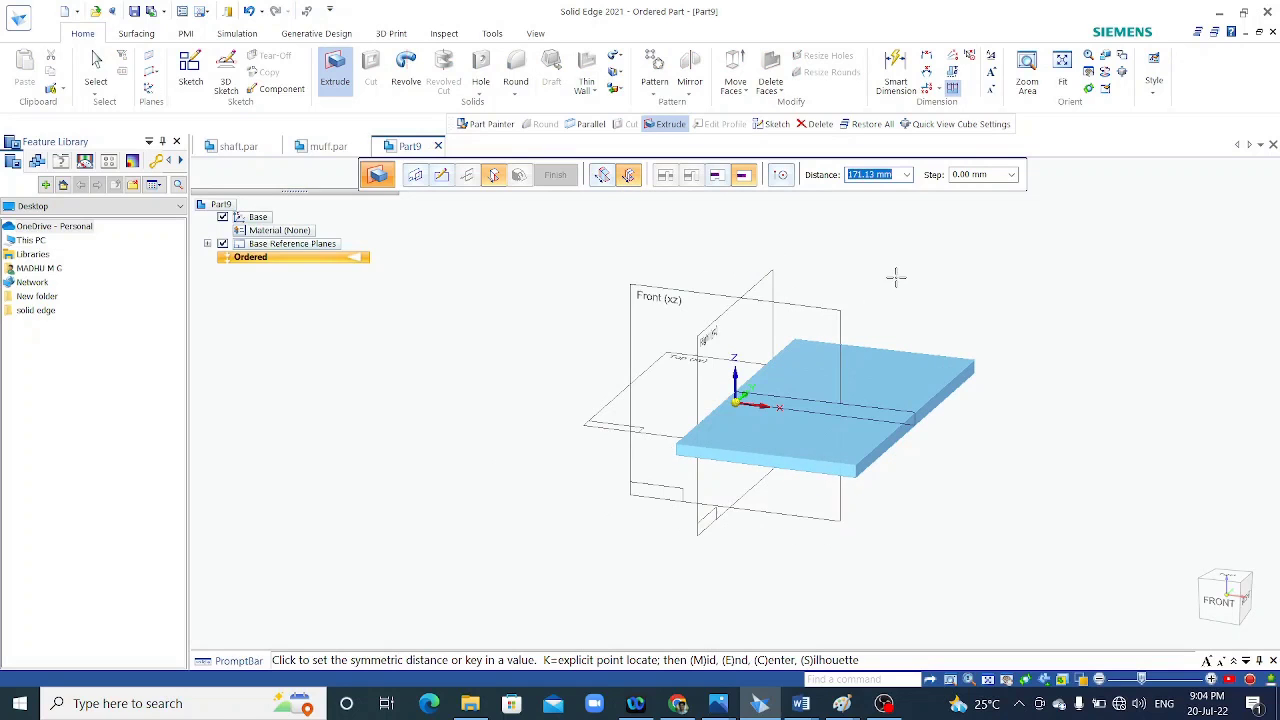
text(20)
key(Return)
key(Return)
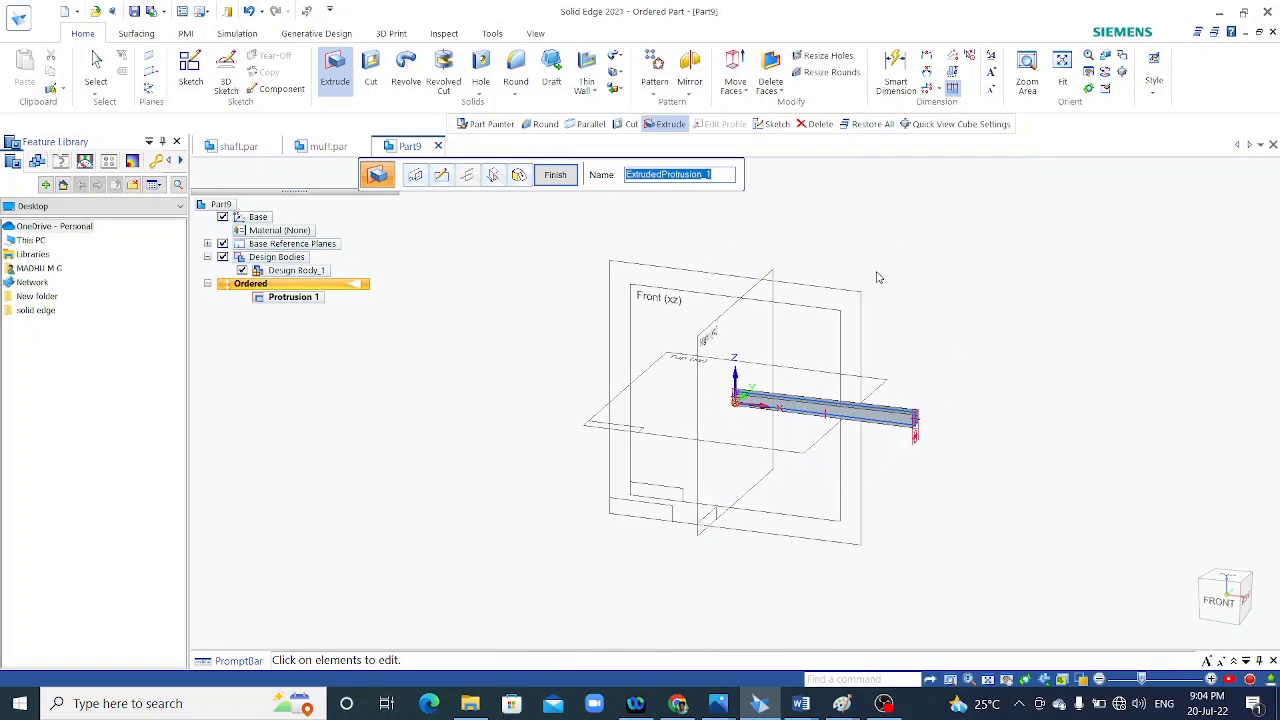
click(555, 175)
mouse_move(977, 451)
middle_down()
mouse_move(925, 368)
mouse_move(900, 409)
middle_up()
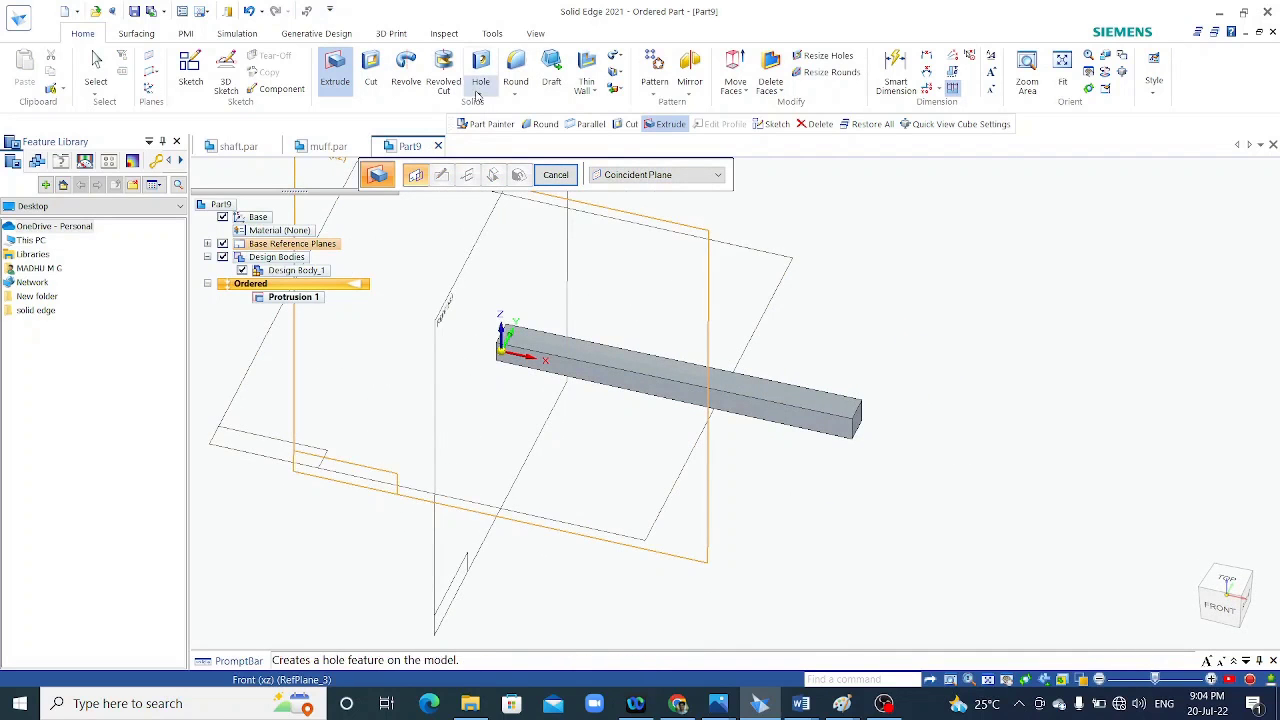
Paint the Part9 key bar Yellow (dull) and bring up Save As with Ctrl+S.
click(533, 33)
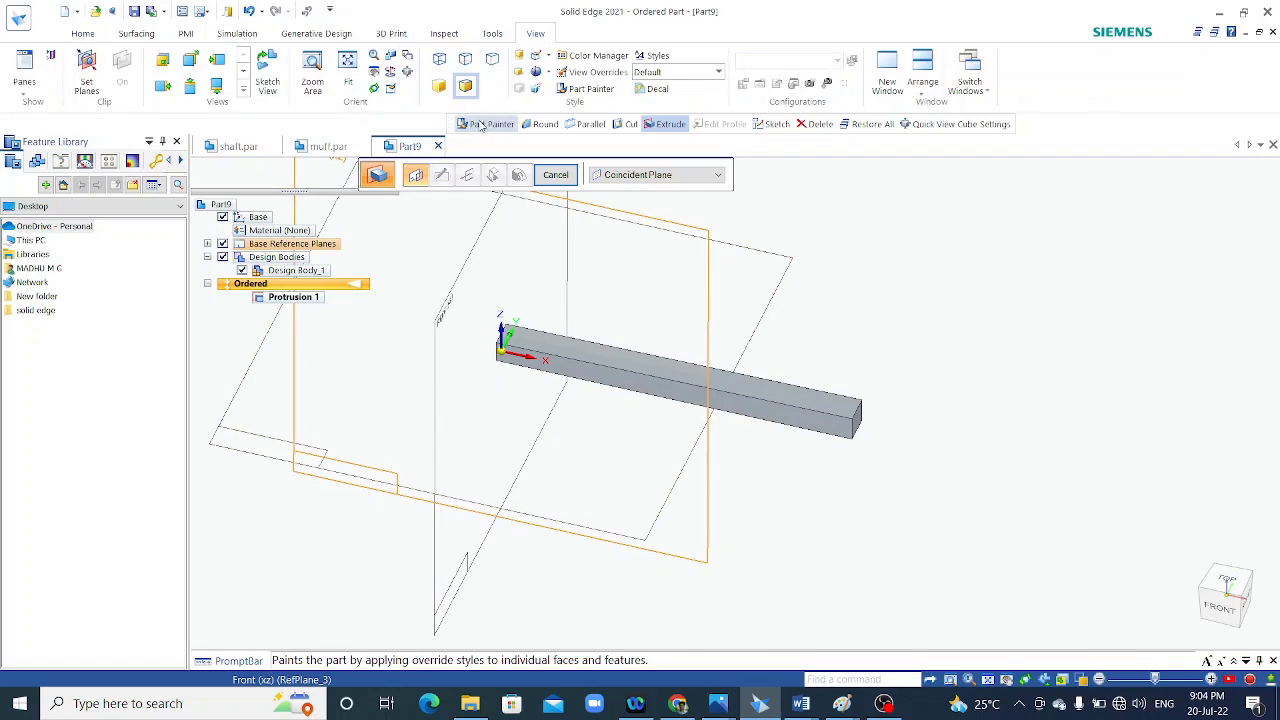
click(585, 88)
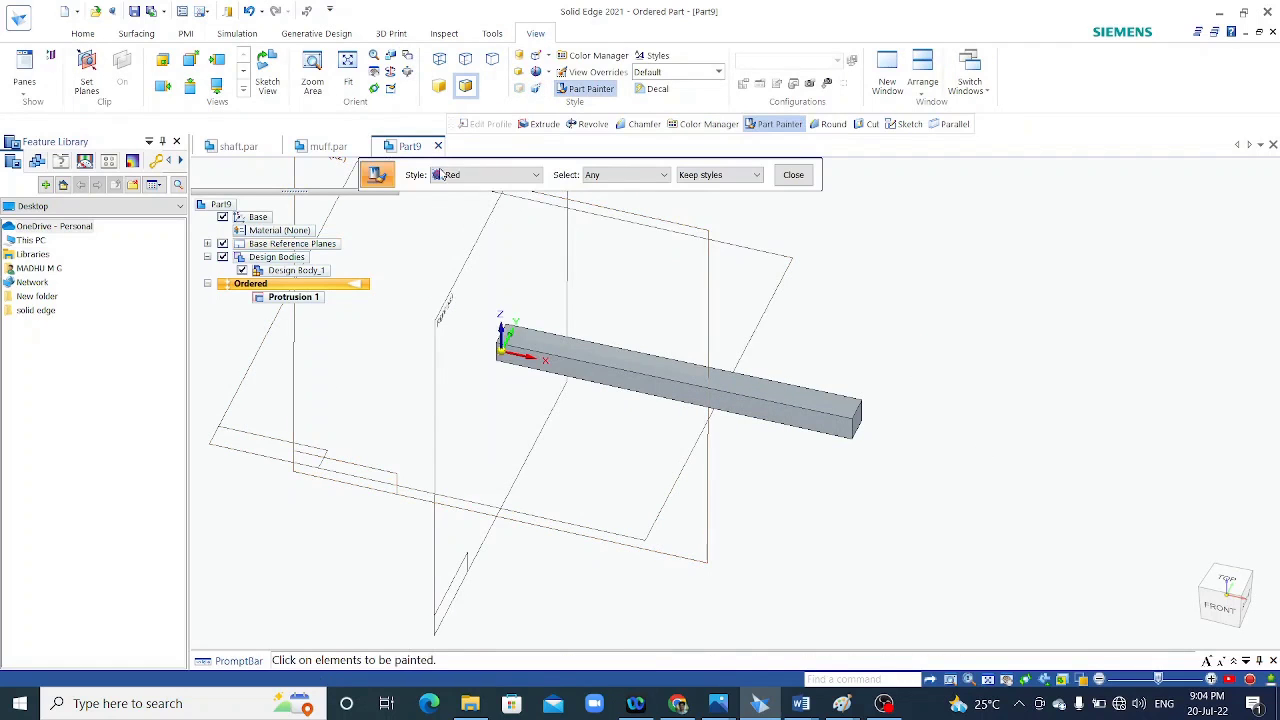
click(492, 177)
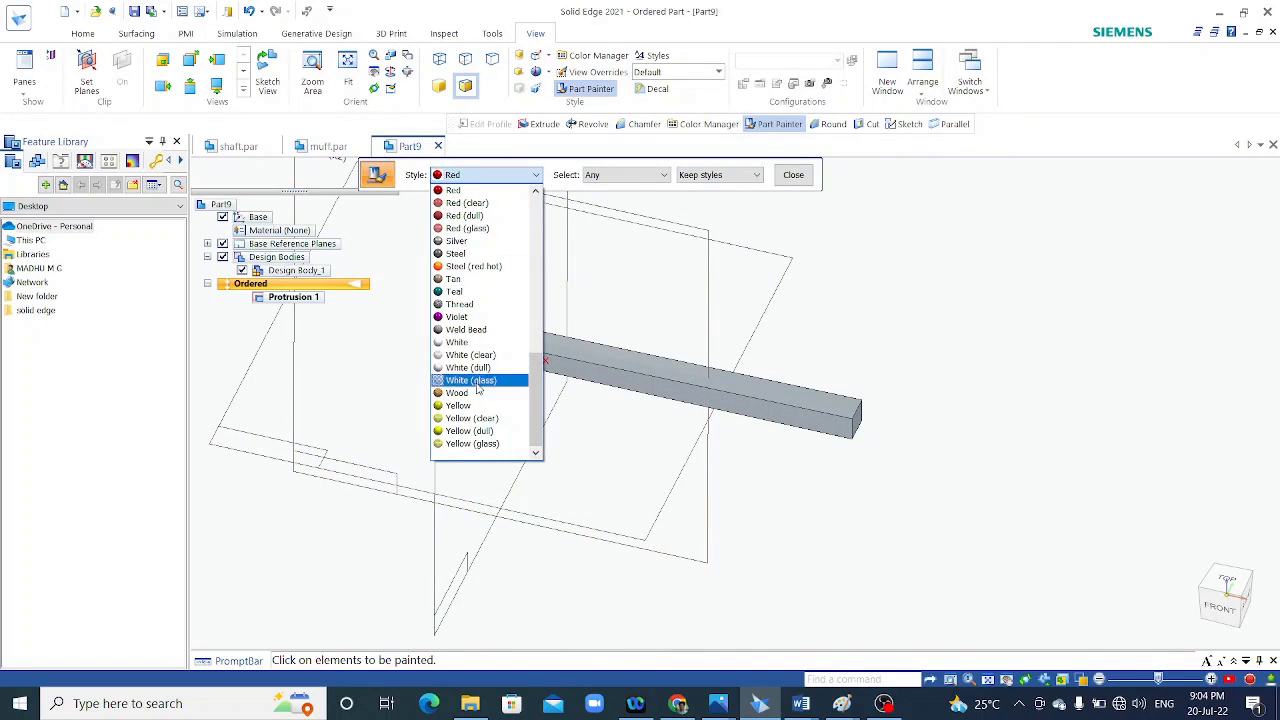
click(468, 431)
click(630, 378)
mouse_move(755, 311)
middle_down()
mouse_move(863, 214)
mouse_move(900, 303)
mouse_move(814, 263)
mouse_move(791, 384)
mouse_move(840, 432)
middle_up()
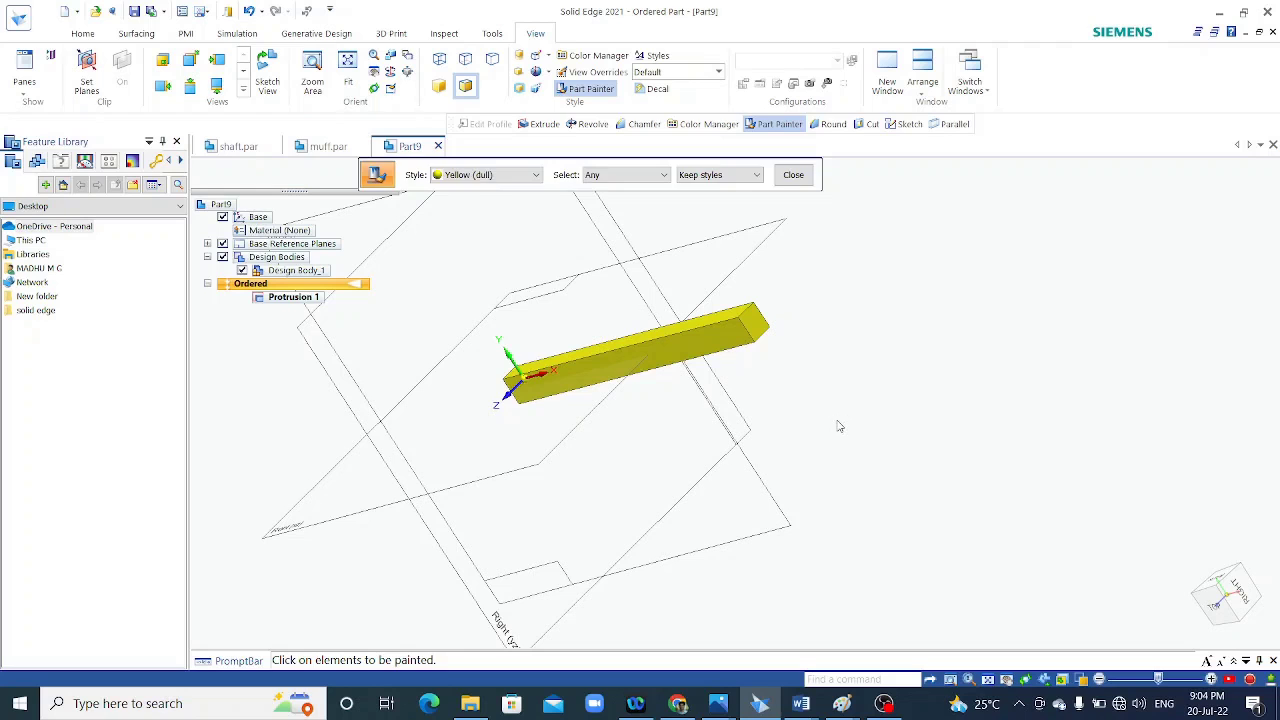
key(Escape)
key(ctrl+s)
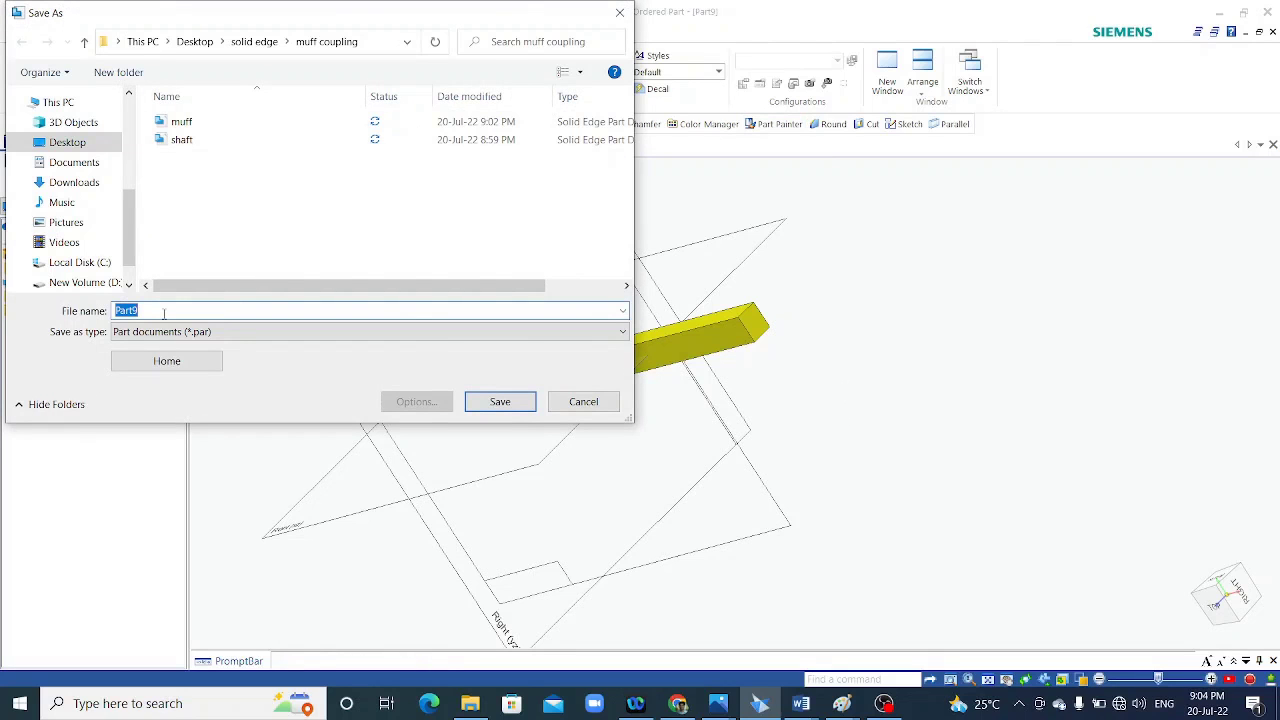
Save the yellow bar part as taper key.par.
text(t)
click(499, 401)
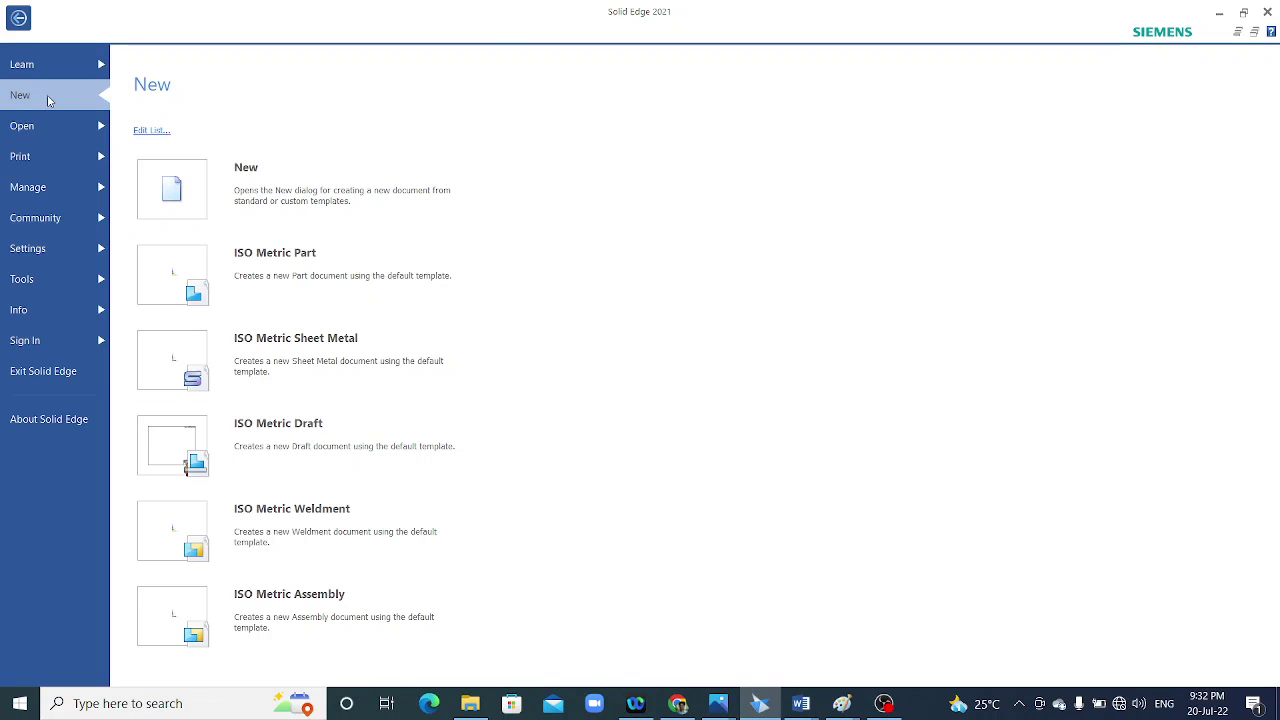
Start a new ISO metric assembly and show its reference planes.
click(228, 170)
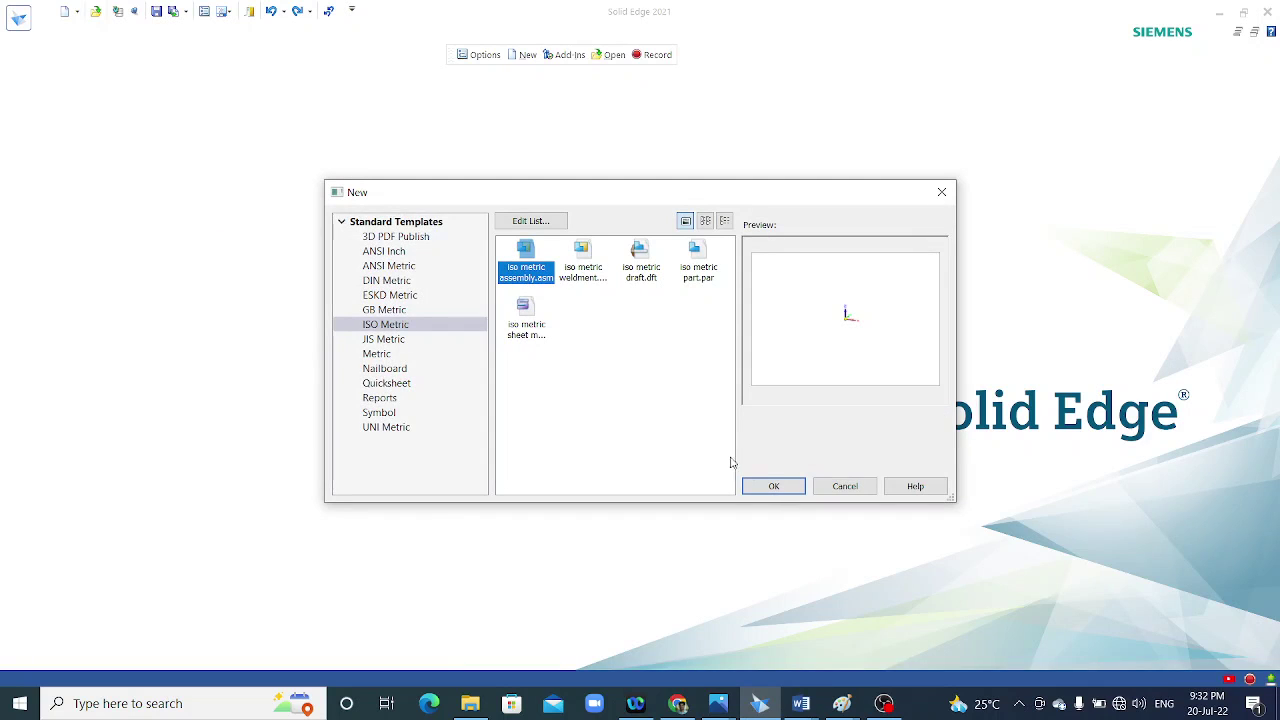
click(773, 486)
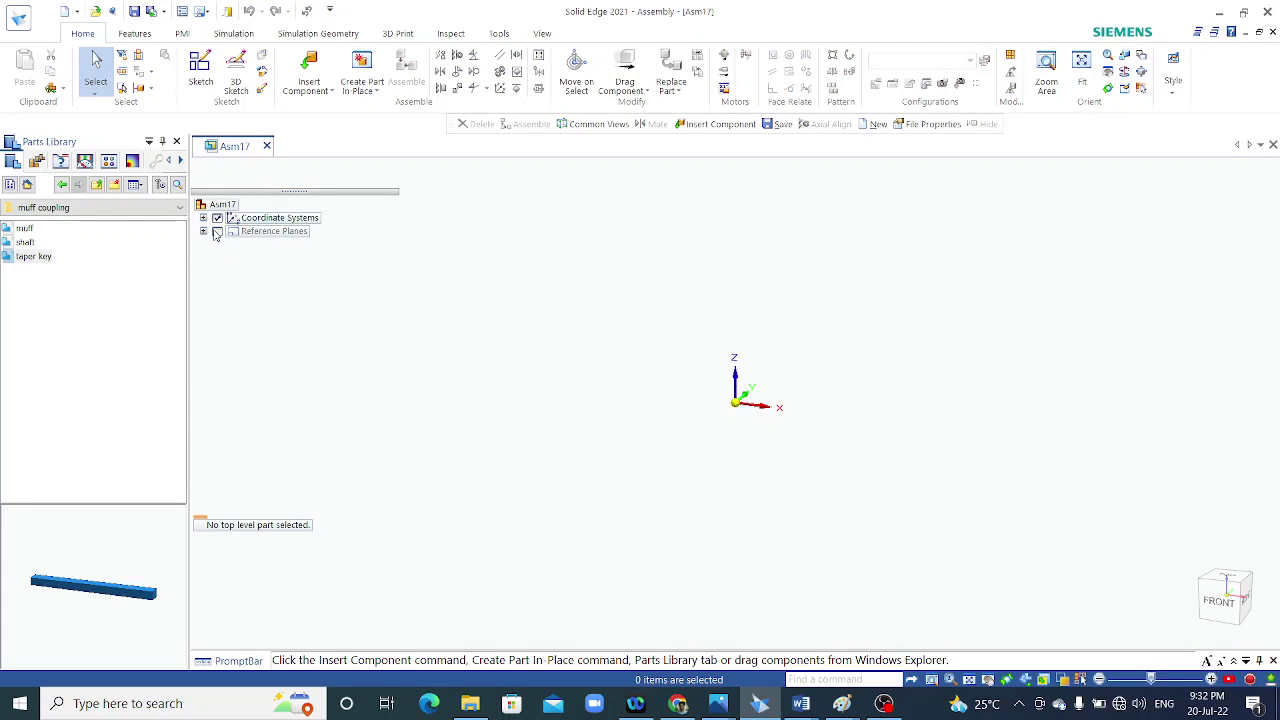
click(217, 231)
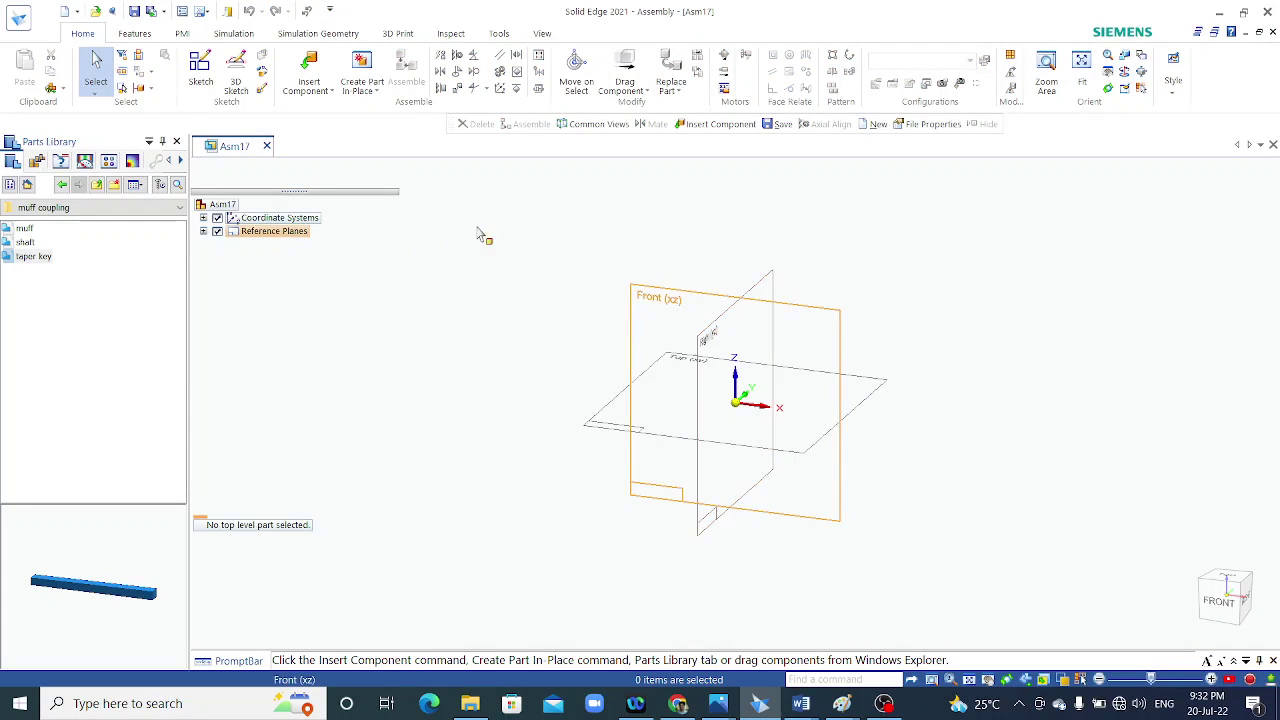
Place the shaft part from the muff coupling library folder into the assembly.
click(316, 78)
click(101, 207)
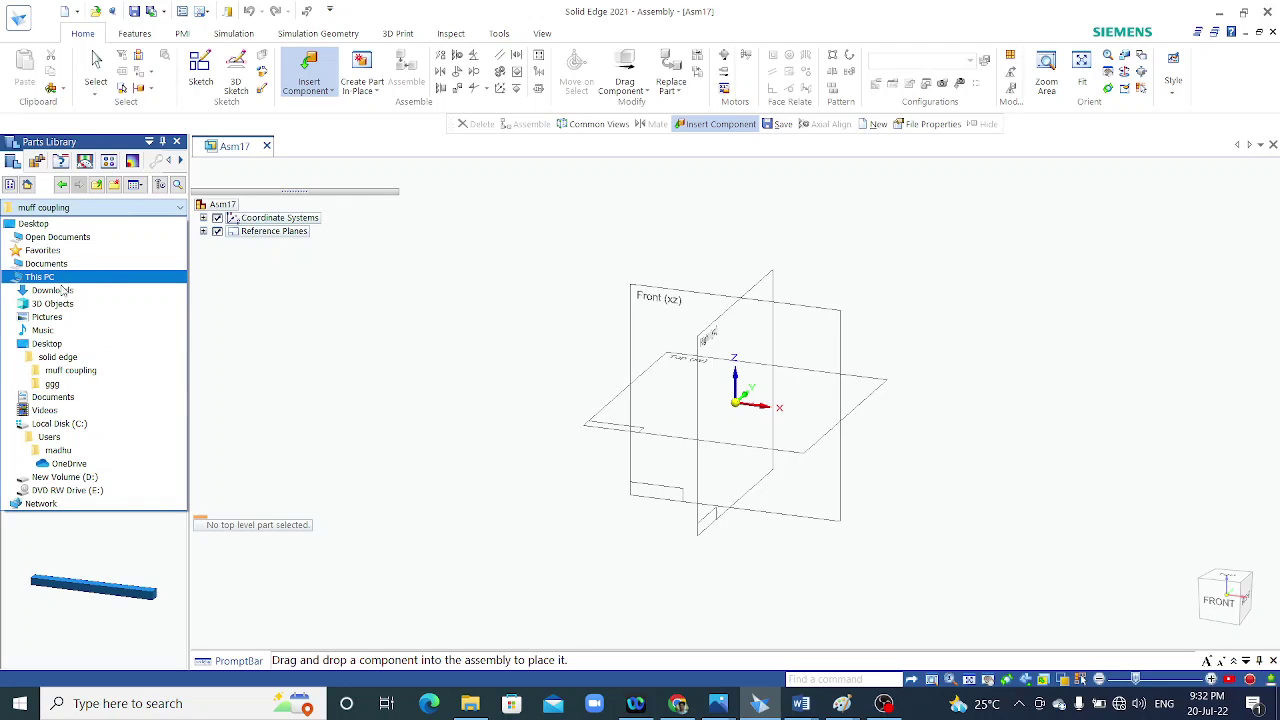
click(72, 362)
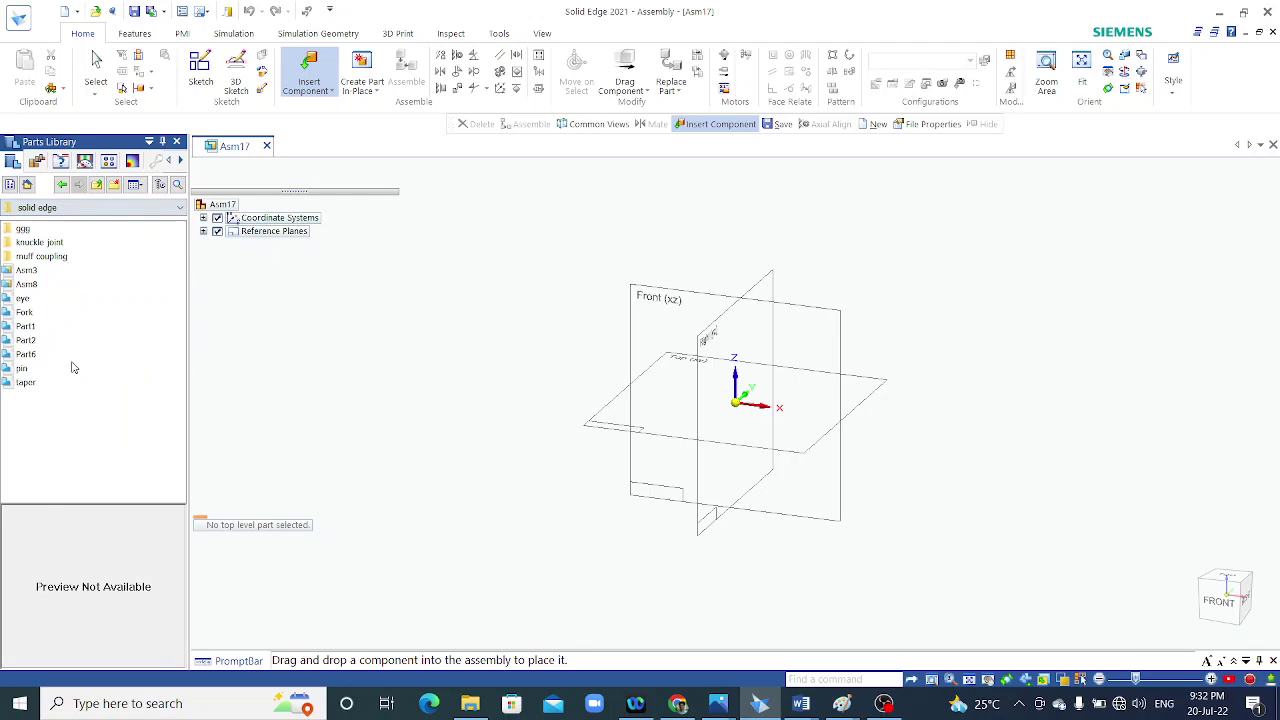
double_click(44, 256)
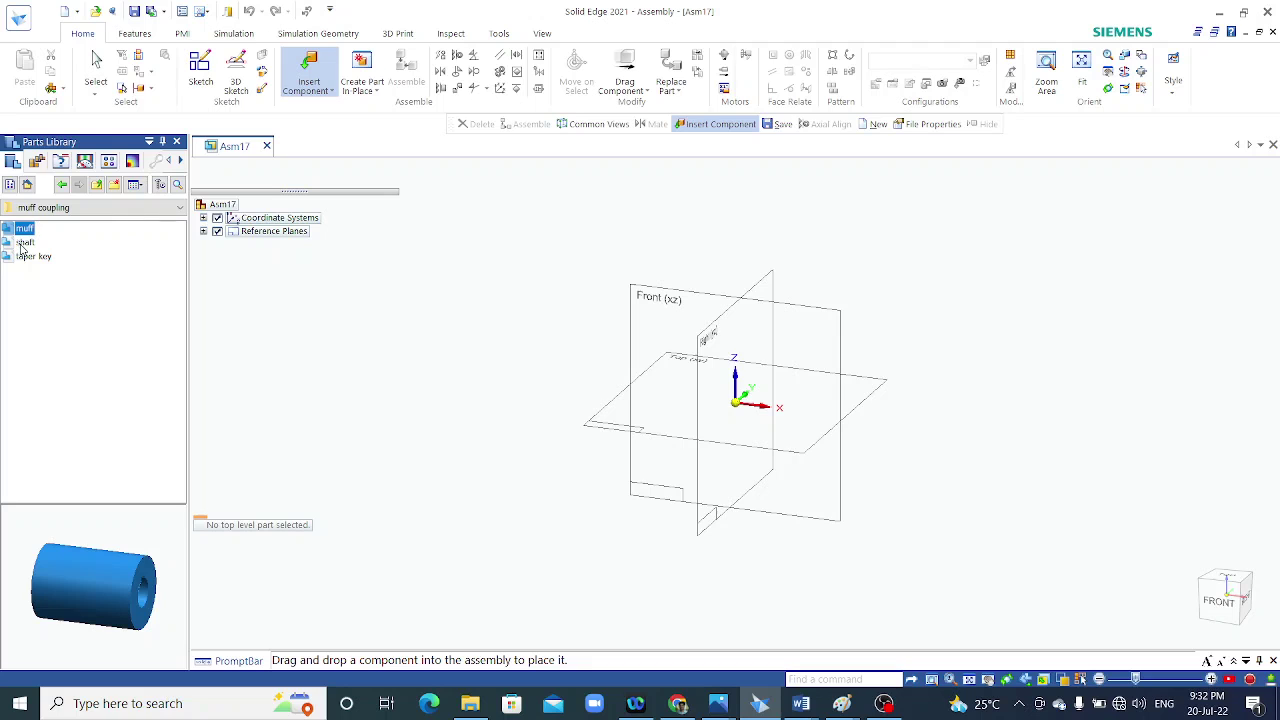
click(24, 243)
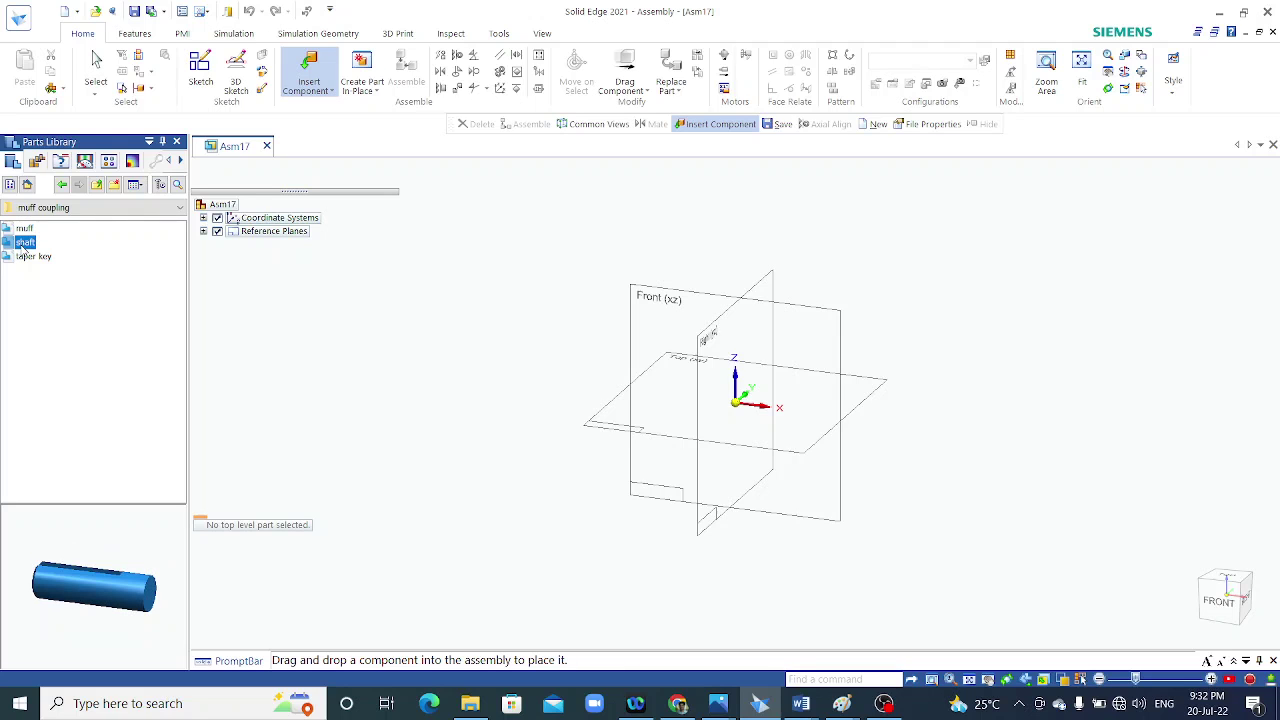
drag(22, 247, 680, 395)
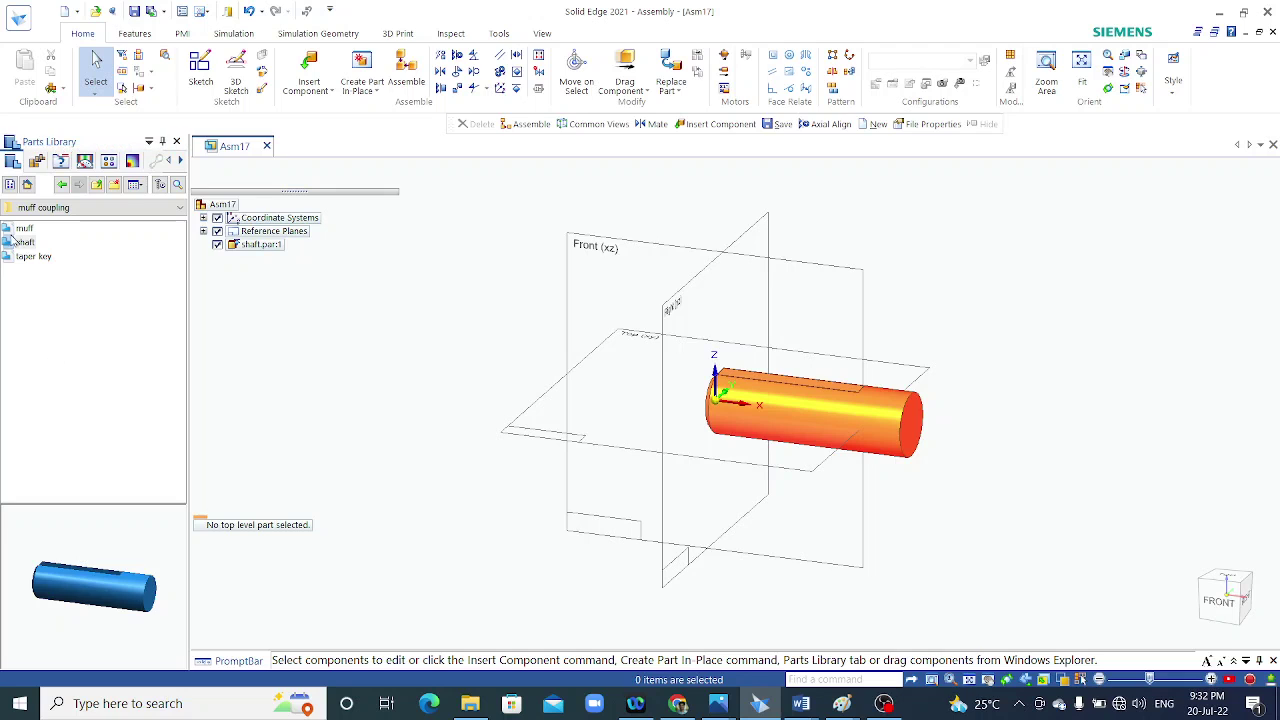
Drag a second shaft copy from the Parts Library into the assembly.
click(14, 245)
mouse_move(125, 556)
mouse_down()
mouse_move(157, 580)
mouse_move(3, 547)
mouse_move(3, 593)
mouse_move(113, 527)
mouse_move(107, 627)
mouse_move(144, 575)
mouse_move(34, 577)
mouse_up()
scroll(80, 560, up, 5)
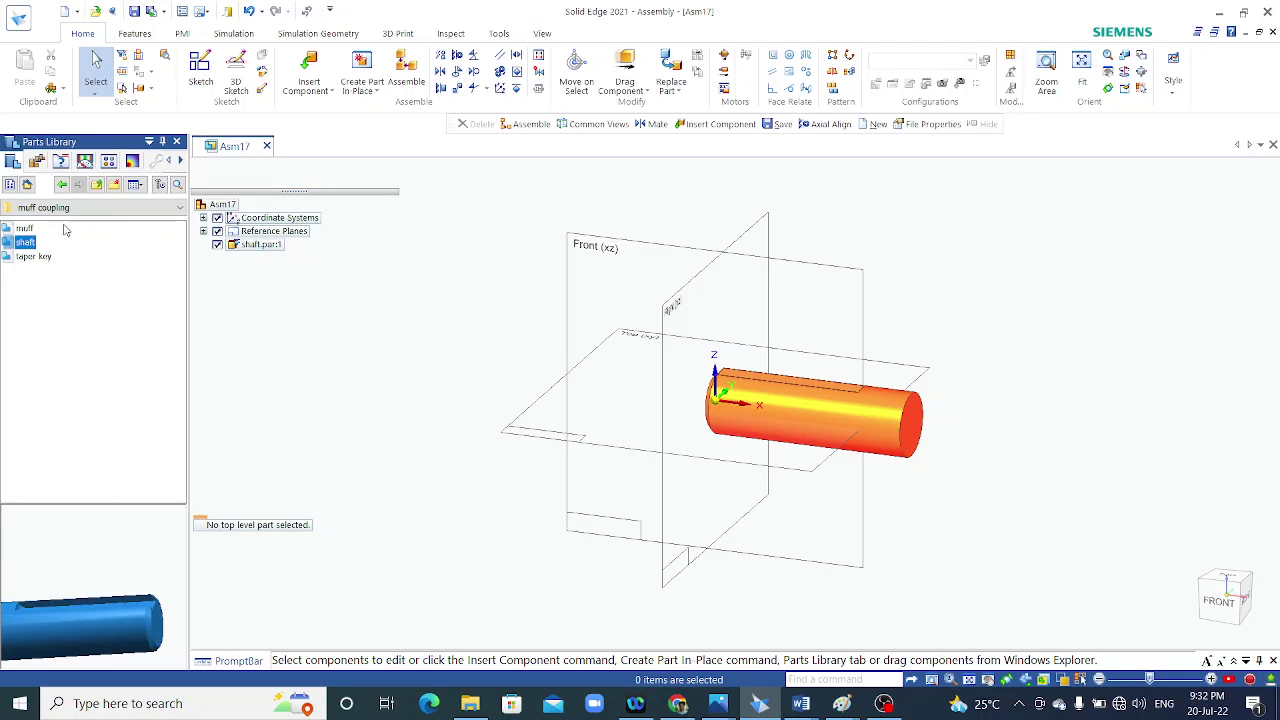
drag(25, 246, 410, 338)
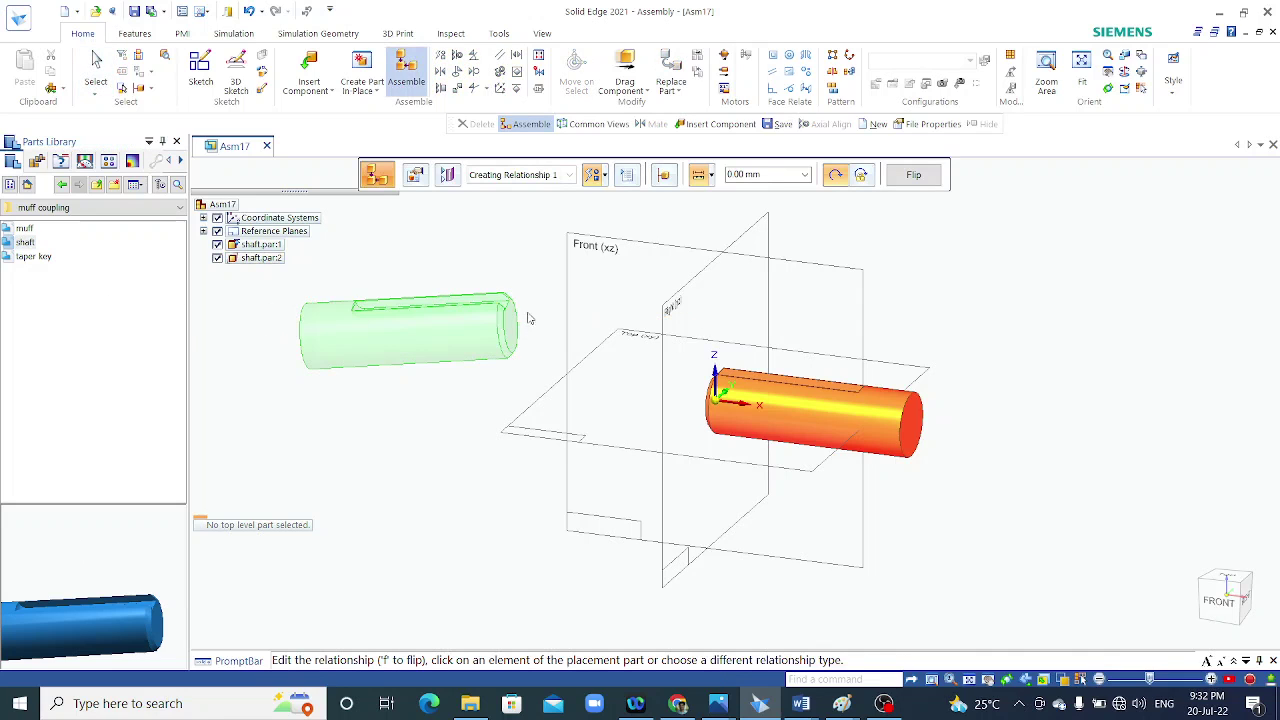
Axially align the second shaft's cylinder with the first shaft.
click(595, 175)
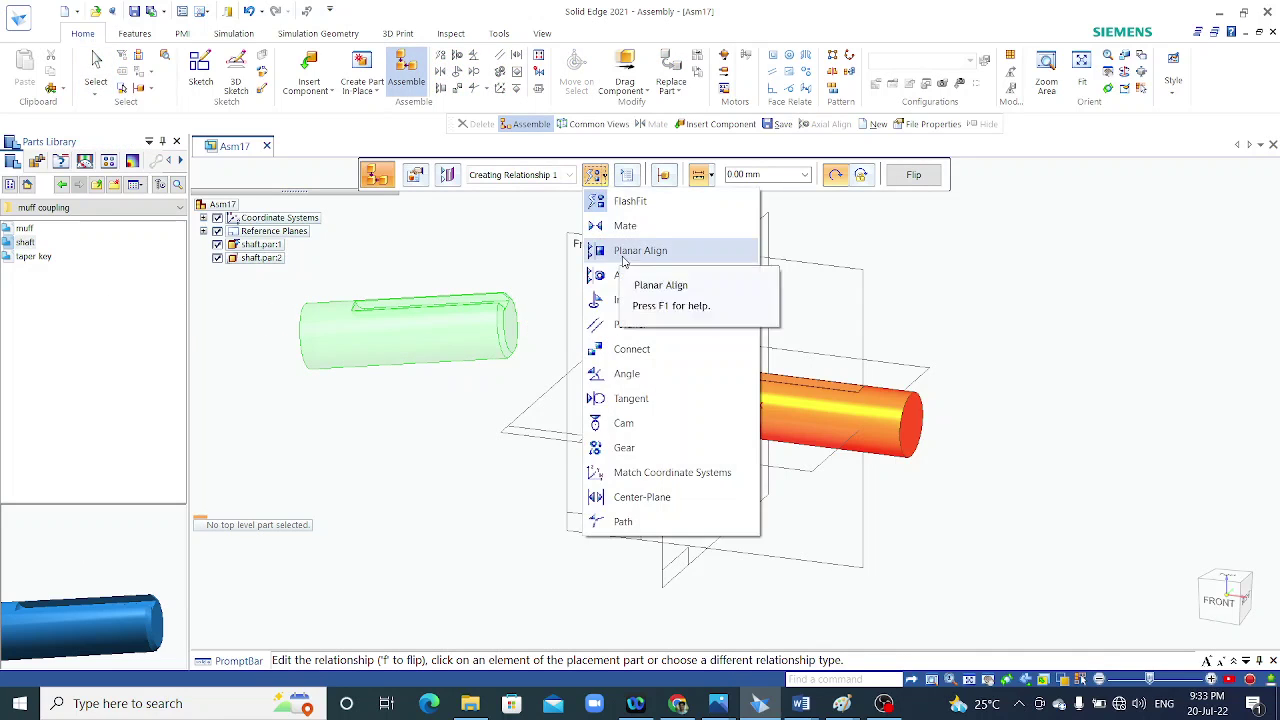
click(625, 272)
click(521, 333)
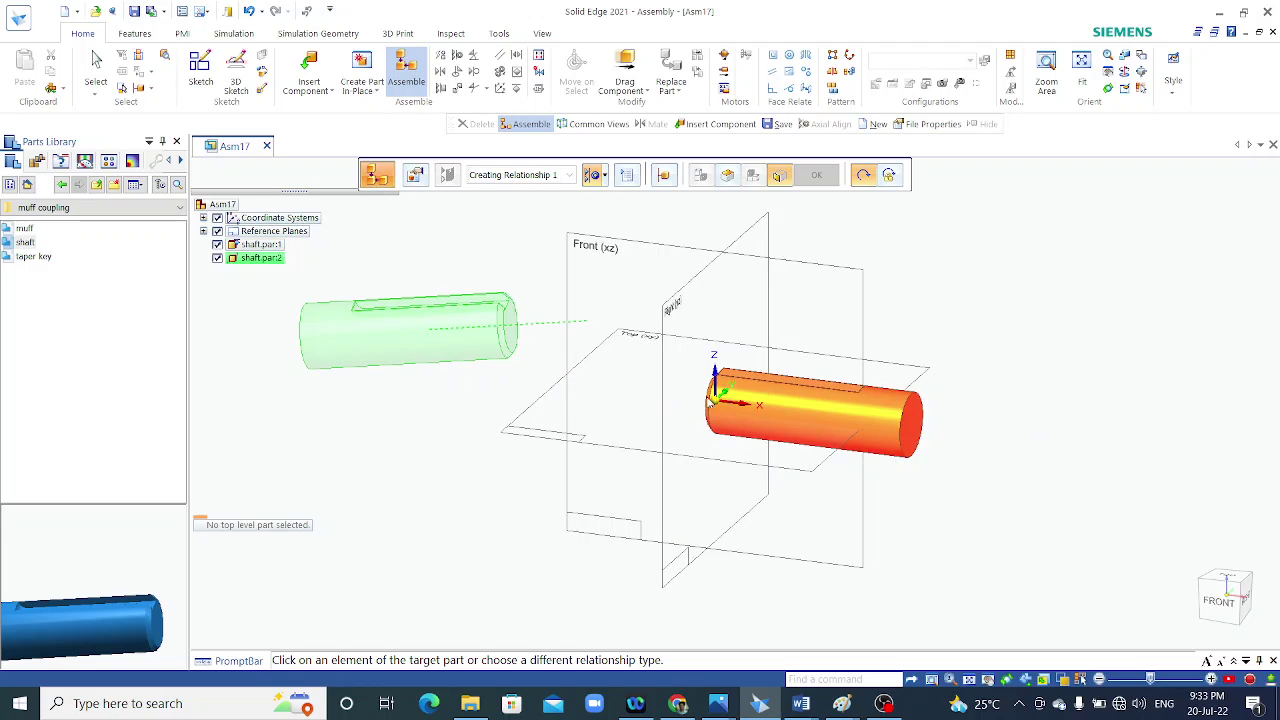
click(710, 400)
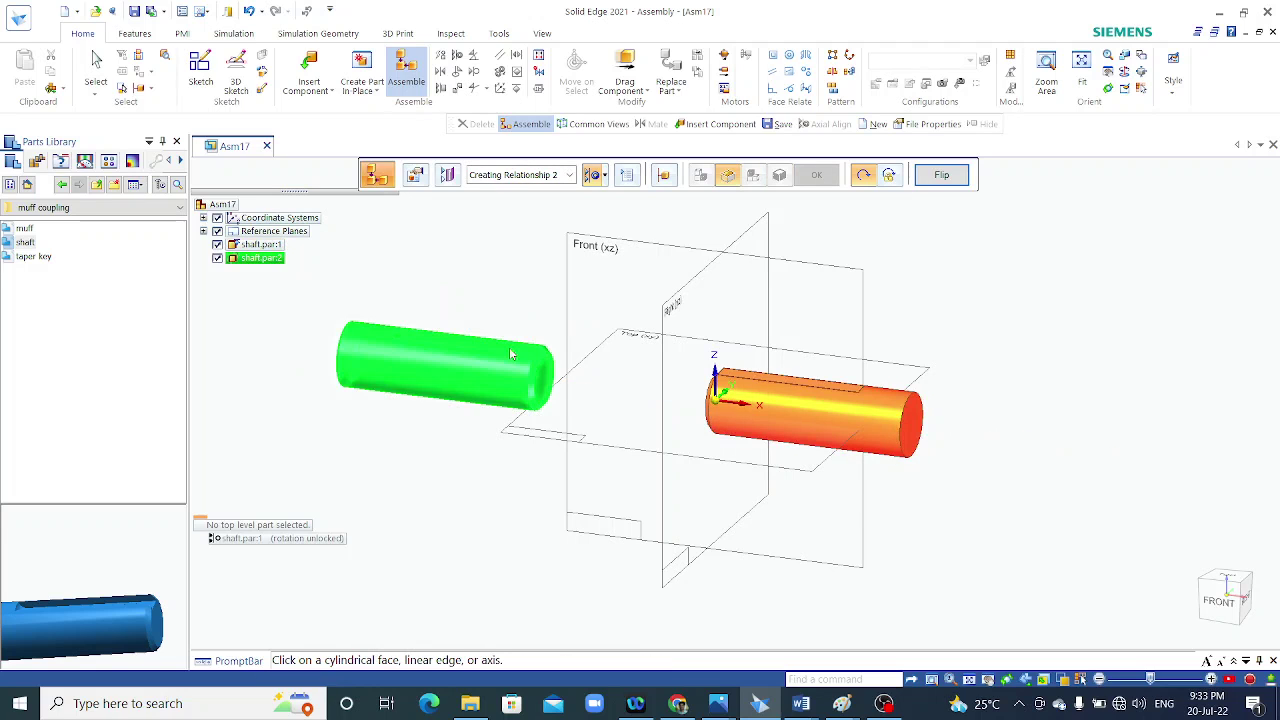
Mate the end faces of the two shafts together.
click(603, 177)
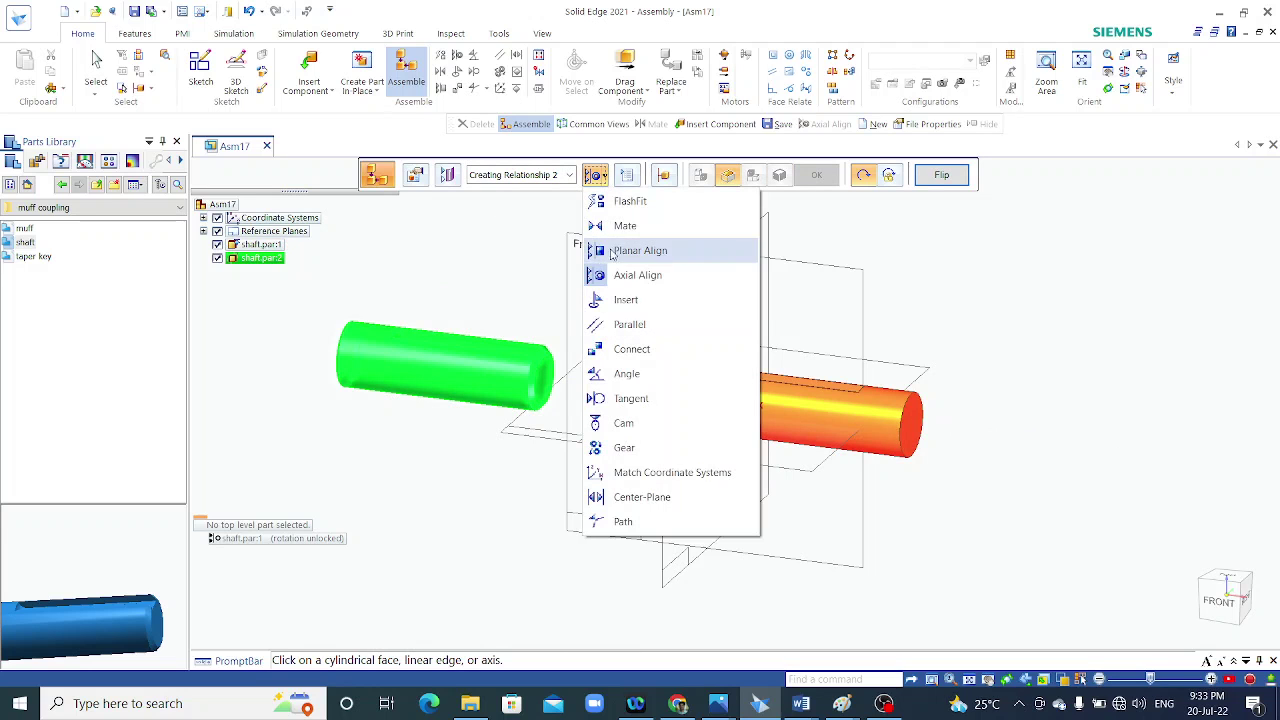
click(620, 226)
click(548, 368)
middle_drag(629, 400, 640, 398)
scroll(708, 413, up, 2)
scroll(710, 413, up, 2)
scroll(711, 414, up, 1)
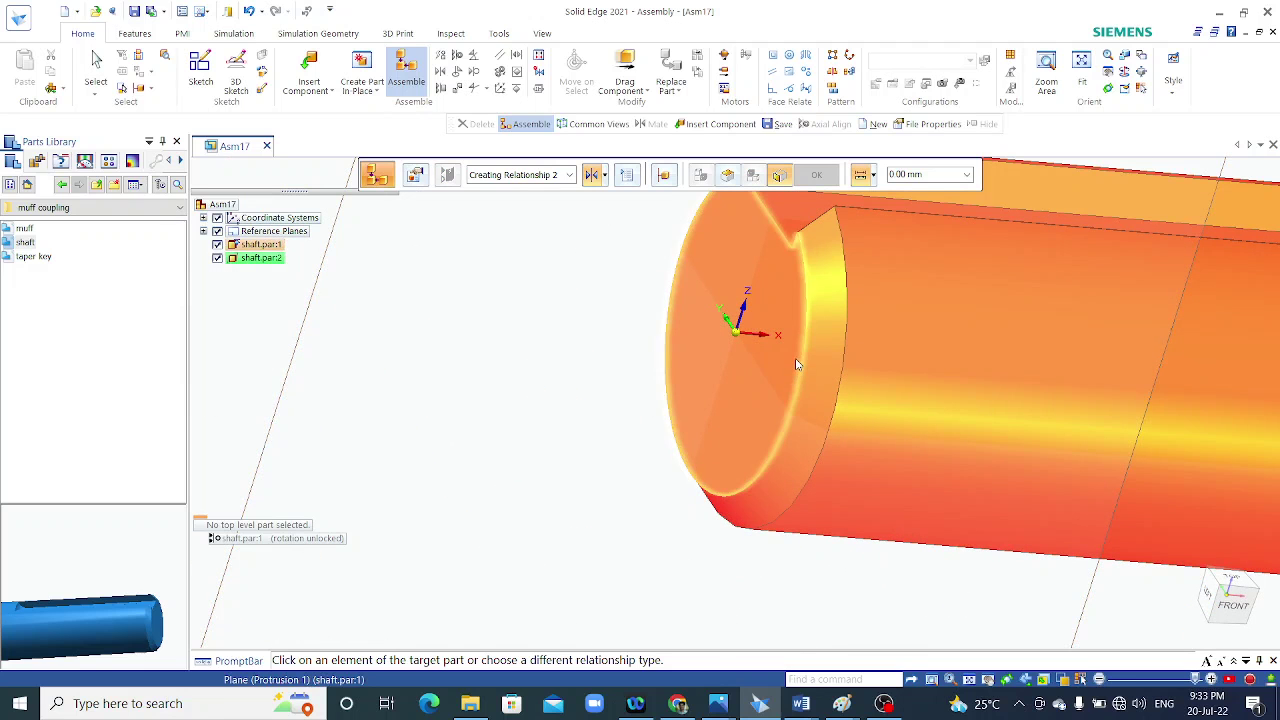
click(795, 359)
scroll(771, 383, down, 2)
scroll(771, 383, down, 2)
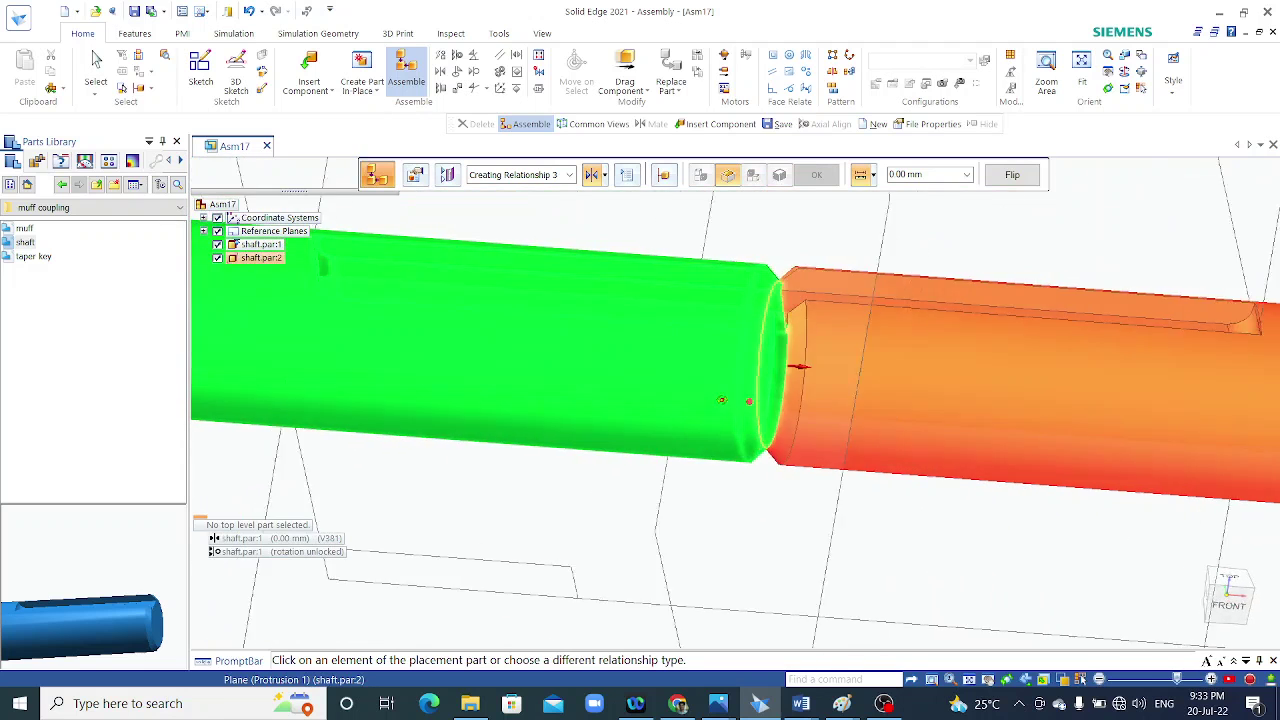
FlashFit the second shaft's keyway face to the first shaft's keyway.
click(604, 175)
click(622, 199)
click(695, 274)
scroll(692, 277, down, 2)
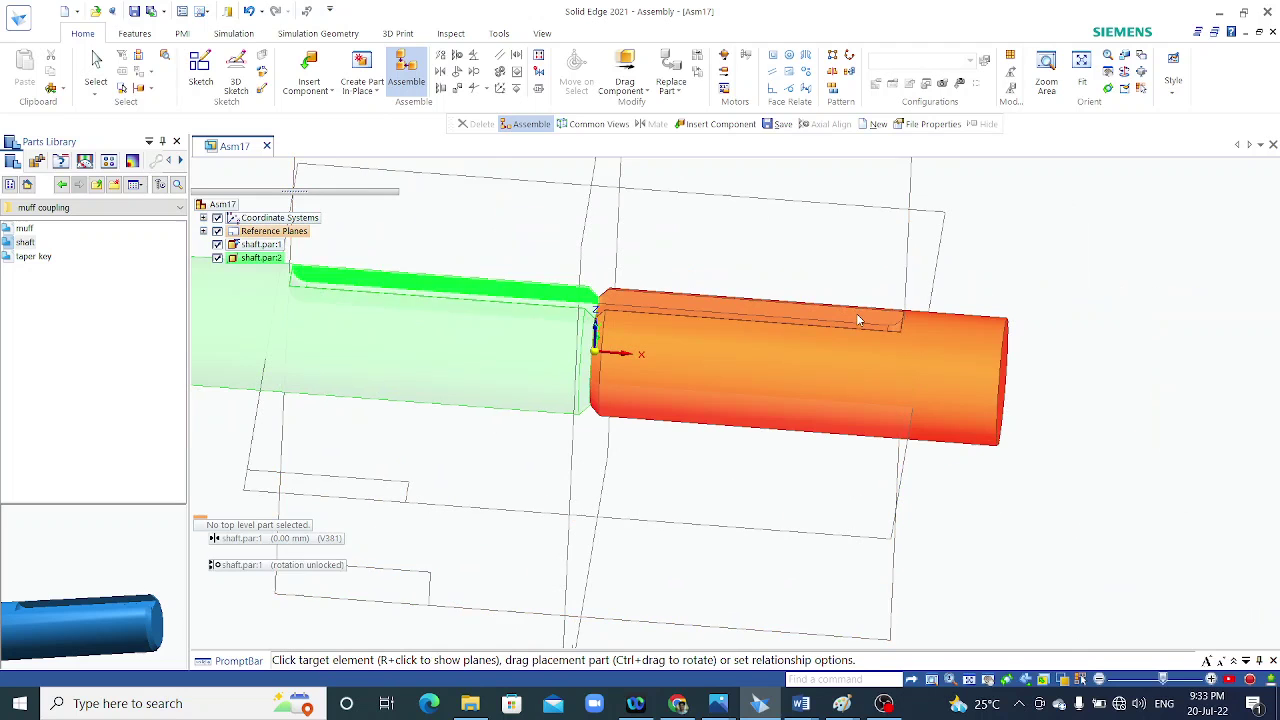
click(856, 318)
scroll(866, 320, down, 2)
scroll(830, 350, down, 1)
middle_drag(819, 358, 806, 423)
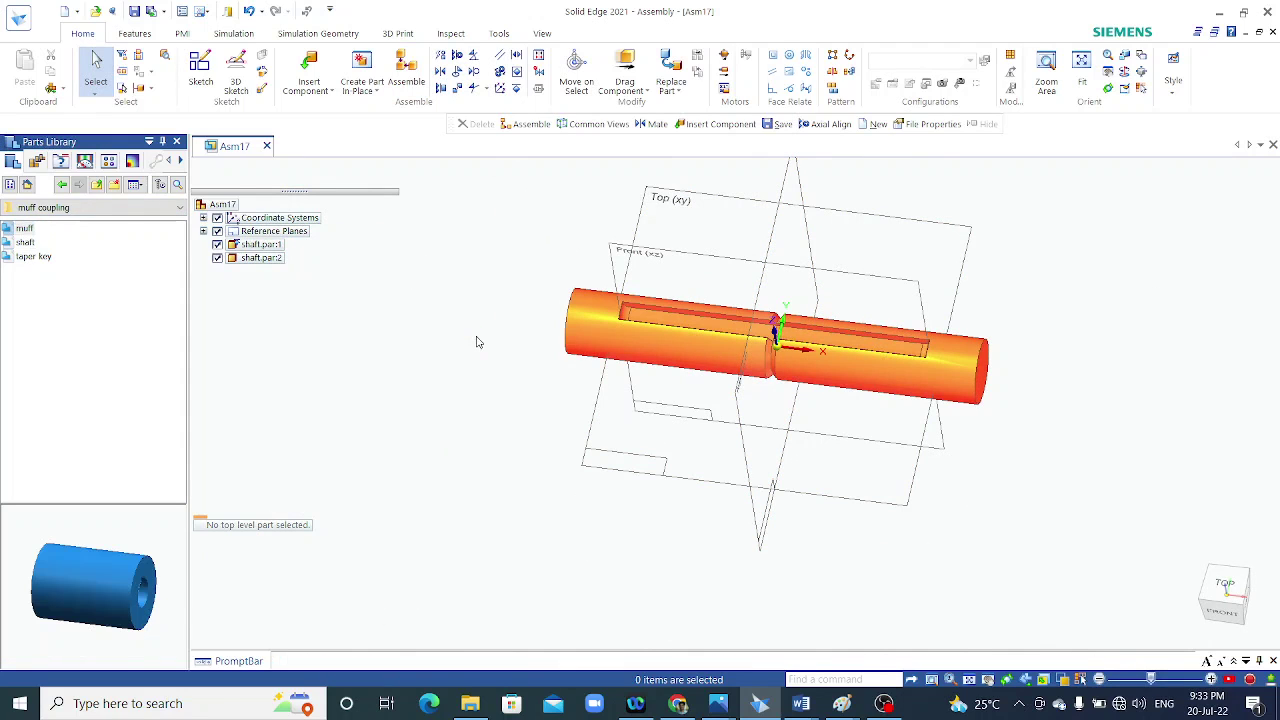
Place the muff and axially align it with the shaft.
drag(477, 342, 480, 348)
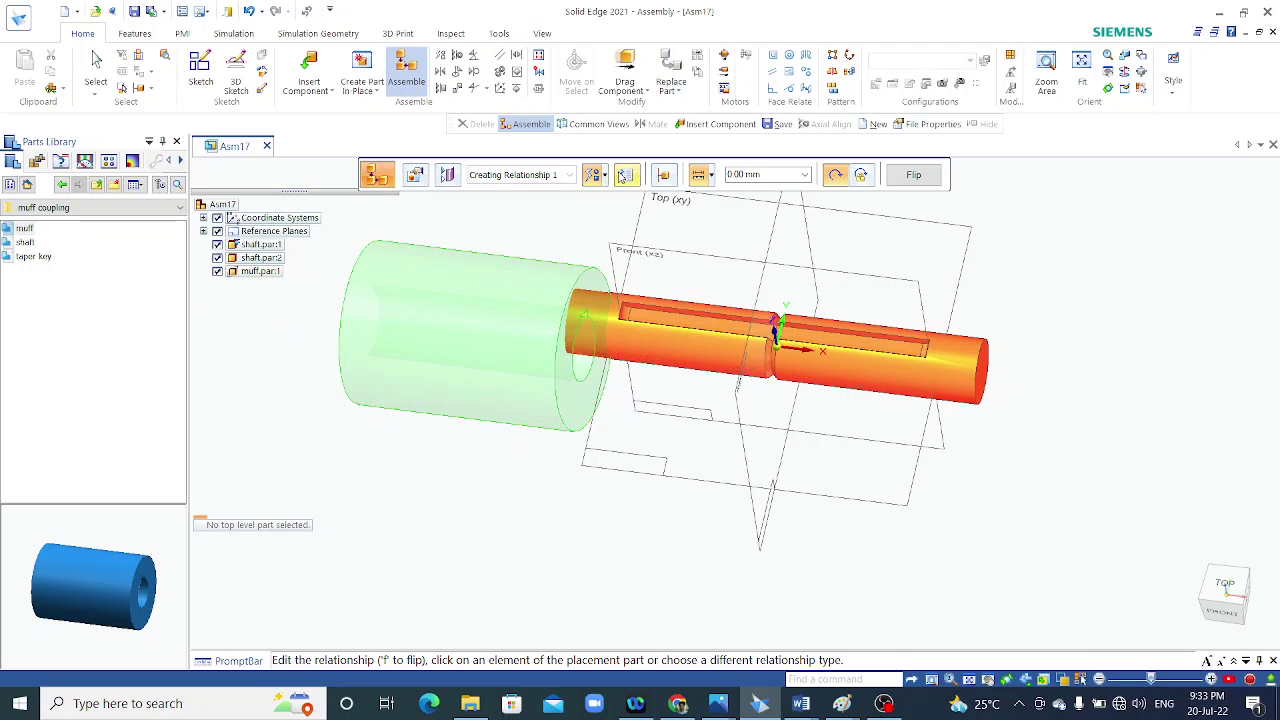
click(605, 178)
click(632, 274)
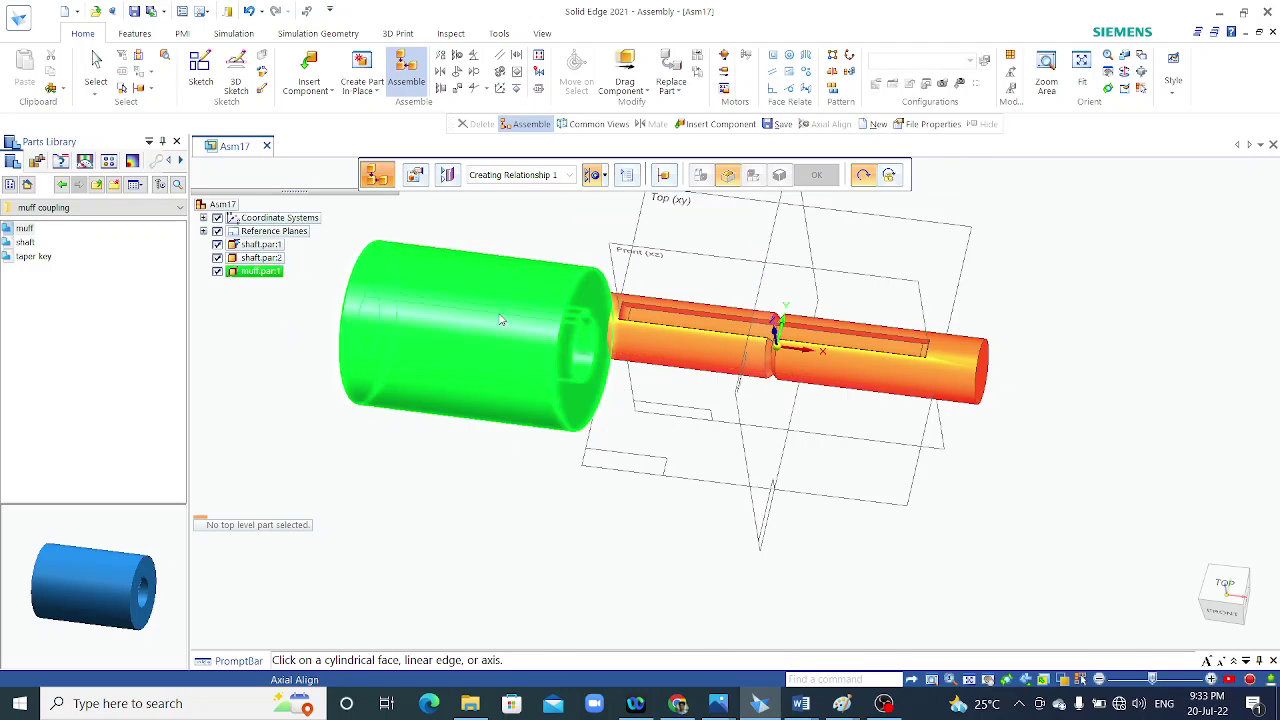
click(455, 337)
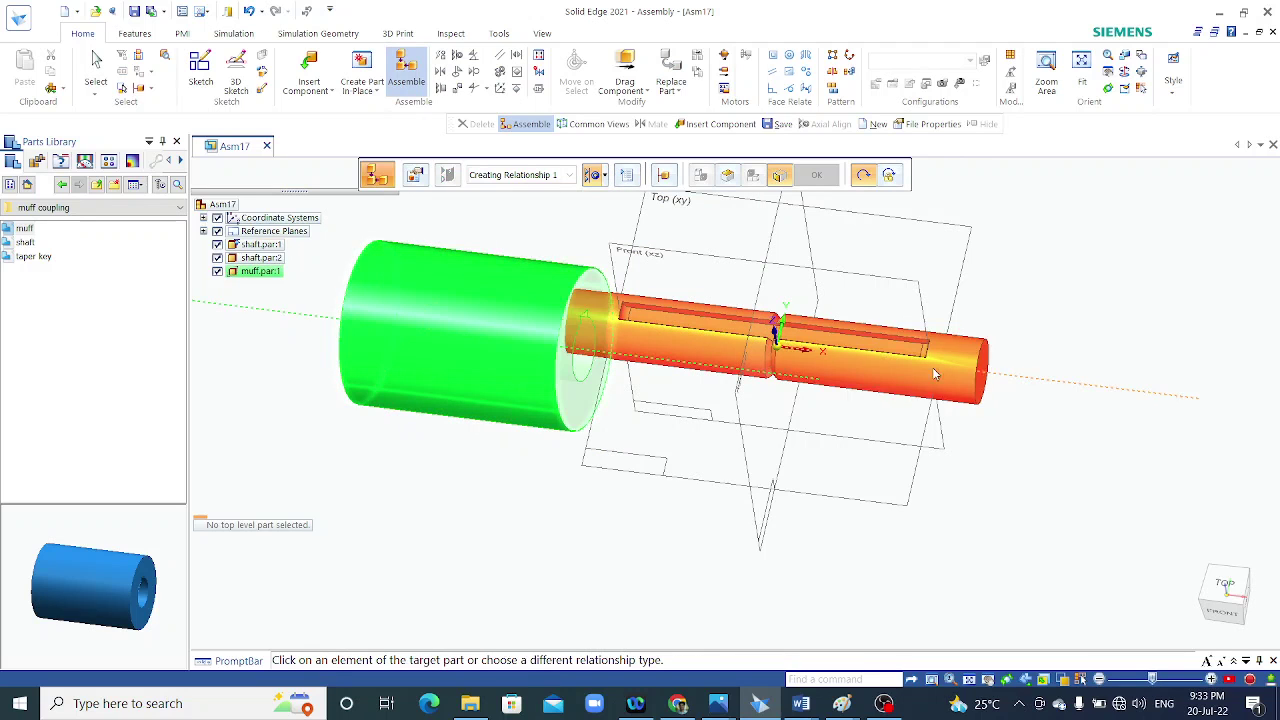
click(985, 374)
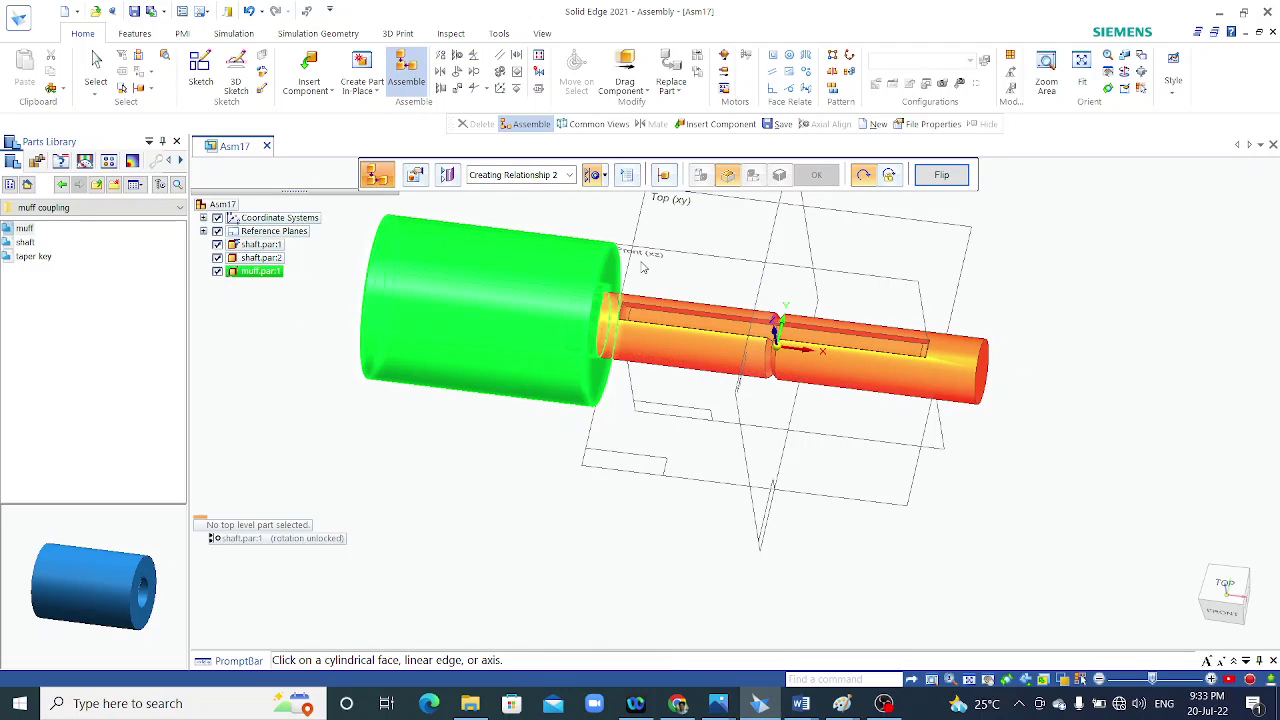
Align the muff's end face to the shaft's Right plane with the offset cleared.
click(585, 297)
click(604, 178)
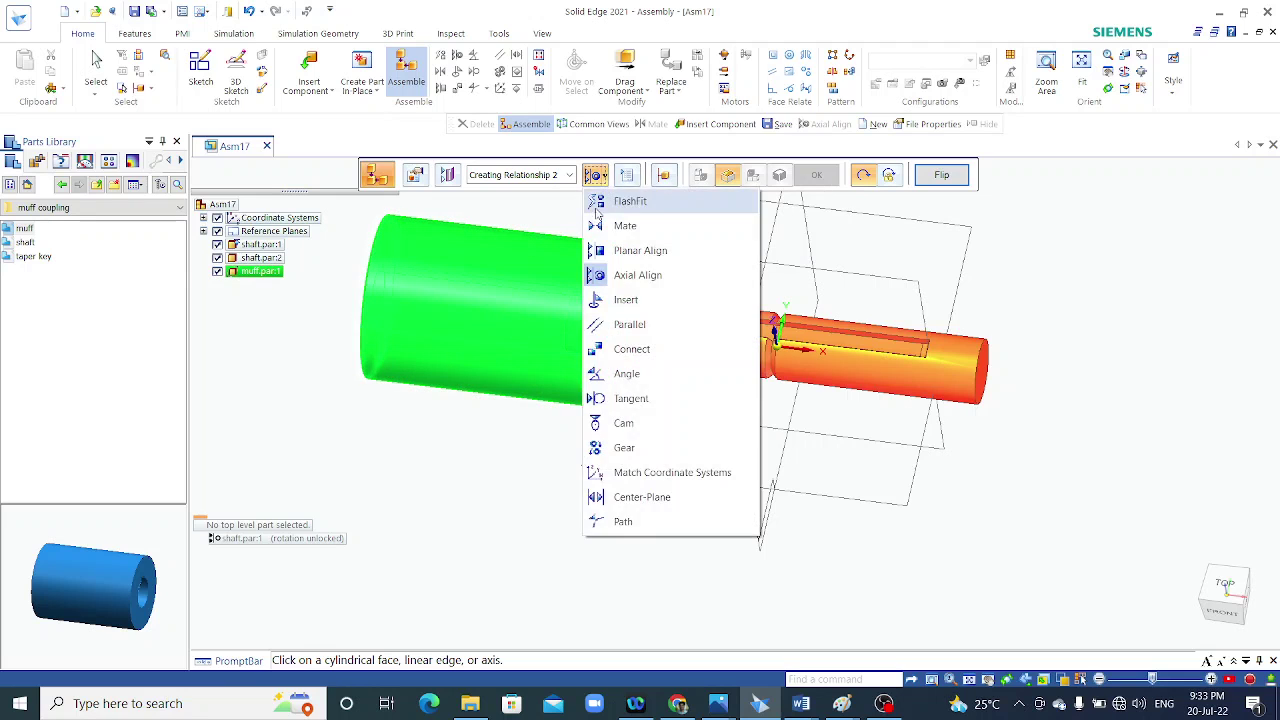
click(621, 235)
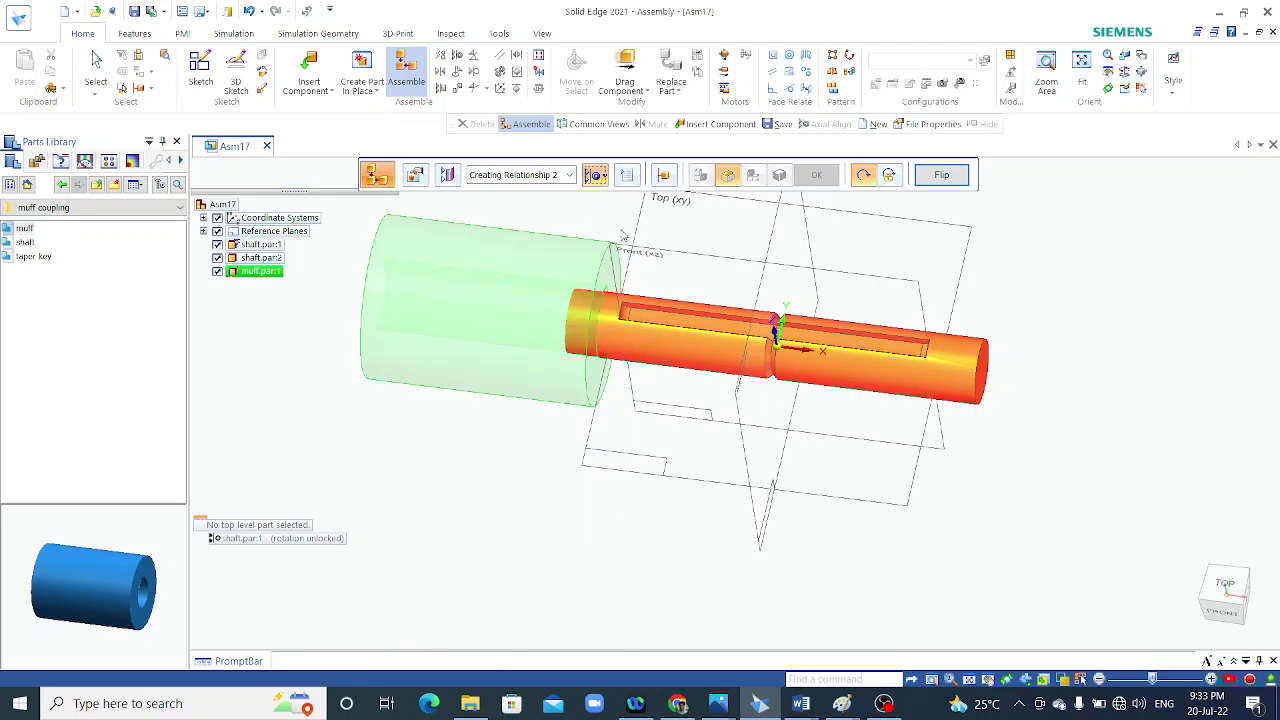
click(606, 270)
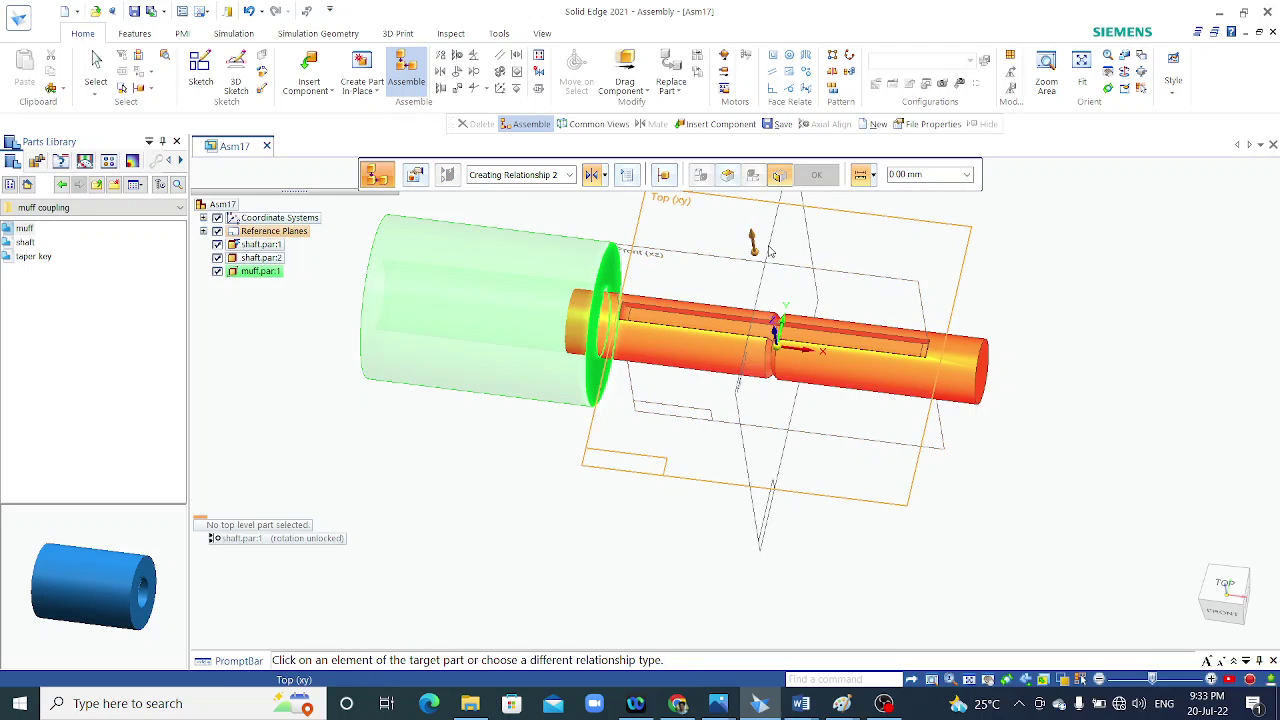
click(932, 177)
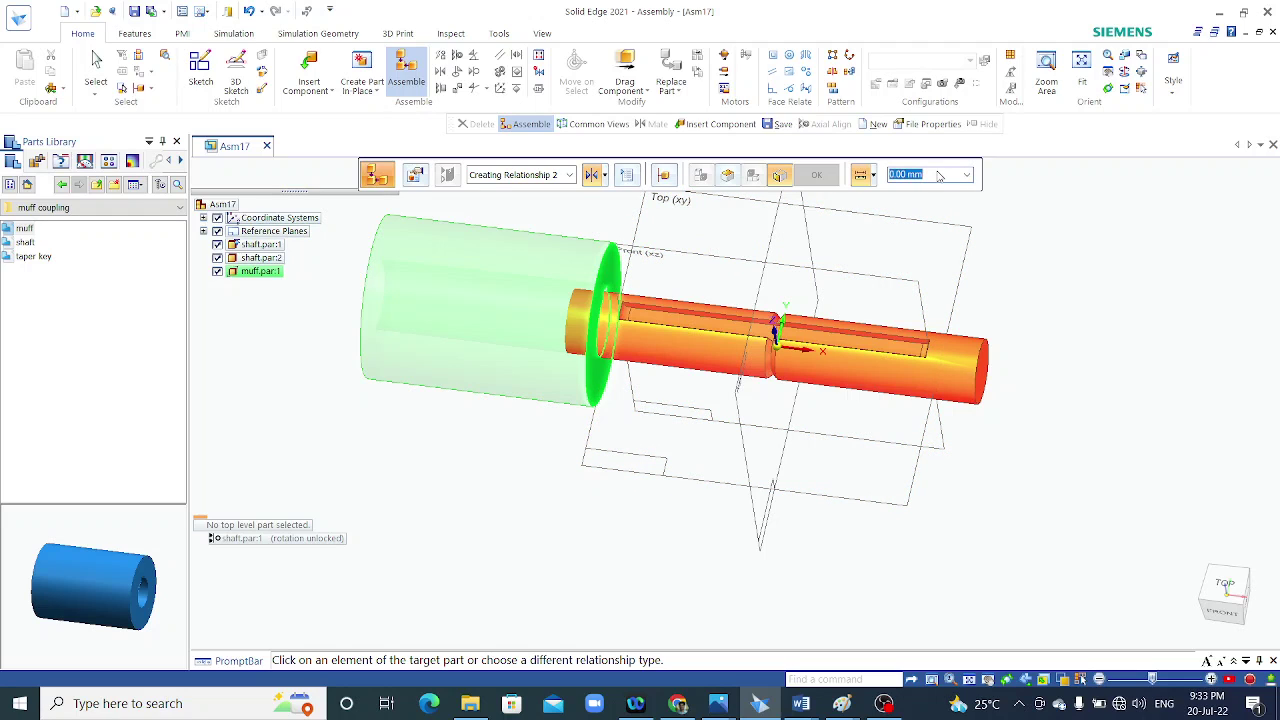
key(BackSpace)
text(-44)
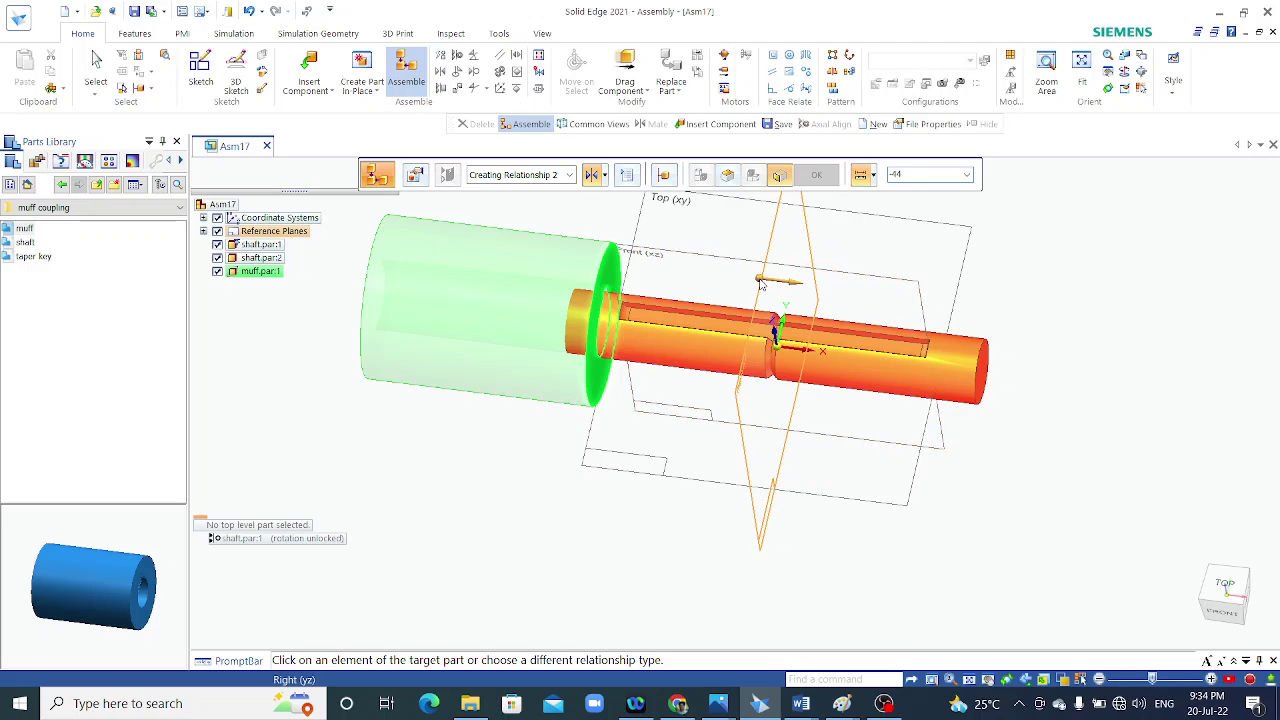
click(760, 281)
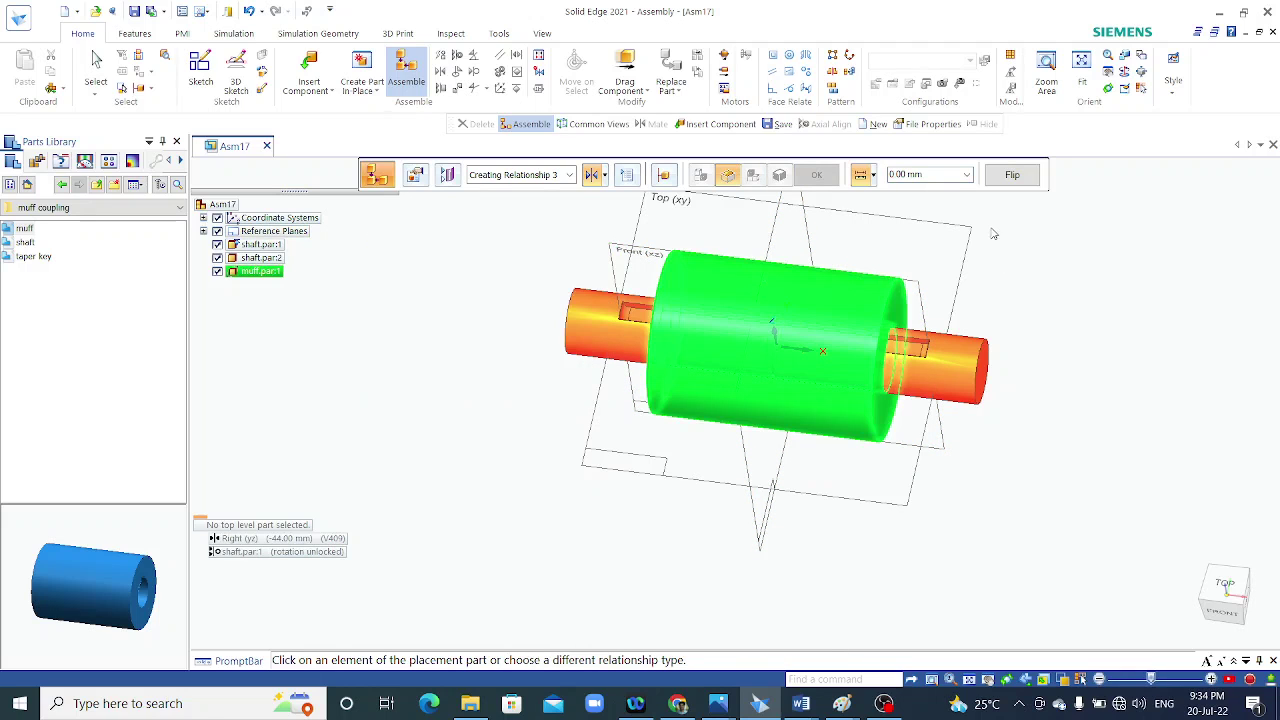
Align the muff's keyway face with the shaft keyway and fit the view.
click(604, 175)
click(625, 277)
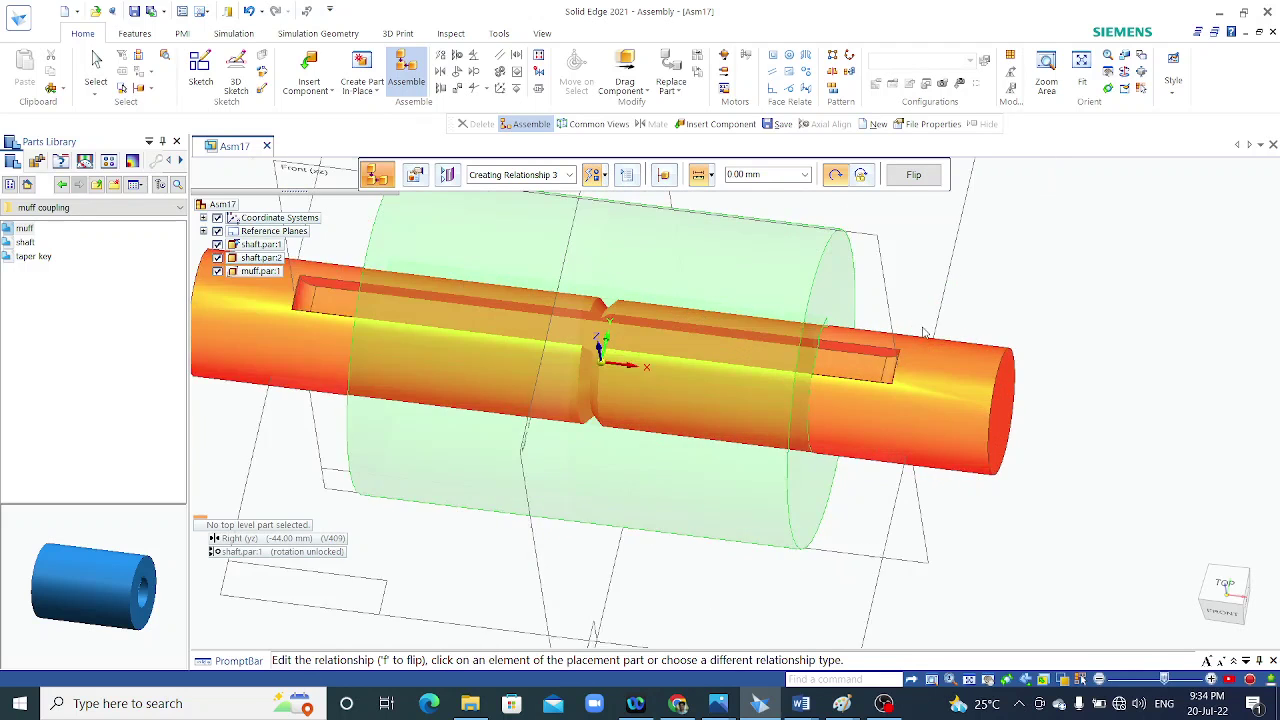
scroll(918, 333, up, 3)
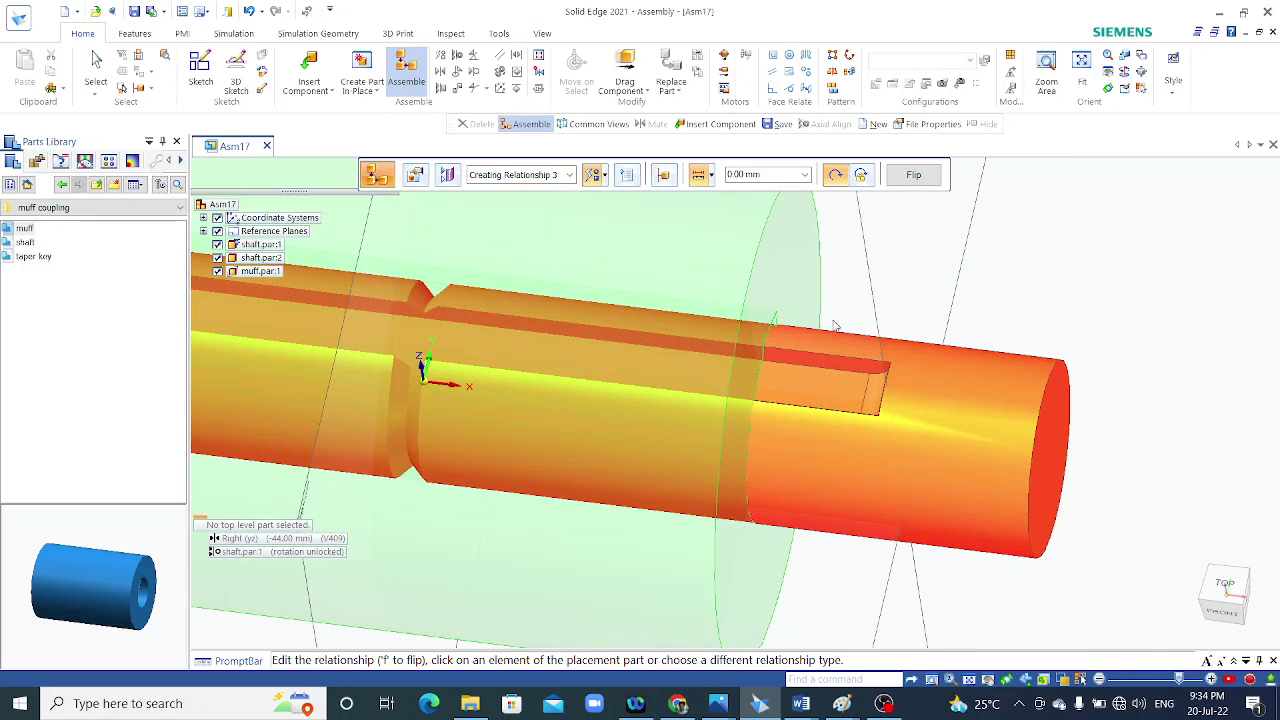
click(781, 323)
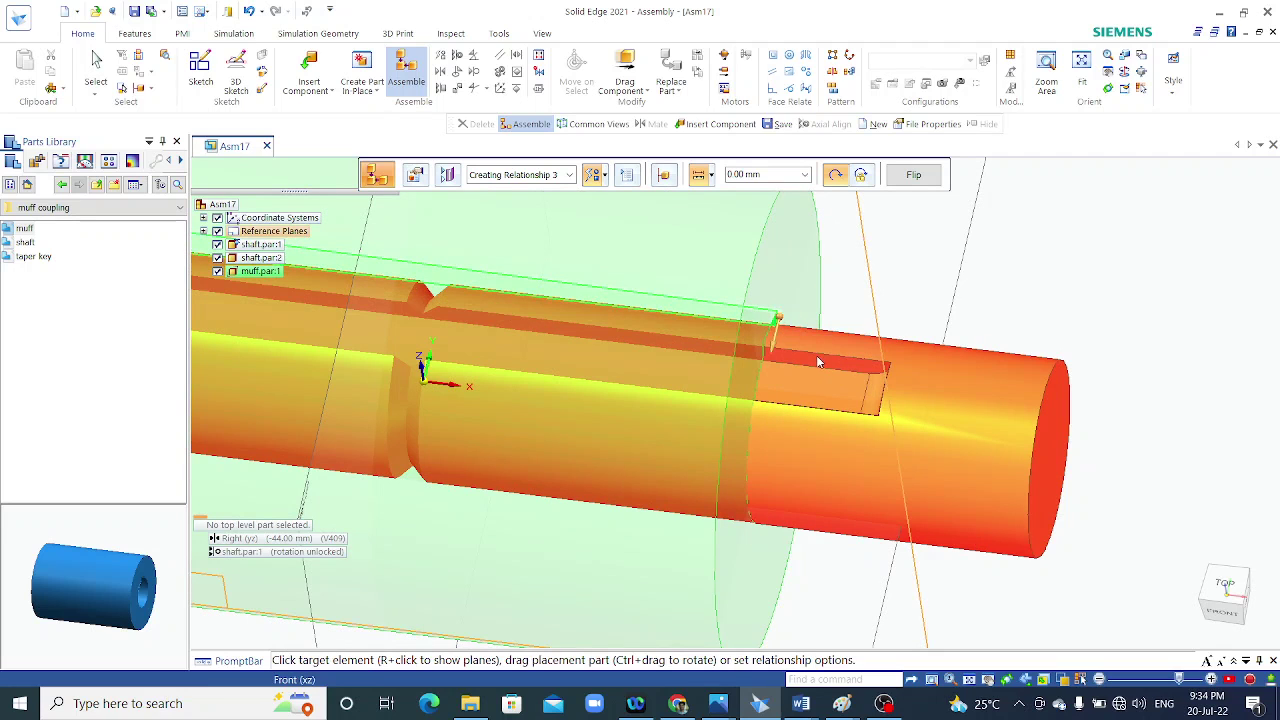
click(816, 355)
middle_drag(816, 356, 1017, 313)
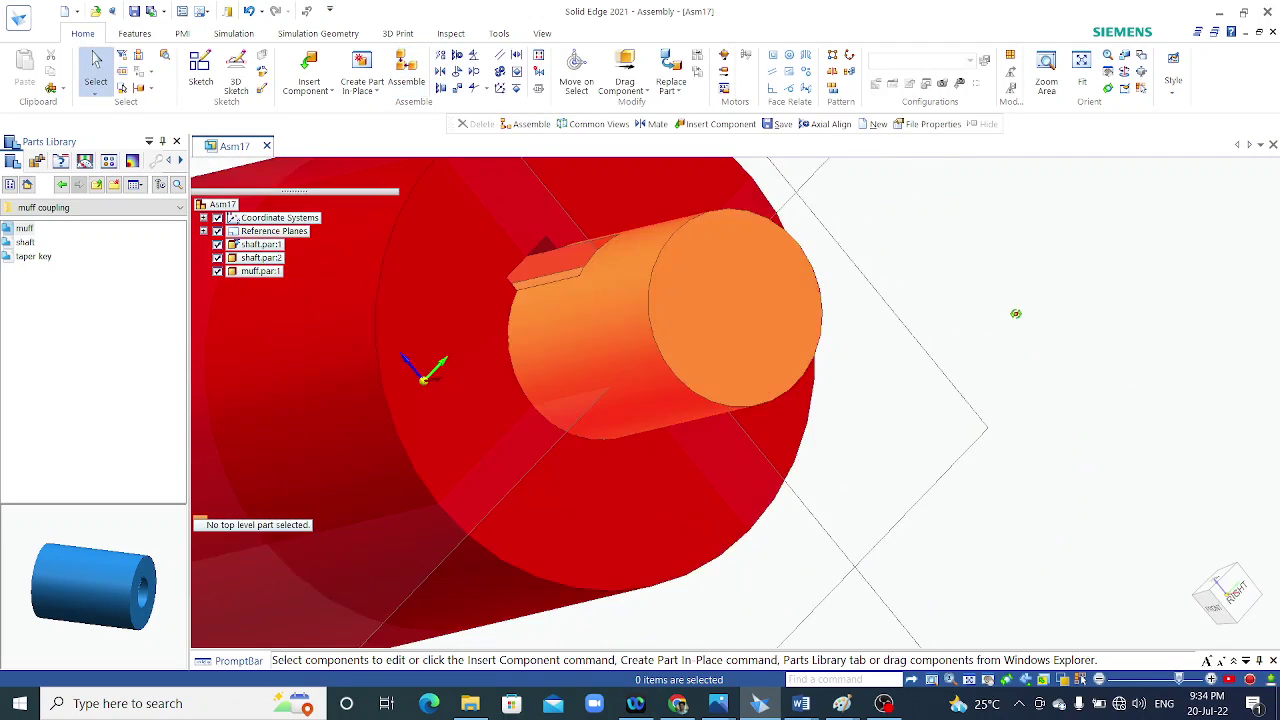
key(ctrl+f)
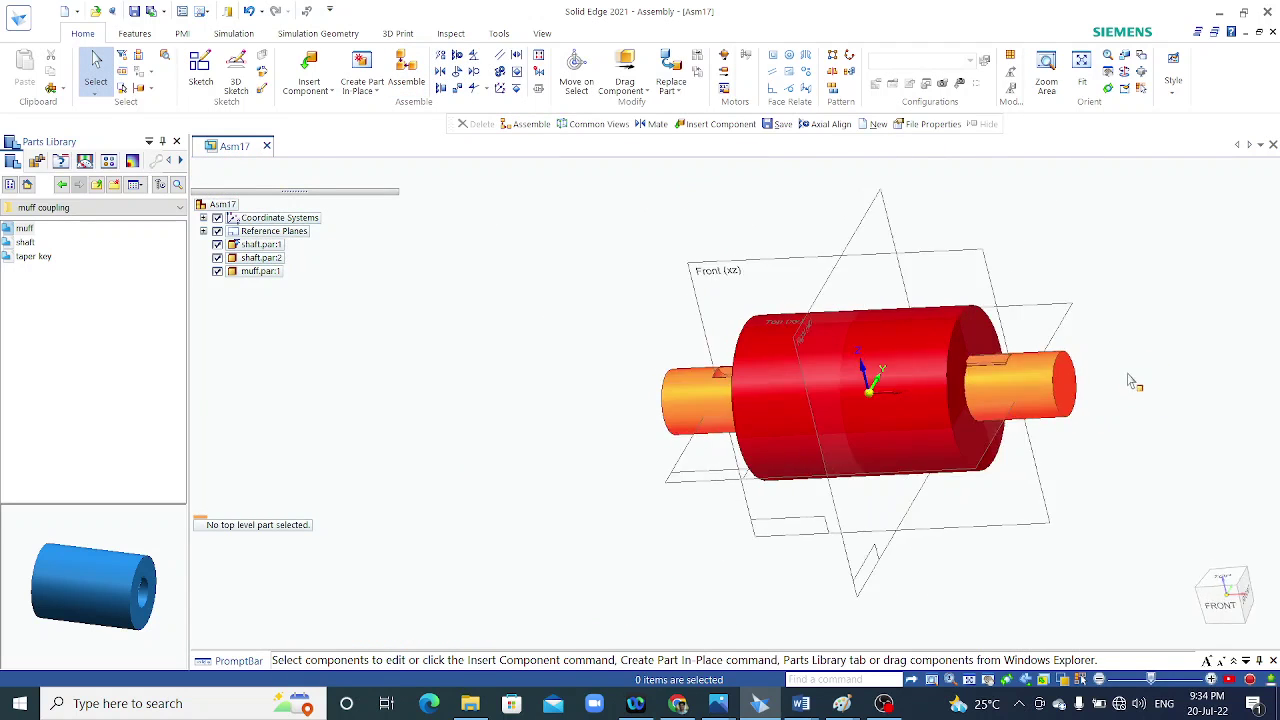
Add the taper key to the assembly and hide the muff and reference planes.
scroll(1133, 387, up, 2)
scroll(1135, 395, up, 2)
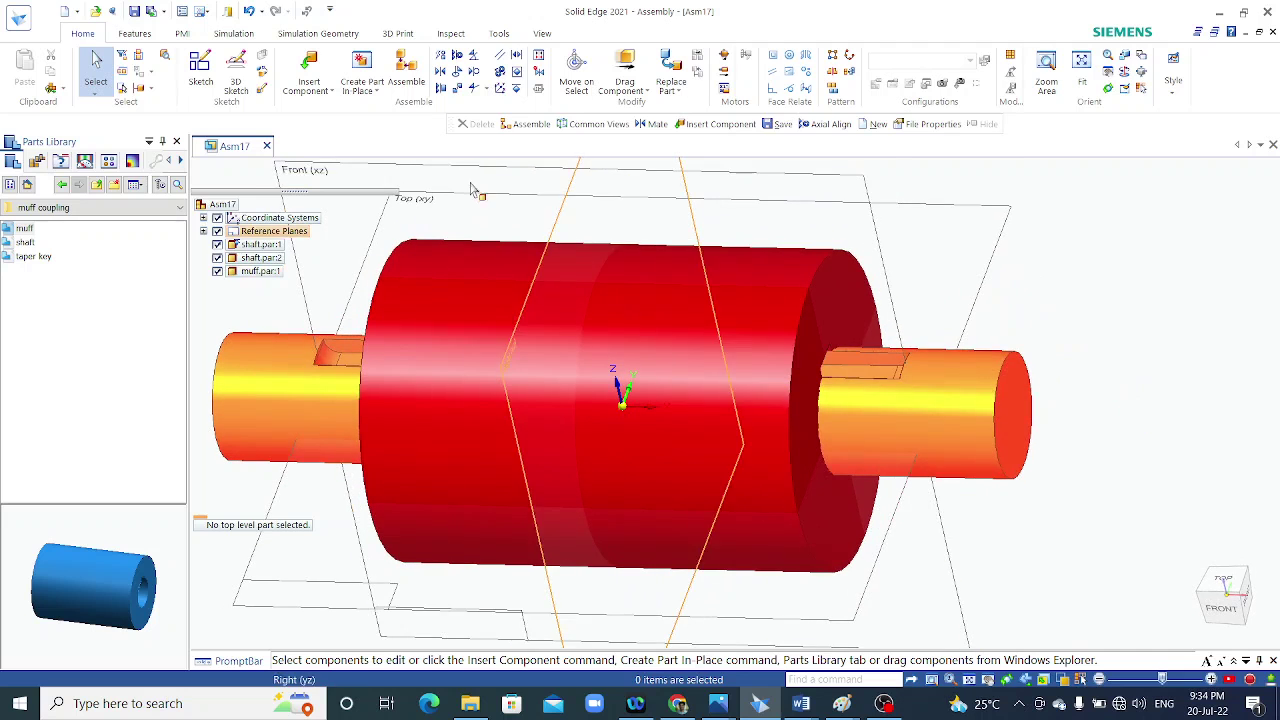
drag(33, 257, 408, 317)
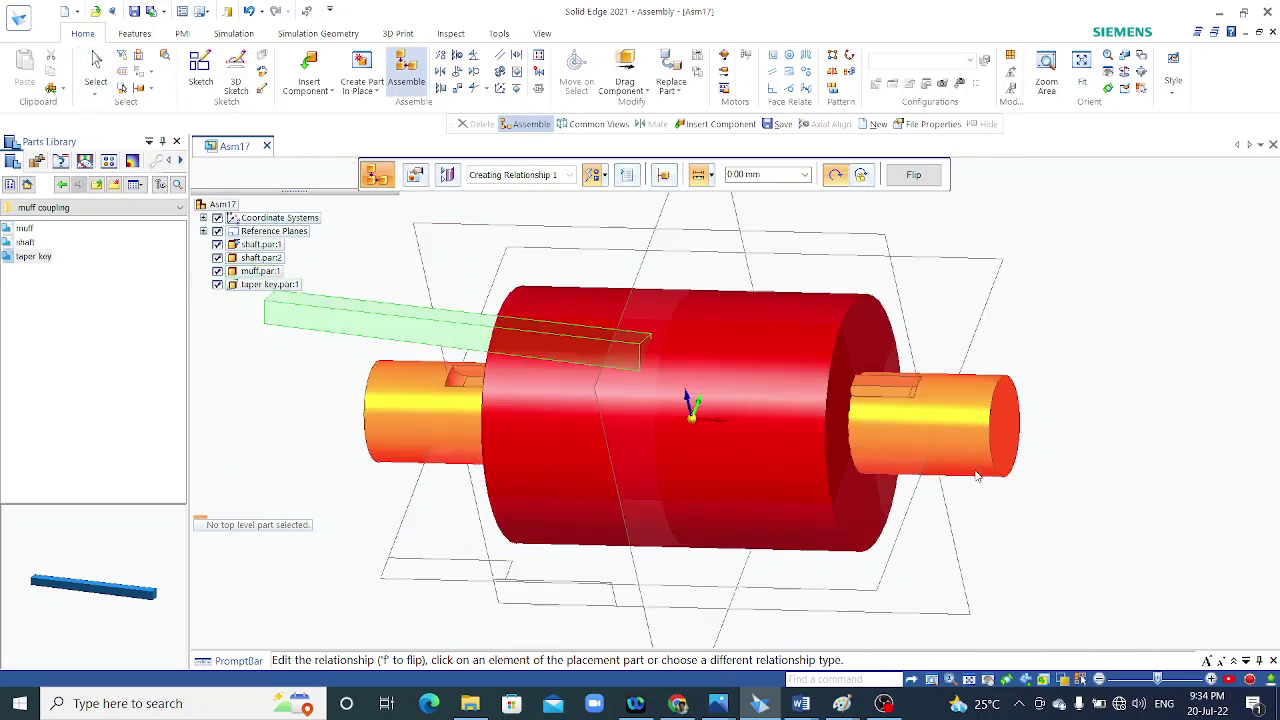
click(217, 271)
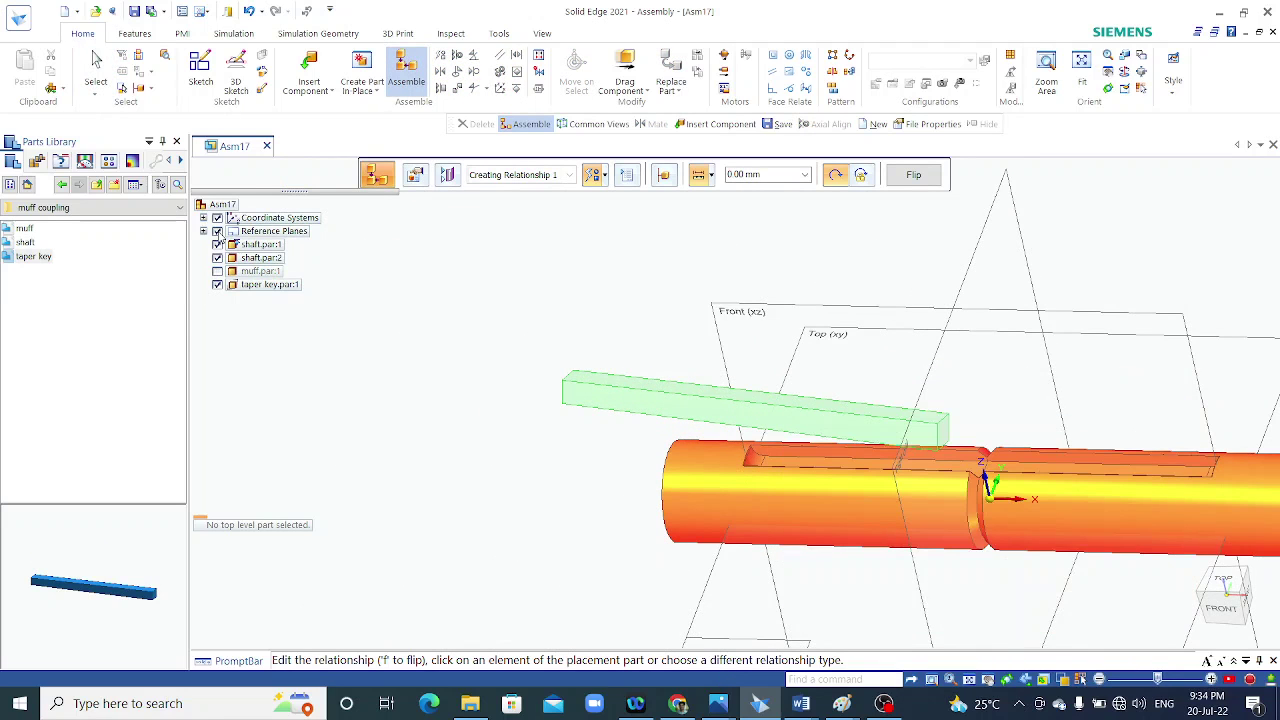
click(217, 231)
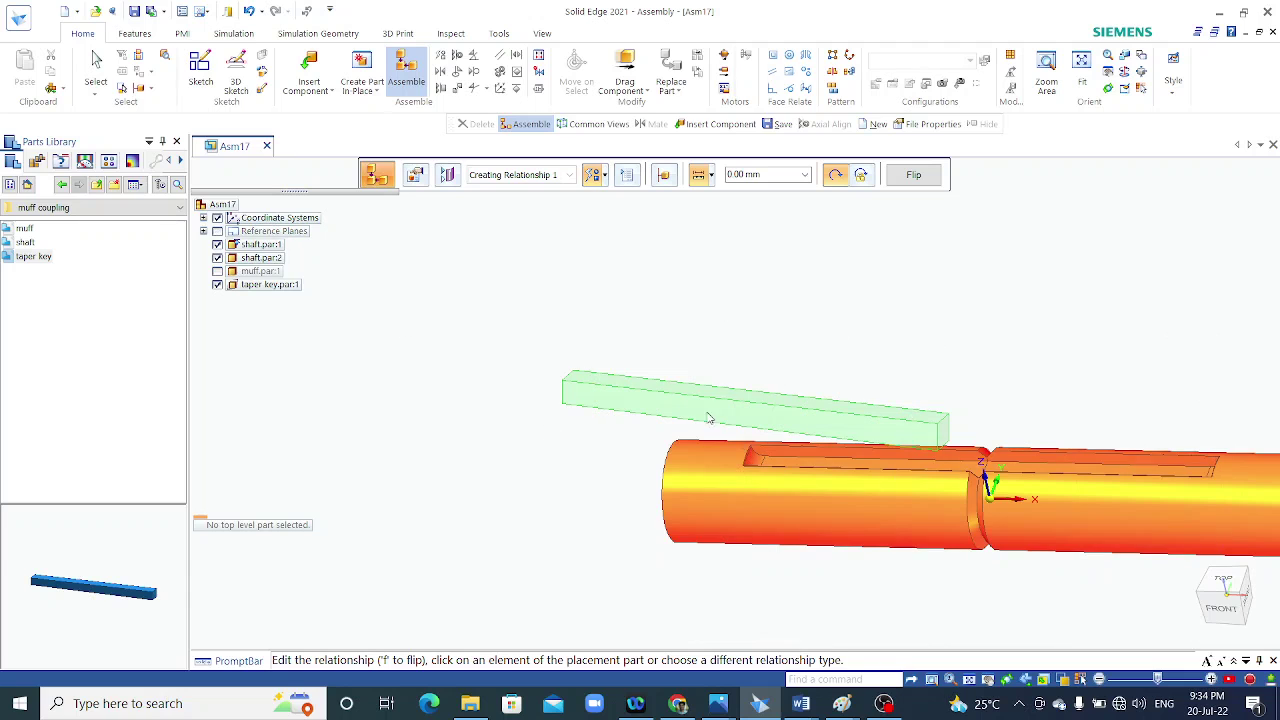
Mate a taper key face to the shaft keyway face.
click(603, 175)
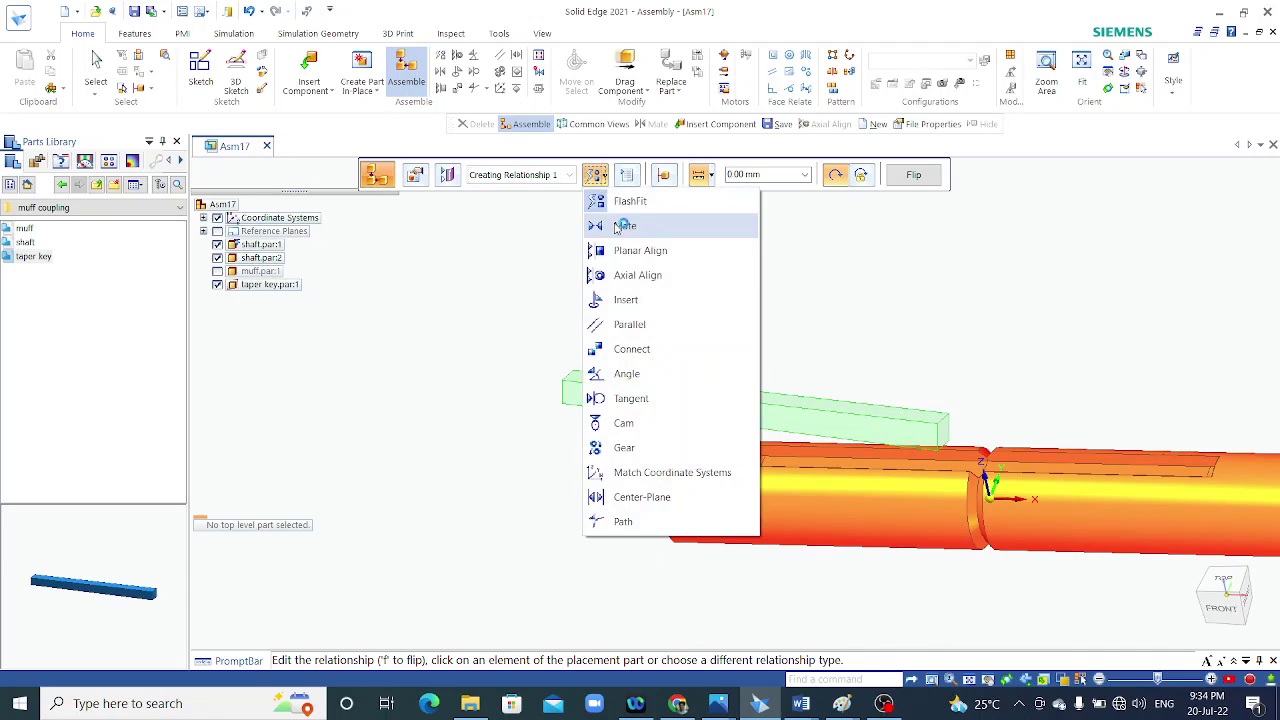
click(615, 224)
click(690, 414)
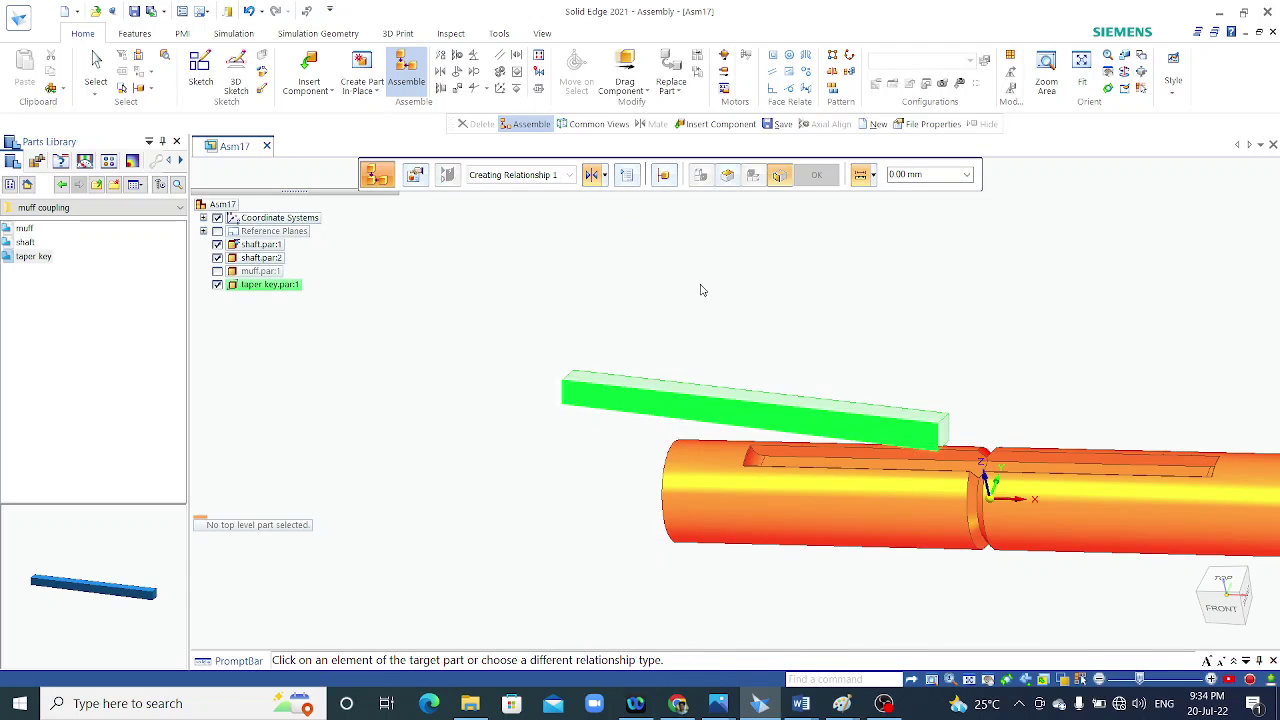
middle_drag(700, 290, 820, 429)
scroll(867, 420, up, 3)
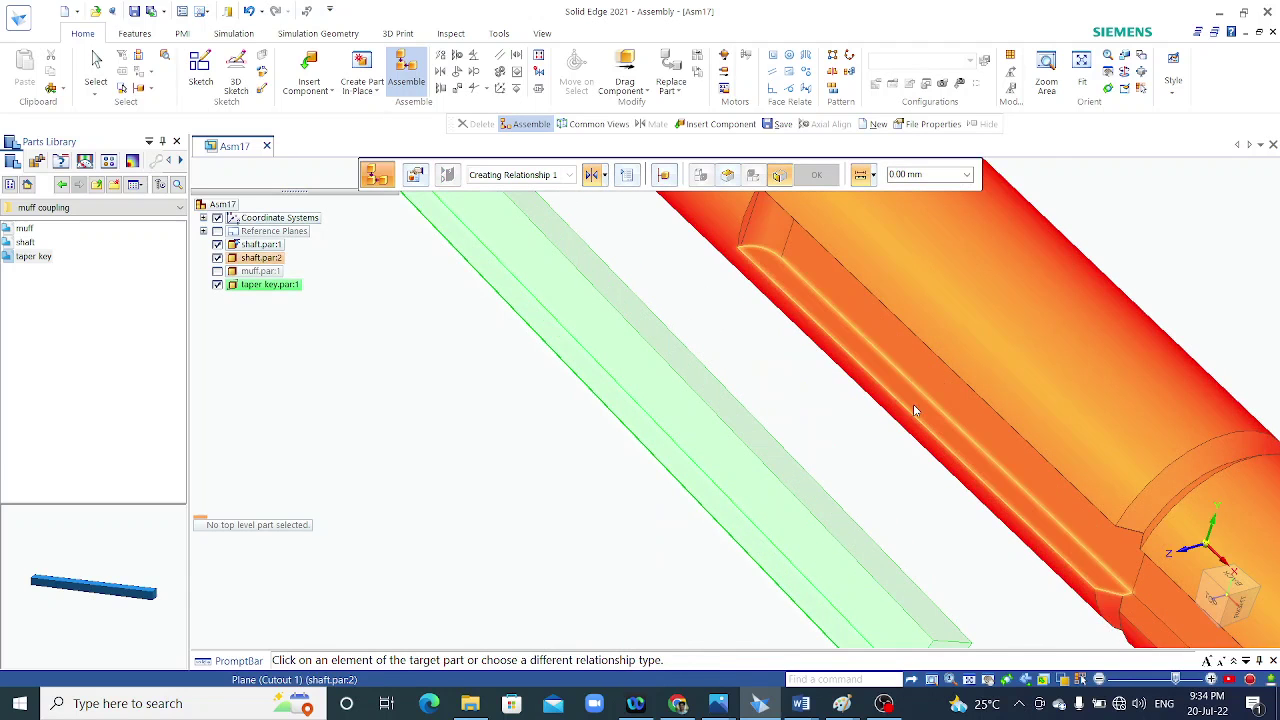
click(914, 410)
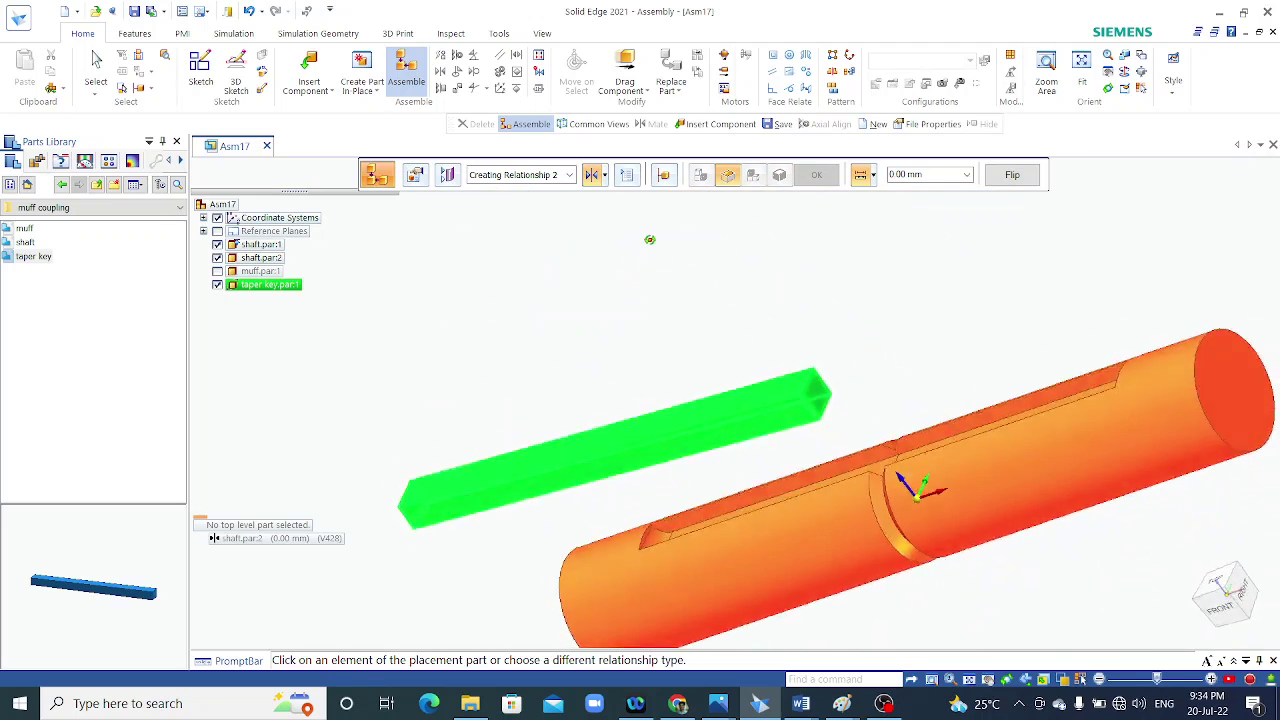
Mate a second taper key face to the matching keyway face.
middle_drag(642, 221, 818, 400)
click(809, 409)
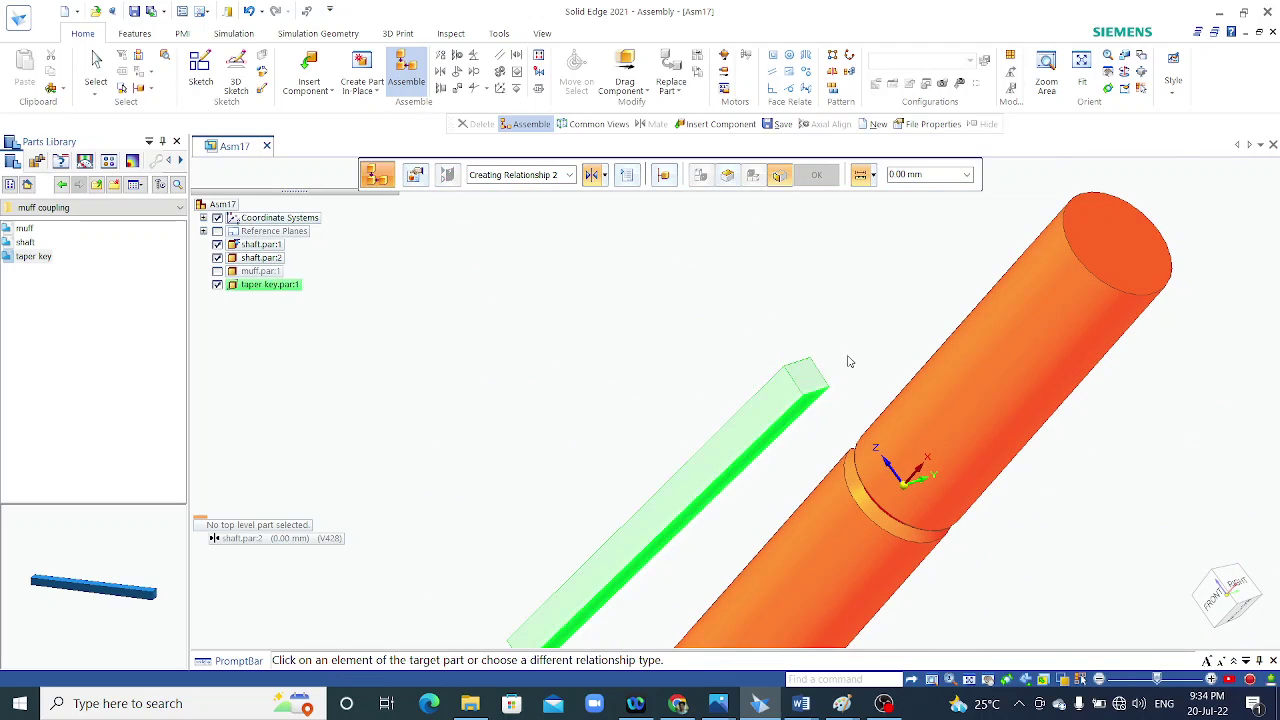
middle_drag(846, 343, 992, 396)
scroll(992, 396, up, 2)
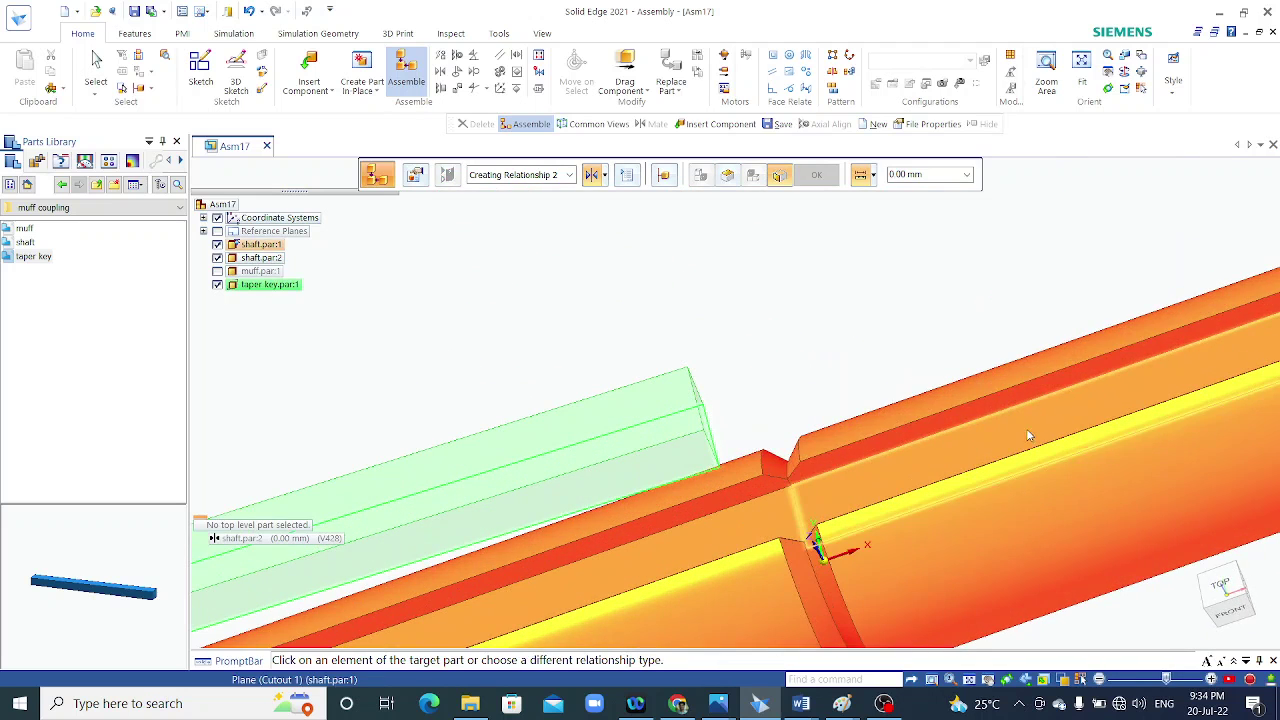
click(1026, 428)
Position the taper key's end face in the keyway with an 11 mm offset.
mouse_move(671, 334)
middle_down()
mouse_move(668, 271)
mouse_move(580, 343)
middle_up()
scroll(757, 471, up, 2)
click(691, 437)
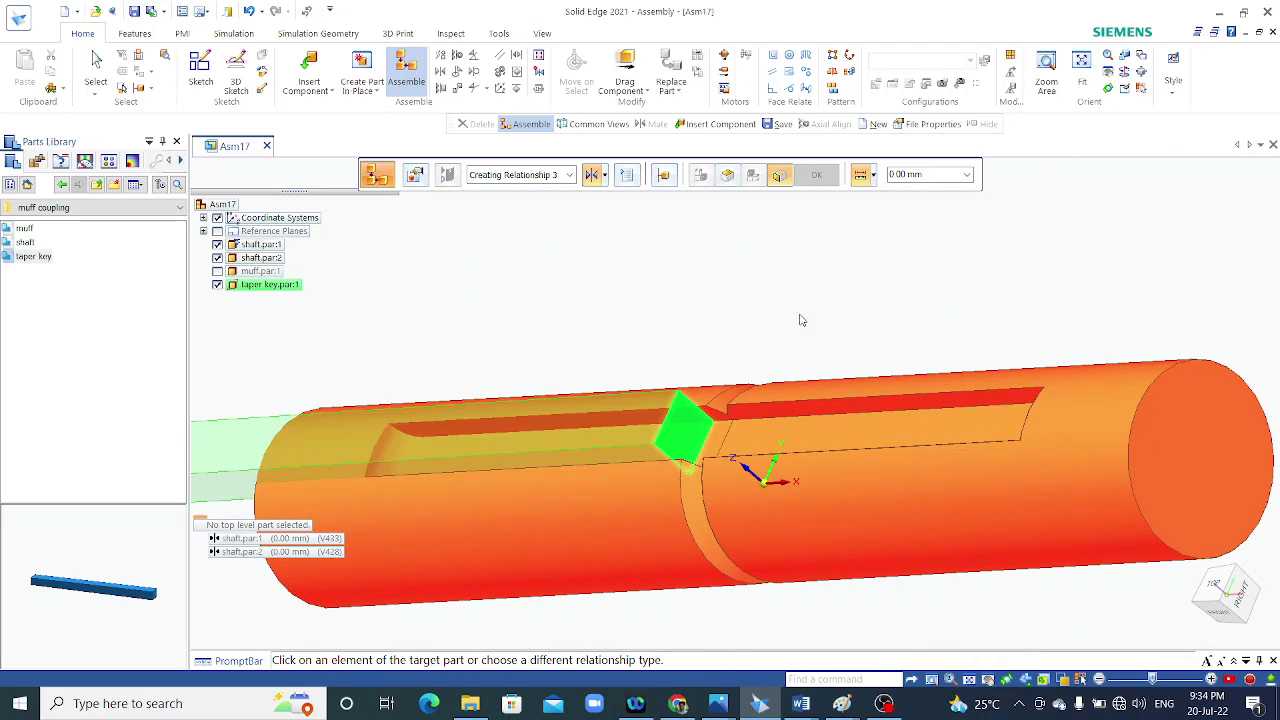
mouse_move(805, 319)
middle_down()
mouse_move(931, 309)
mouse_move(1017, 321)
middle_up()
scroll(1150, 423, up, 2)
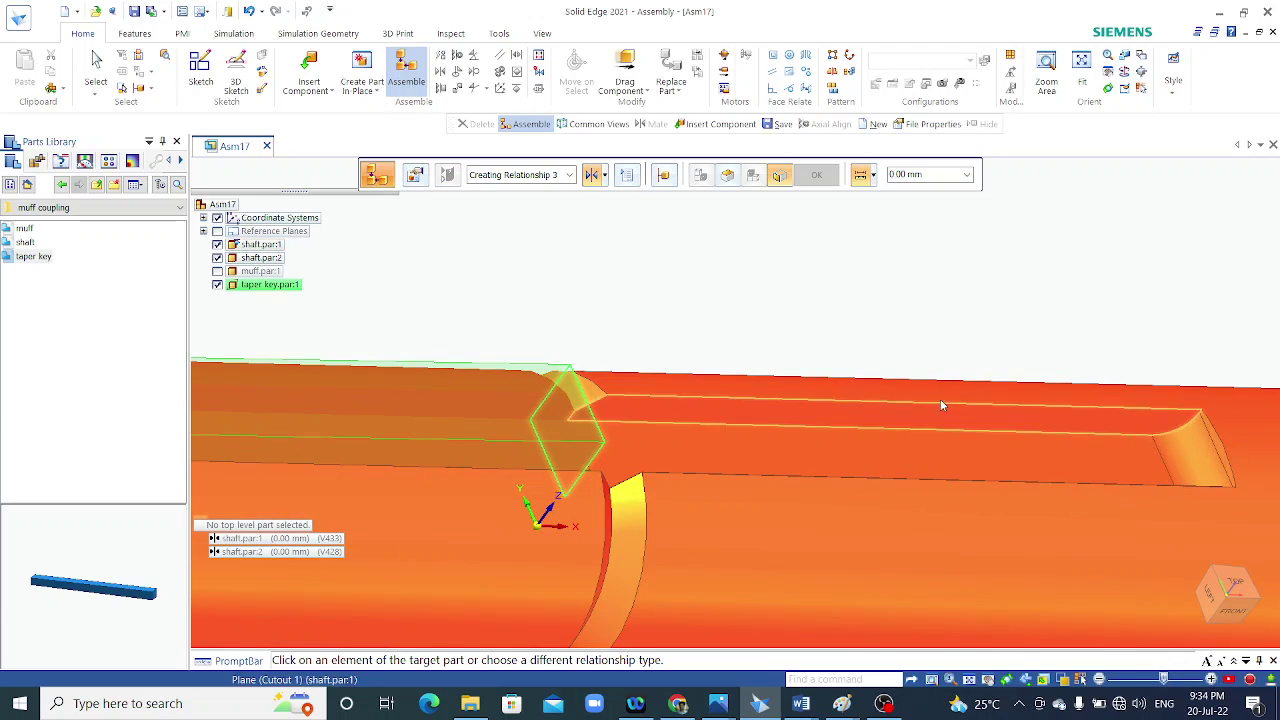
scroll(940, 394, down, 2)
scroll(462, 409, down, 1)
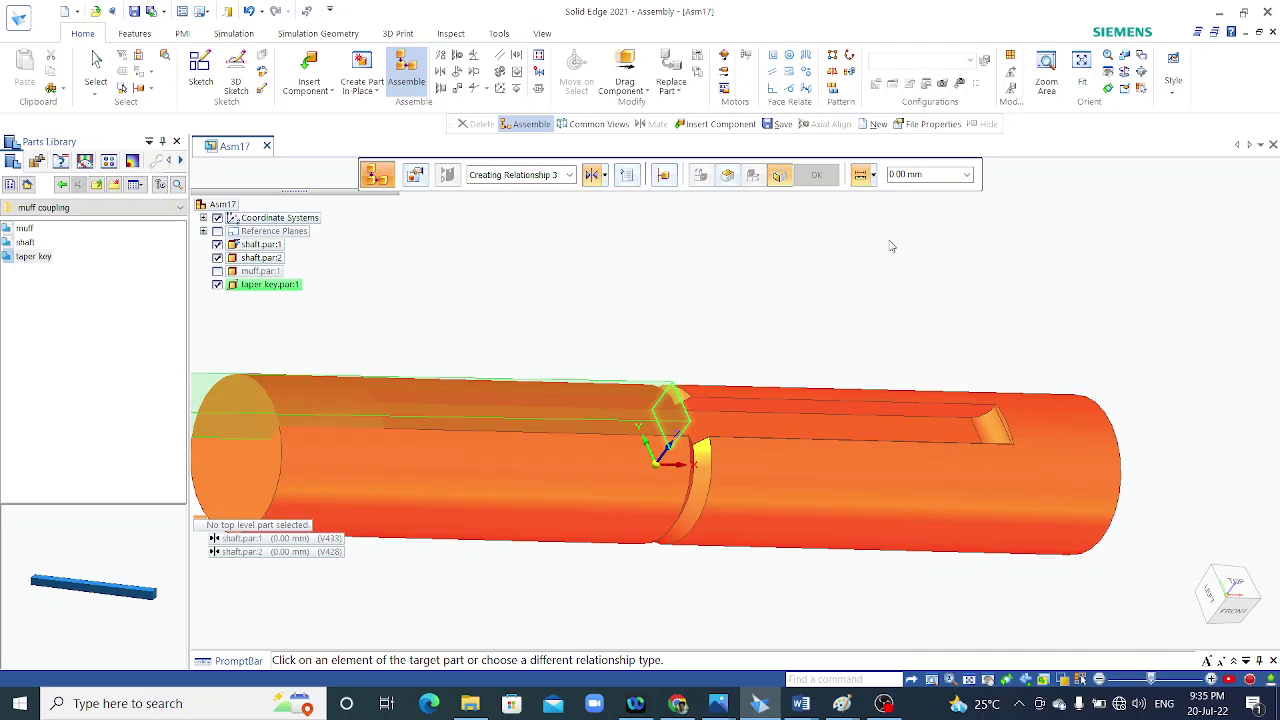
click(920, 176)
text(11)
key(Return)
click(1007, 434)
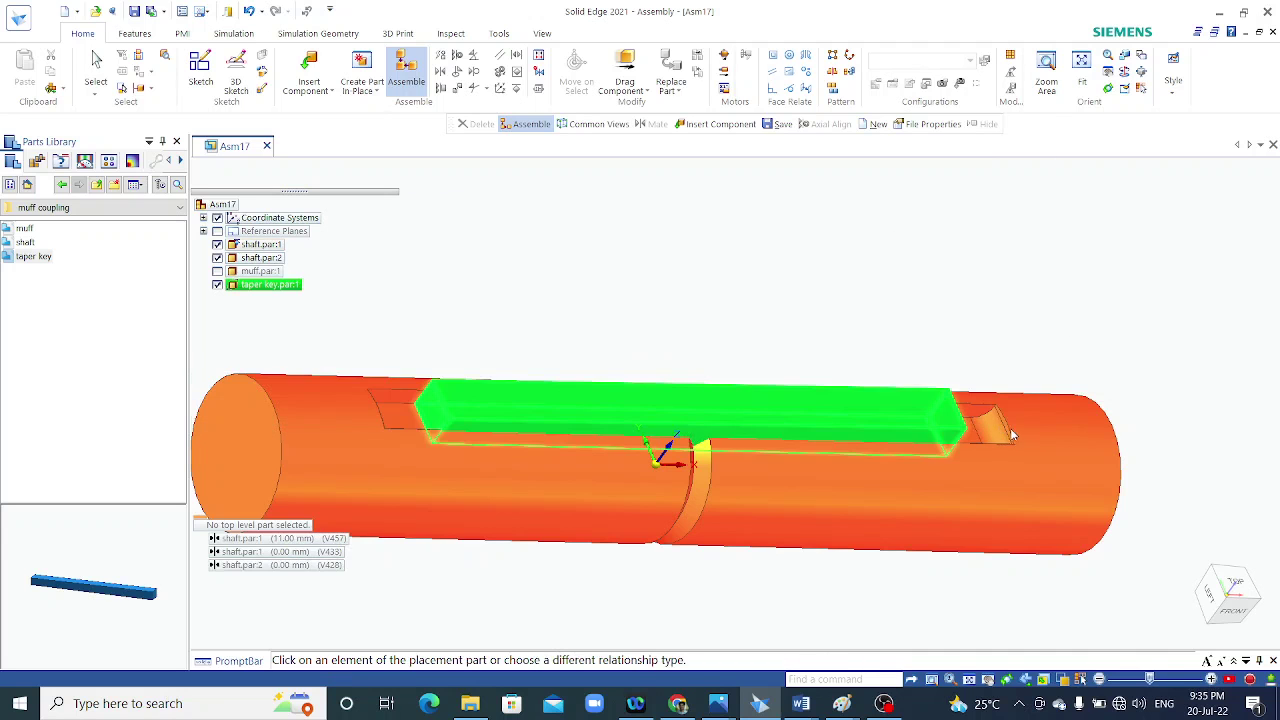
Show the muff again and orbit around the finished assembly.
mouse_move(1023, 363)
middle_down()
mouse_move(957, 194)
mouse_move(764, 211)
mouse_move(908, 237)
mouse_move(903, 289)
middle_up()
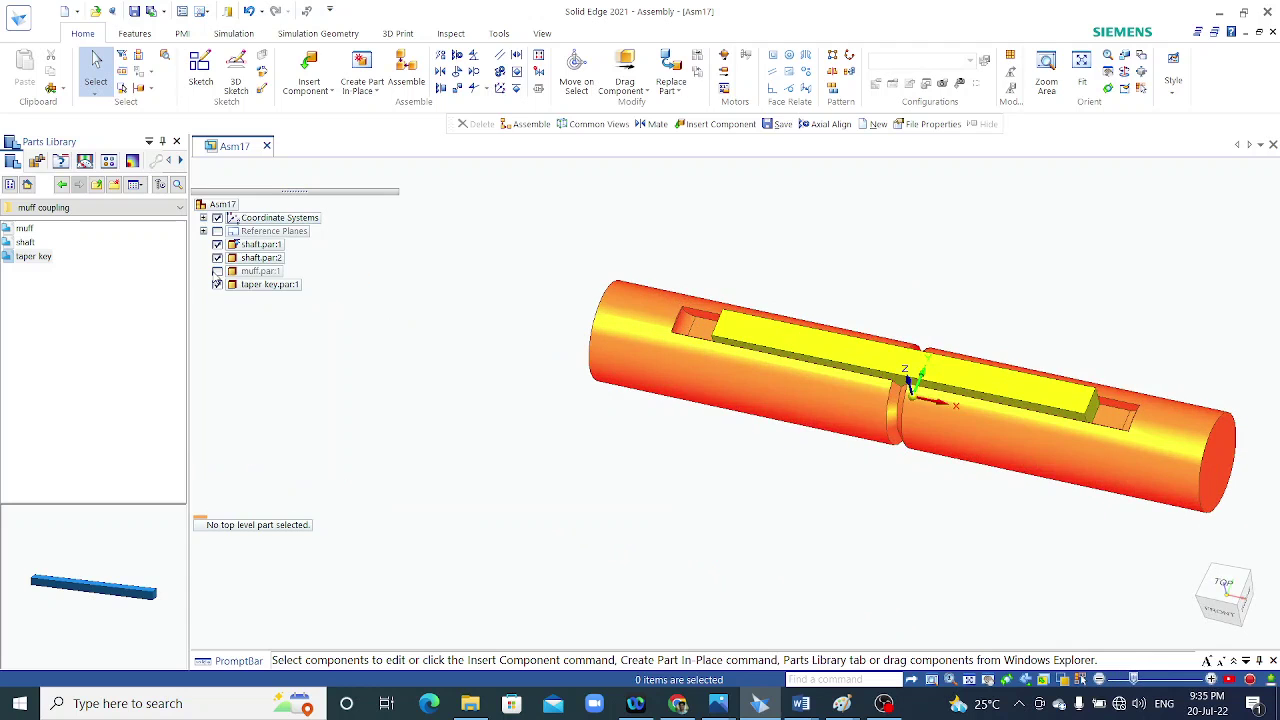
click(217, 271)
middle_drag(694, 443, 630, 316)
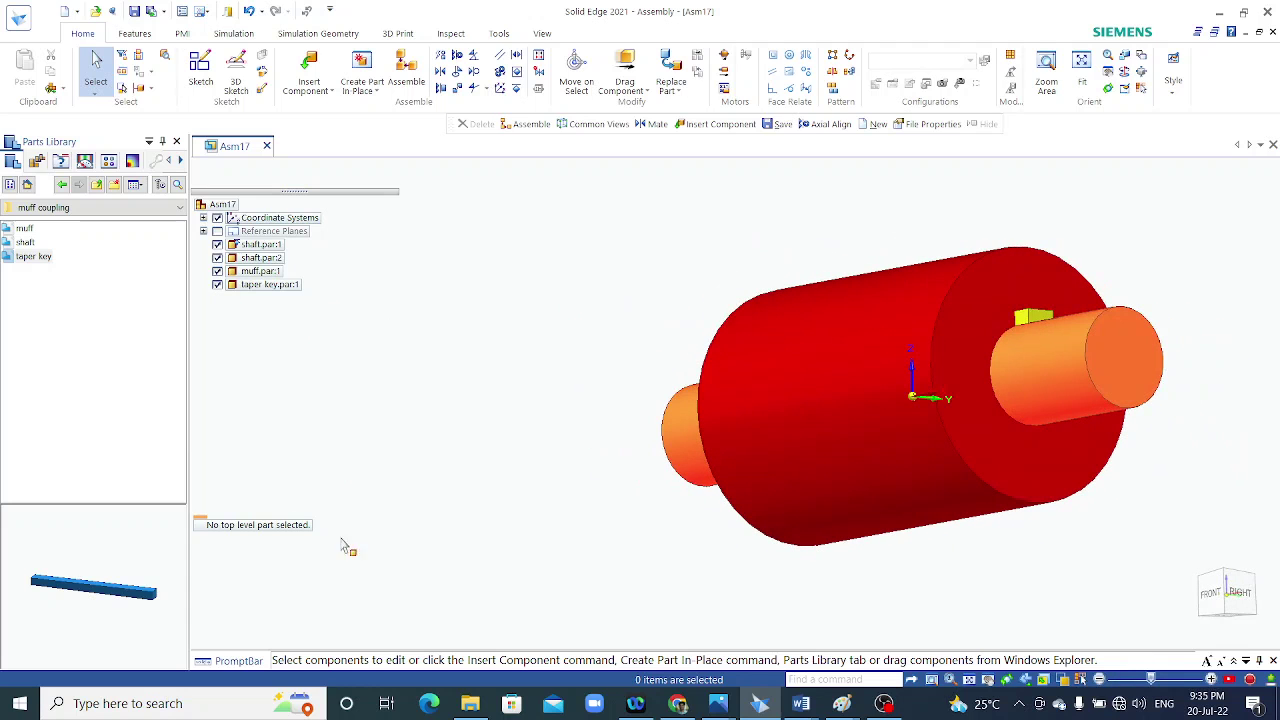
mouse_move(565, 454)
middle_down()
mouse_move(557, 400)
mouse_move(600, 386)
mouse_move(619, 451)
mouse_move(597, 458)
middle_up()
Save the assembly as Asm11 in the muff coupling folder.
key(ctrl+s)
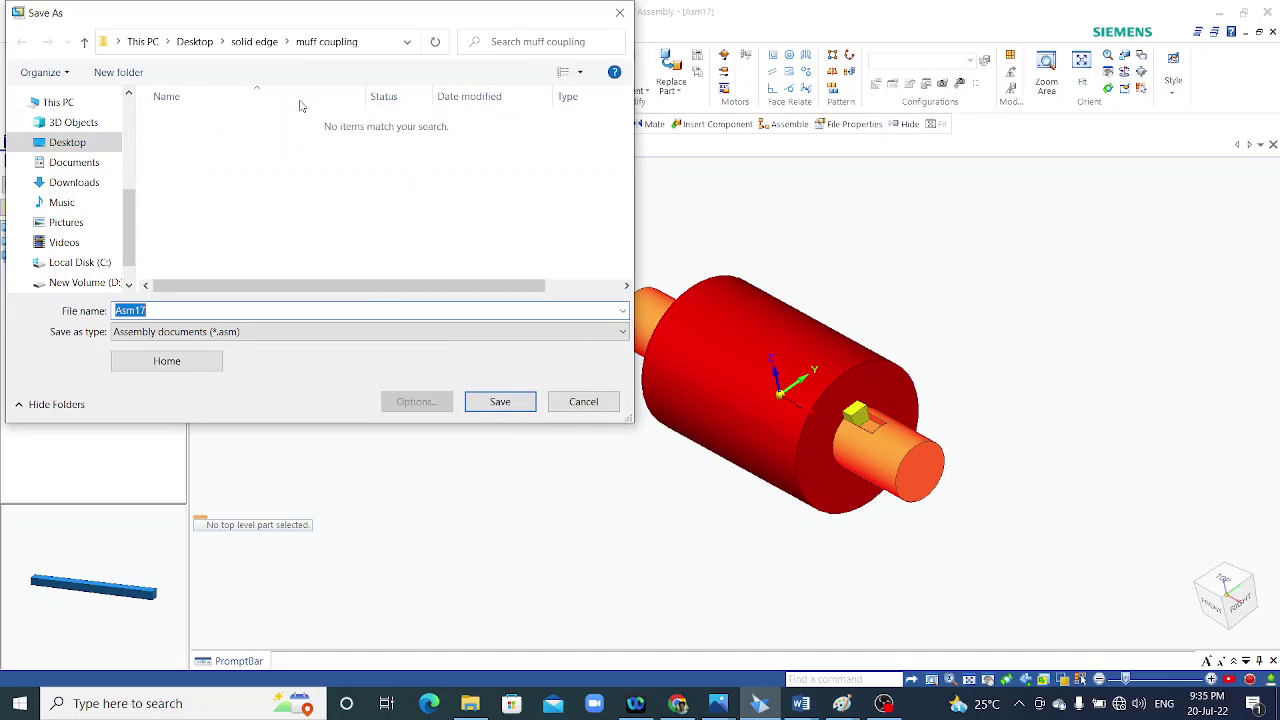
click(158, 311)
click(497, 404)
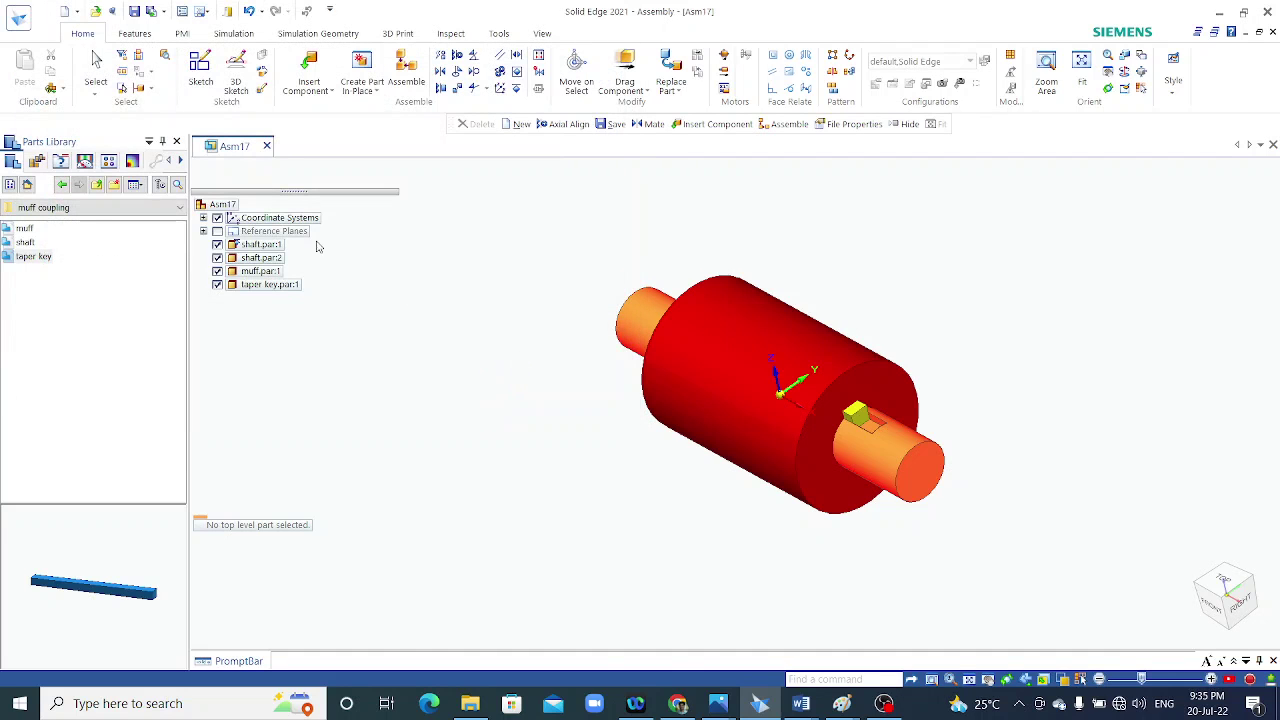
Start a new document from the templates via the File menu.
key(alt+f)
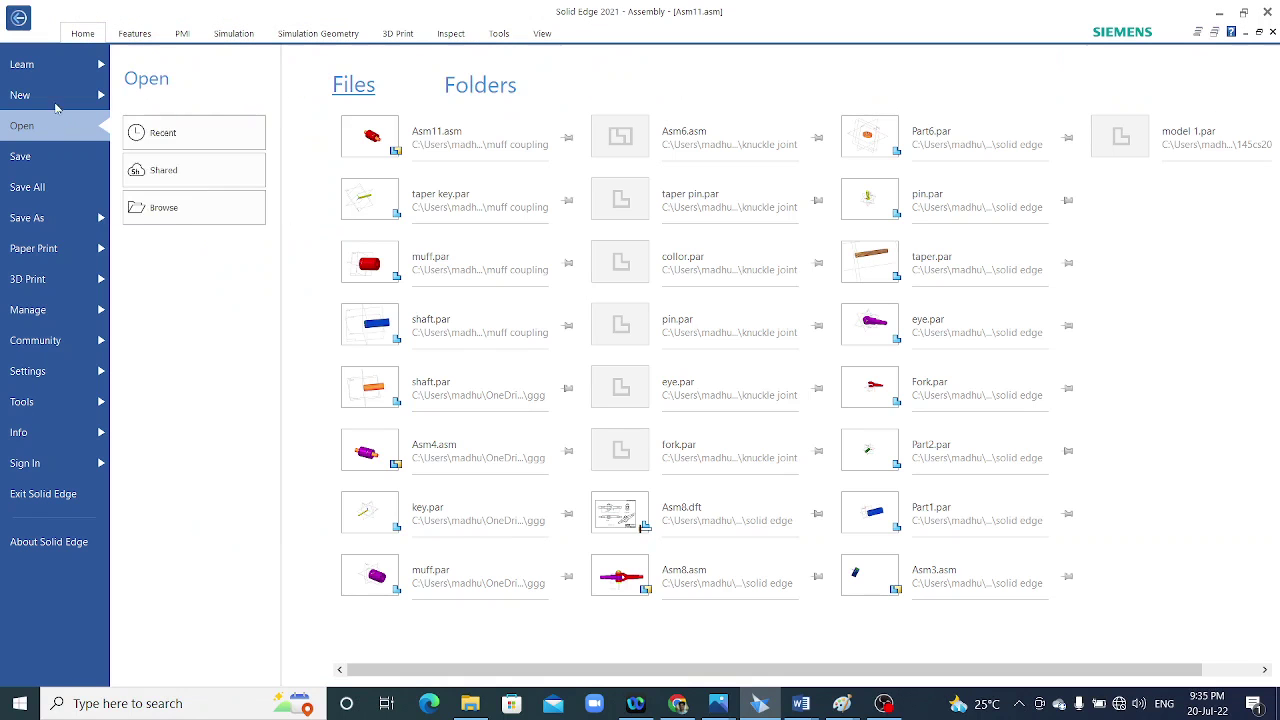
click(58, 100)
click(288, 190)
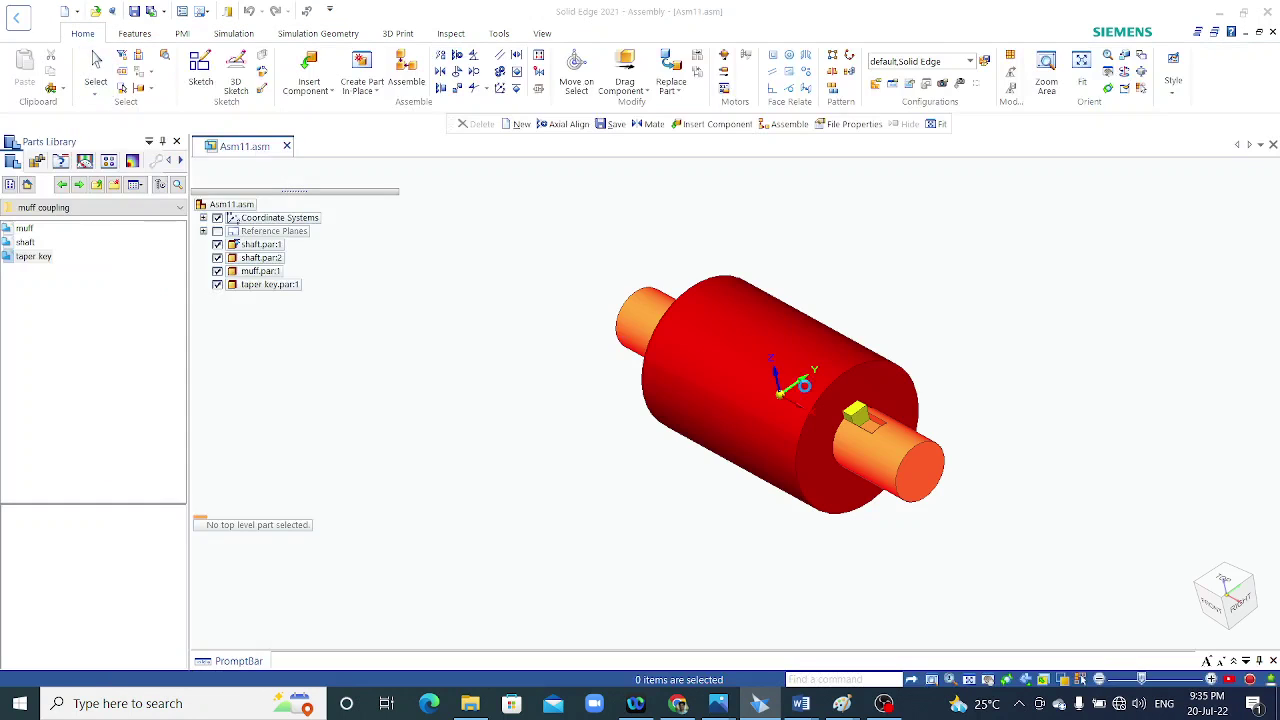
Create a new ISO metric draft and load Asm11.asm into the View Wizard.
click(645, 272)
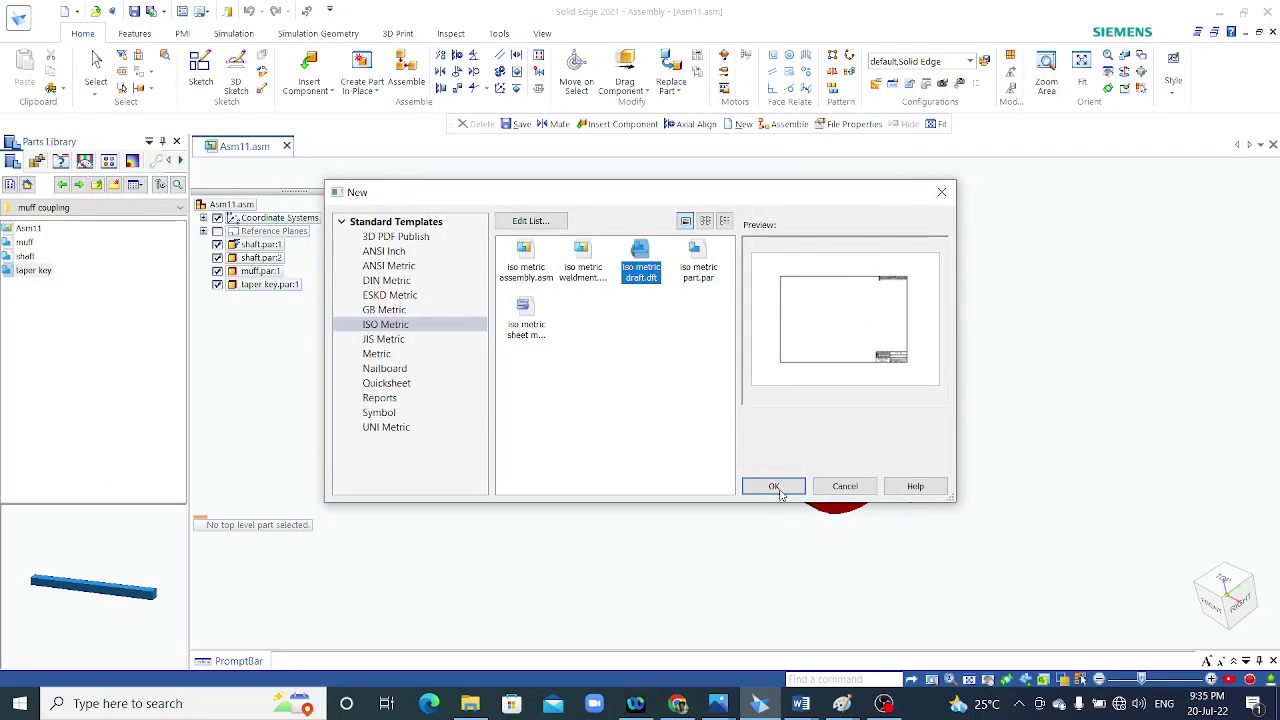
click(774, 486)
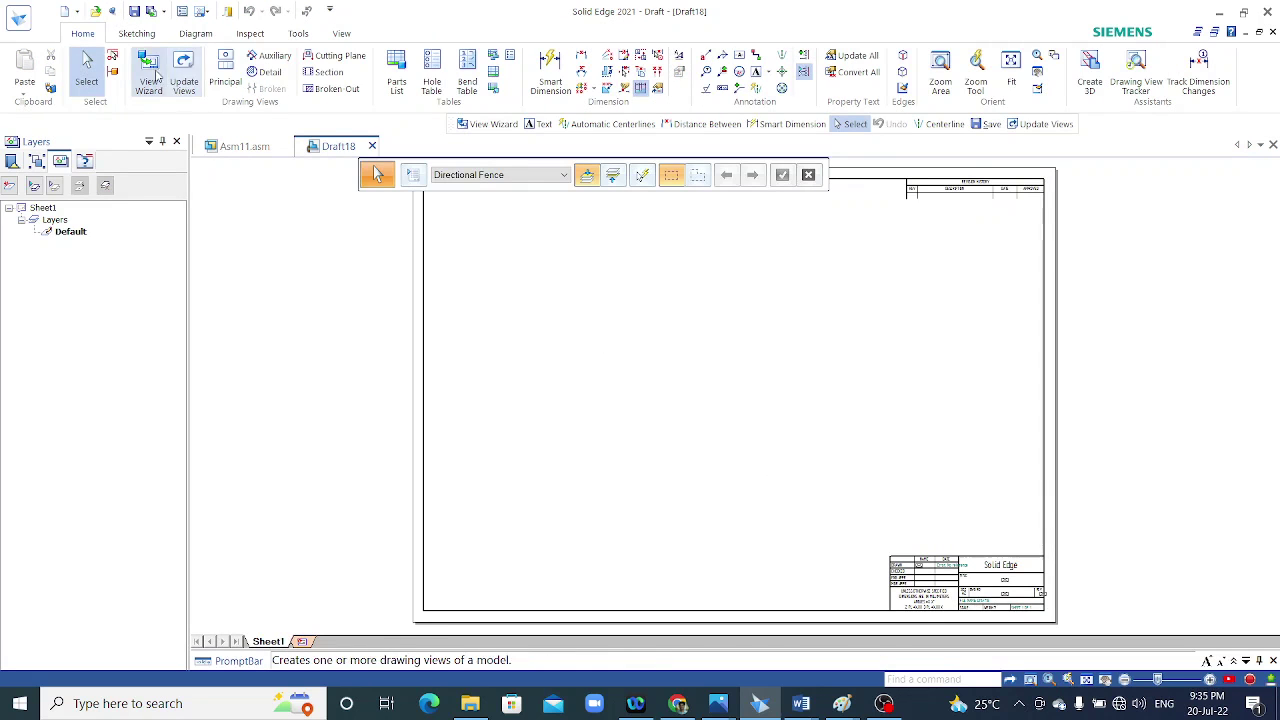
click(152, 75)
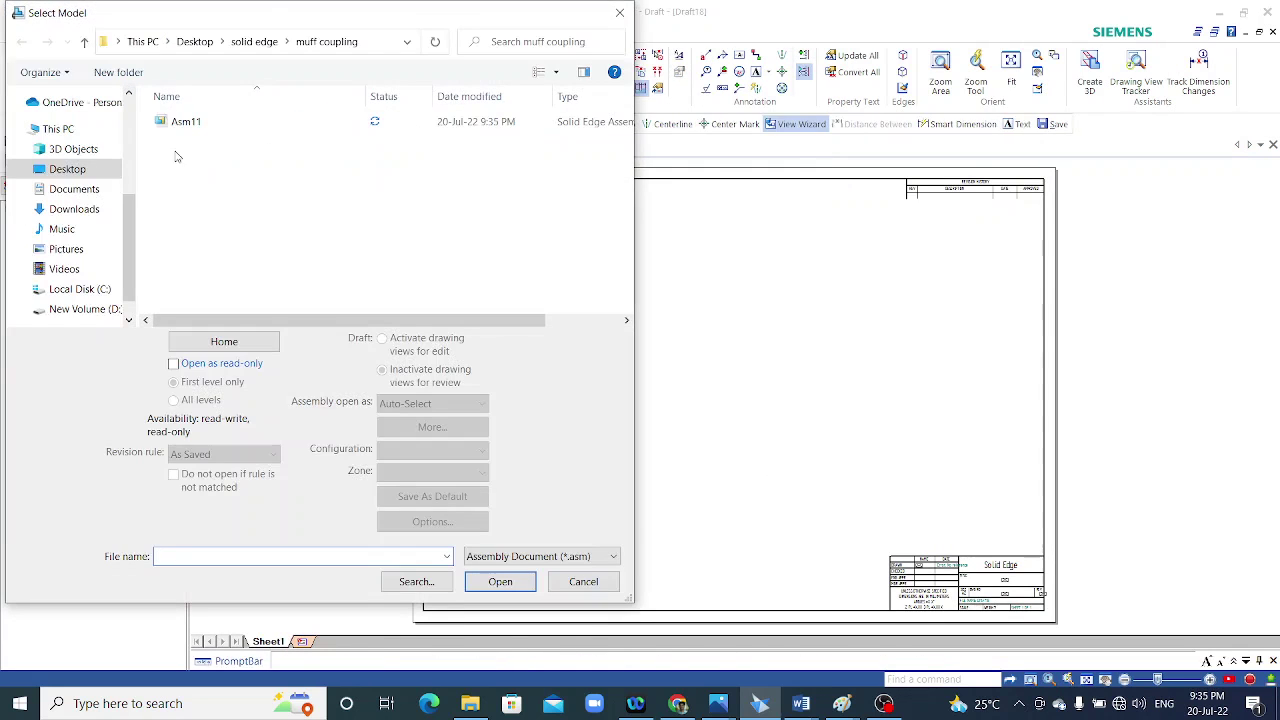
click(187, 124)
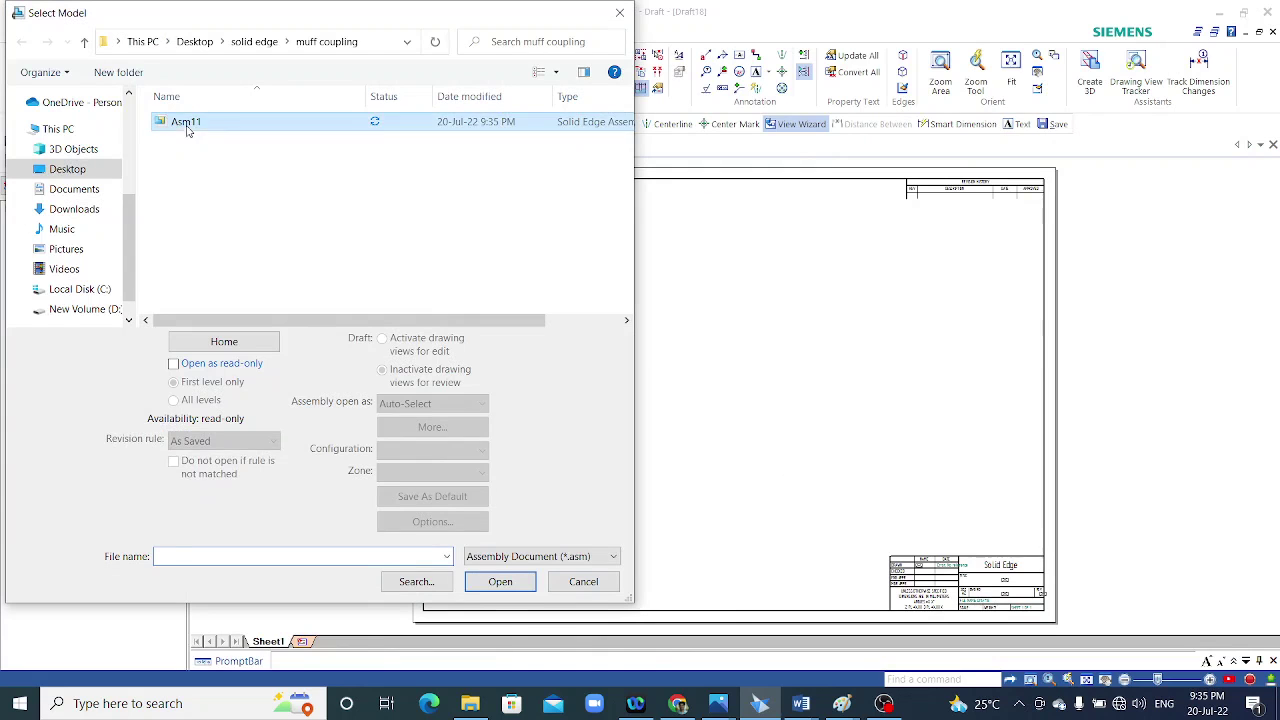
click(498, 581)
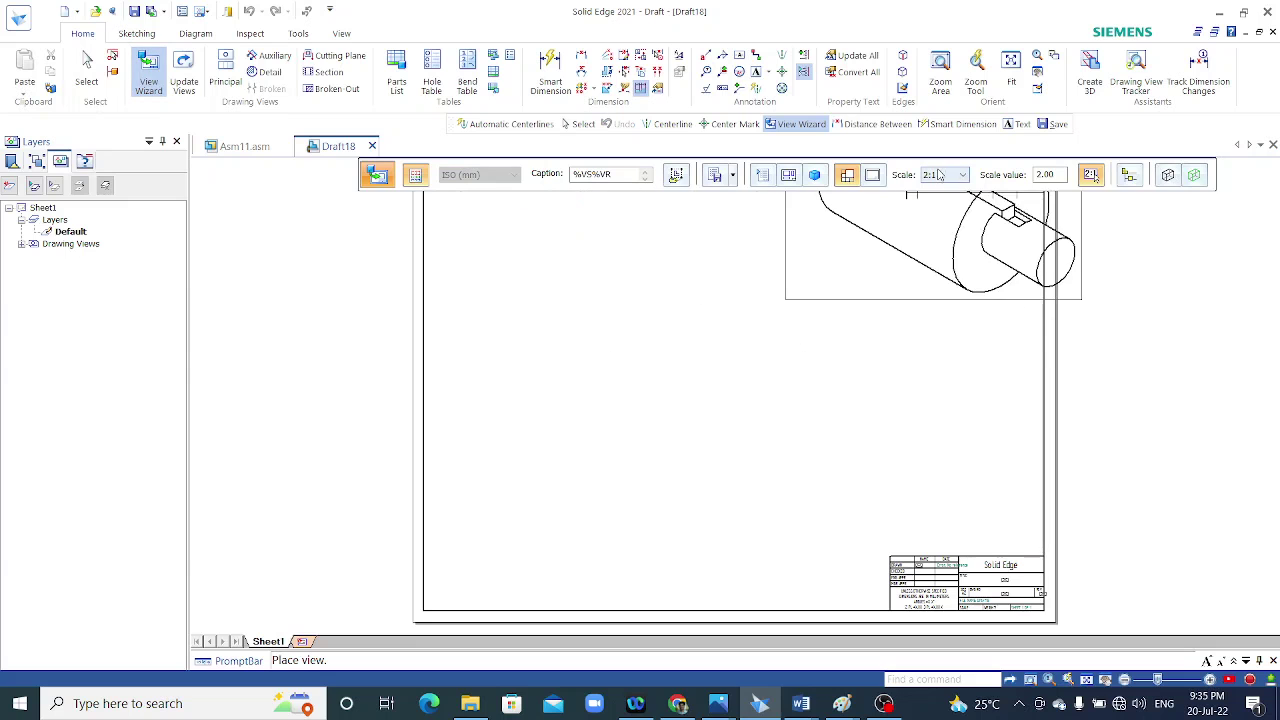
Set the view scale to 1:1 with Front View orientation.
click(945, 175)
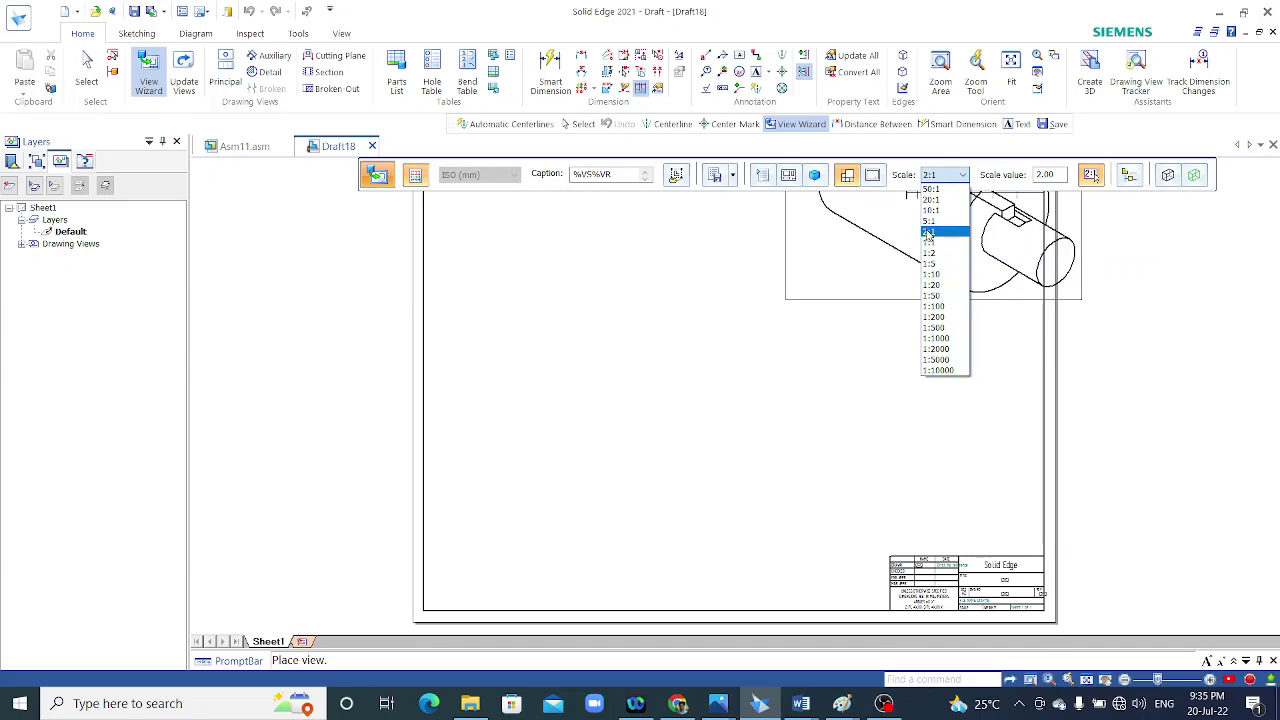
click(929, 242)
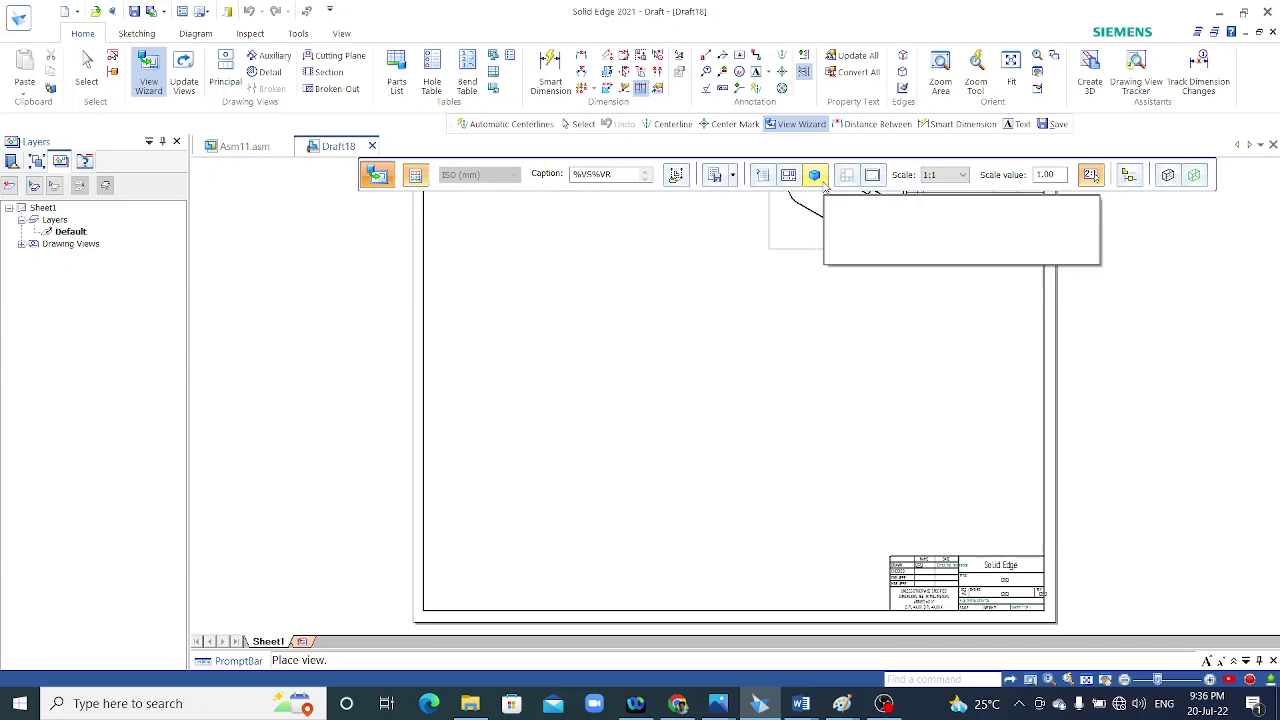
click(815, 175)
click(853, 205)
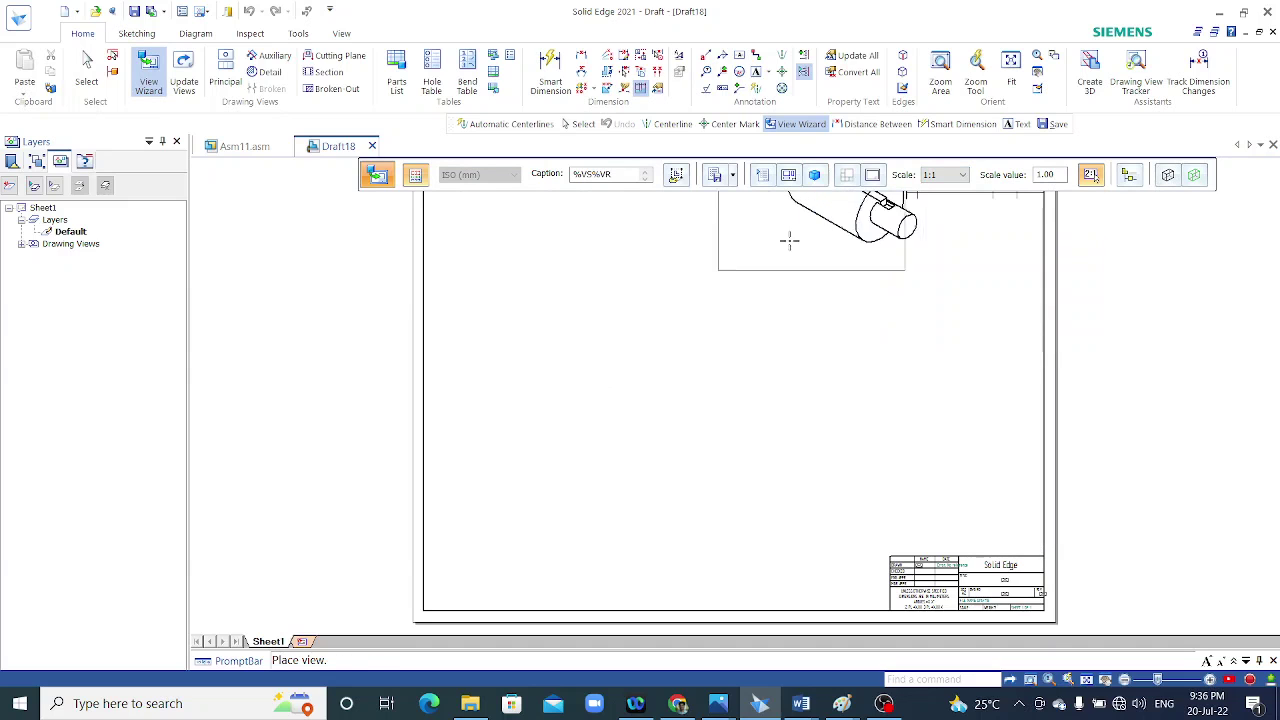
Place the front, top, left side and pictorial views of Asm11 on the sheet.
click(620, 282)
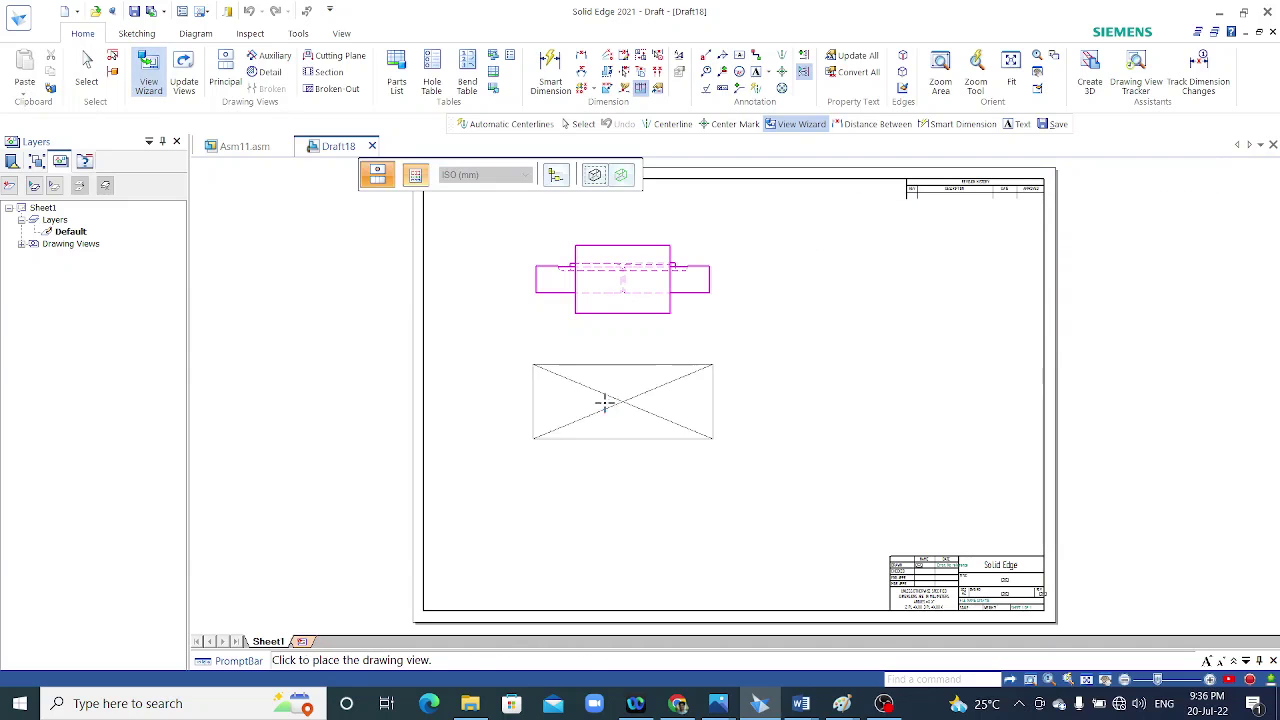
click(622, 420)
click(816, 279)
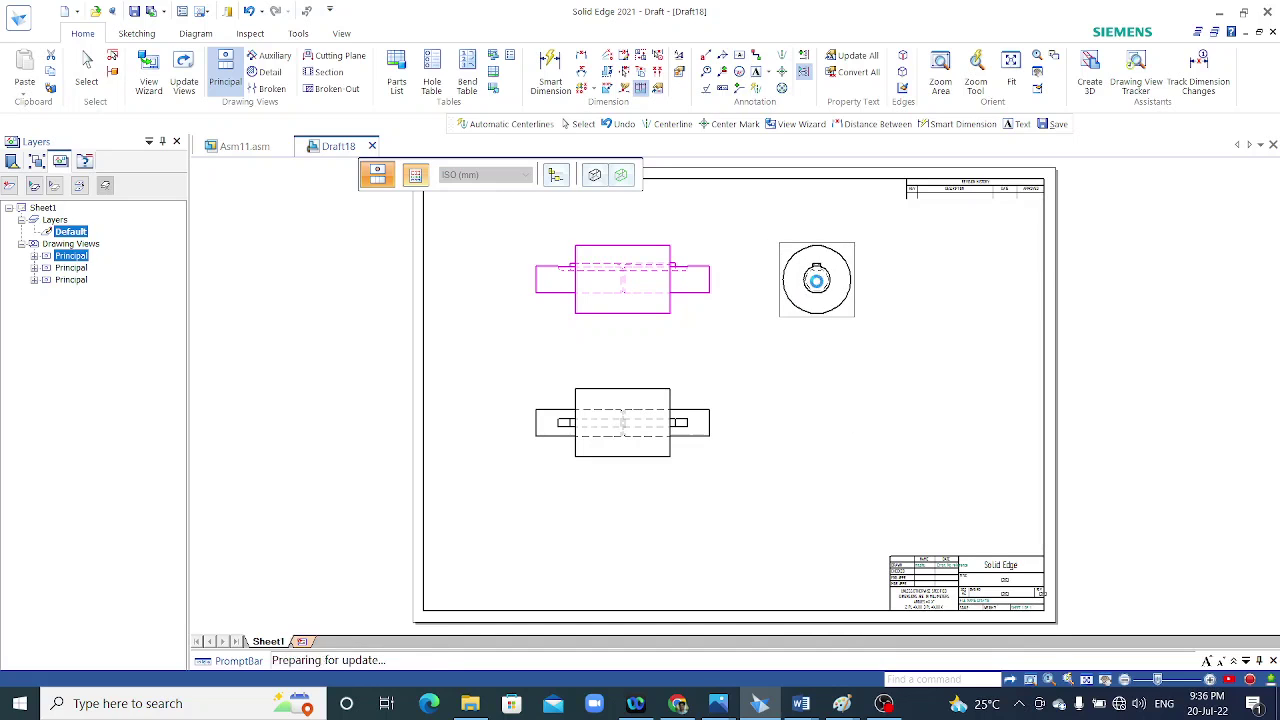
click(843, 420)
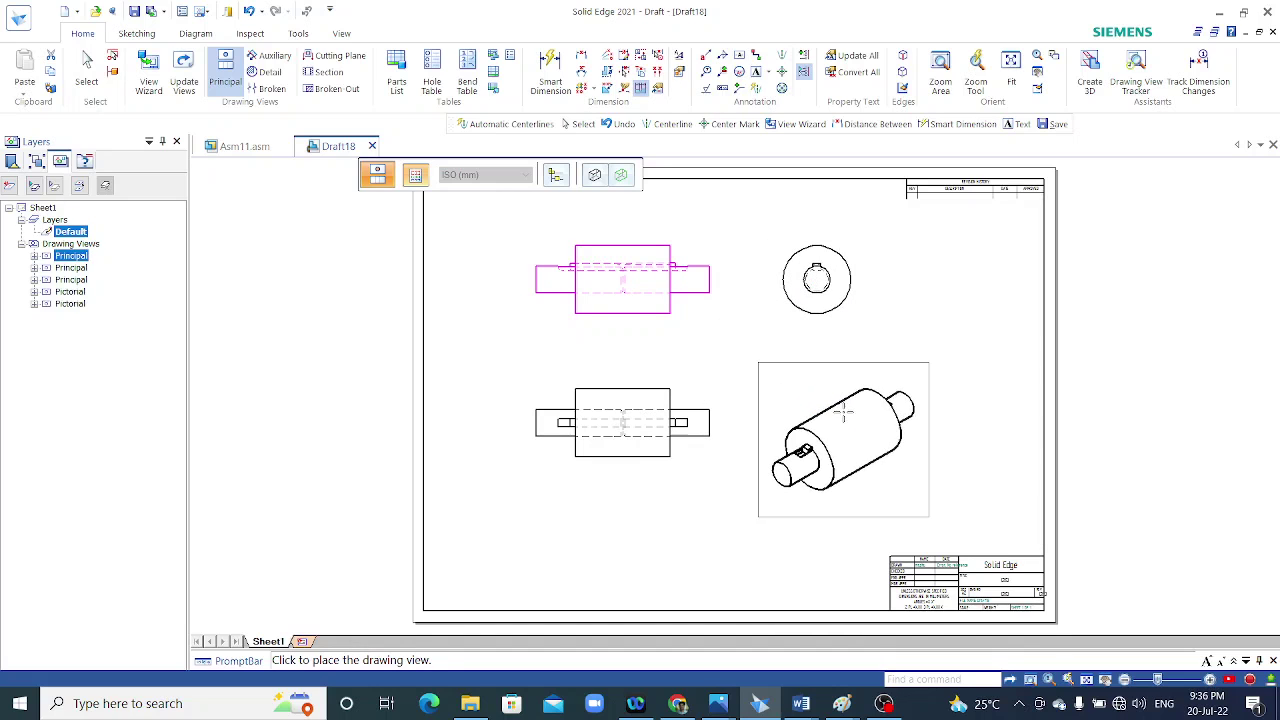
Add automatic centerlines to the front and side views.
click(757, 88)
click(653, 262)
click(816, 268)
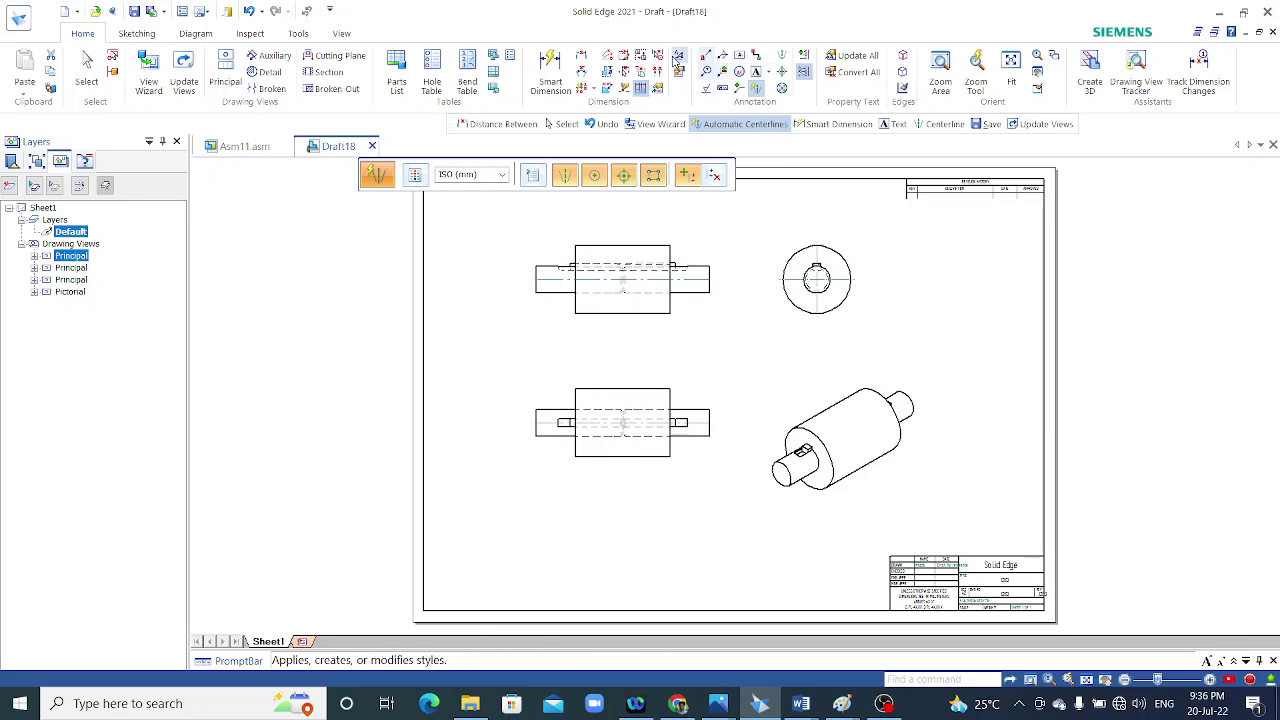
Dimension the 88 mm sleeve length below the front view.
click(581, 60)
scroll(565, 327, up, 2)
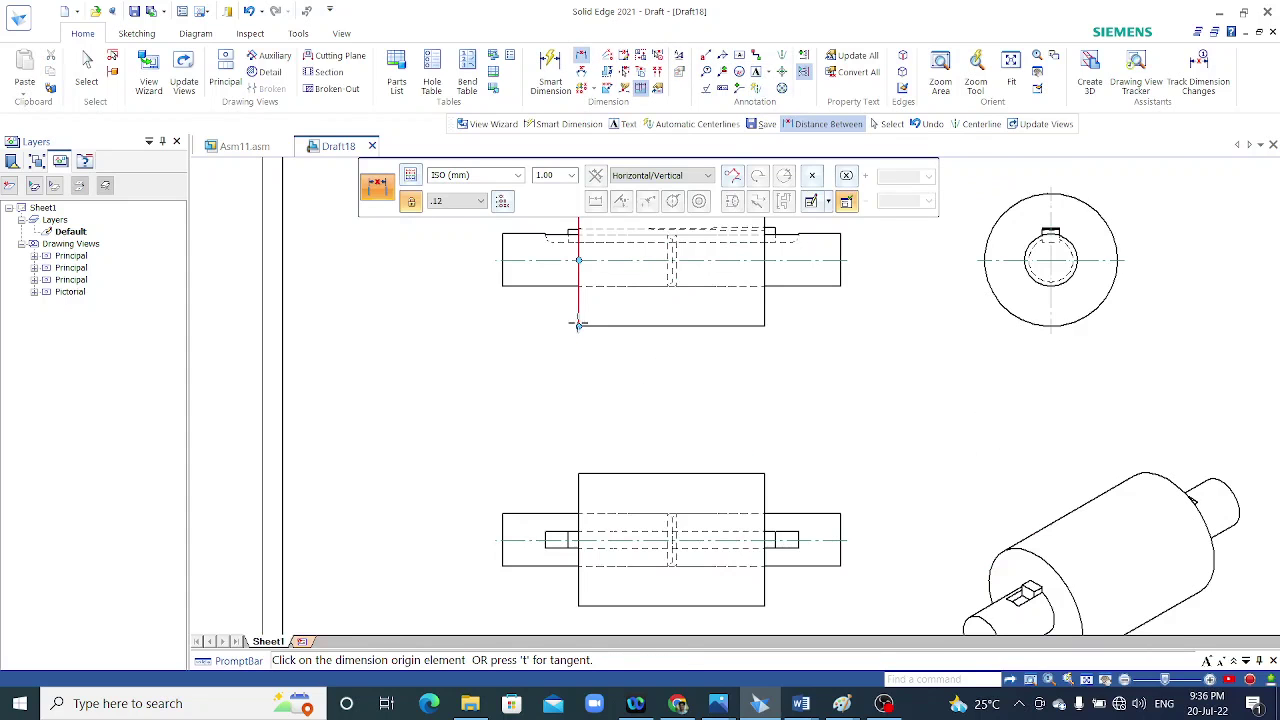
click(578, 320)
click(766, 324)
click(688, 358)
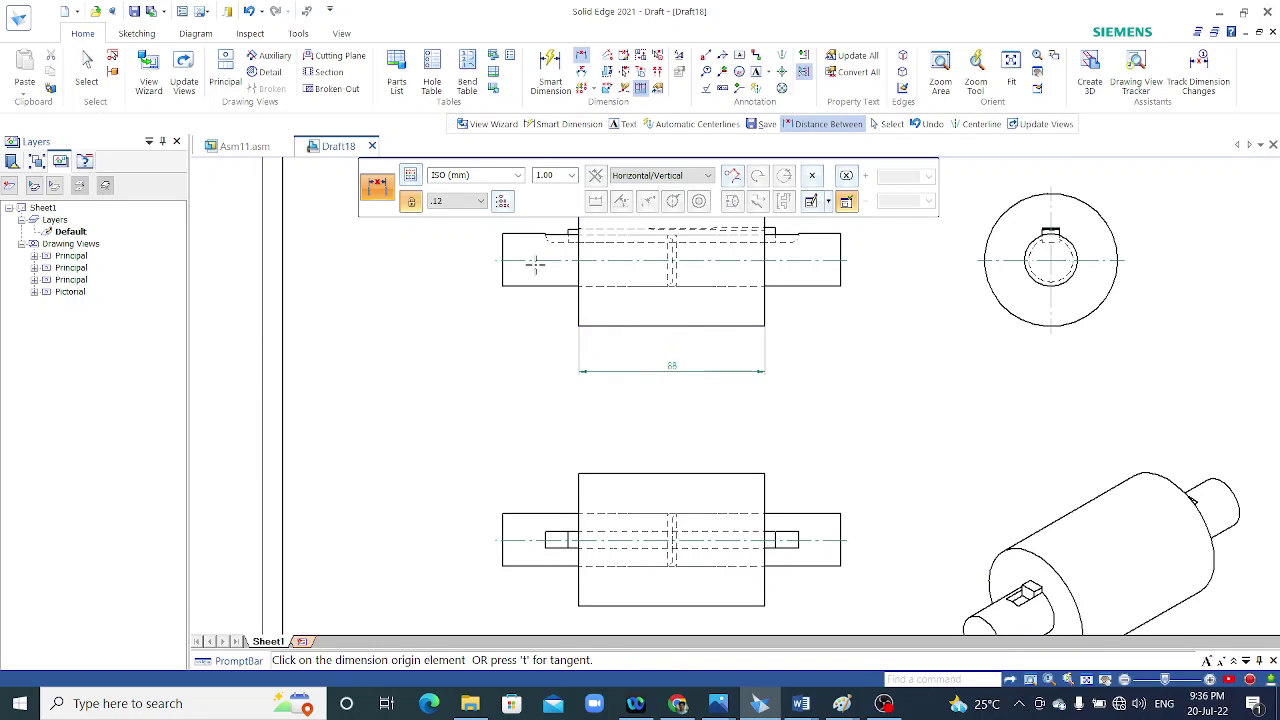
Dimension the left 60 mm span from the shaft shoulder to the middle.
scroll(543, 237, up, 4)
scroll(543, 237, up, 3)
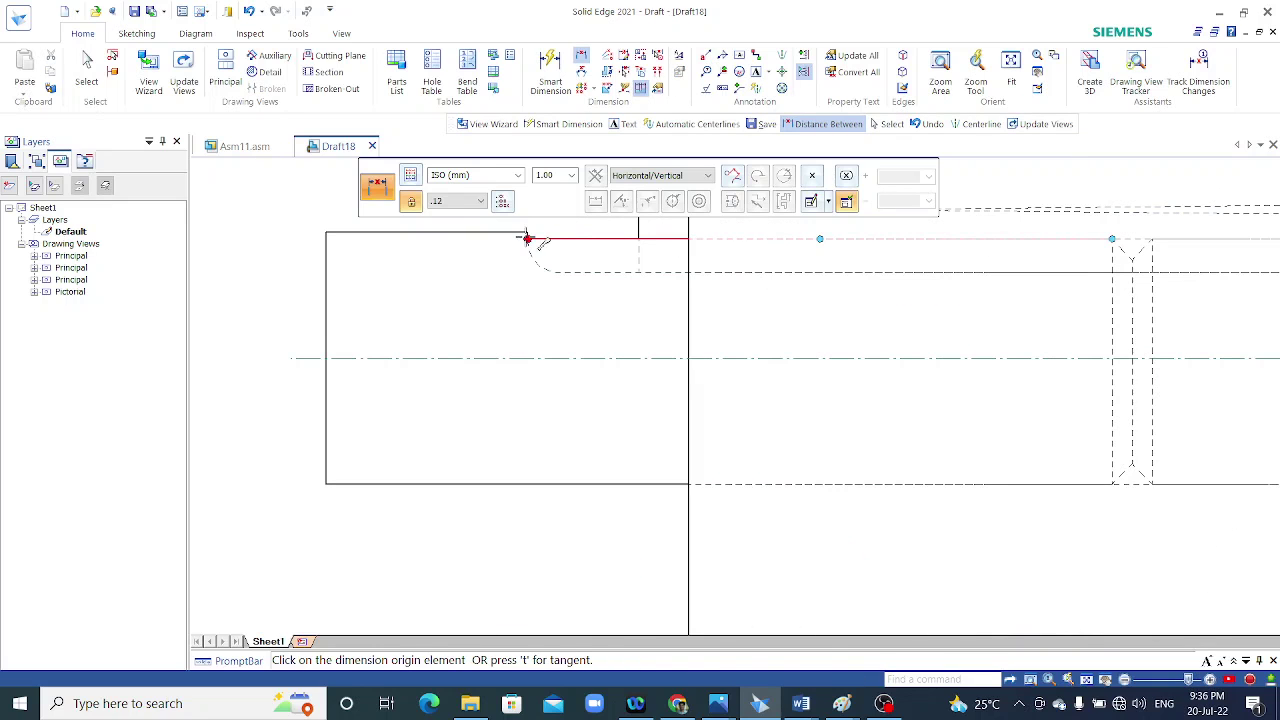
click(527, 238)
click(1127, 297)
scroll(894, 343, down, 3)
scroll(894, 343, down, 4)
scroll(874, 420, up, 5)
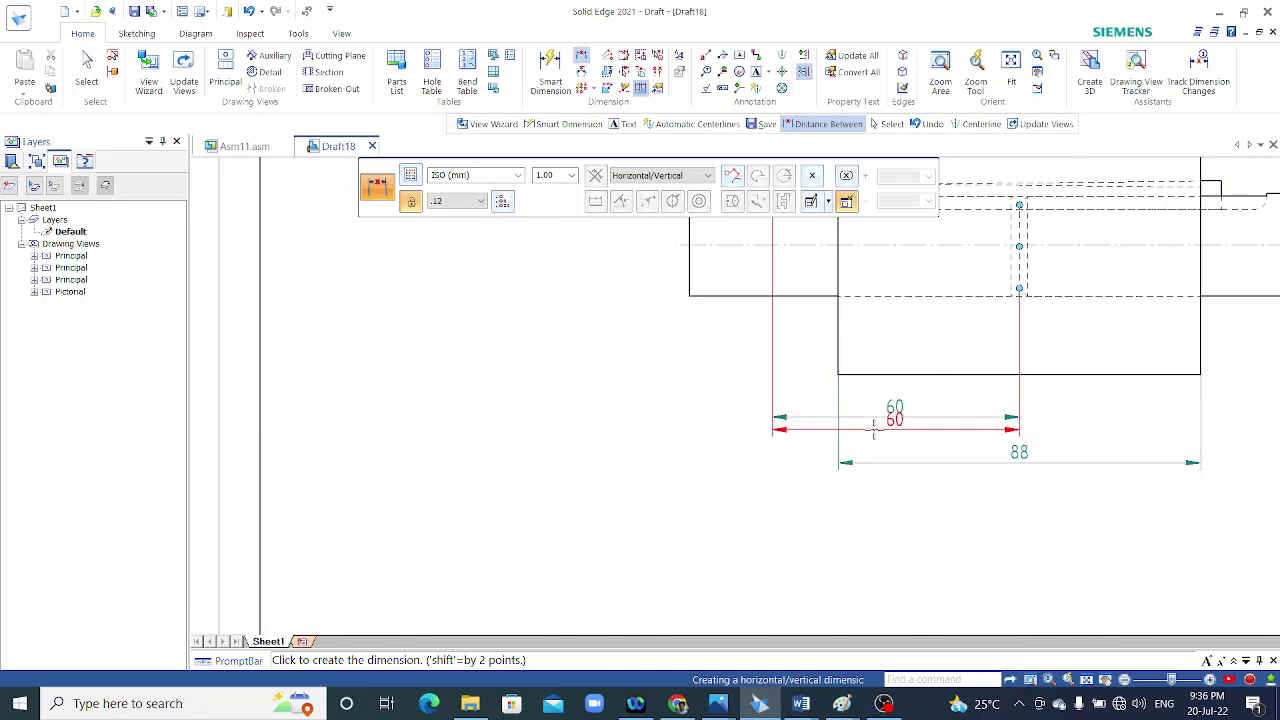
click(874, 420)
scroll(851, 423, down, 4)
scroll(918, 320, up, 4)
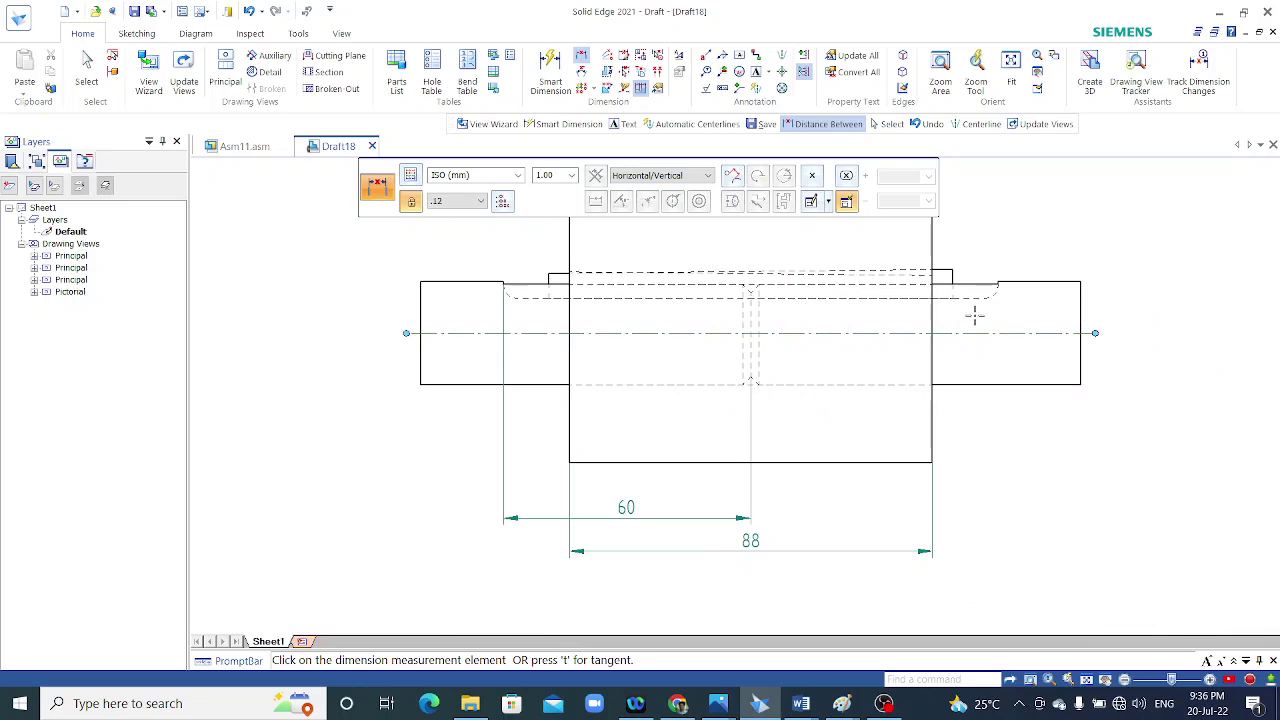
Dimension the right 60 mm span from the right shoulder to the middle.
right_click(1020, 244)
scroll(1008, 272, up, 3)
scroll(1000, 270, up, 2)
click(1026, 232)
scroll(971, 286, down, 1)
scroll(786, 286, down, 2)
scroll(700, 290, up, 2)
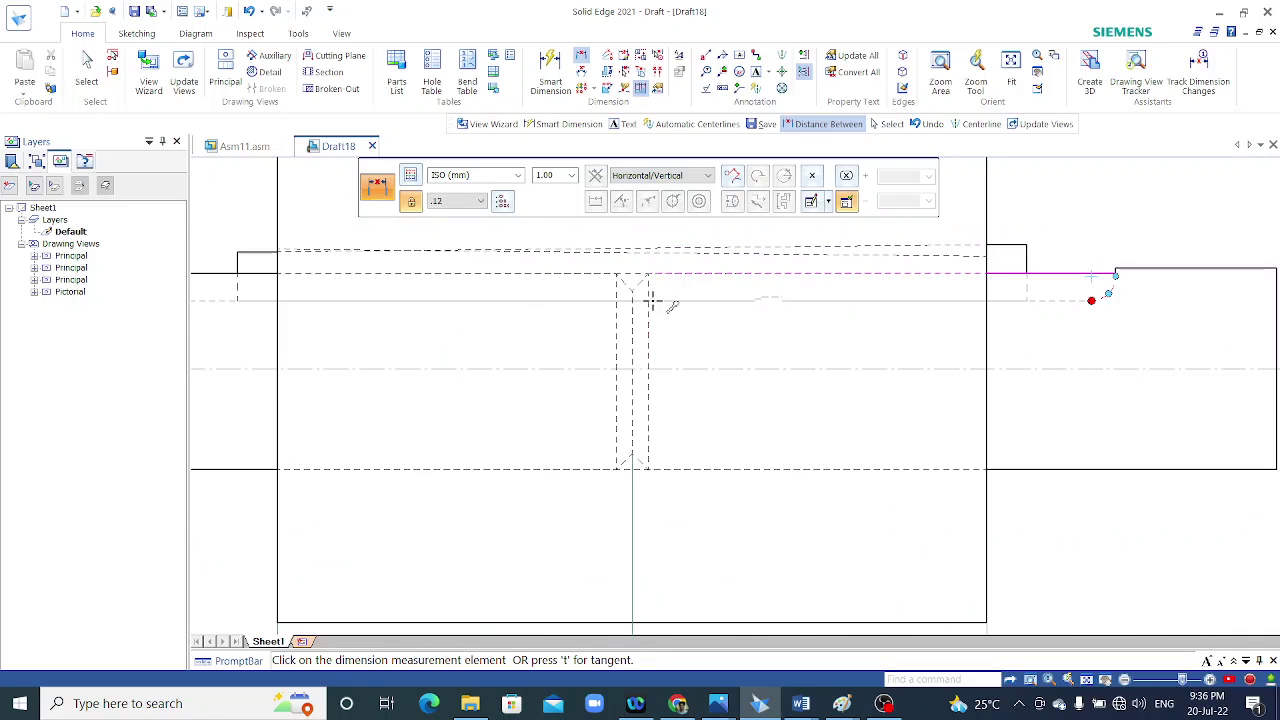
click(1090, 274)
scroll(700, 330, down, 4)
scroll(780, 420, up, 1)
click(684, 446)
scroll(700, 420, down, 3)
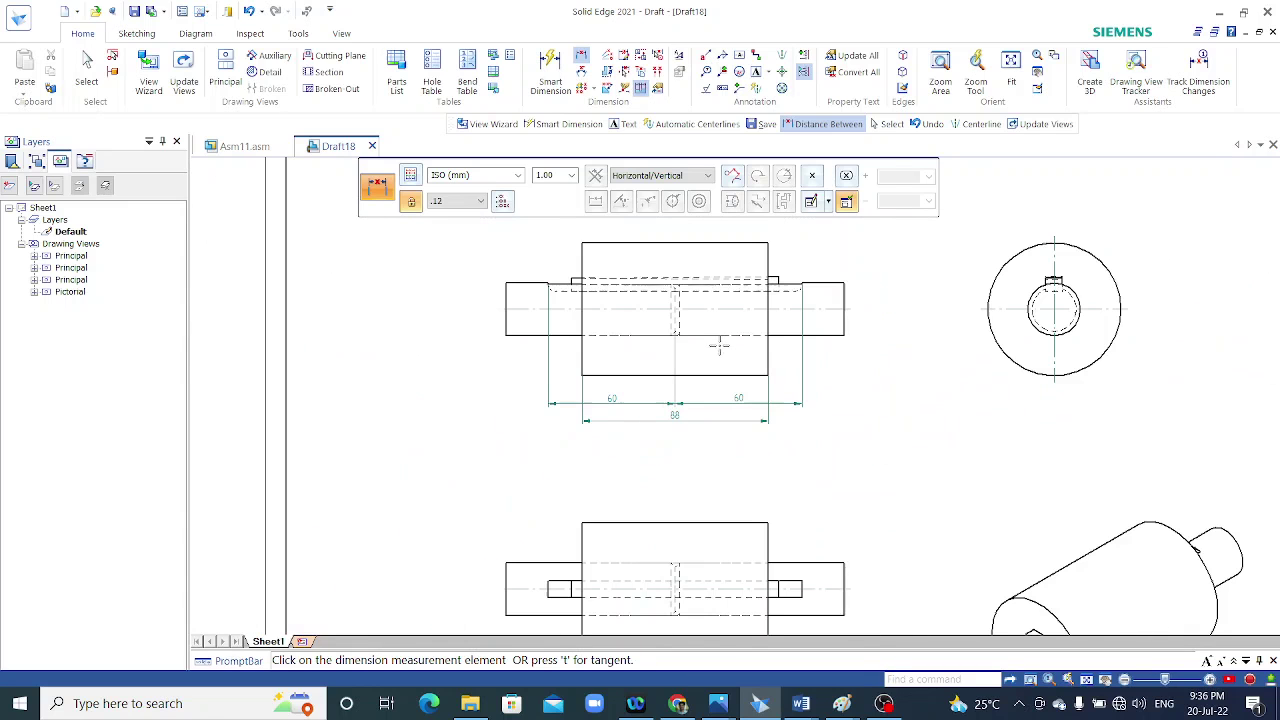
click(530, 335)
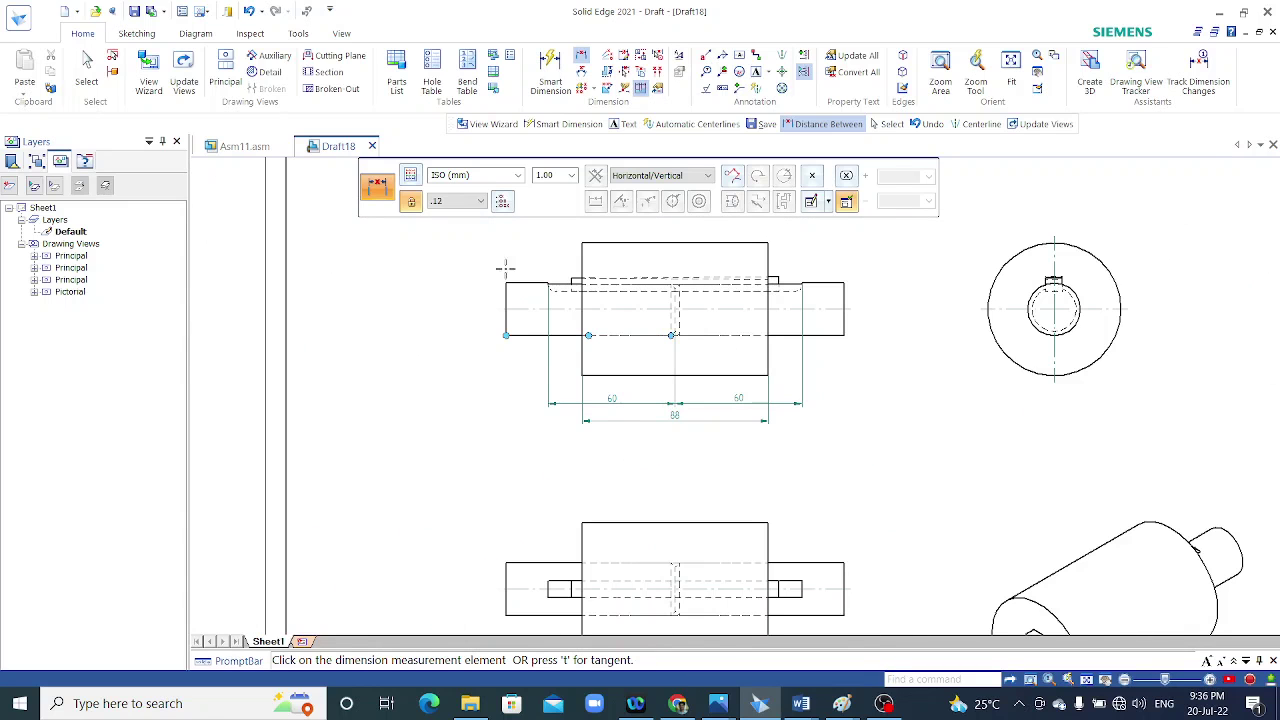
Start Smart Dimension with the diameter symbol set as the dimension prefix.
click(550, 68)
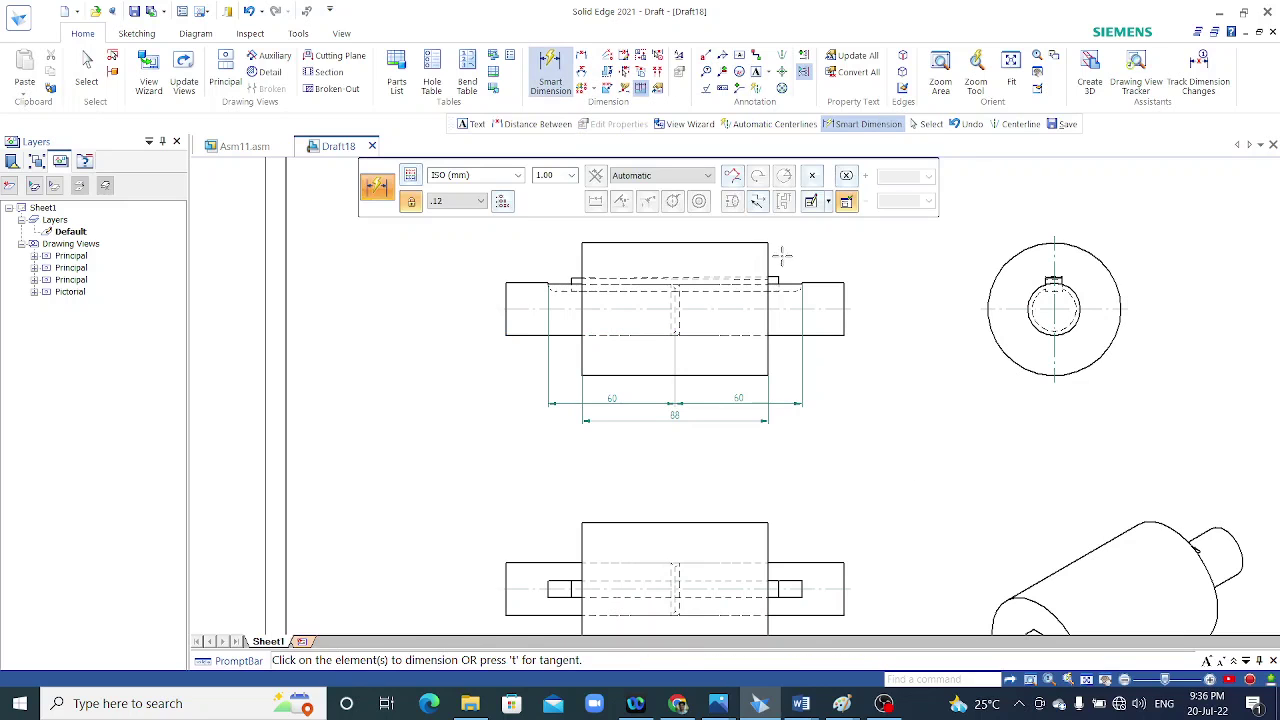
click(811, 201)
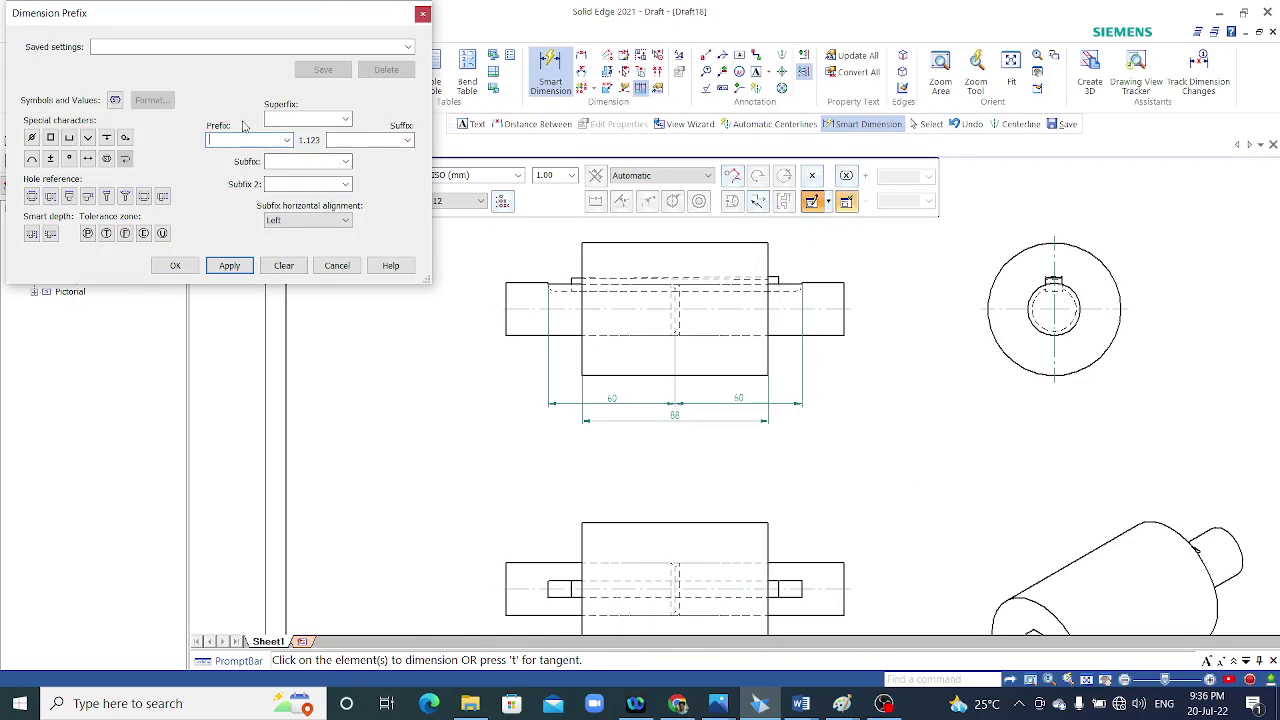
click(31, 137)
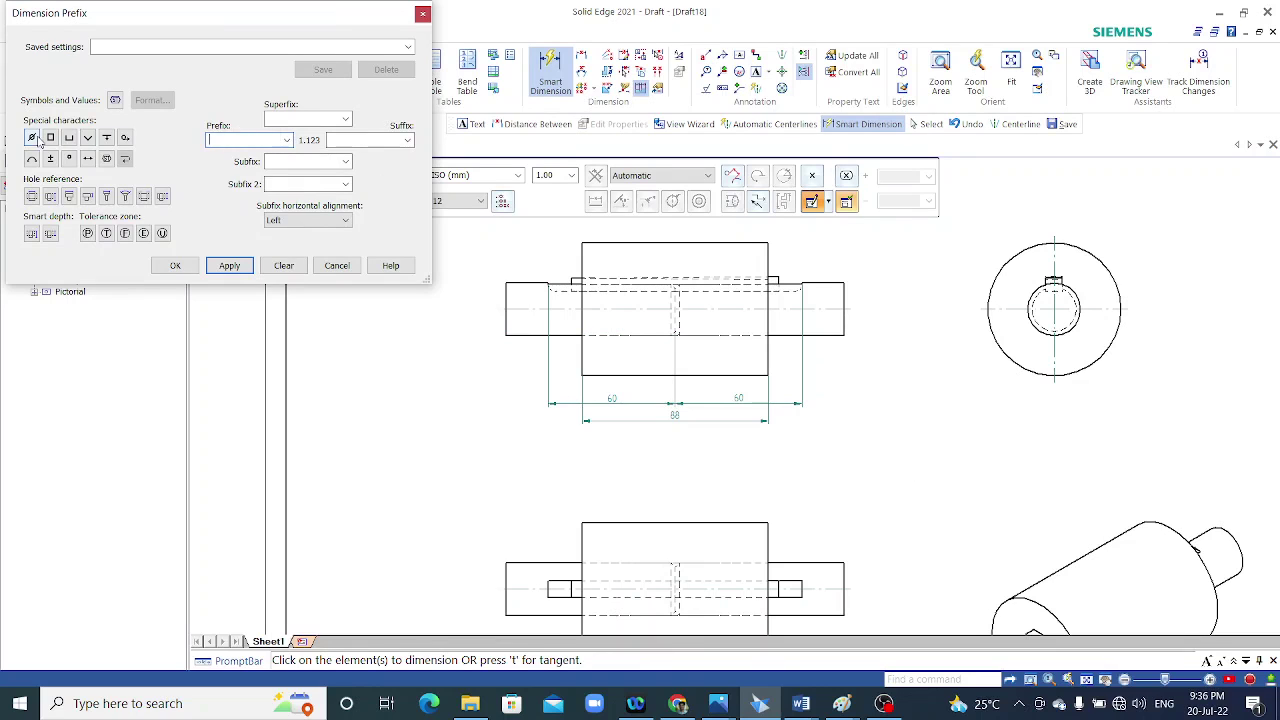
click(196, 268)
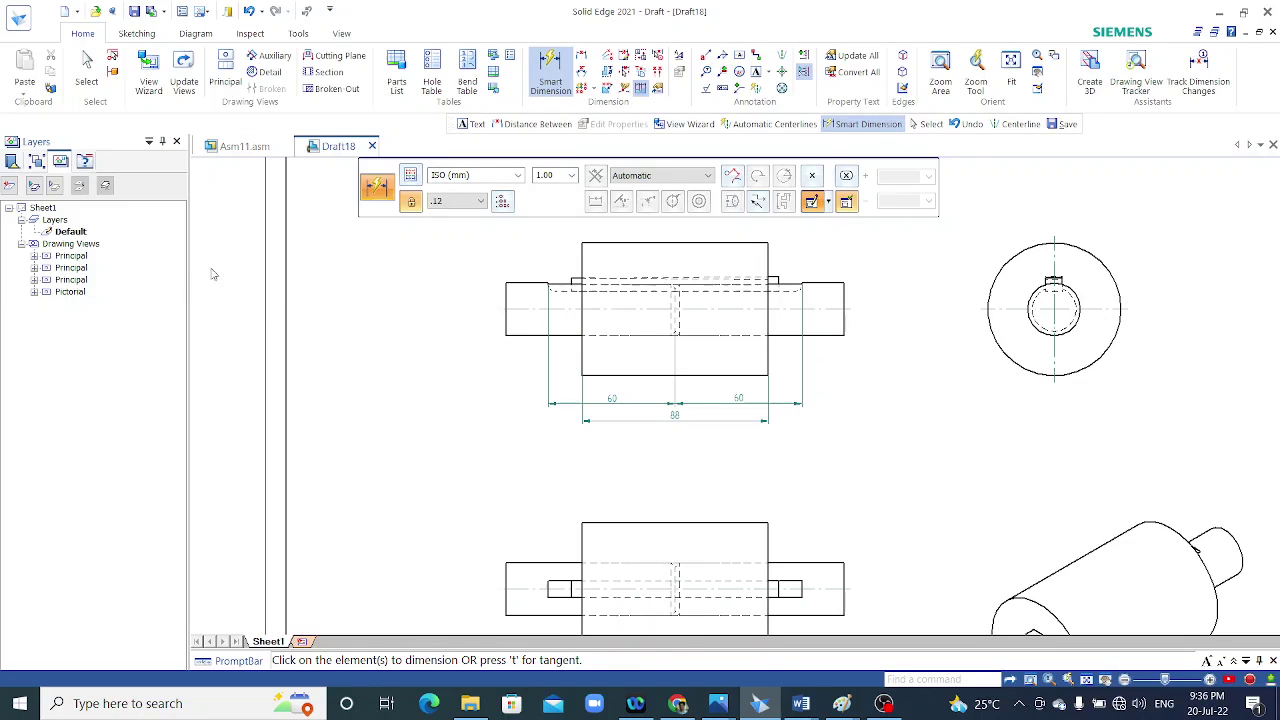
Place the Ø25 shaft and Ø63 sleeve dimensions left of the front view.
click(507, 296)
click(470, 305)
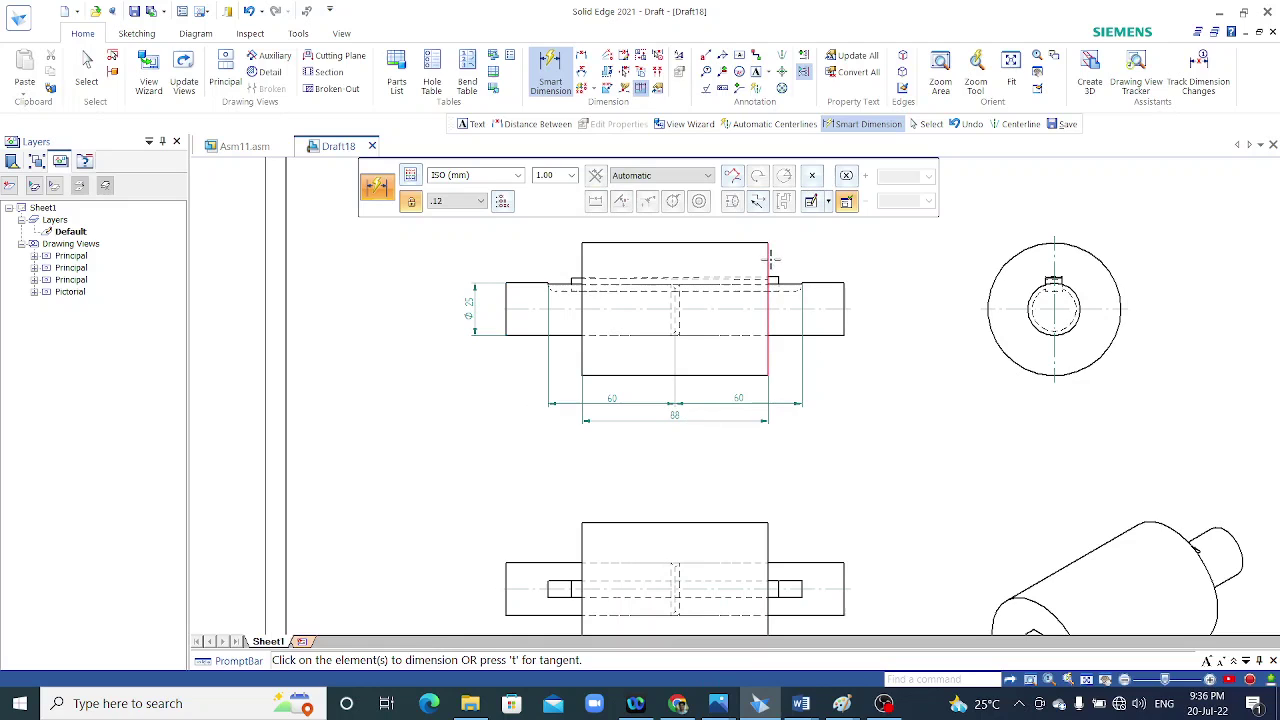
click(582, 258)
click(454, 270)
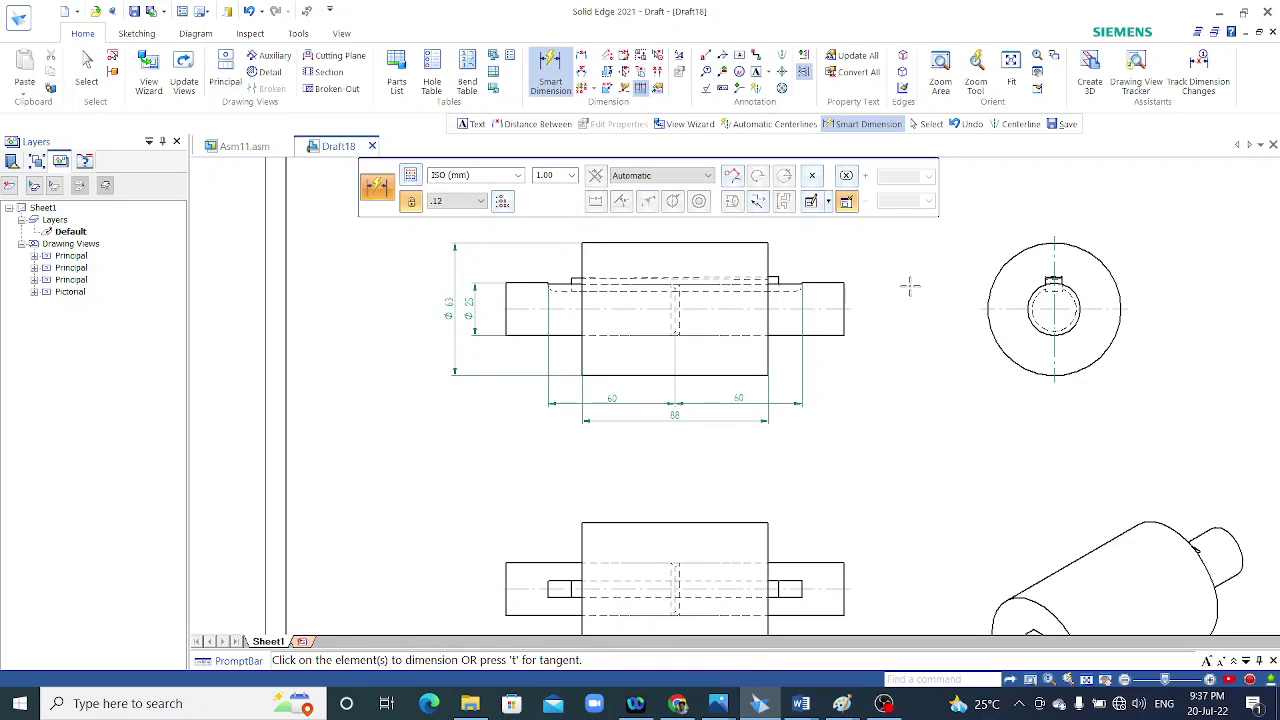
scroll(790, 288, down, 1)
scroll(790, 288, down, 1)
scroll(790, 288, down, 1)
key(Escape)
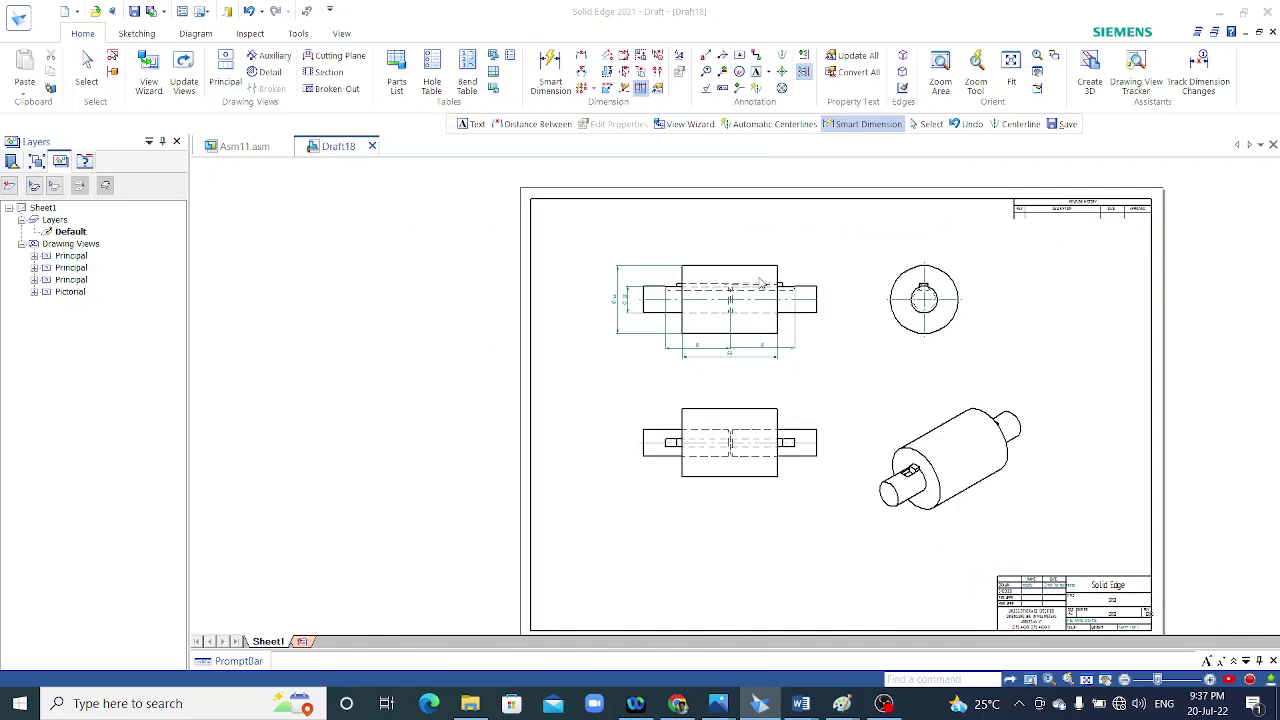
Add 'front view' and 'left side view' text labels below those views.
key(t)
click(672, 369)
text(front view)
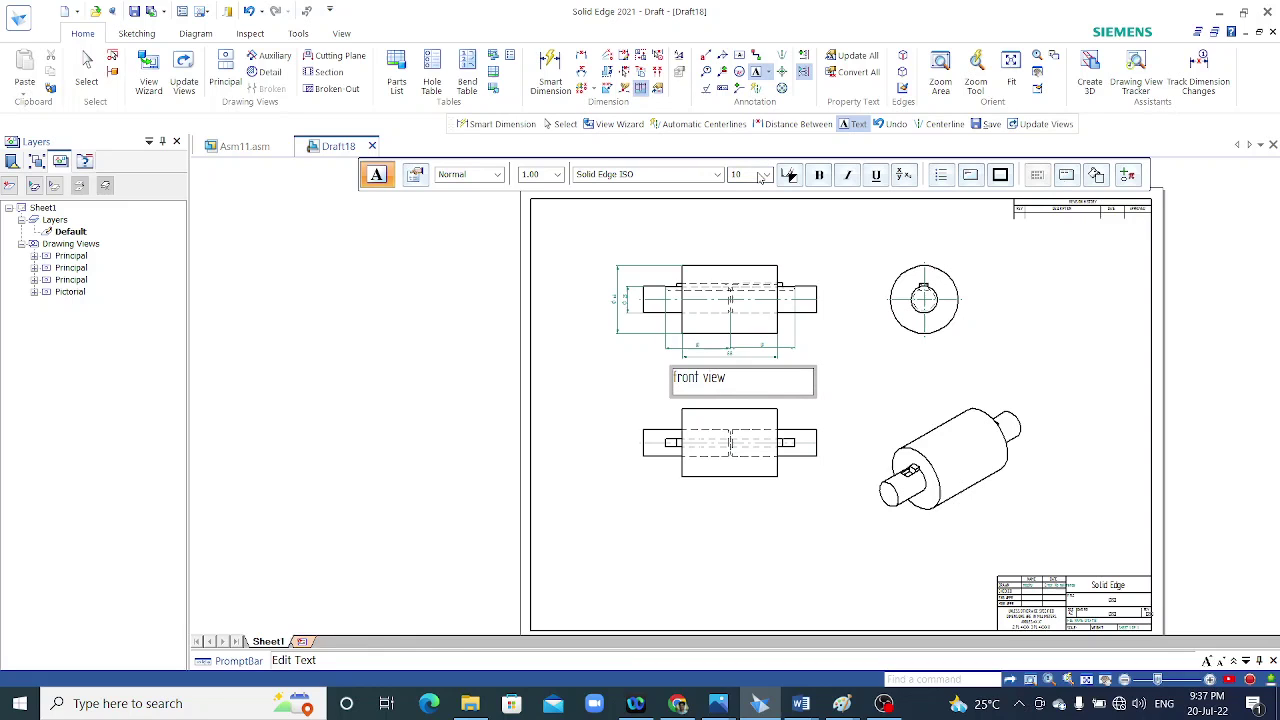
click(913, 373)
text(left side view)
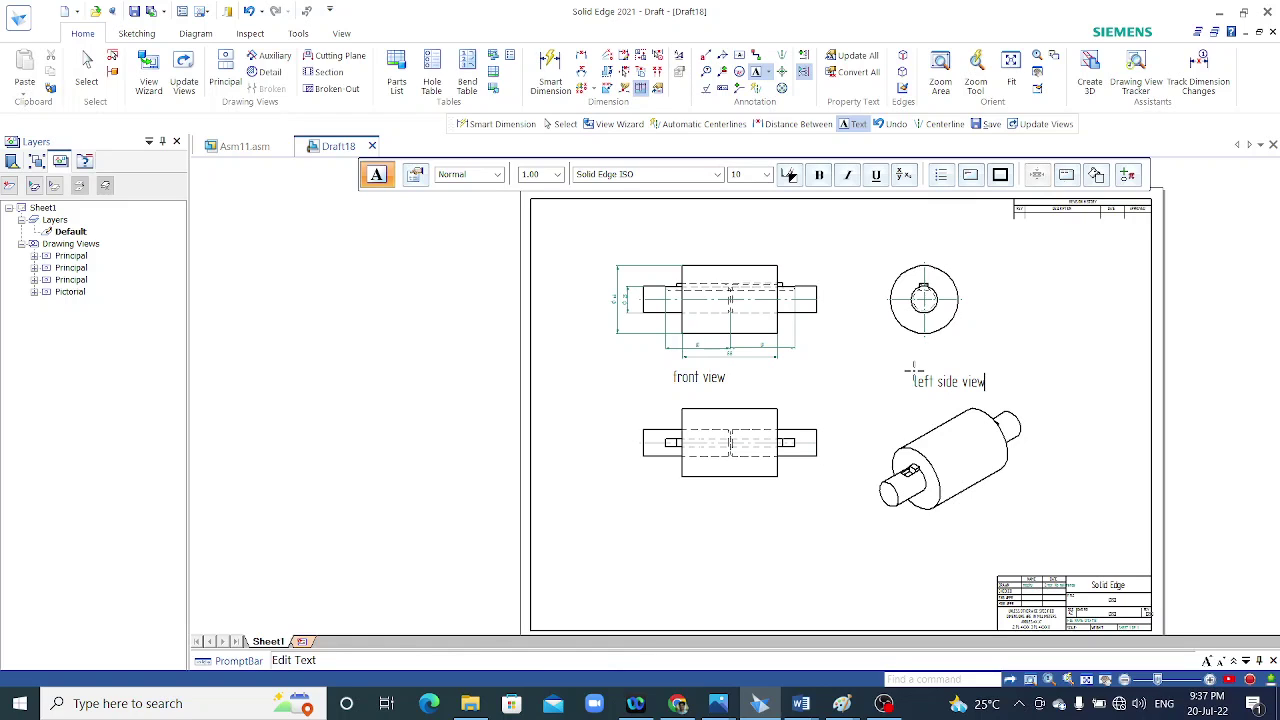
click(914, 372)
Label the top view and add the note 'all dimension in mm'.
click(778, 522)
click(700, 528)
text(all dimension)
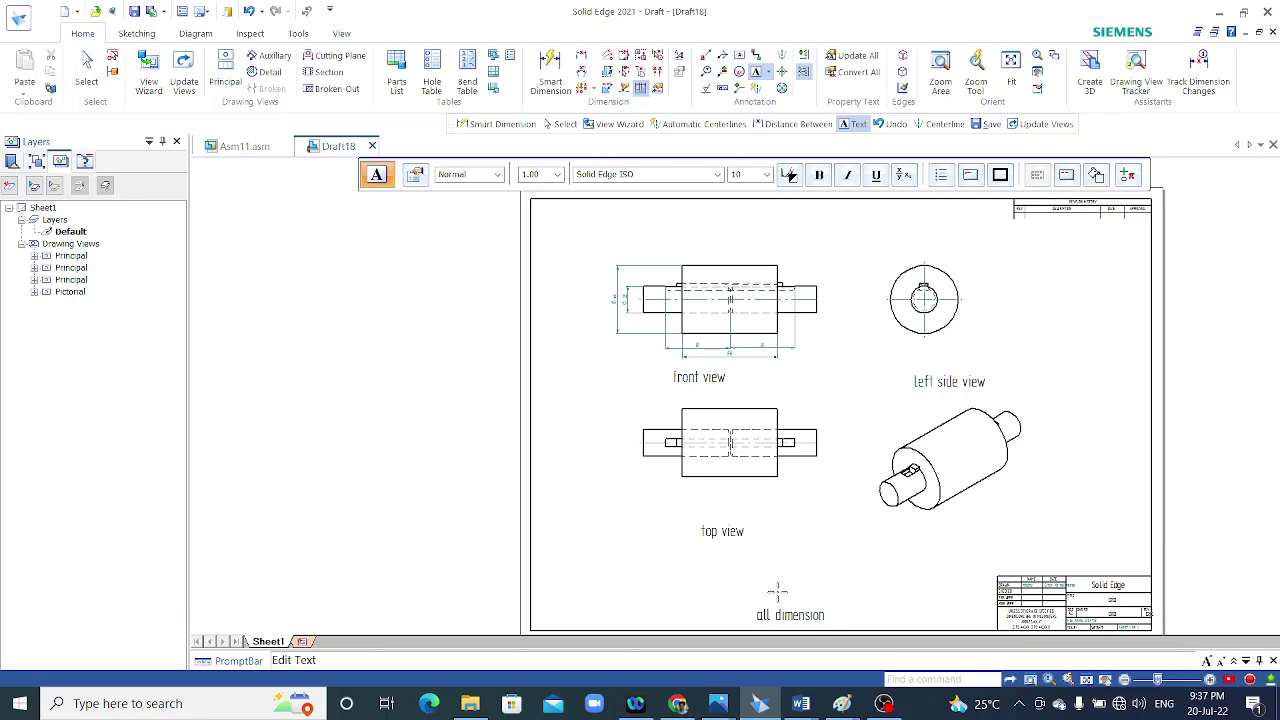
text( in mm)
scroll(767, 433, down, 1)
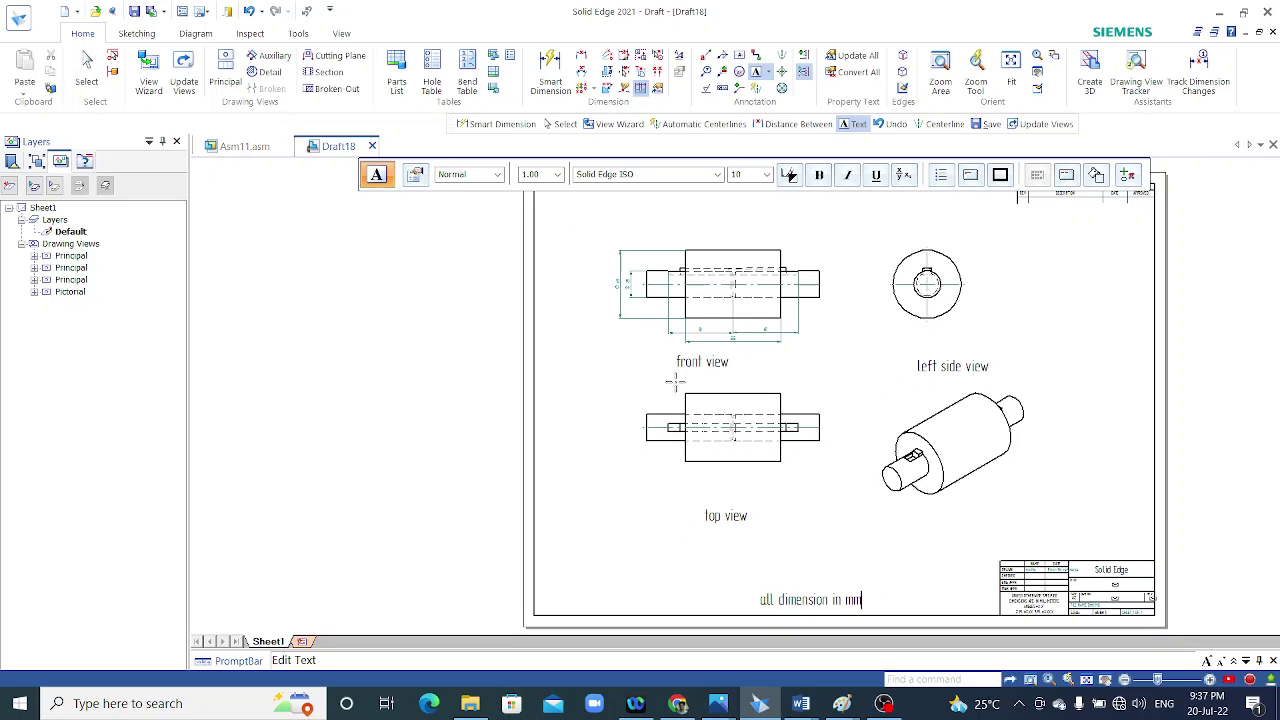
scroll(798, 338, down, 1)
scroll(798, 338, up, 1)
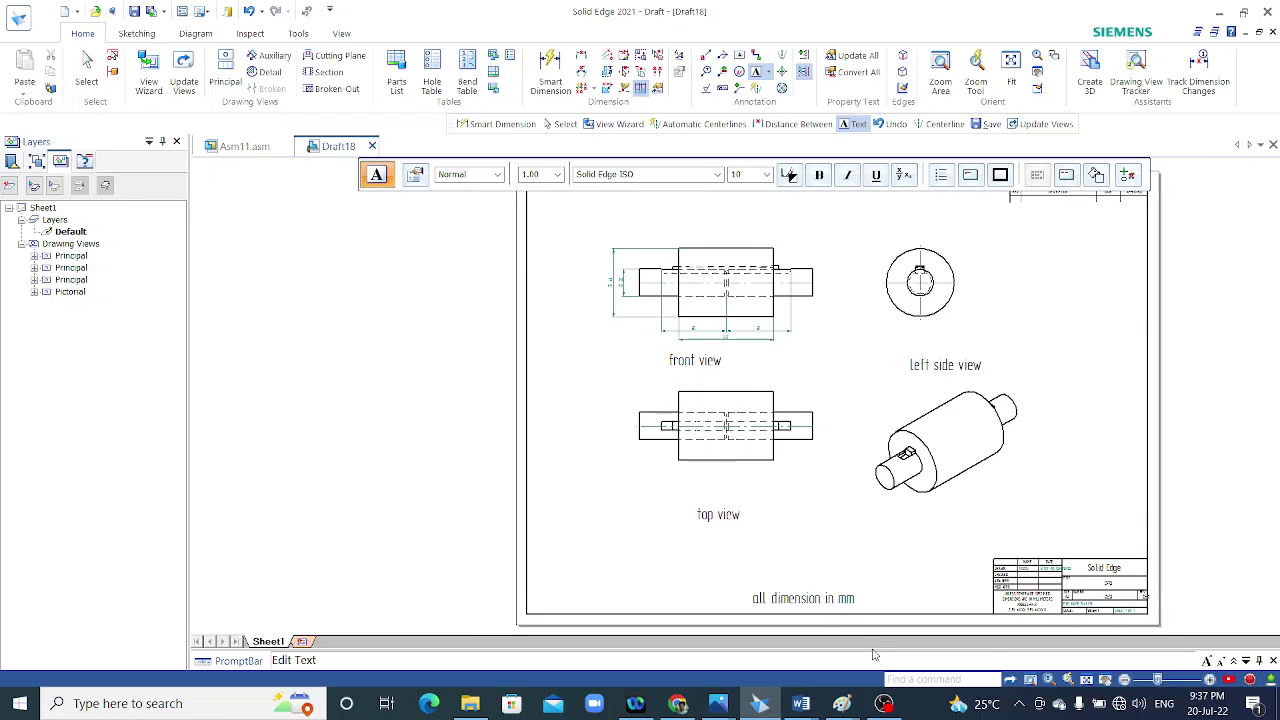